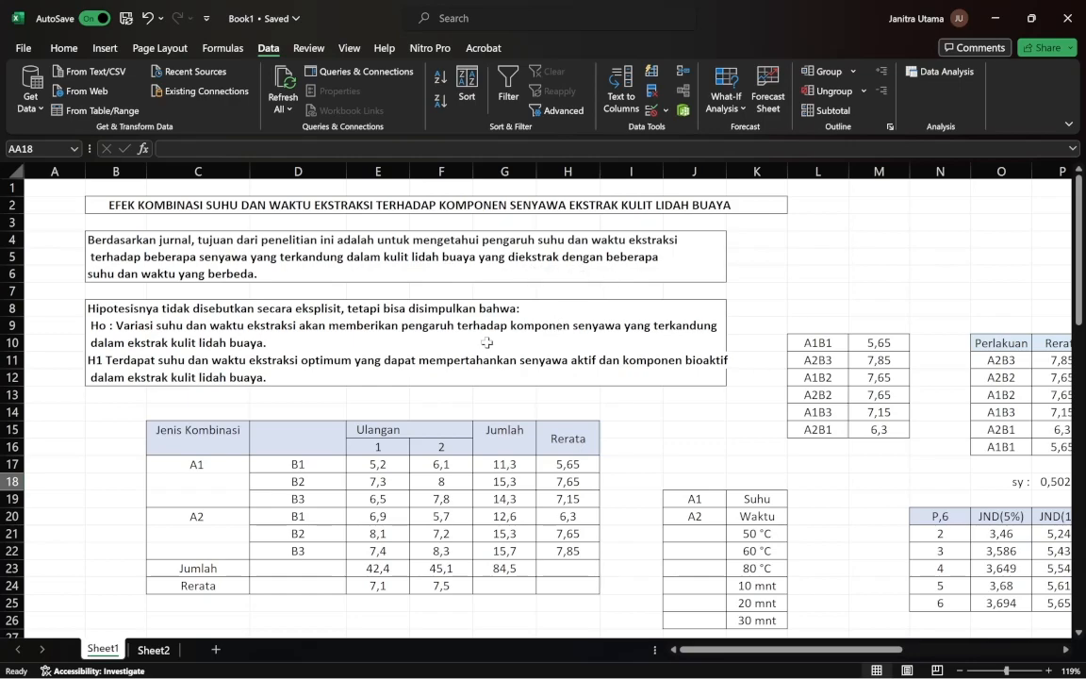
# Examine the hypotheses and the Jenis Kombinasi data table in C15:H24, including its A1 treatment group.
pyautogui.scroll(-1, 486, 342)
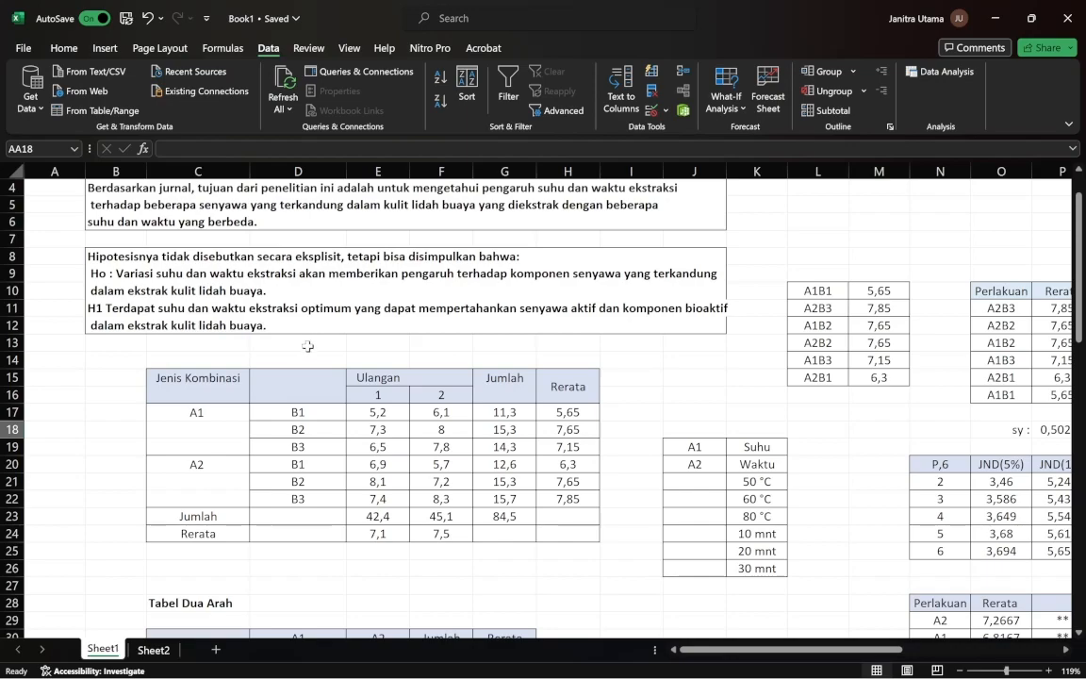
pyautogui.scroll(-1, 310, 354)
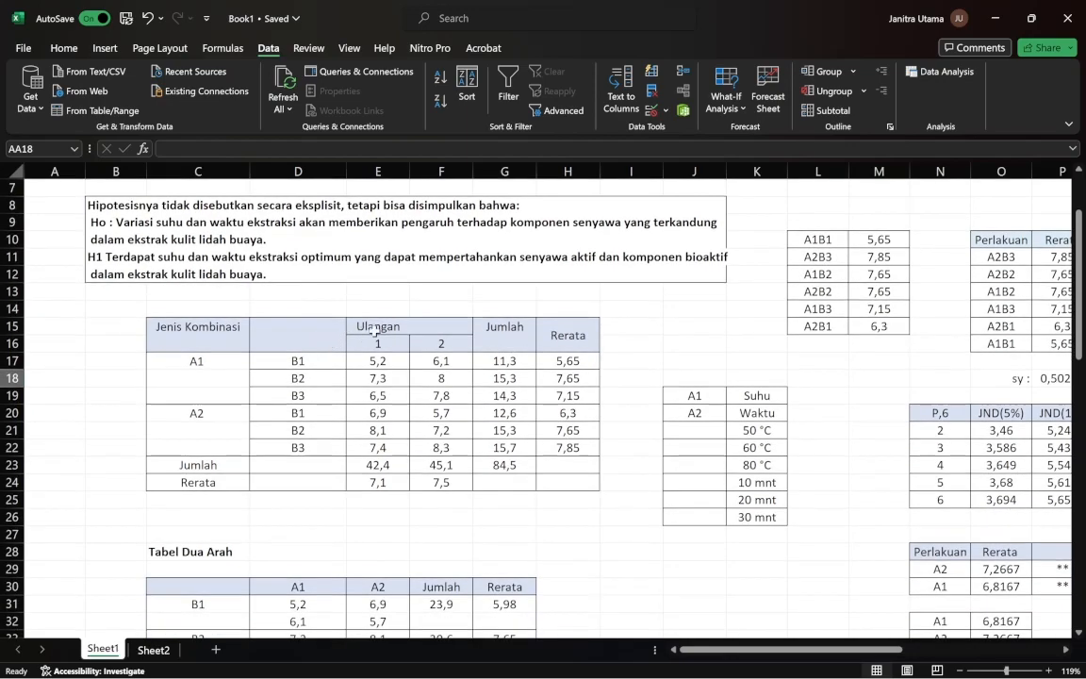
pyautogui.click(649, 358)
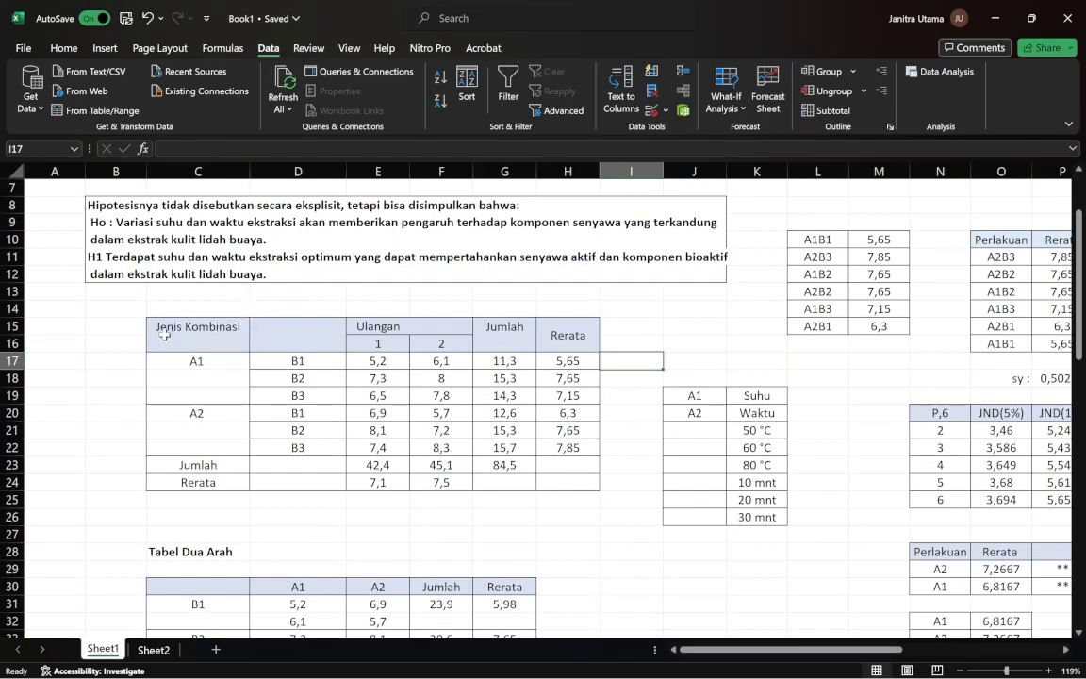
pyautogui.moveTo(156, 326)
pyautogui.mouseDown()
pyautogui.moveTo(396, 448)
pyautogui.moveTo(514, 438)
pyautogui.moveTo(565, 448)
pyautogui.moveTo(571, 507)
pyautogui.moveTo(567, 484)
pyautogui.mouseUp()
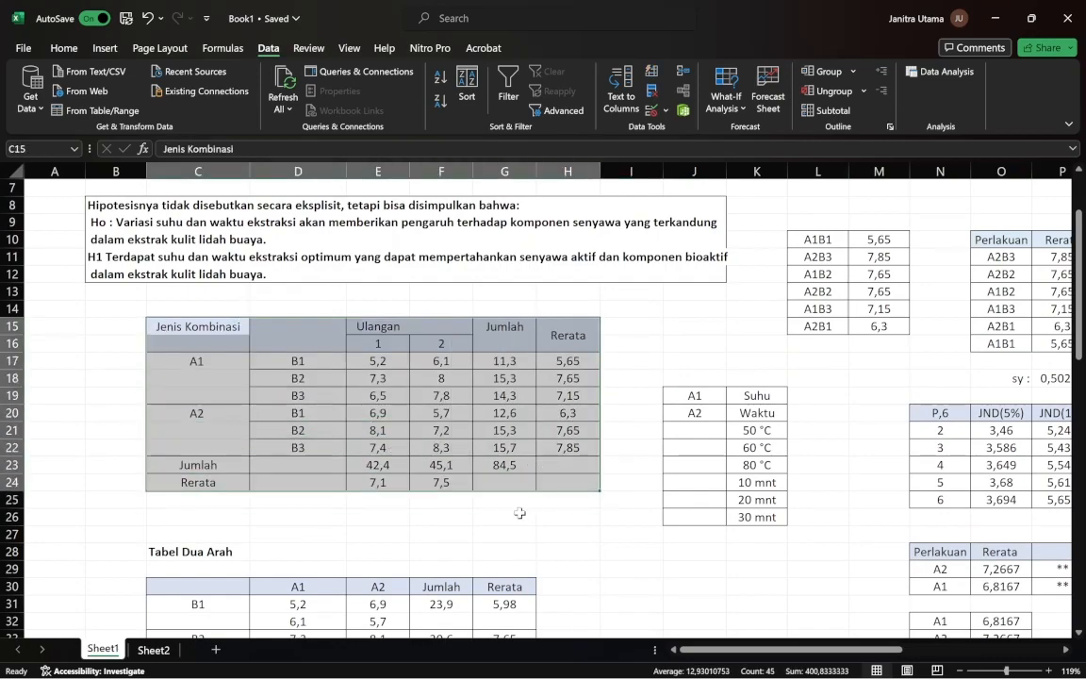
pyautogui.click(518, 514)
pyautogui.click(199, 366)
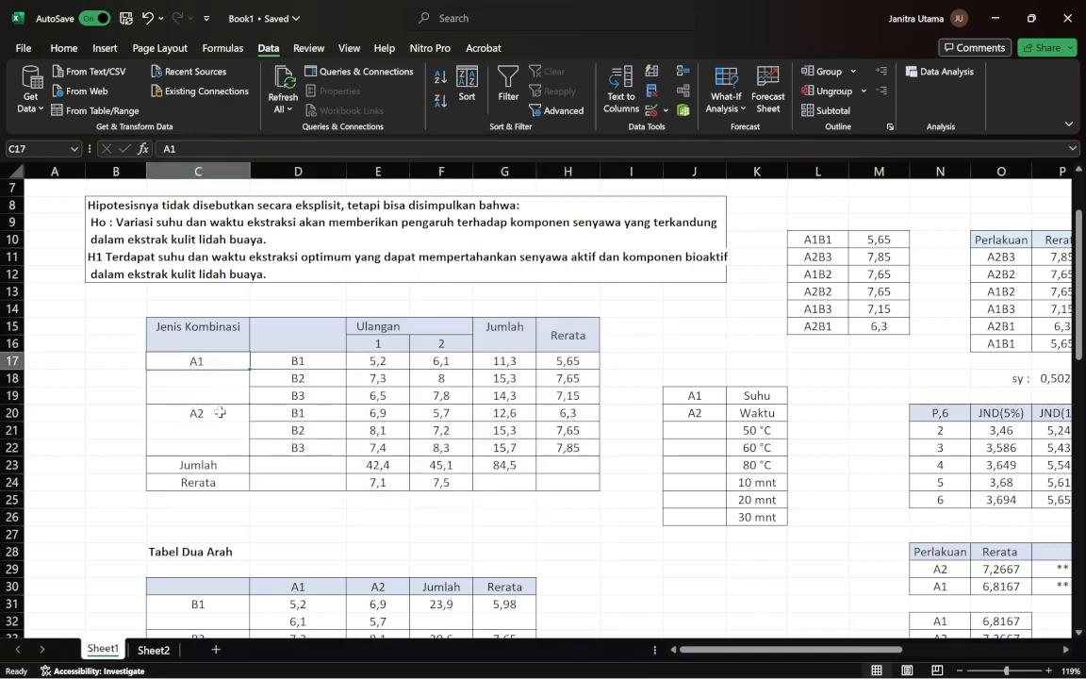
# Review the study description and the treatment key listing the Suhu and Waktu factors with their temperature and time levels.
pyautogui.scroll(2, 267, 361)
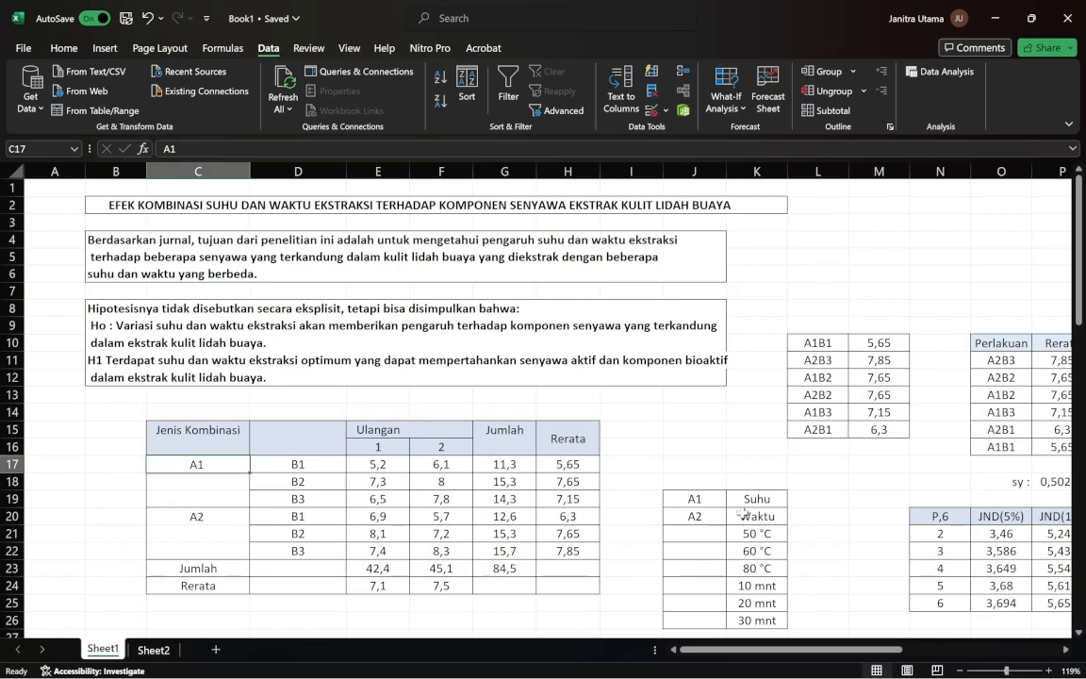
pyautogui.scroll(-2, 682, 529)
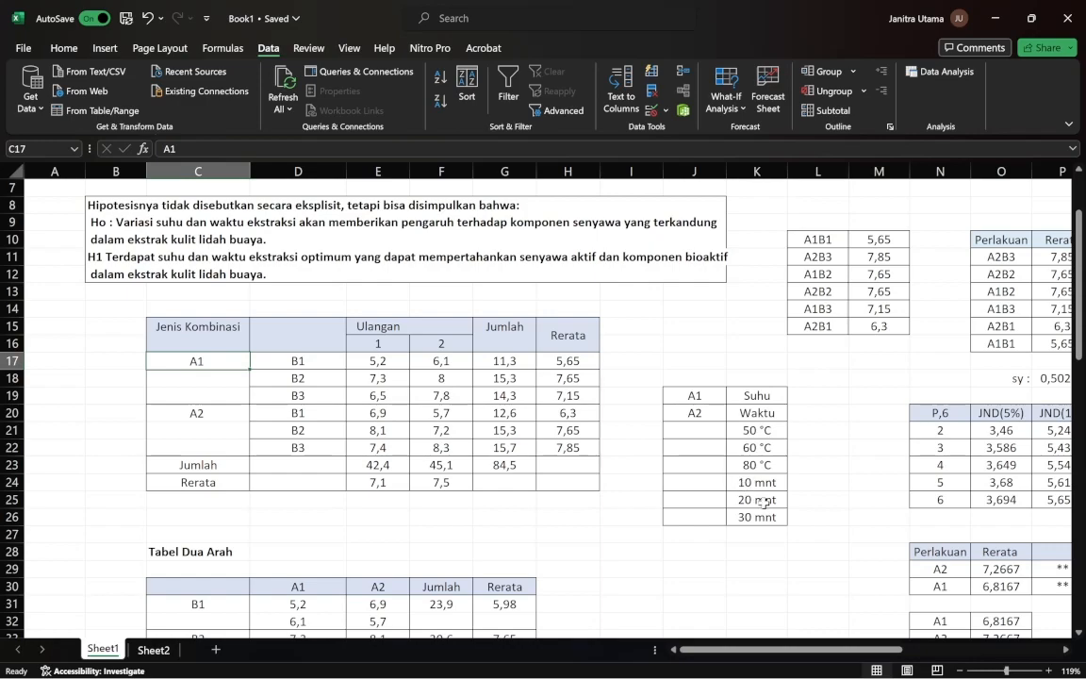
pyautogui.scroll(-1, 765, 506)
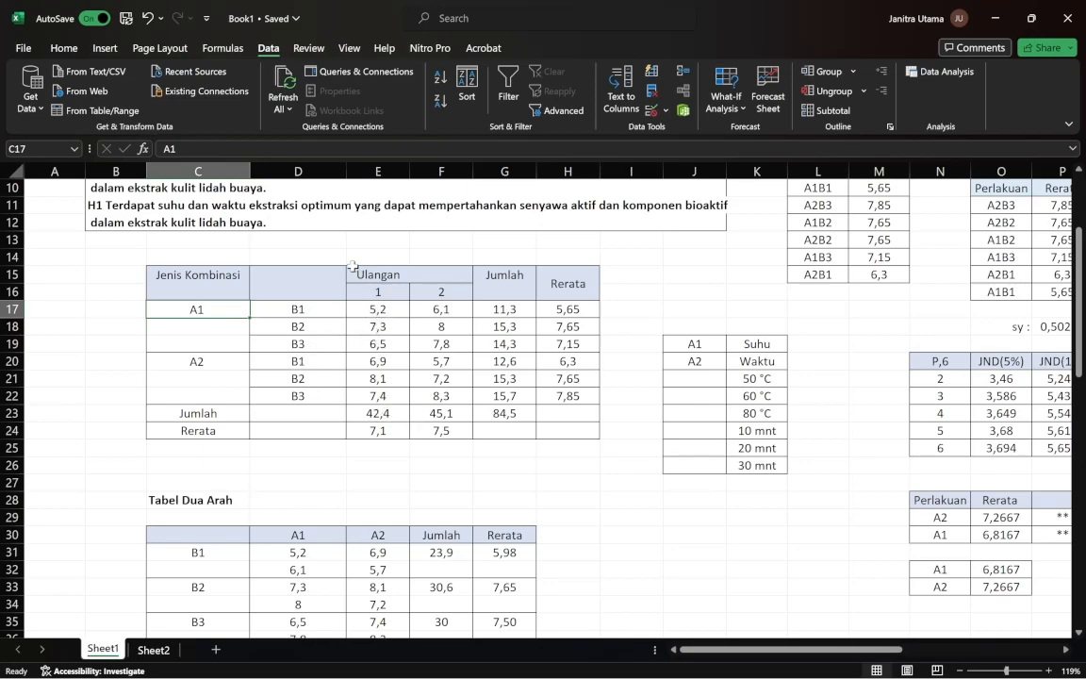
# Examine the replicate data of all A and B combinations by selecting E17:F22 under Ulangan.
pyautogui.click(381, 328)
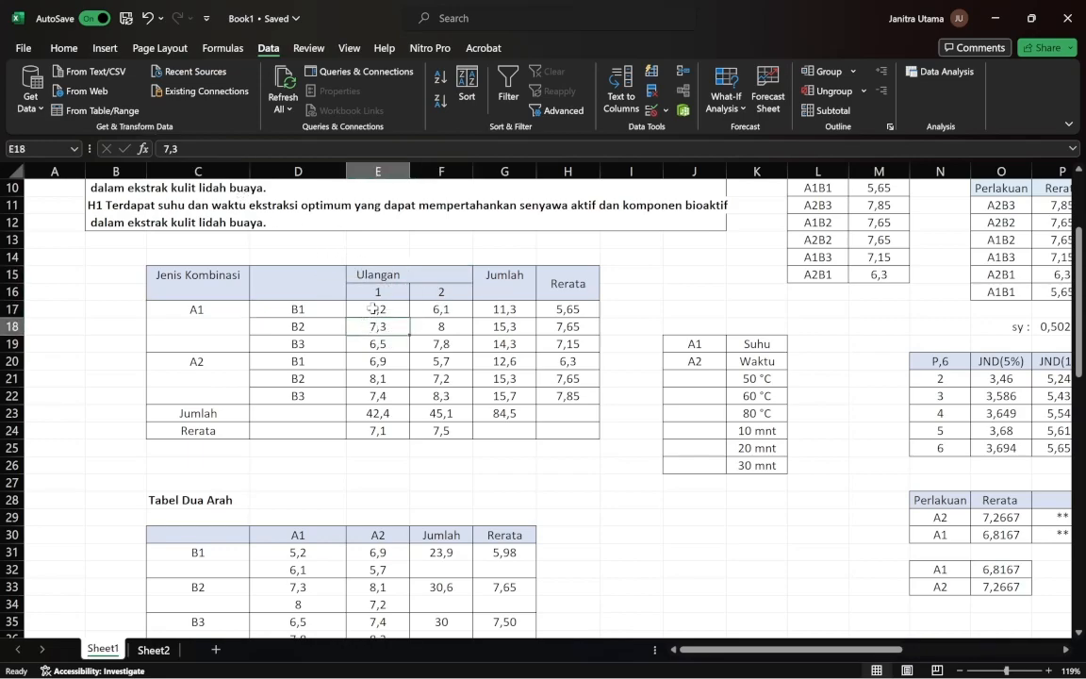
pyautogui.moveTo(365, 311); pyautogui.dragTo(436, 397)
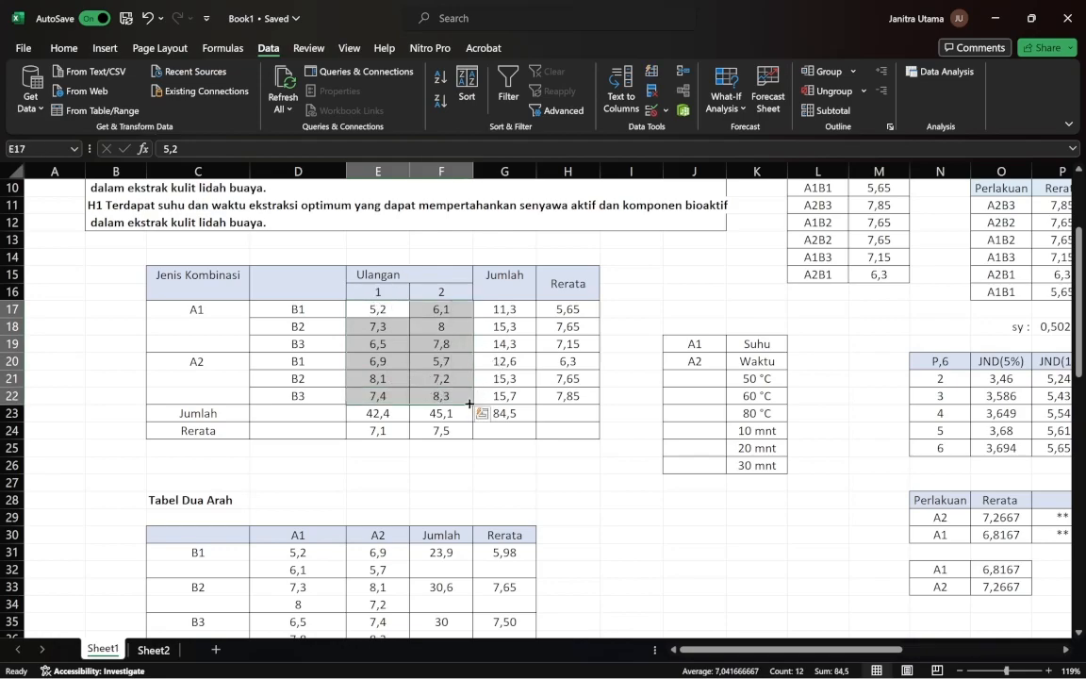
pyautogui.click(479, 481)
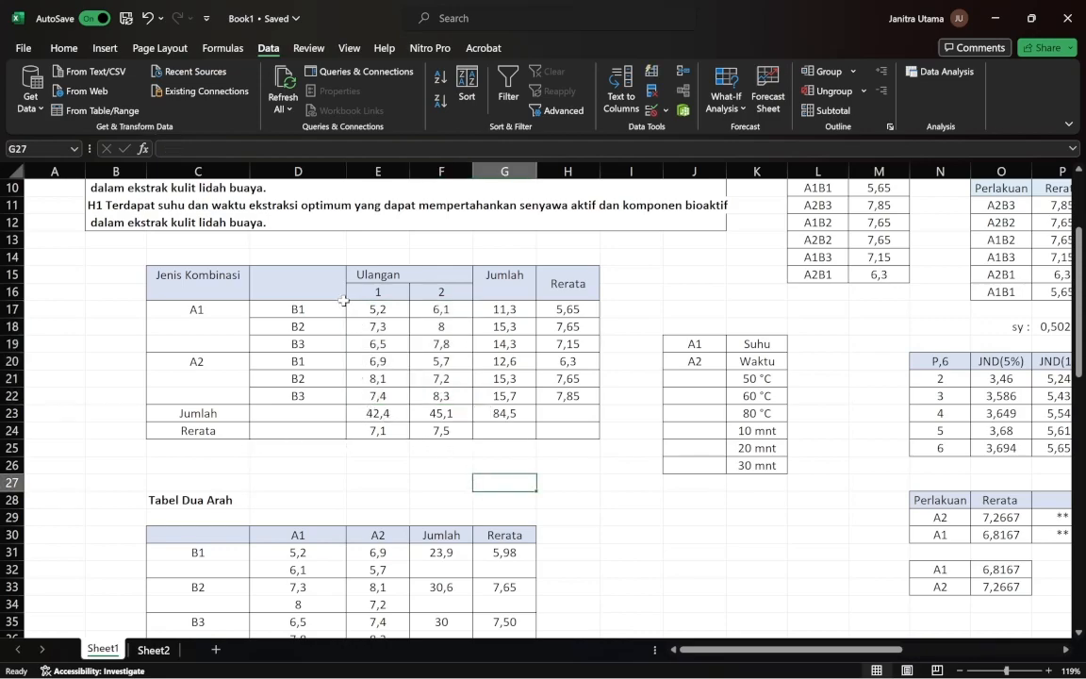
# Examine the Jumlah row totals of both replicates, the Jumlah column values in G17:G22 and their grand total.
pyautogui.click(377, 413)
pyautogui.click(438, 414)
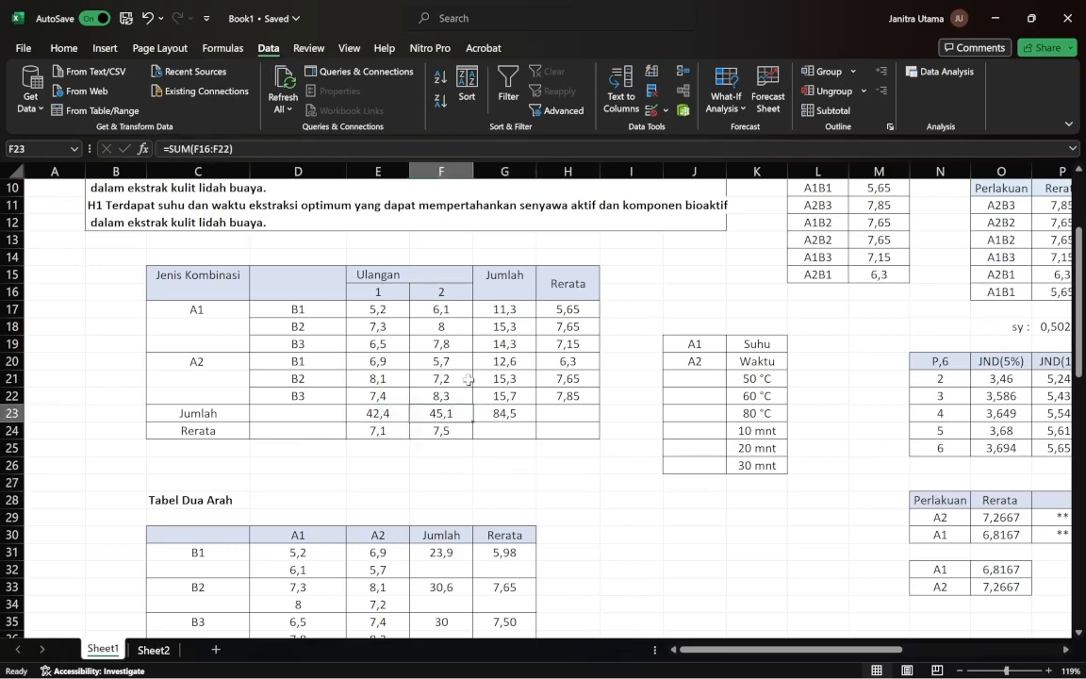
pyautogui.moveTo(492, 309); pyautogui.dragTo(499, 396)
pyautogui.click(506, 413)
pyautogui.click(504, 482)
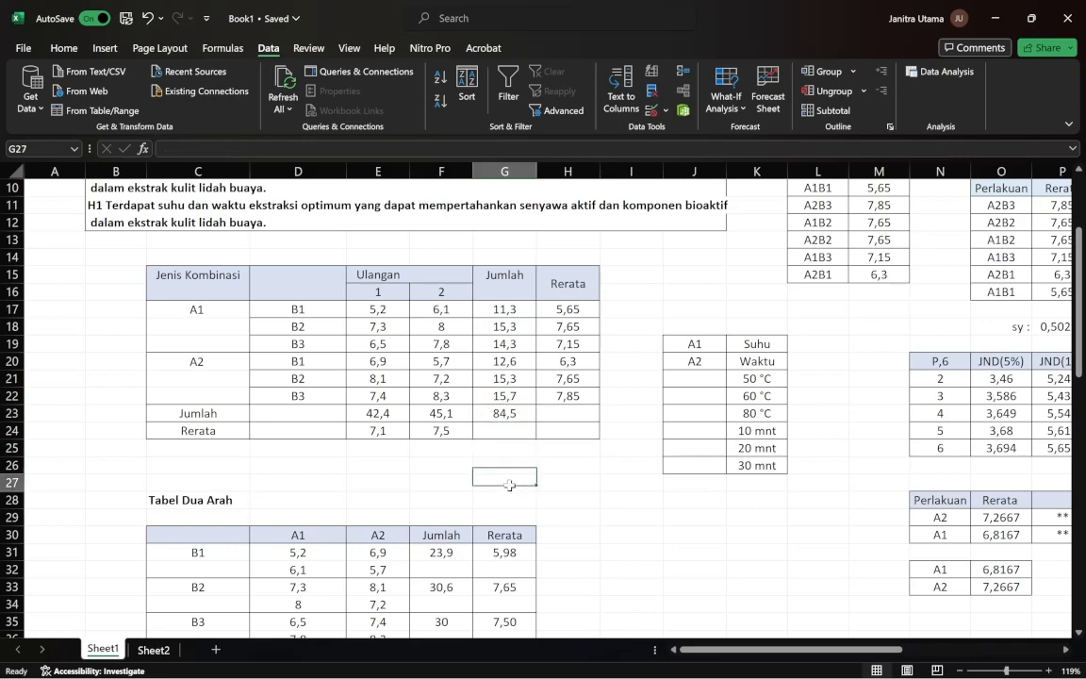
# Inspect the SUM formula behind the replicate 1 total in E23 and the cells it references.
pyautogui.click(380, 412)
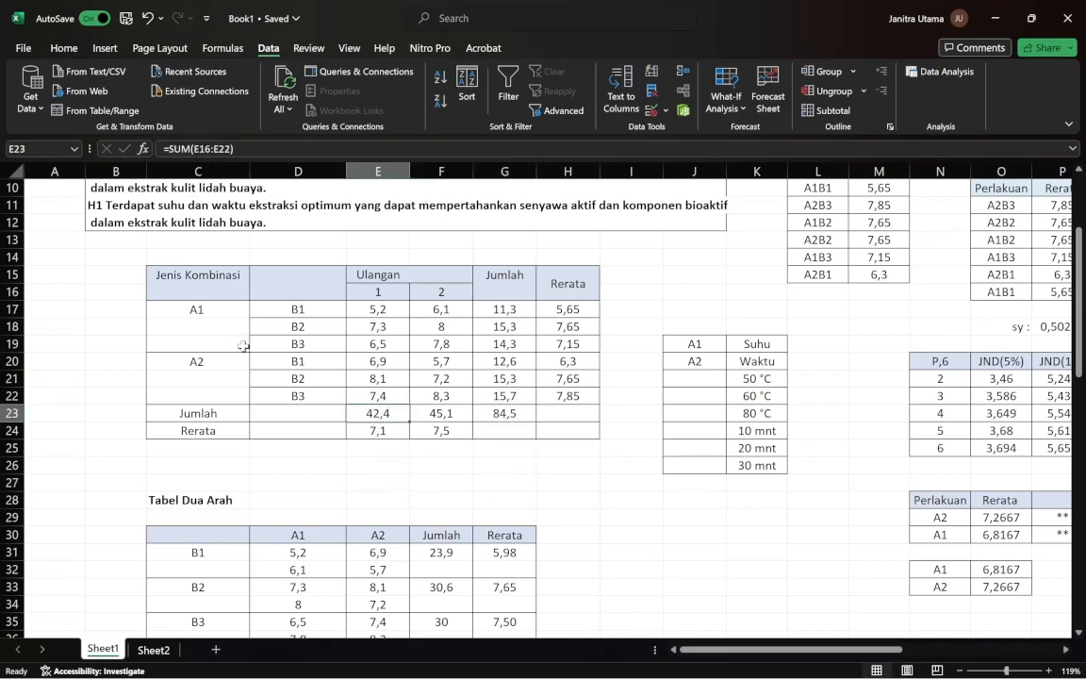
pyautogui.doubleClick(375, 415)
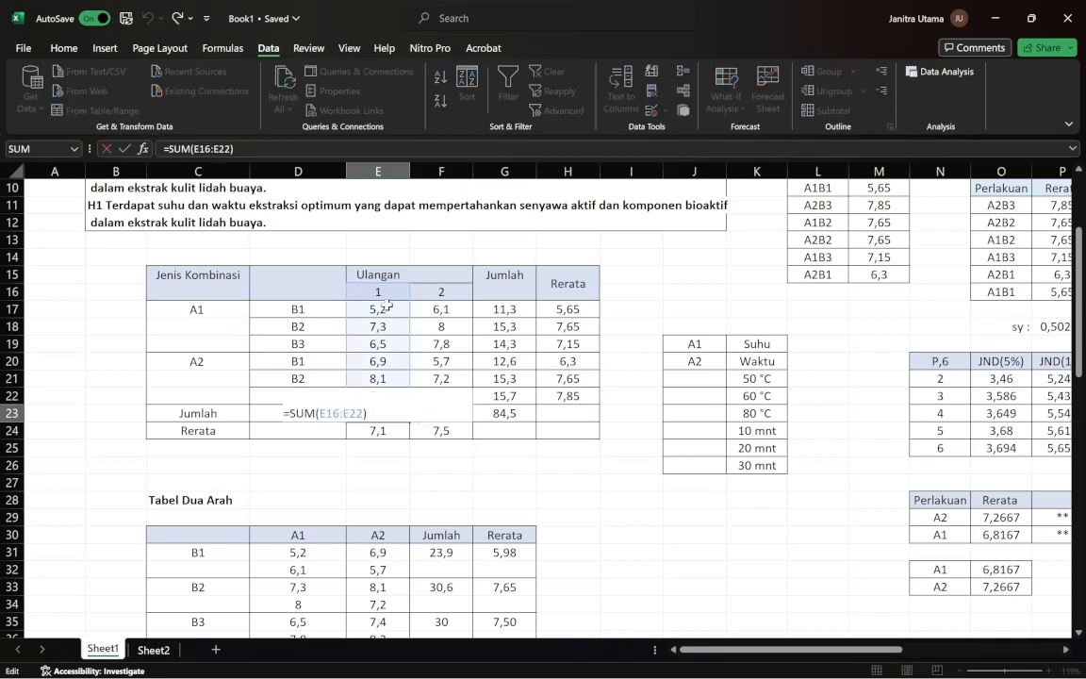
pyautogui.press('Return')
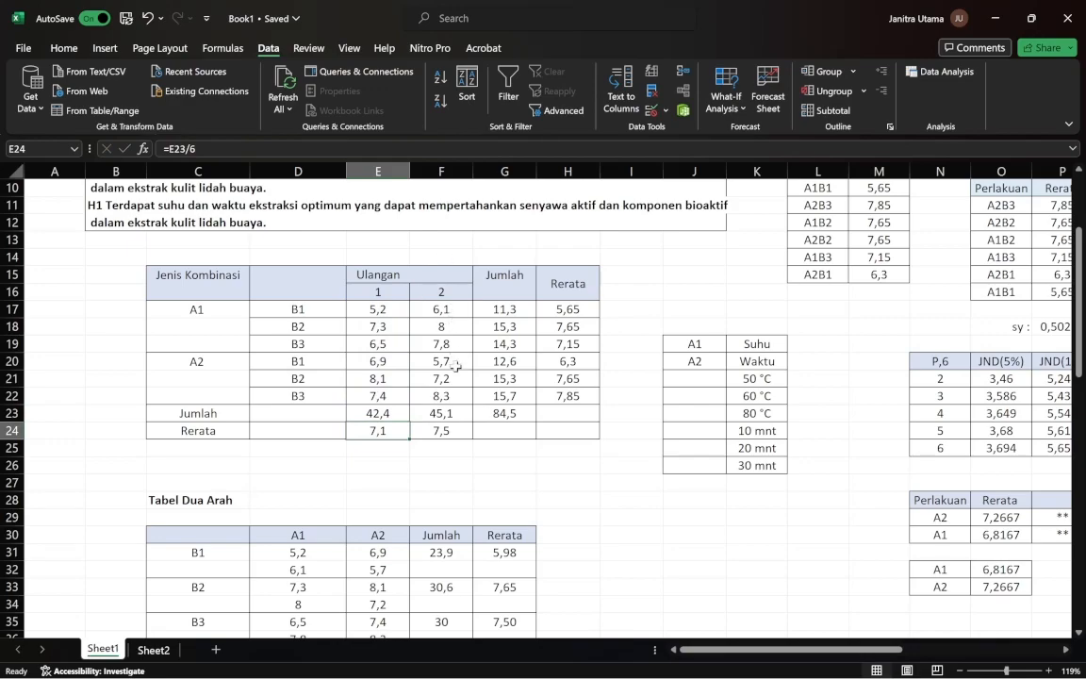
# Check the replicate 2 values in F17:F22 against their total, and inspect the grand total formula in G23.
pyautogui.click(438, 416)
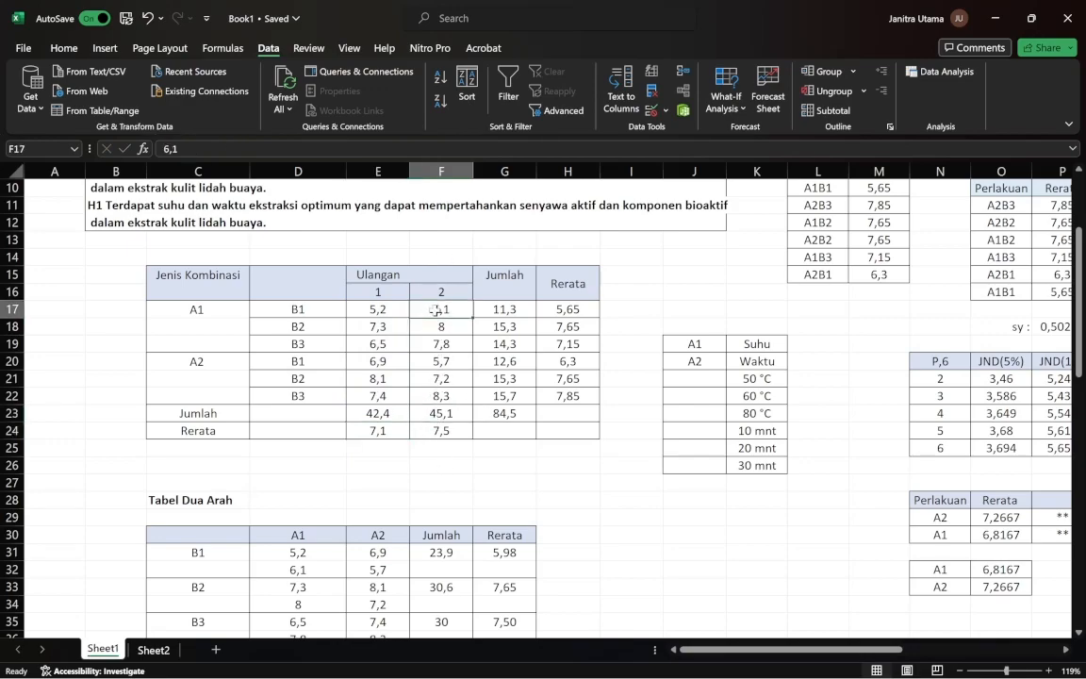
pyautogui.moveTo(441, 308); pyautogui.dragTo(437, 403)
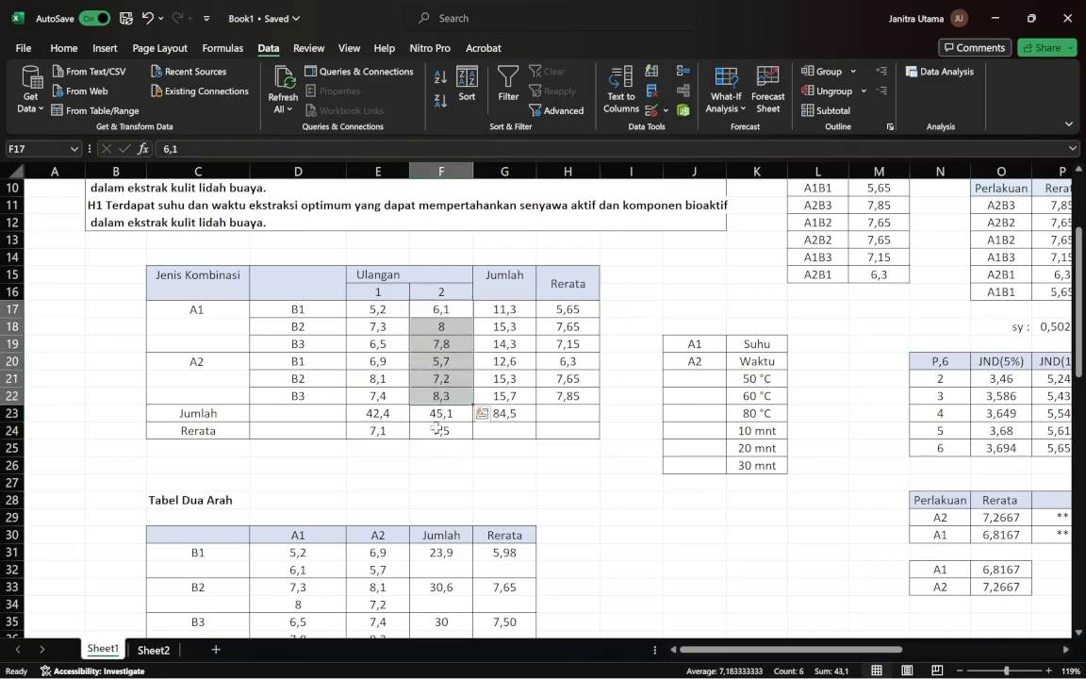
pyautogui.click(426, 415)
pyautogui.click(506, 417)
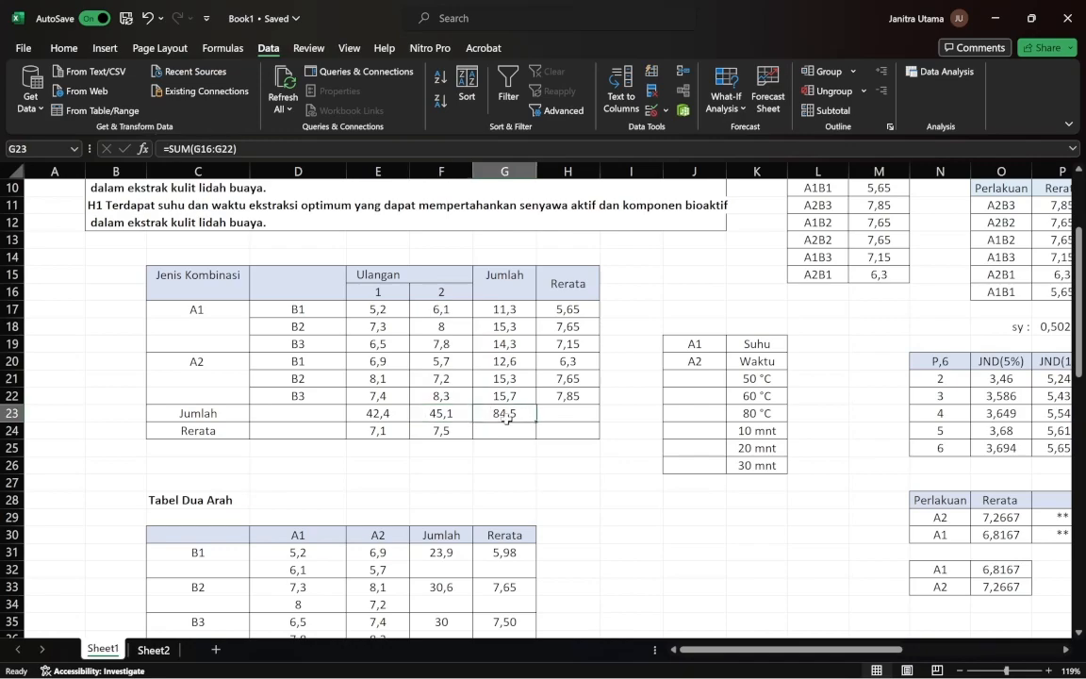
pyautogui.doubleClick(504, 411)
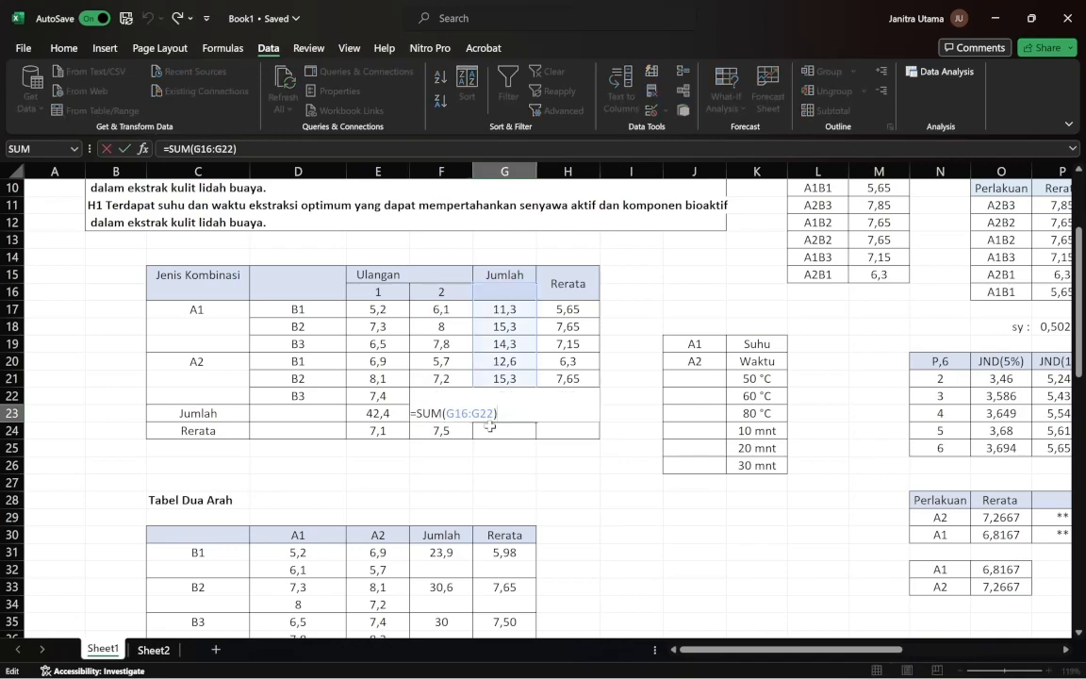
pyautogui.press('Return')
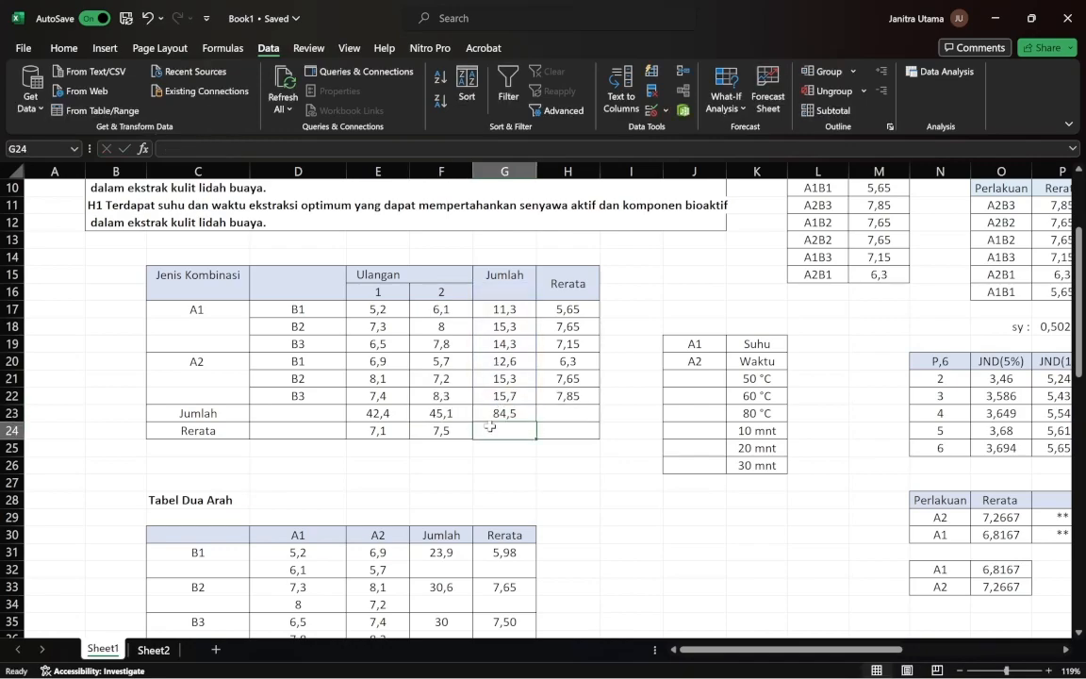
# Inspect the Jumlah column's SUM formulas for A1's B1, B2 and B3 rows alongside their replicate values.
pyautogui.click(506, 310)
pyautogui.doubleClick(497, 311)
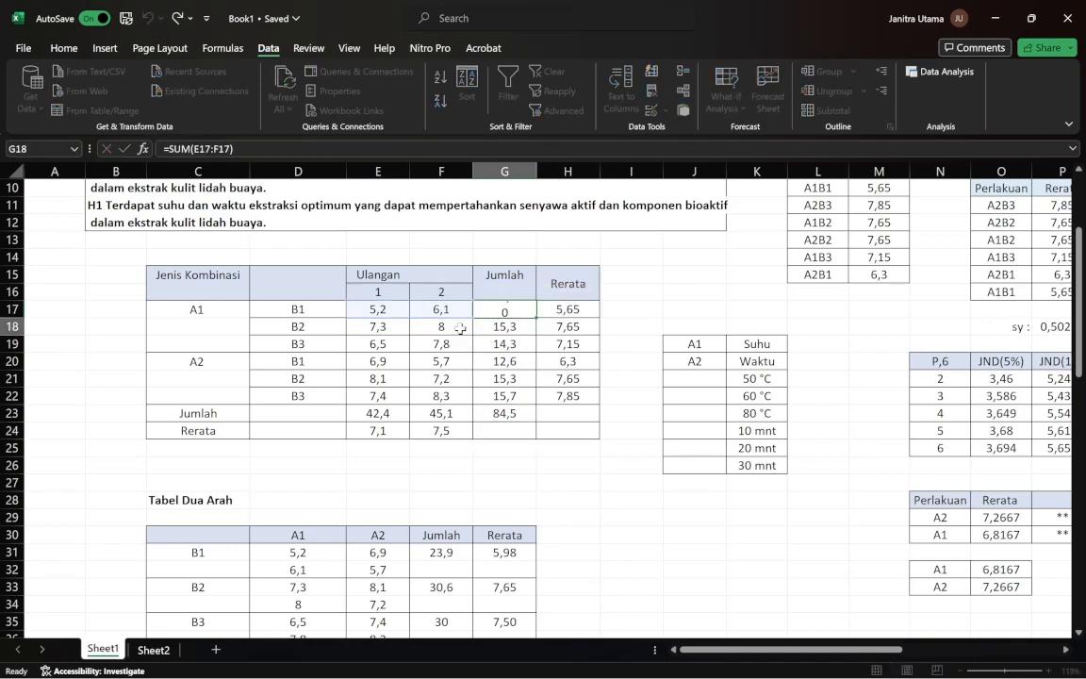
pyautogui.press('Escape')
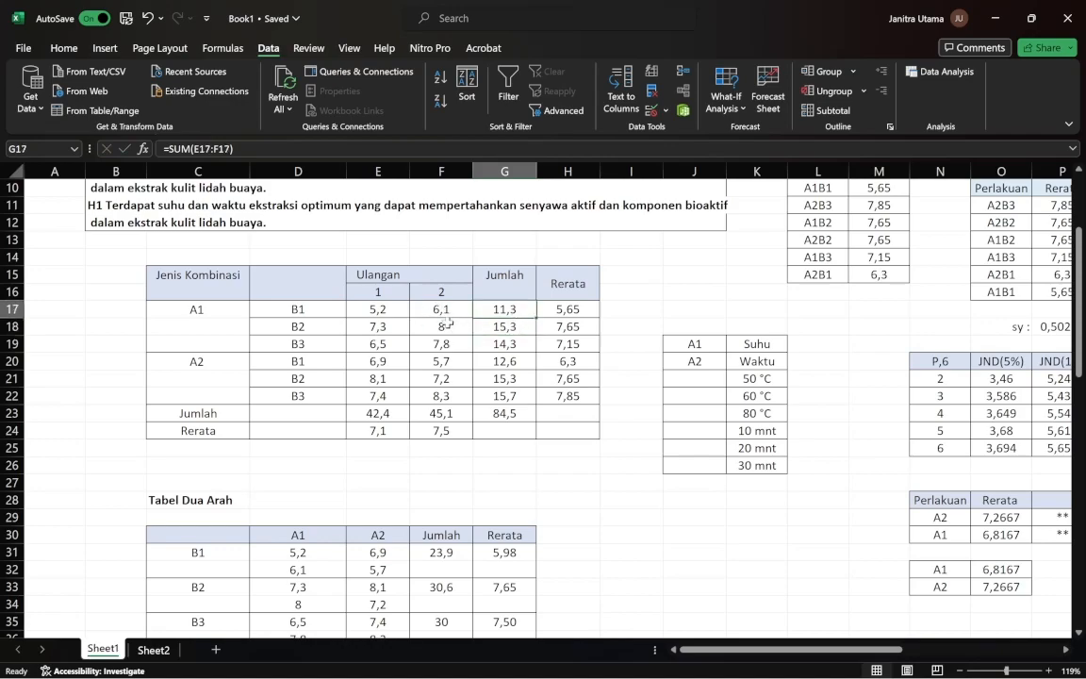
pyautogui.click(449, 323)
pyautogui.click(382, 312)
pyautogui.click(509, 321)
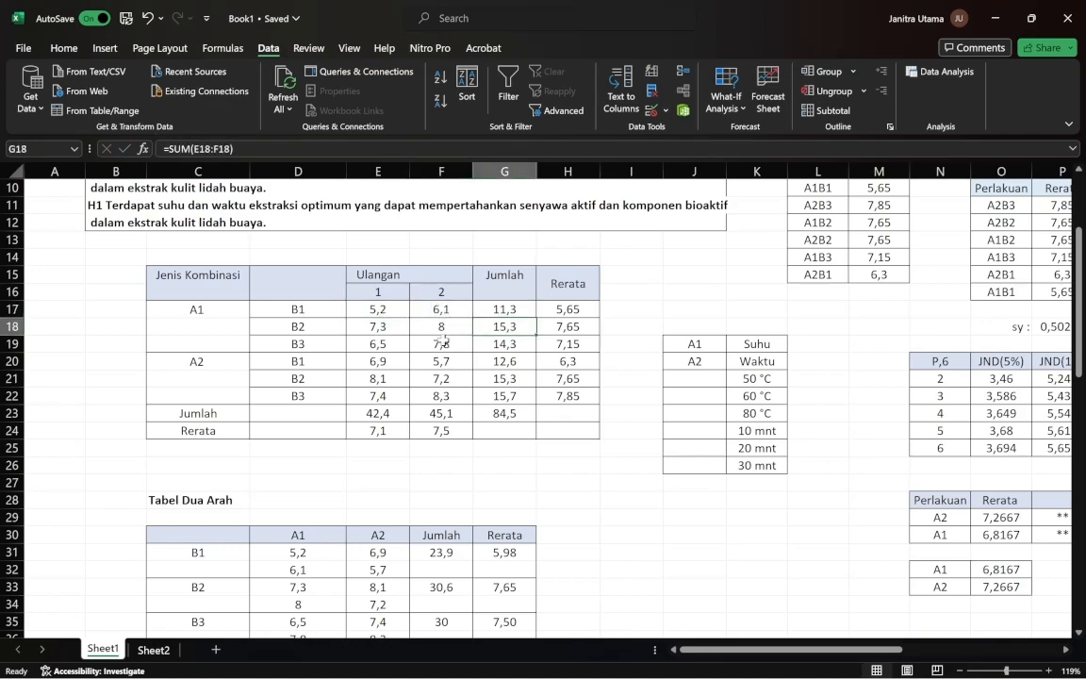
pyautogui.click(445, 328)
pyautogui.click(405, 331)
pyautogui.click(504, 345)
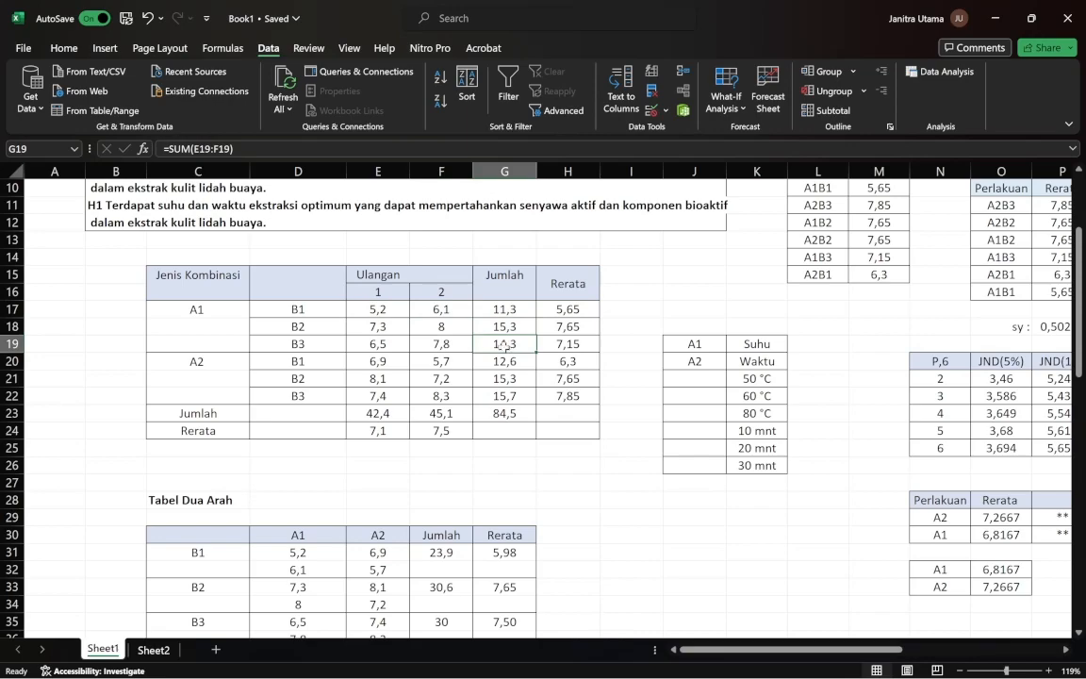
pyautogui.moveTo(441, 344); pyautogui.dragTo(378, 344)
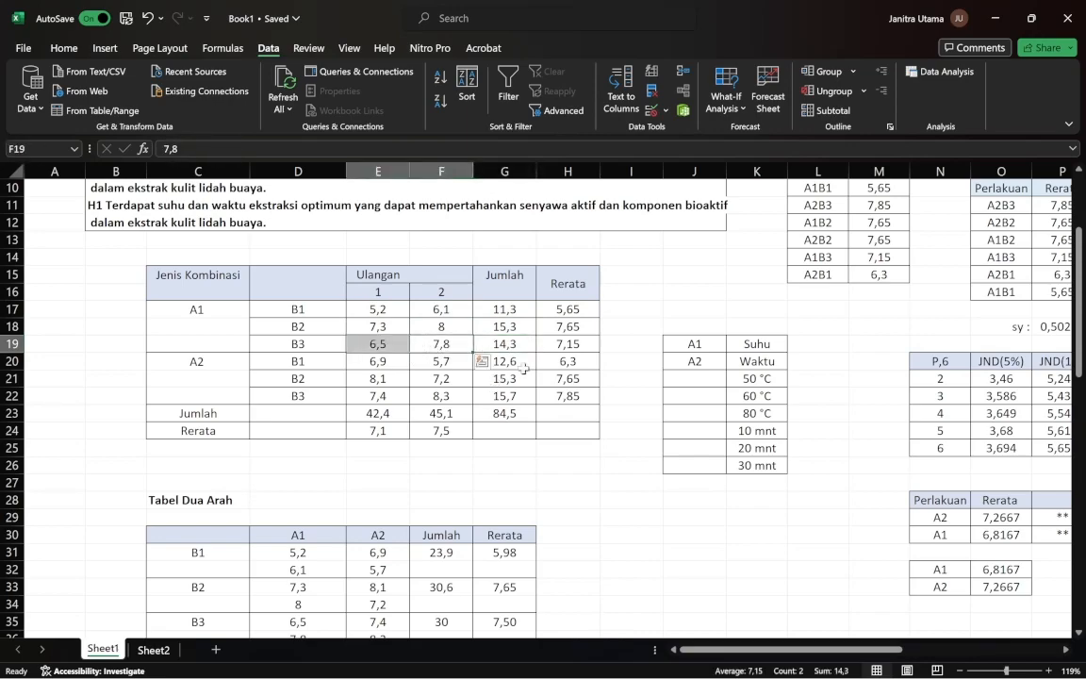
# Inspect the Rerata formula for A1B1 in H17 and the row total and replicate value behind it.
pyautogui.click(558, 311)
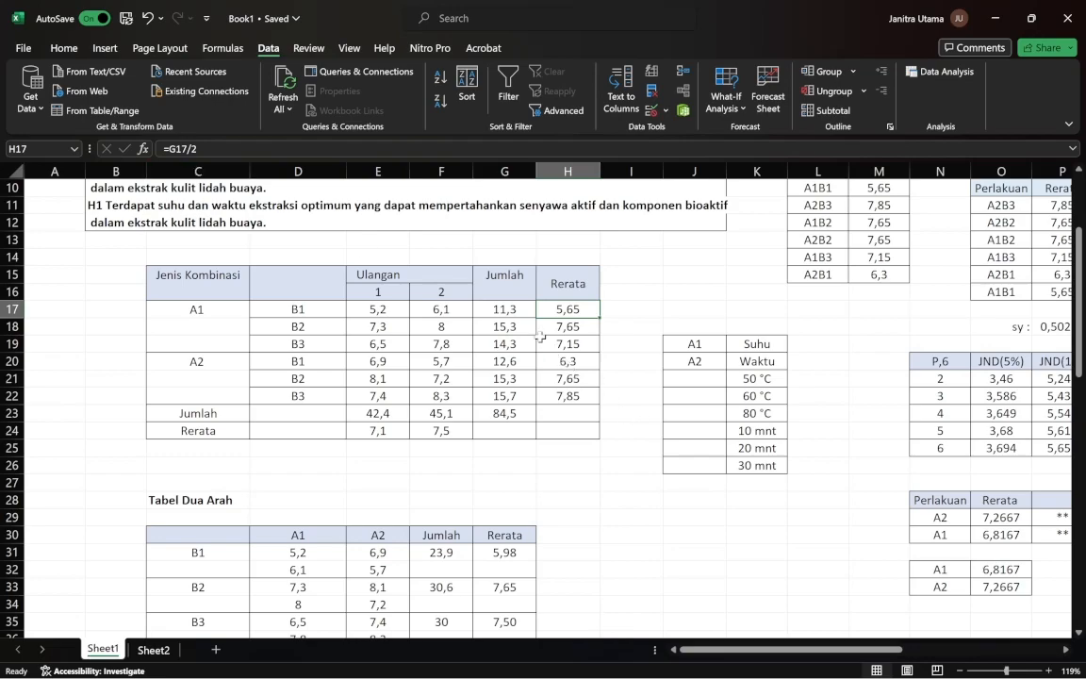
pyautogui.click(506, 313)
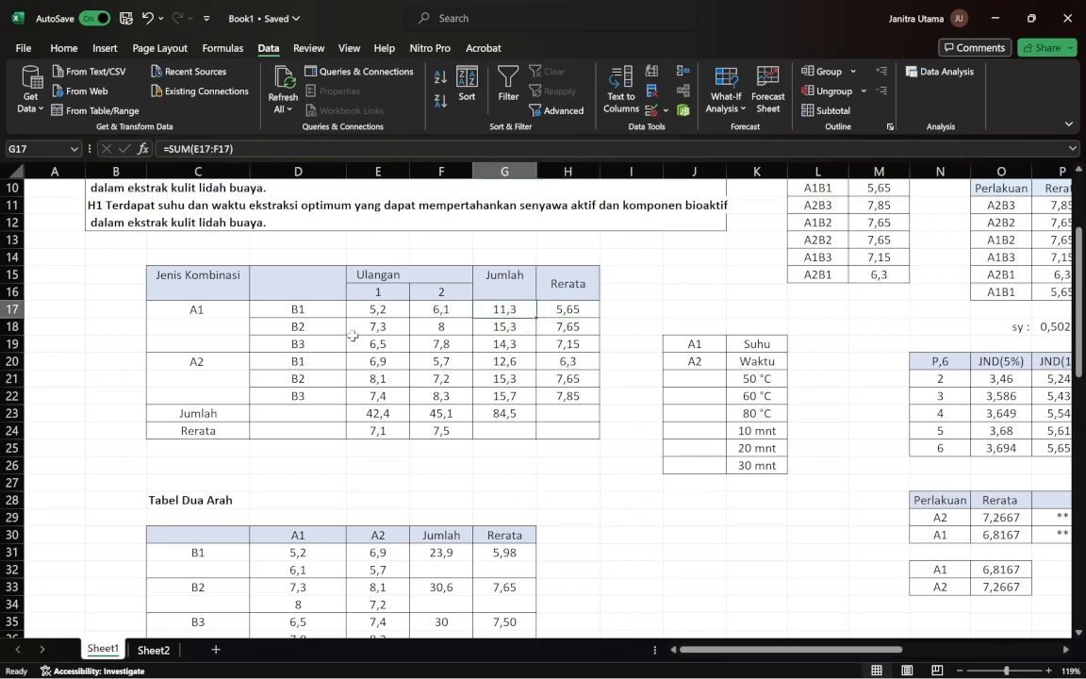
pyautogui.click(429, 311)
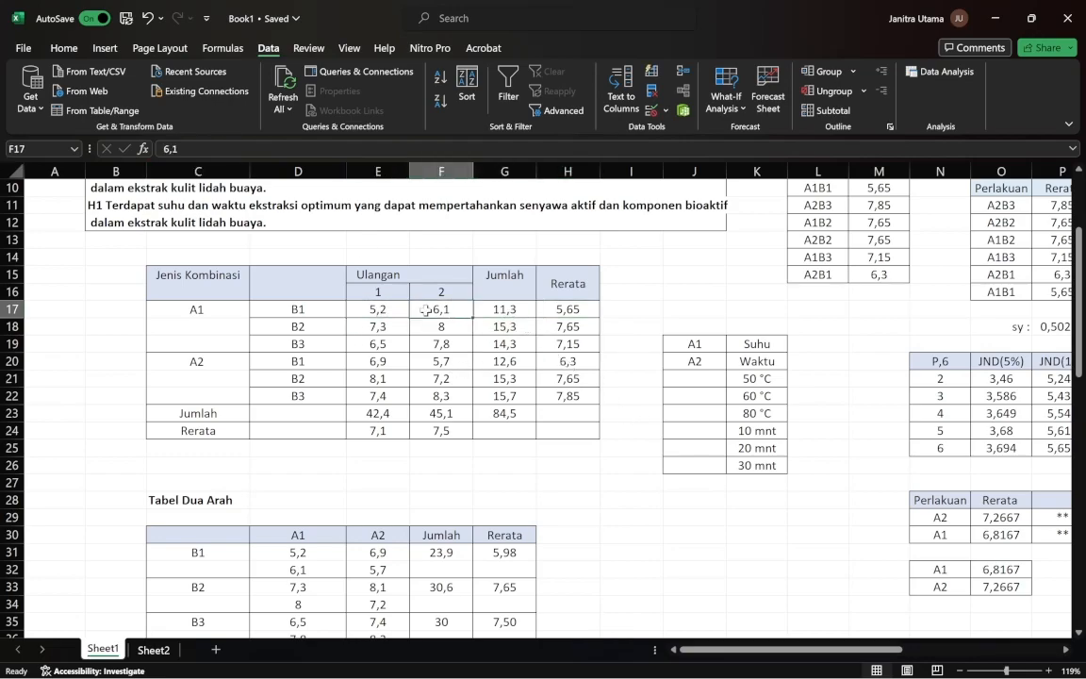
pyautogui.click(547, 312)
pyautogui.doubleClick(547, 312)
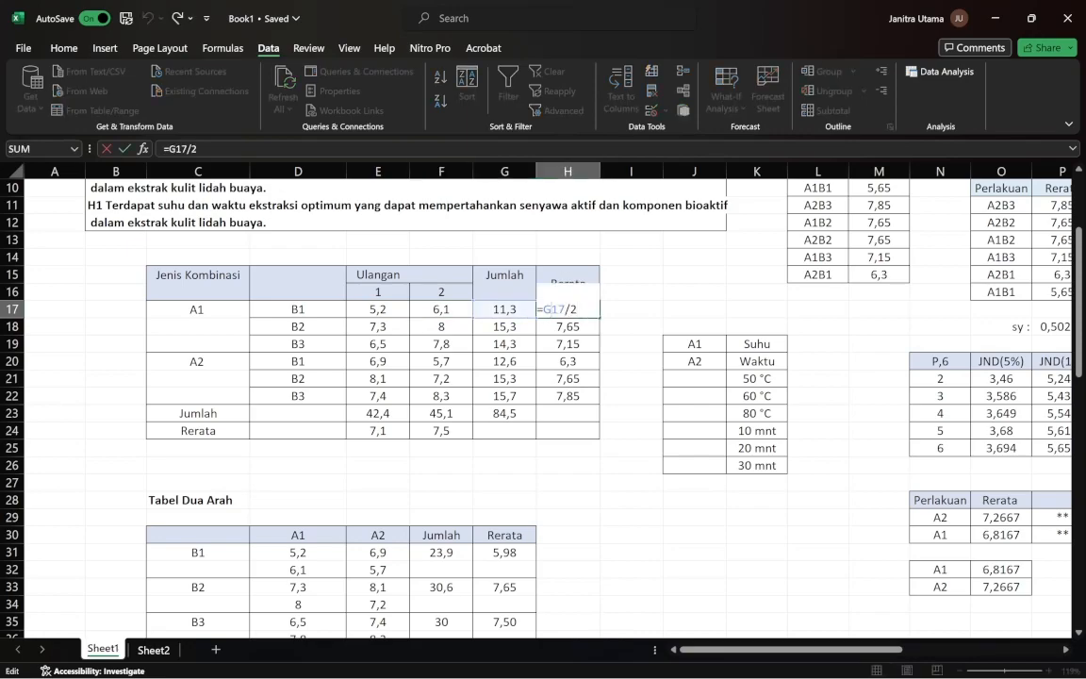
pyautogui.press('Return')
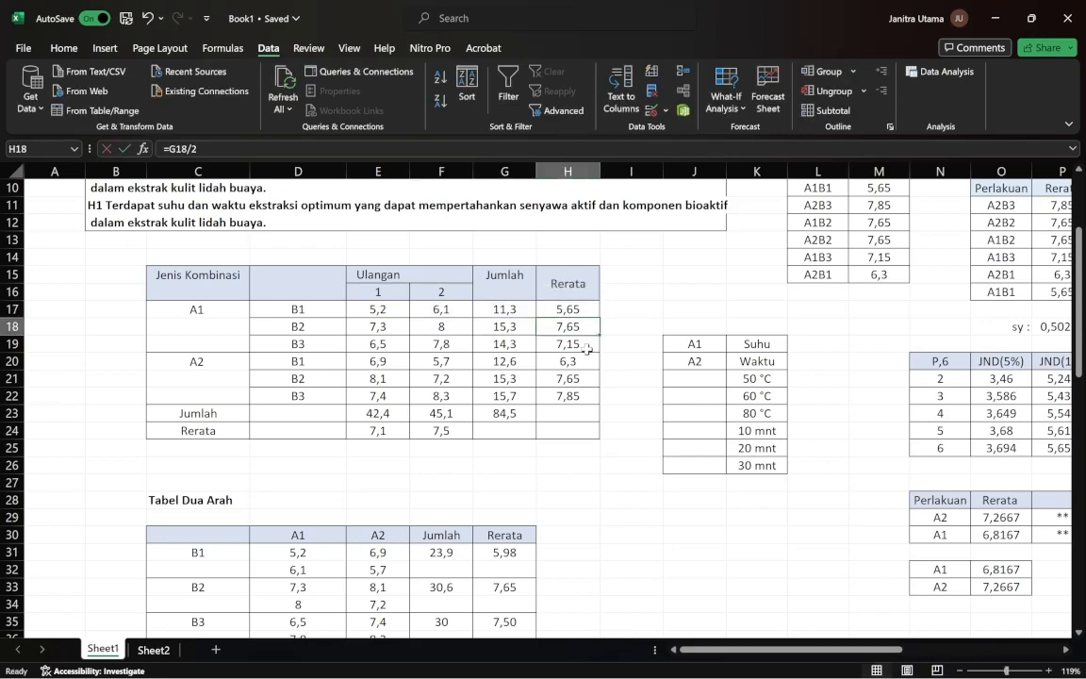
# Inspect the Rerata formula for the A2B3 combination in H22.
pyautogui.click(573, 396)
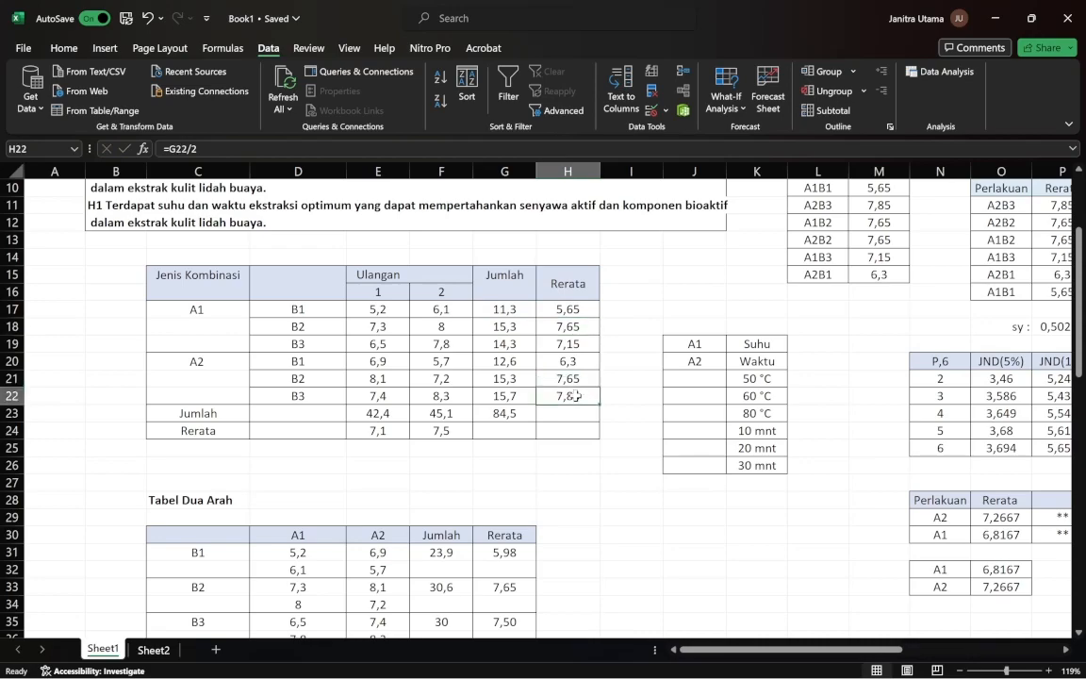
pyautogui.doubleClick(573, 396)
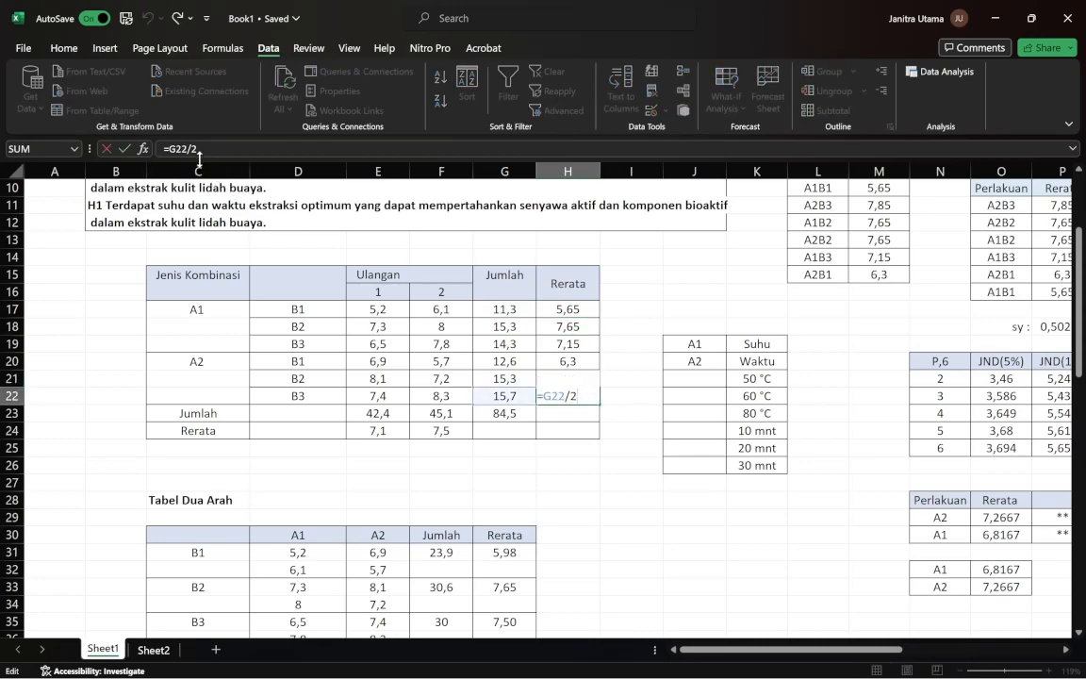
pyautogui.press('Return')
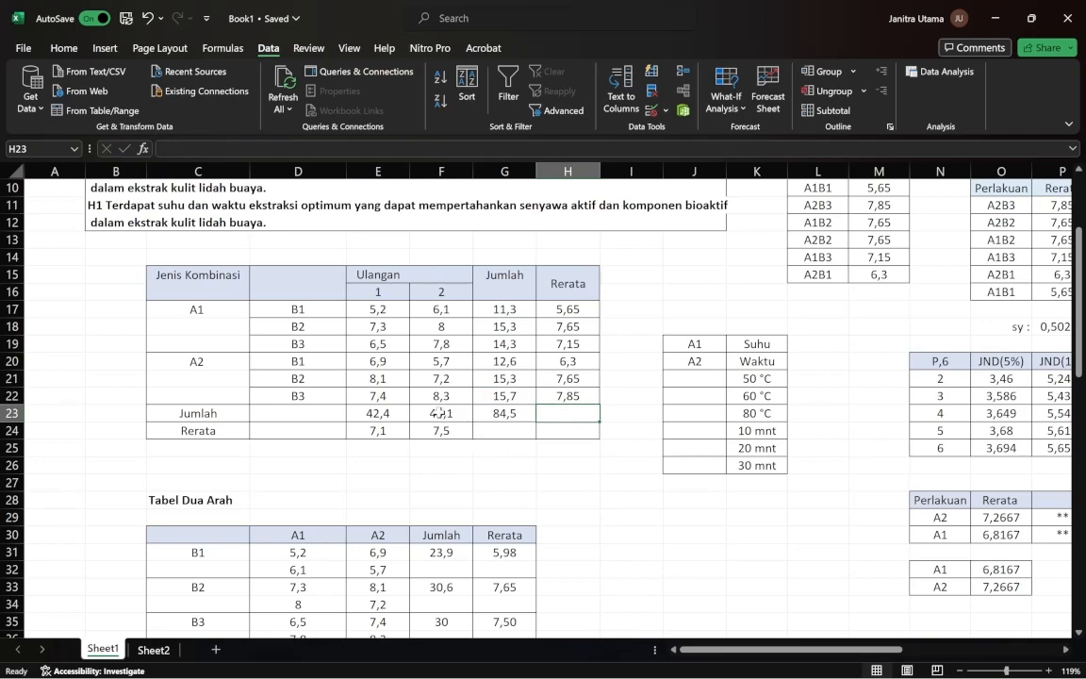
# Inspect the replicate 1 total in E23 and the Rerata formulas for both replicates in E24 and F24.
pyautogui.click(378, 413)
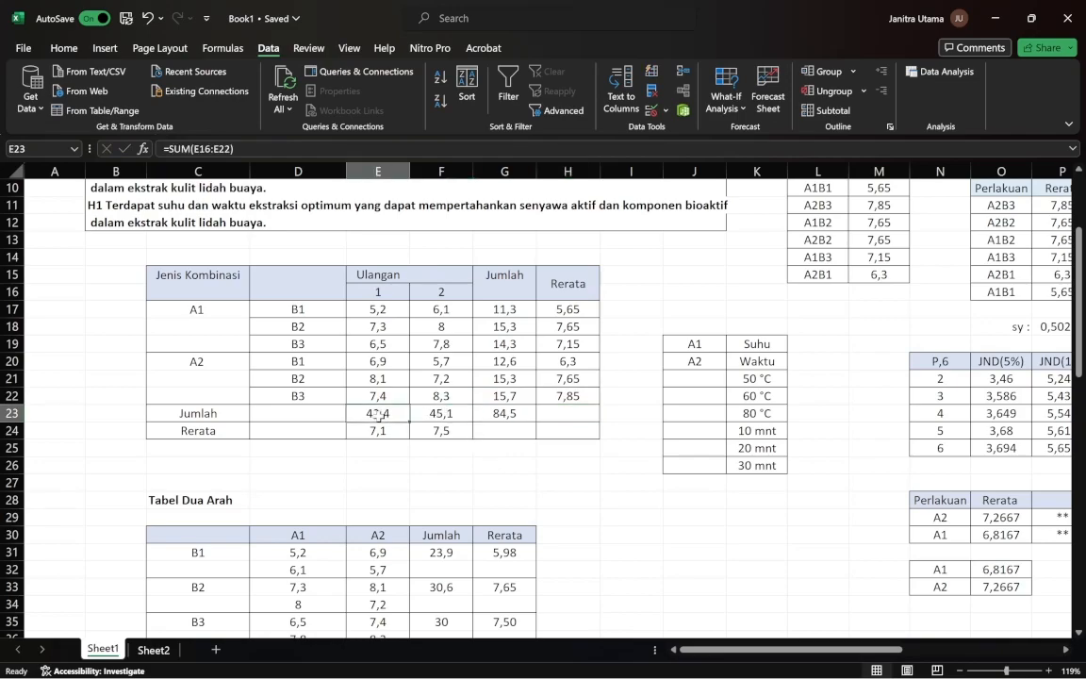
pyautogui.doubleClick(378, 430)
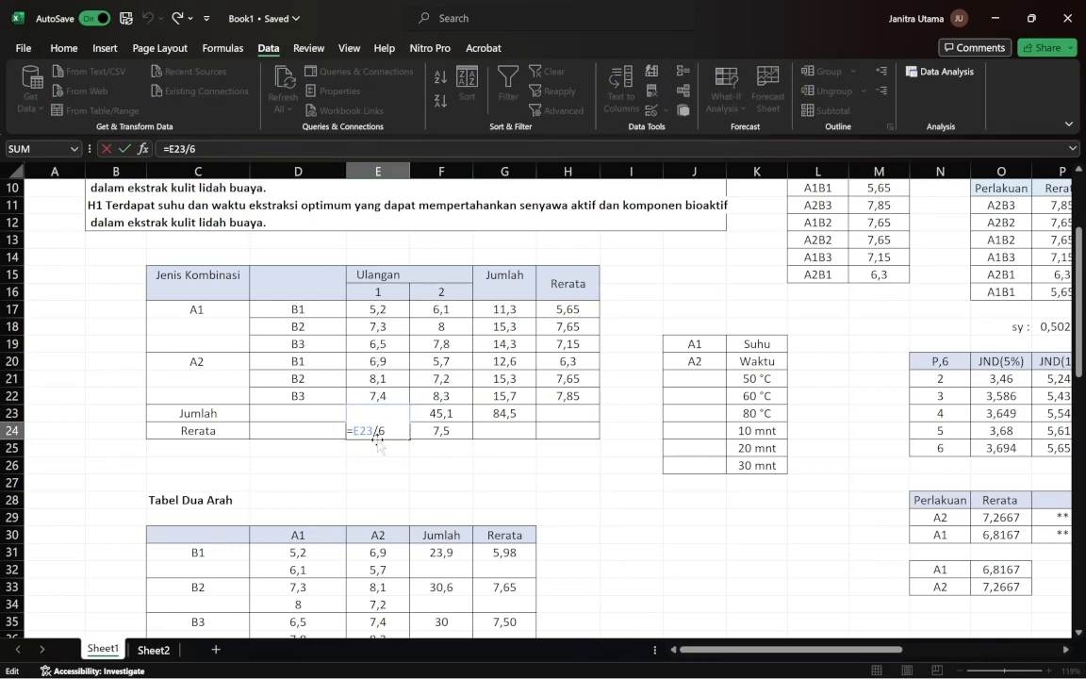
pyautogui.click(447, 448)
pyautogui.click(440, 430)
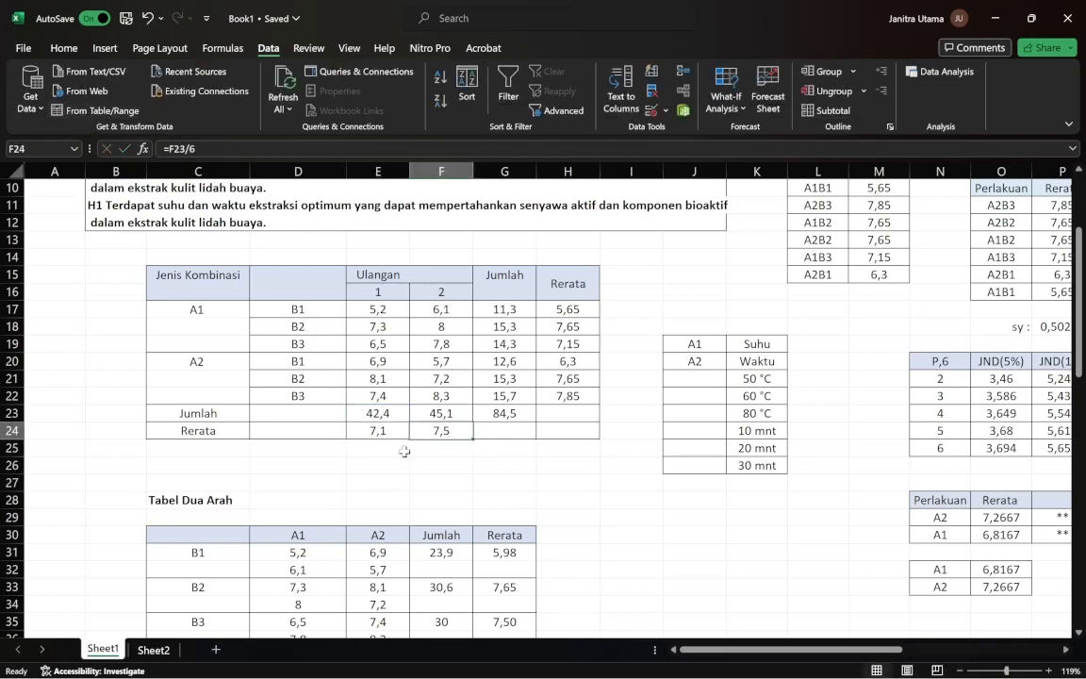
pyautogui.scroll(-1, 370, 457)
pyautogui.scroll(1, 370, 457)
pyautogui.press('Left')
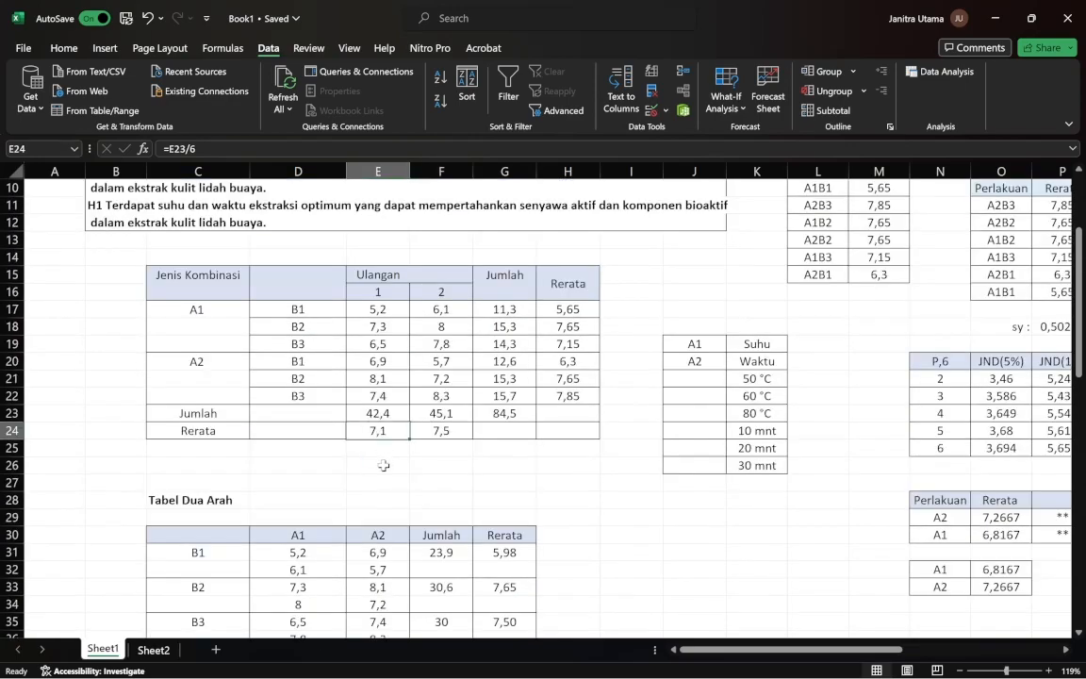
# Review the A1 and A2 column headings and the B row labels of the Tabel Dua Arah against the data table above.
pyautogui.scroll(-3, 384, 462)
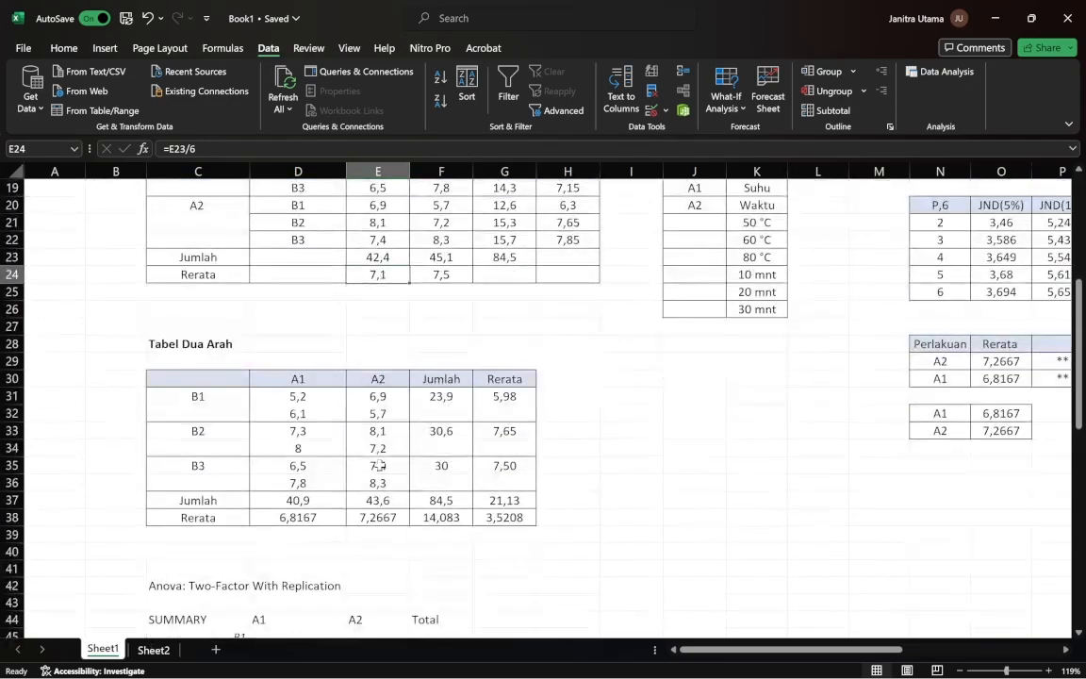
pyautogui.scroll(2, 372, 458)
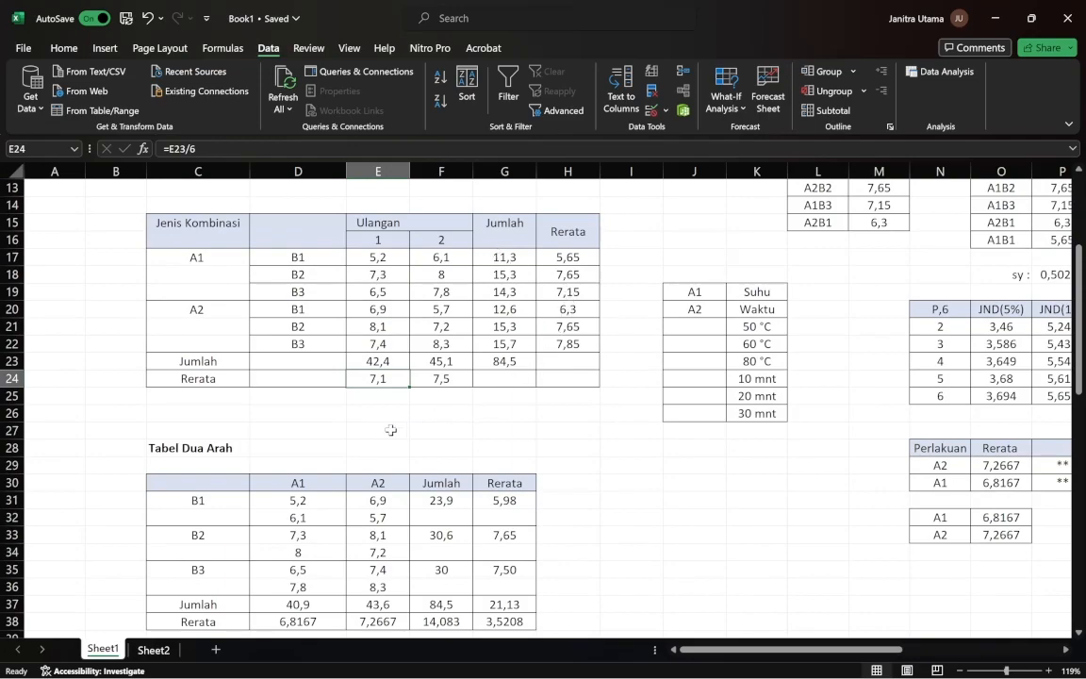
pyautogui.scroll(-2, 302, 468)
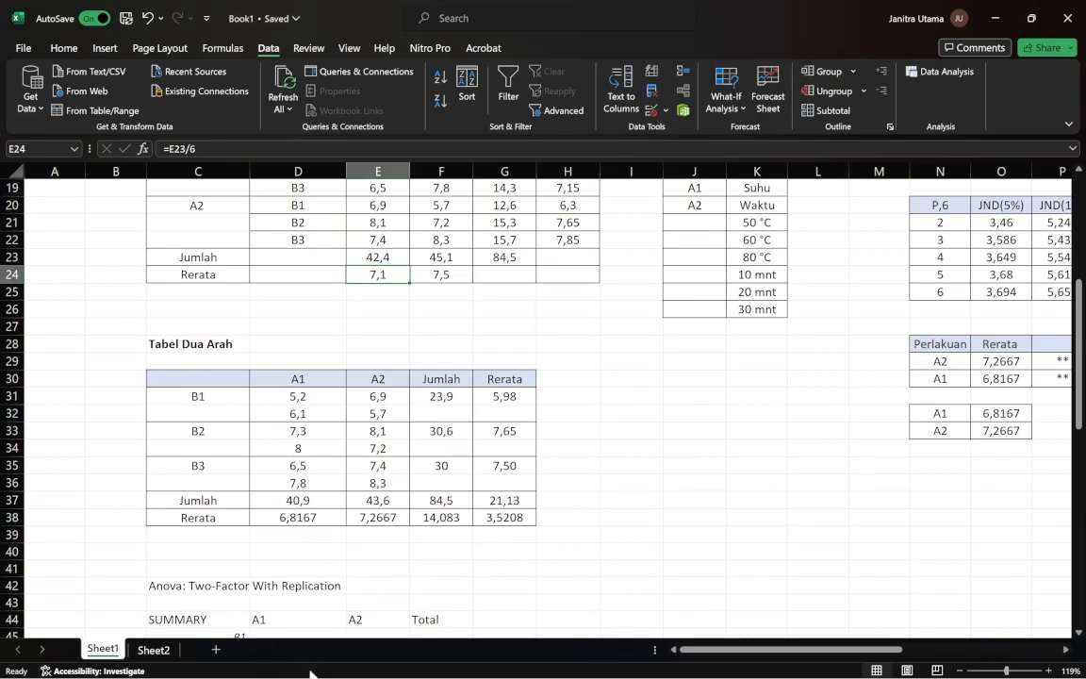
pyautogui.click(192, 396)
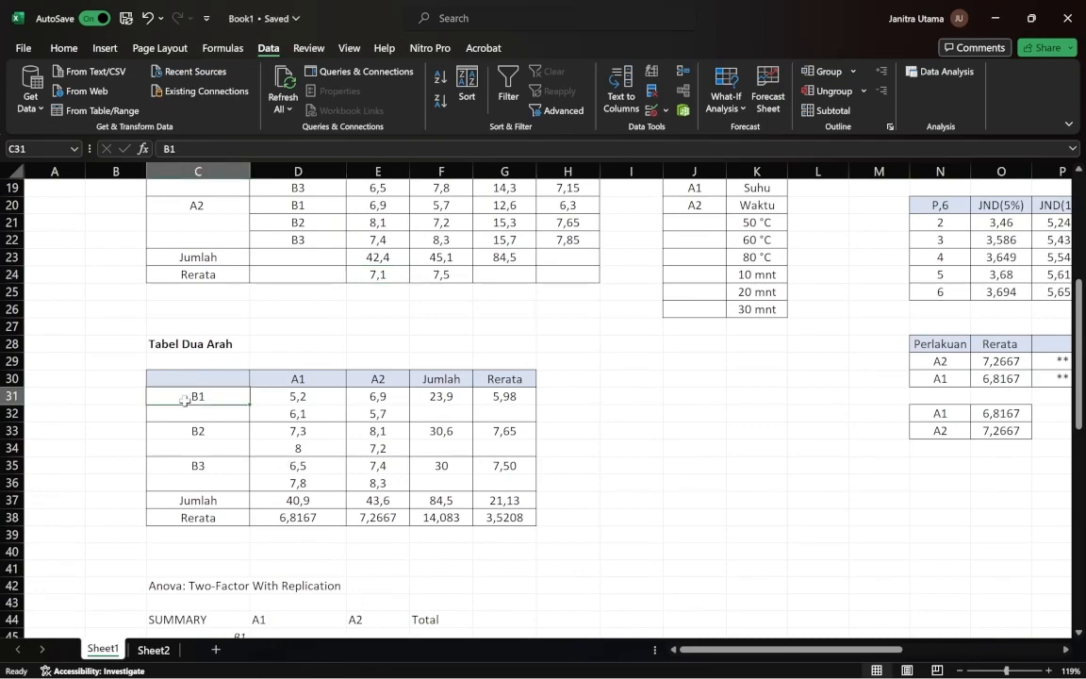
pyautogui.click(294, 381)
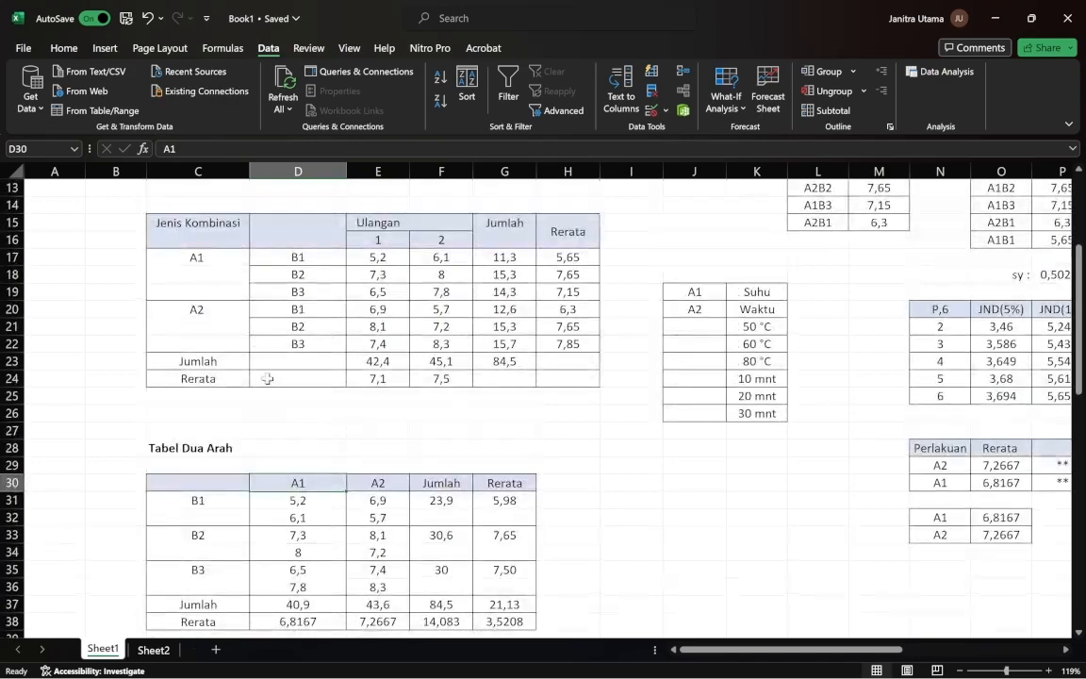
pyautogui.click(382, 483)
pyautogui.scroll(-1, 382, 488)
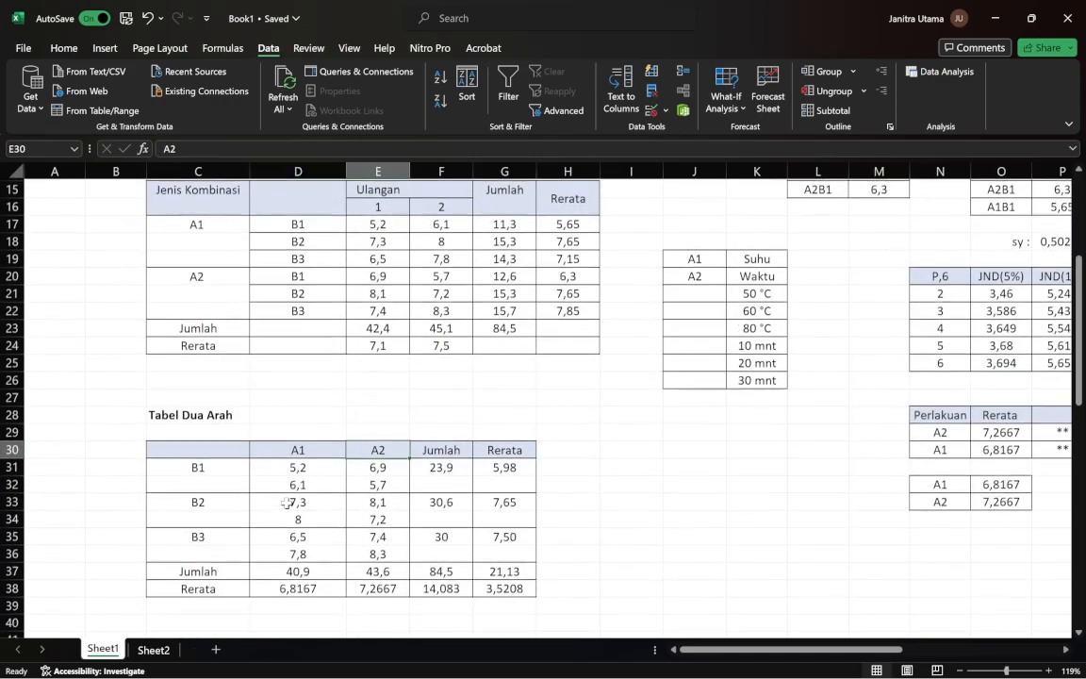
pyautogui.click(189, 447)
pyautogui.click(230, 481)
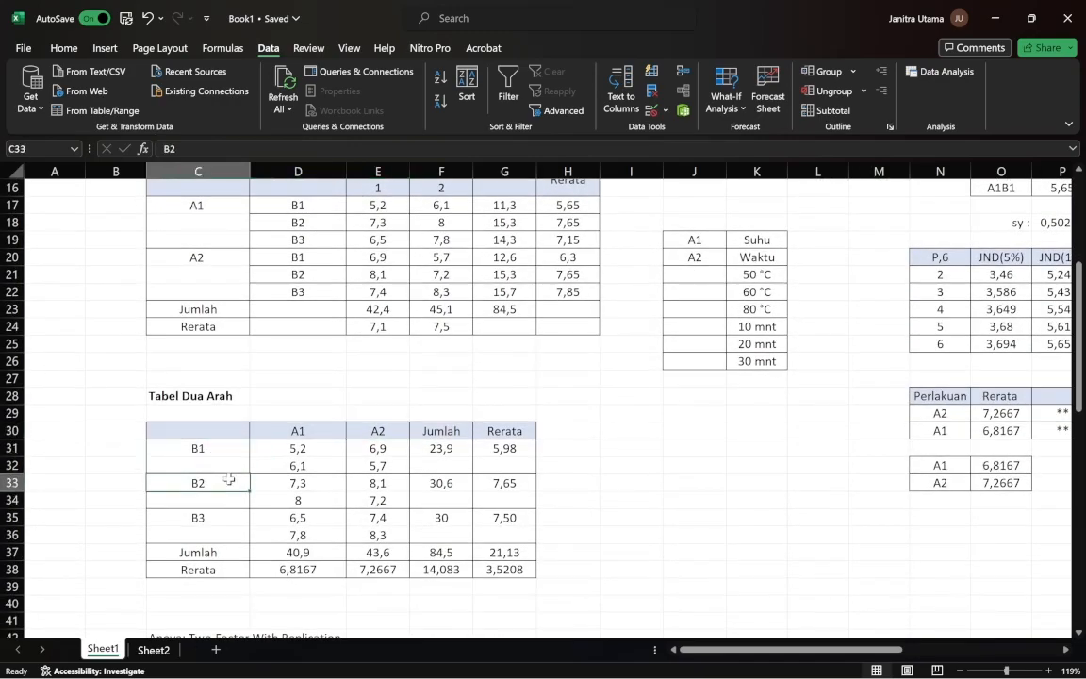
pyautogui.scroll(1, 288, 281)
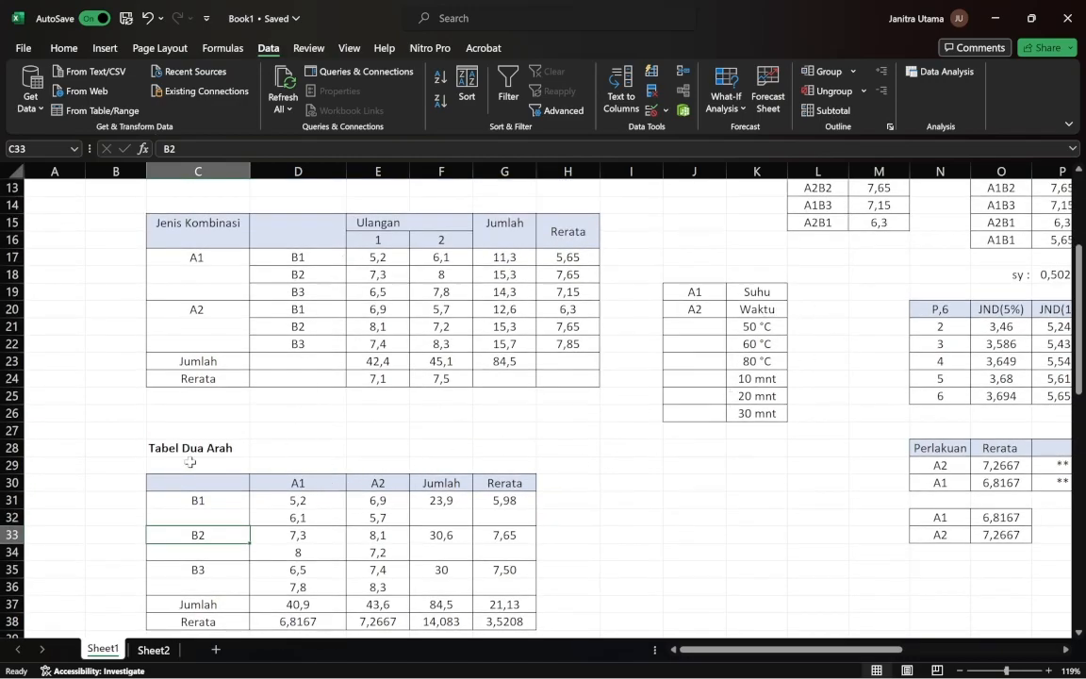
# Check the temperature and time levels in K21:K26, along with the B1, B2 and B3 row labels of the Tabel Dua Arah.
pyautogui.moveTo(754, 326); pyautogui.dragTo(743, 413)
pyautogui.click(694, 516)
pyautogui.scroll(-2, 269, 455)
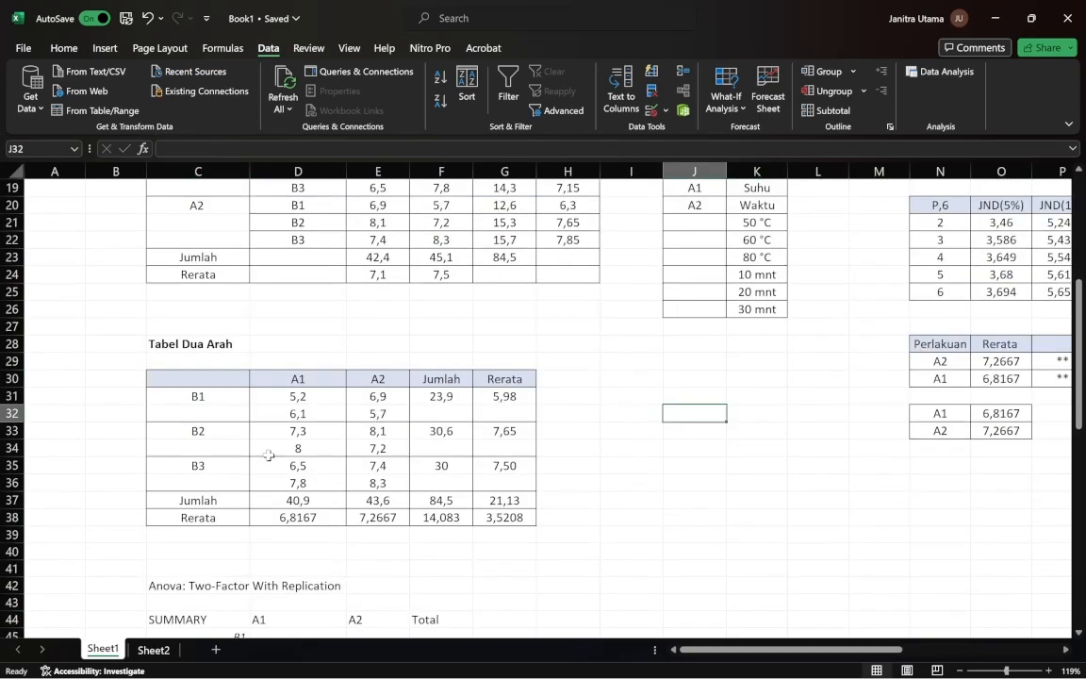
pyautogui.click(228, 402)
pyautogui.click(227, 431)
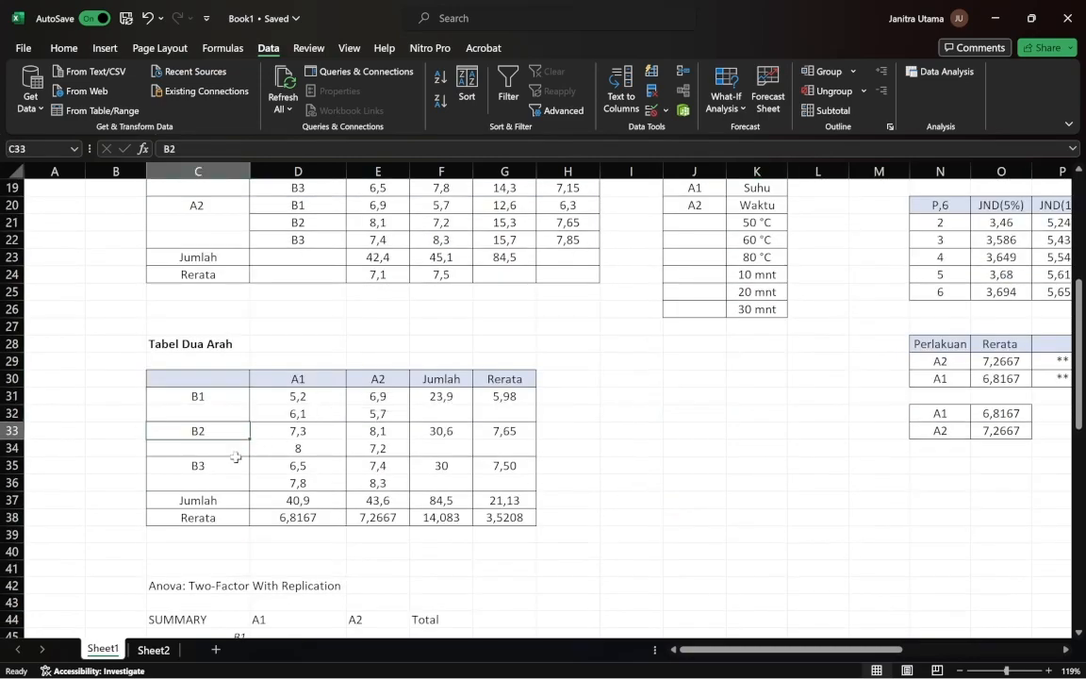
pyautogui.click(242, 463)
pyautogui.scroll(2, 241, 464)
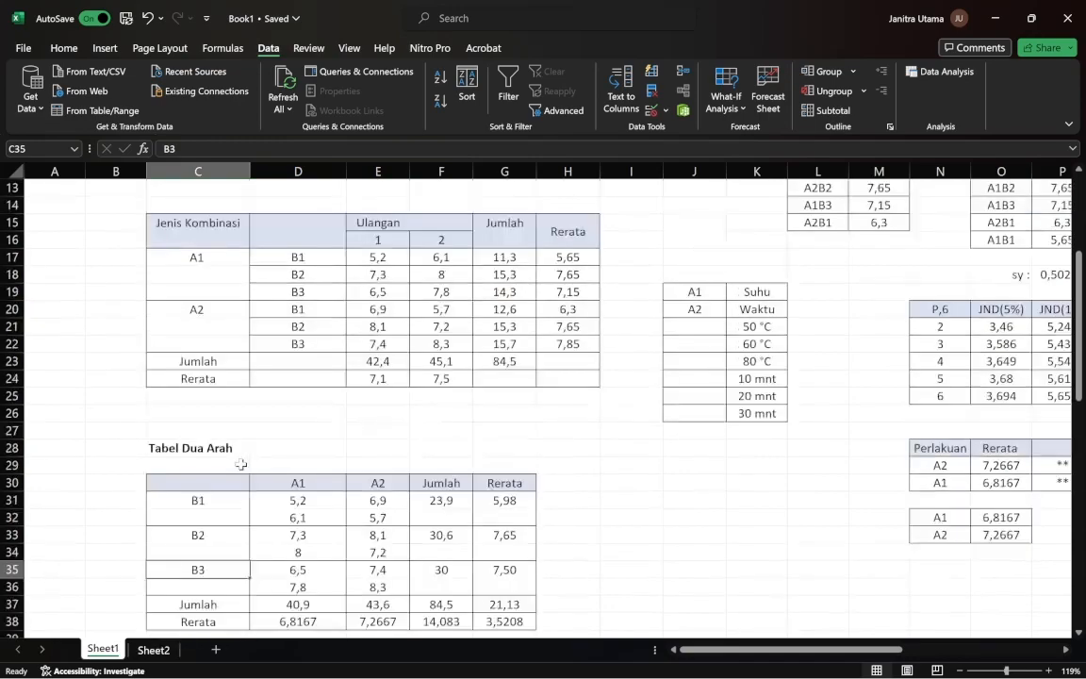
# Inspect the cell references in the Tabel Dua Arah's A1B1 cells and survey its value block D31:E36.
pyautogui.click(294, 483)
pyautogui.click(300, 500)
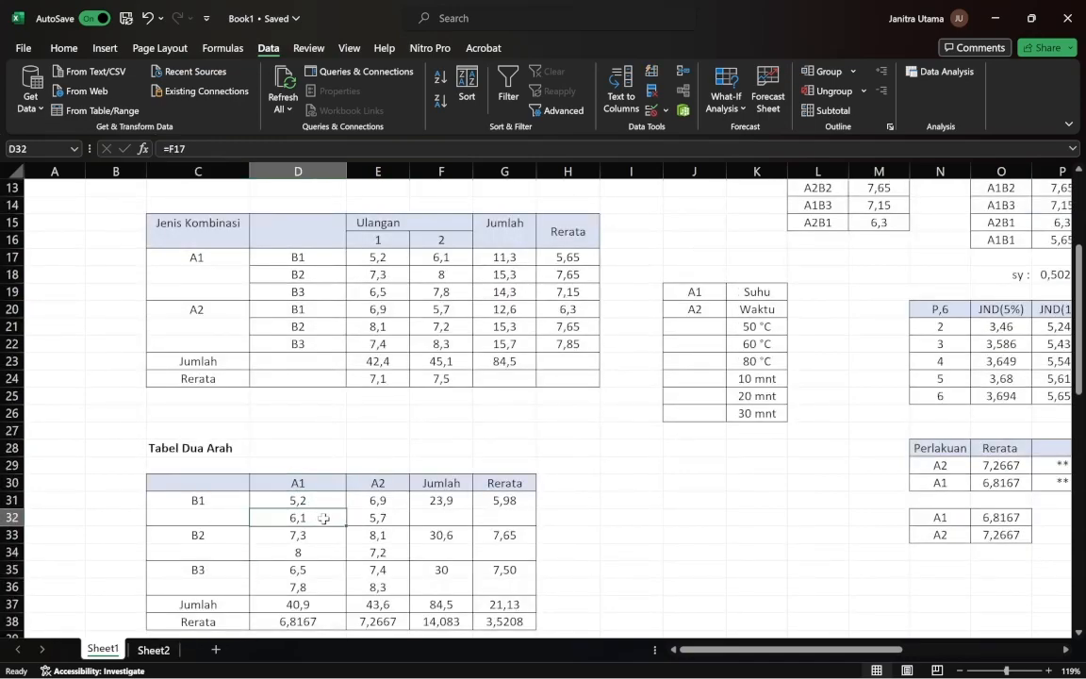
pyautogui.moveTo(300, 501); pyautogui.dragTo(377, 586)
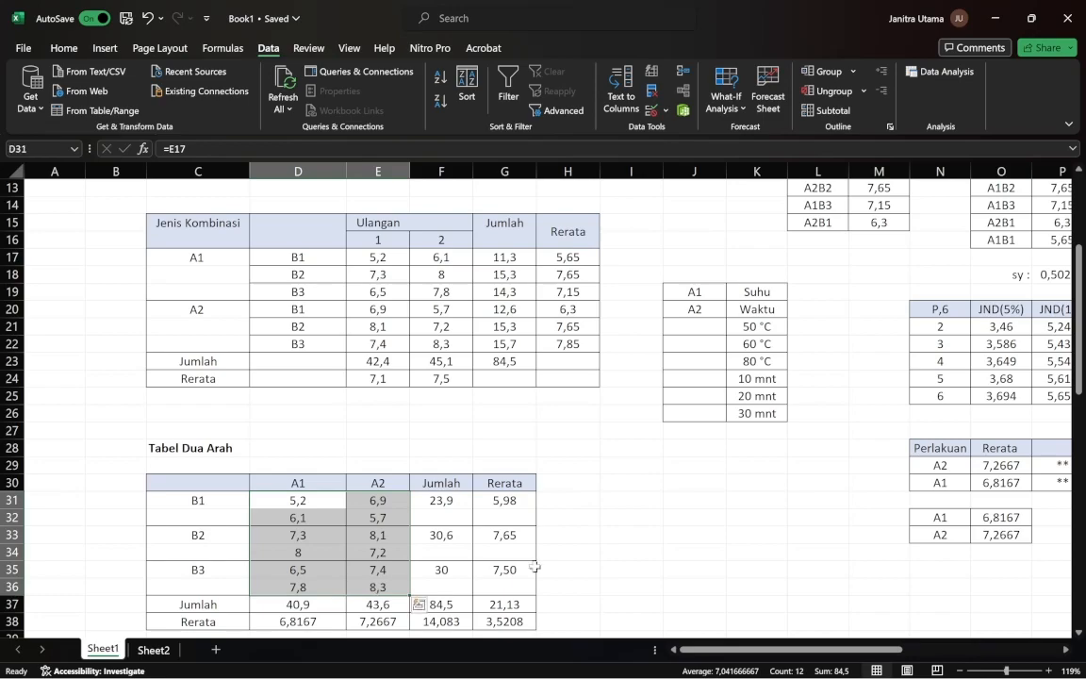
pyautogui.click(627, 570)
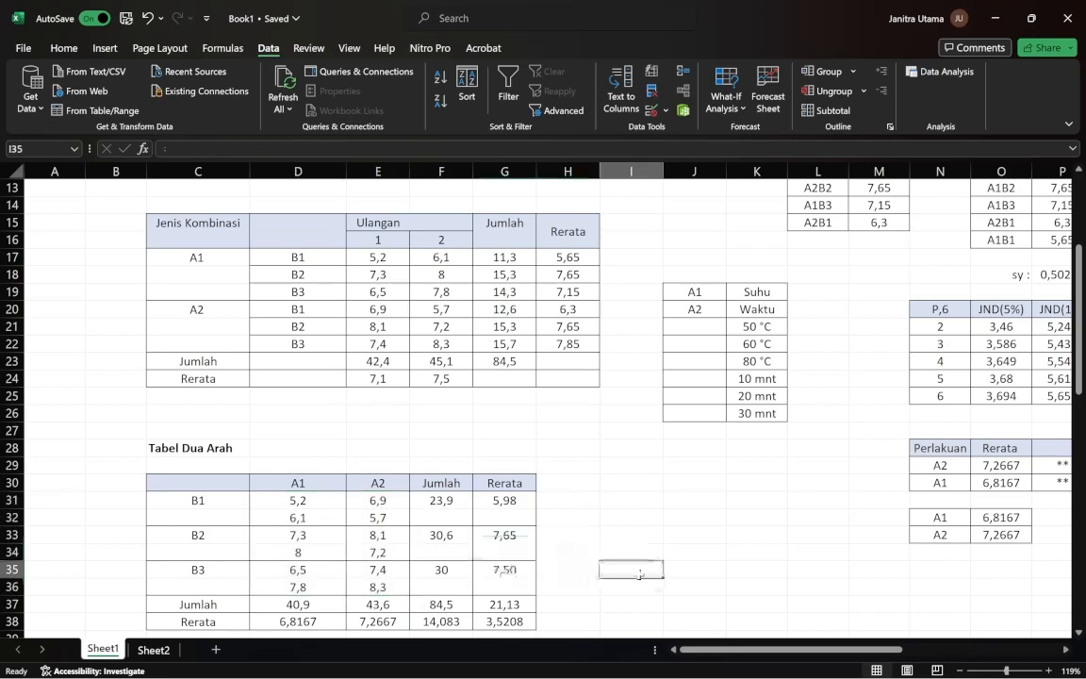
pyautogui.click(321, 489)
# Trace the A1B1 values in D31:D32 of the Tabel Dua Arah to the replicate values in E17:F17.
pyautogui.click(205, 498)
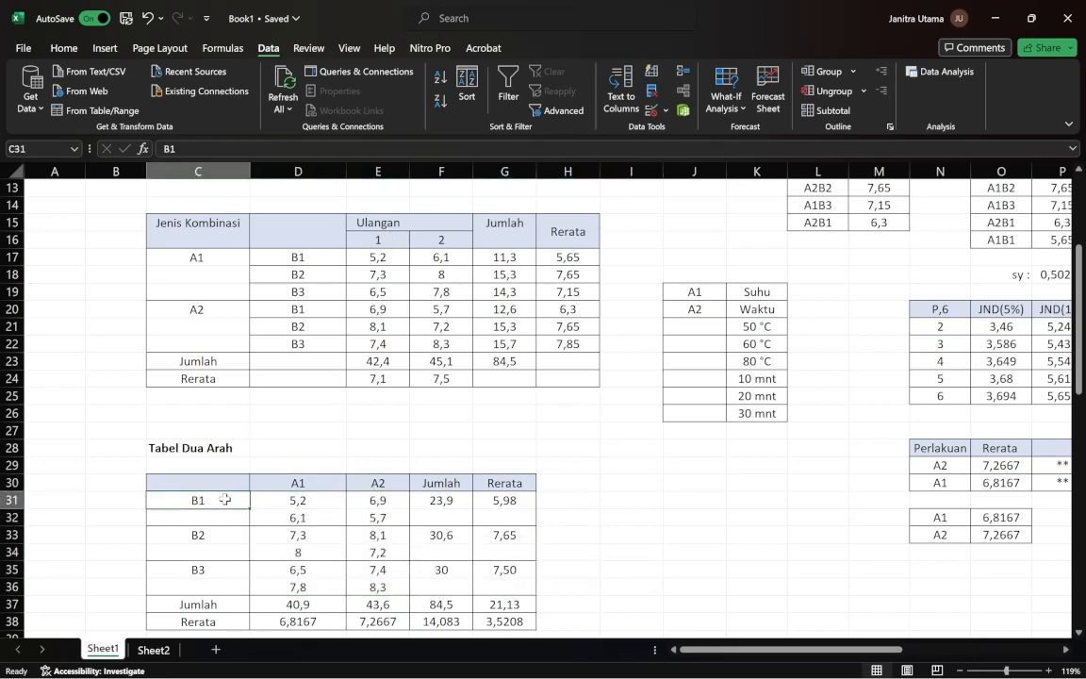
pyautogui.click(262, 501)
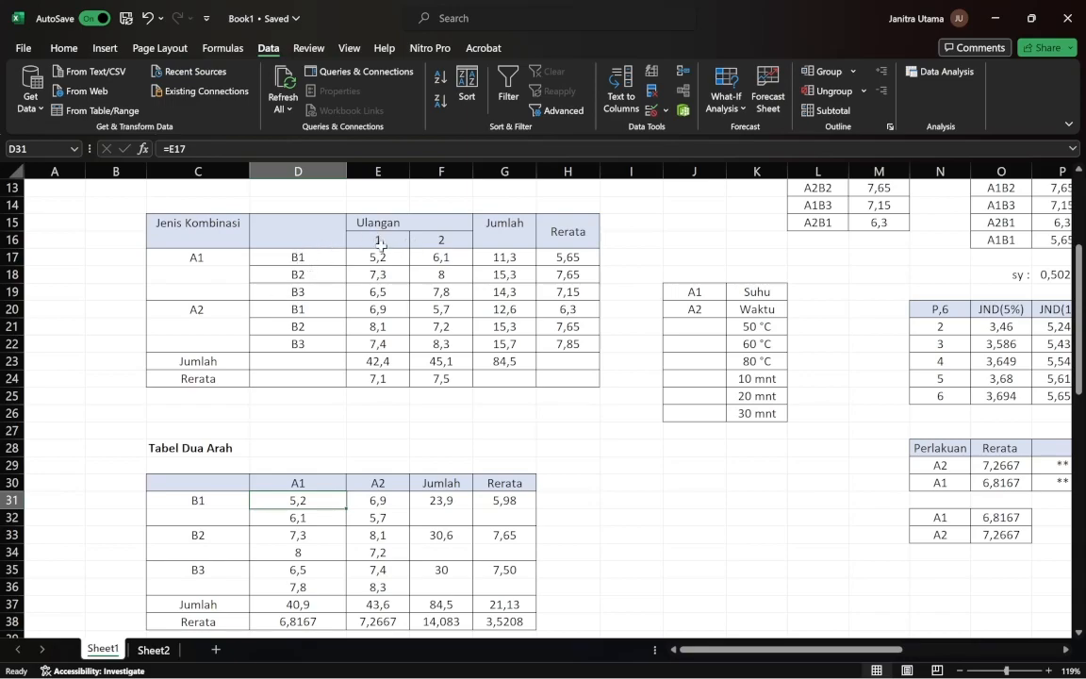
pyautogui.moveTo(404, 262); pyautogui.dragTo(442, 257)
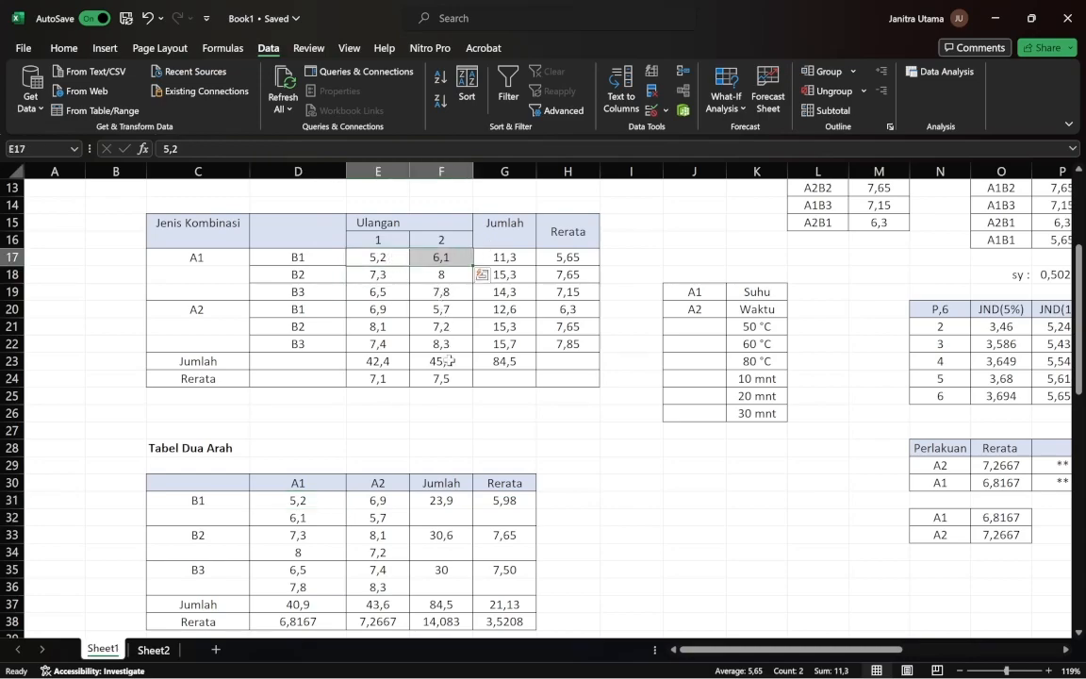
pyautogui.click(441, 431)
pyautogui.click(306, 500)
pyautogui.moveTo(306, 499); pyautogui.dragTo(304, 518)
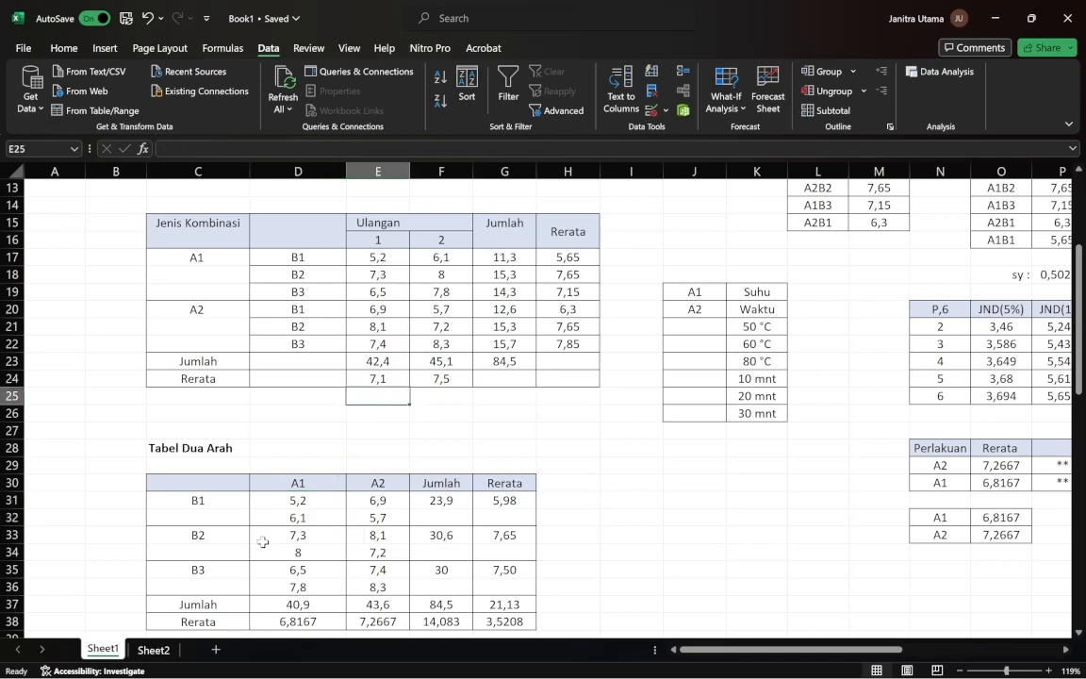
# Trace the A1B2 values in D33:D34 of the Tabel Dua Arah to the replicate values in E18:F18.
pyautogui.click(201, 548)
pyautogui.click(198, 534)
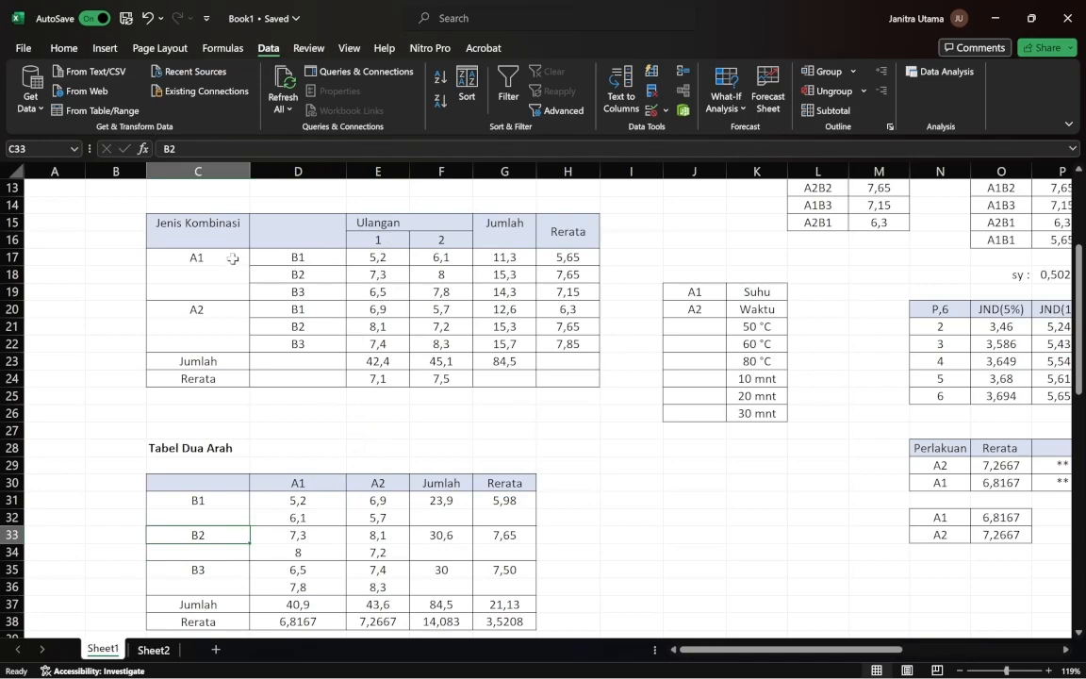
pyautogui.click(232, 258)
pyautogui.click(300, 275)
pyautogui.moveTo(372, 276); pyautogui.dragTo(437, 280)
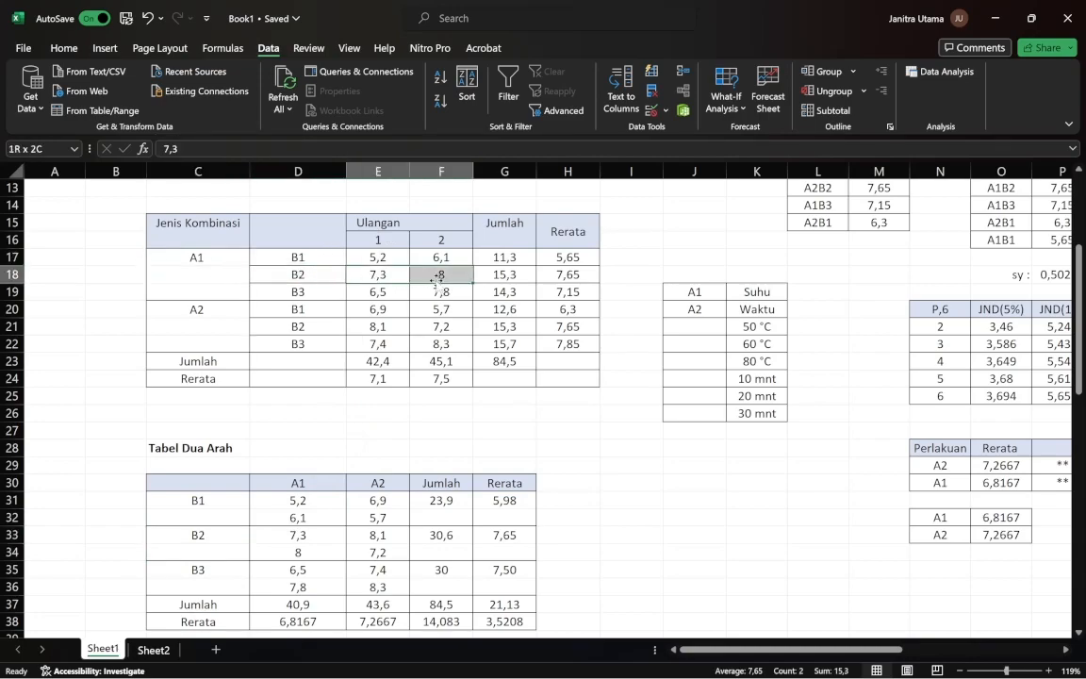
pyautogui.moveTo(297, 535); pyautogui.dragTo(300, 552)
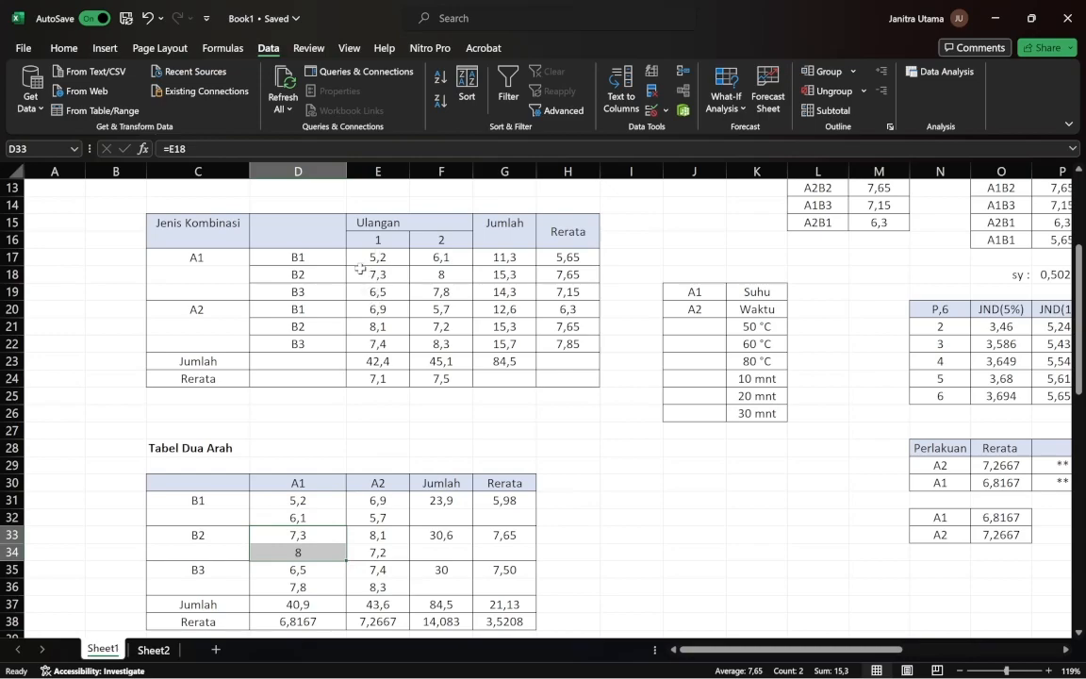
pyautogui.moveTo(386, 276); pyautogui.dragTo(498, 280)
pyautogui.moveTo(299, 501); pyautogui.dragTo(283, 550)
pyautogui.click(298, 554)
pyautogui.moveTo(382, 275); pyautogui.dragTo(433, 276)
pyautogui.click(383, 411)
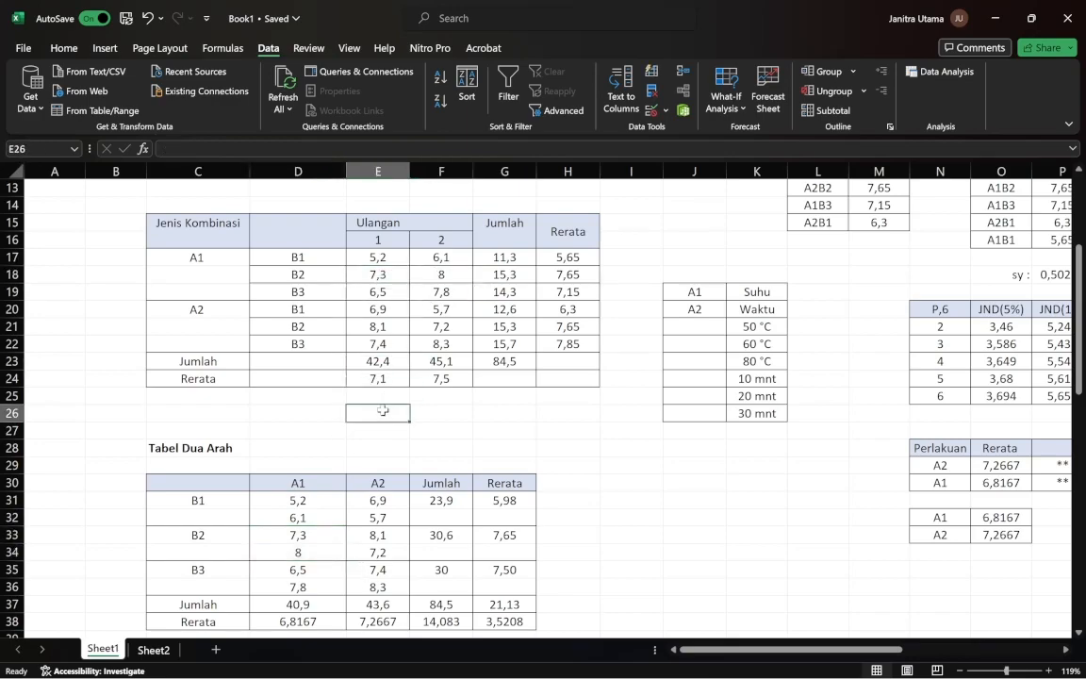
# Inspect the cell references behind the A1B3 values in D35 and D36 of the Tabel Dua Arah.
pyautogui.scroll(-2, 383, 410)
pyautogui.click(268, 470)
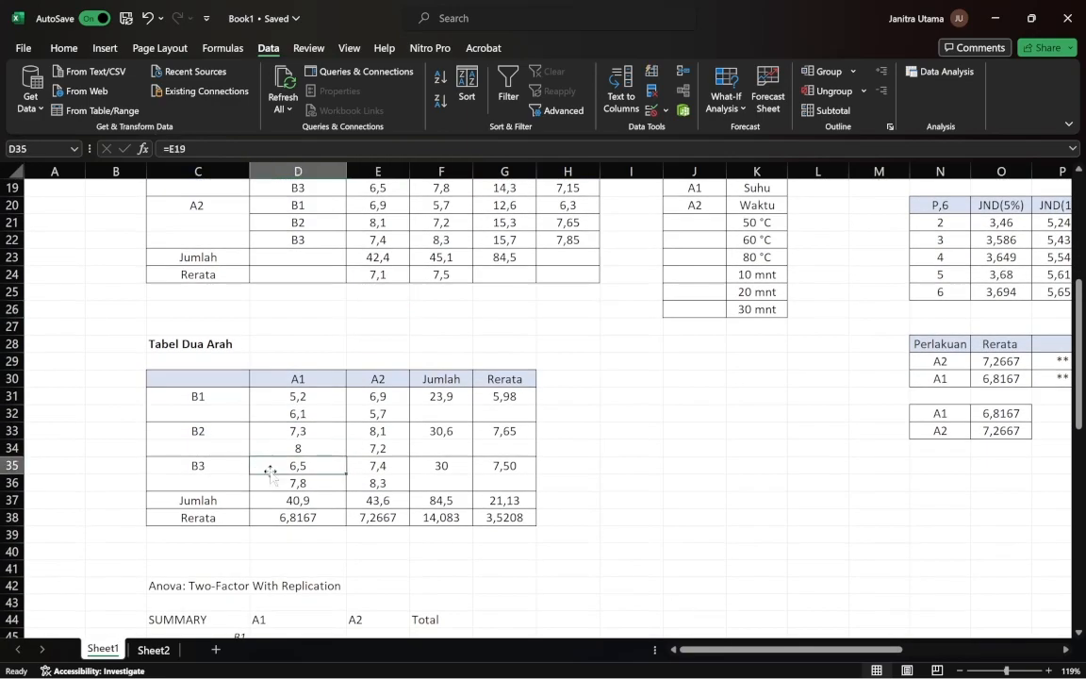
pyautogui.scroll(1, 268, 471)
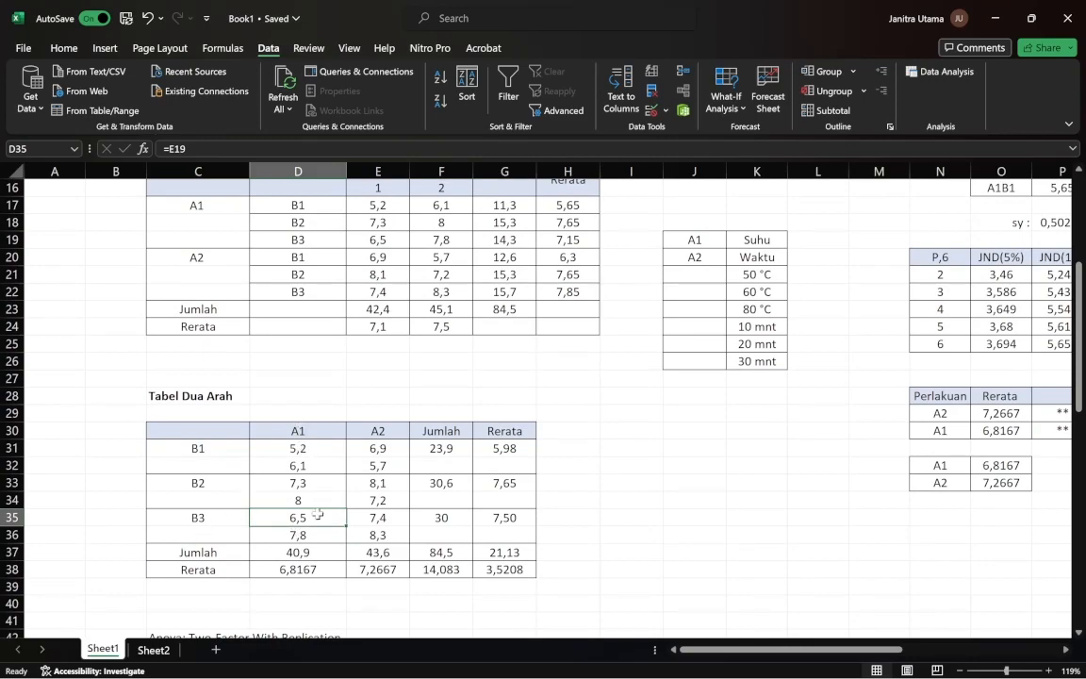
pyautogui.scroll(1, 301, 430)
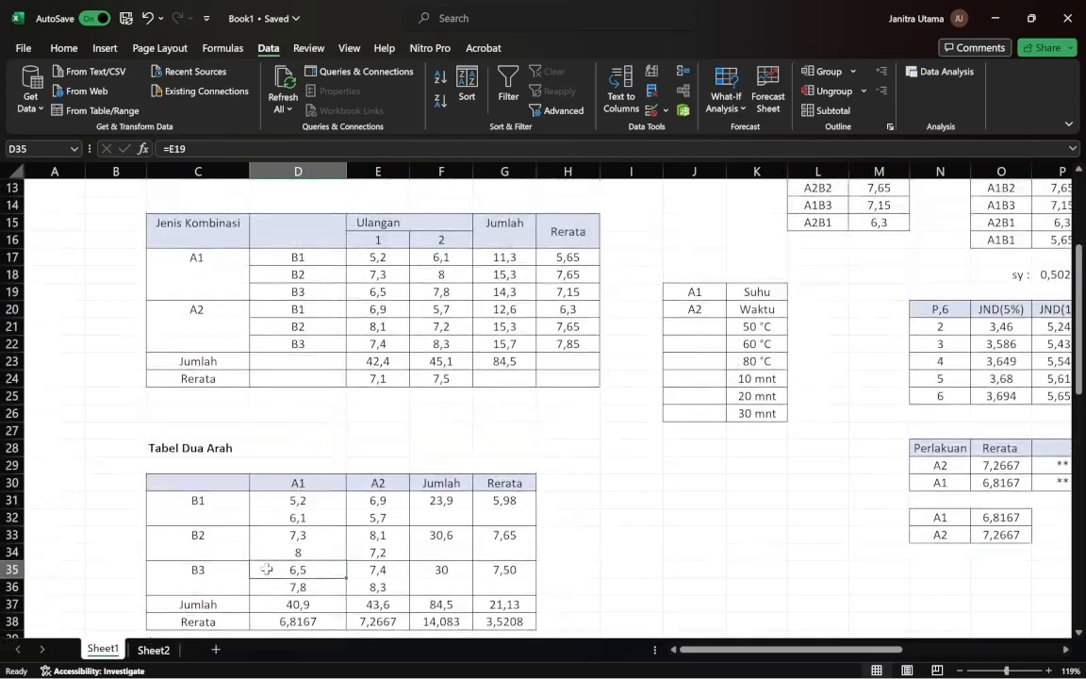
pyautogui.click(322, 585)
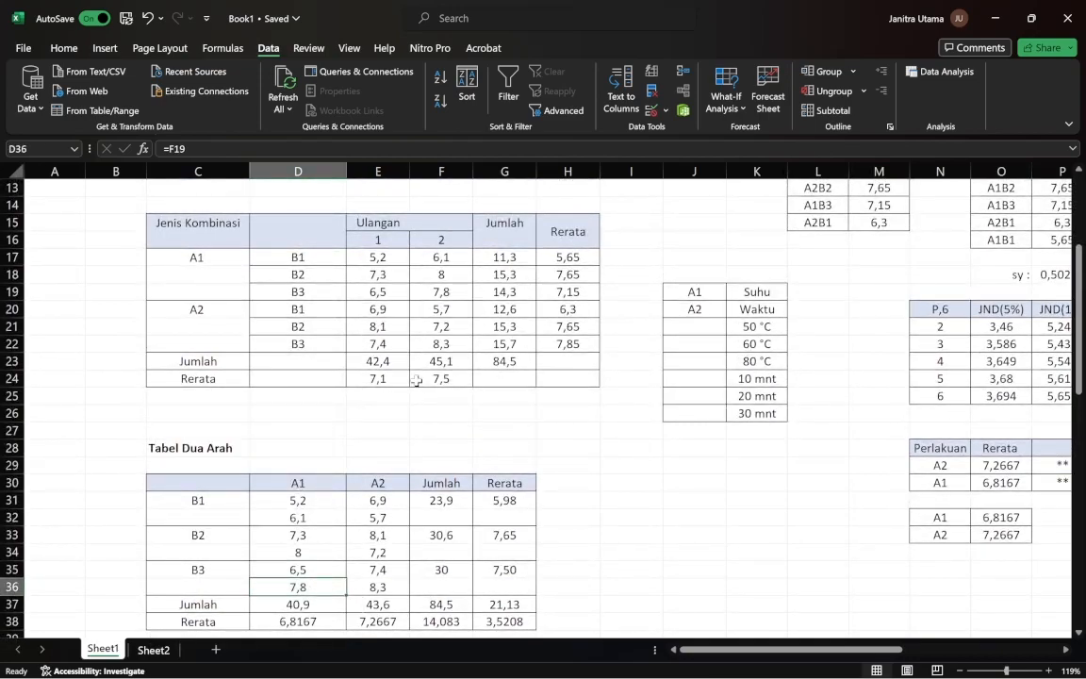
# Locate the A1 treatment's B3 row in the data table as the source of the A1B3 values.
pyautogui.click(231, 250)
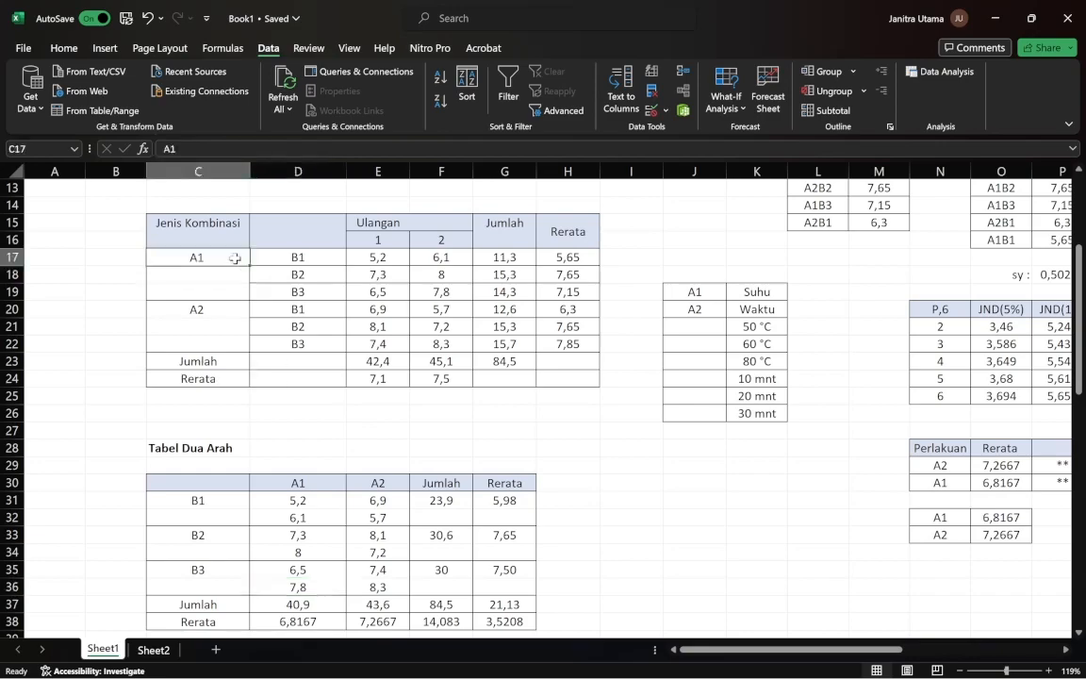
pyautogui.click(272, 286)
pyautogui.moveTo(305, 300); pyautogui.dragTo(302, 294)
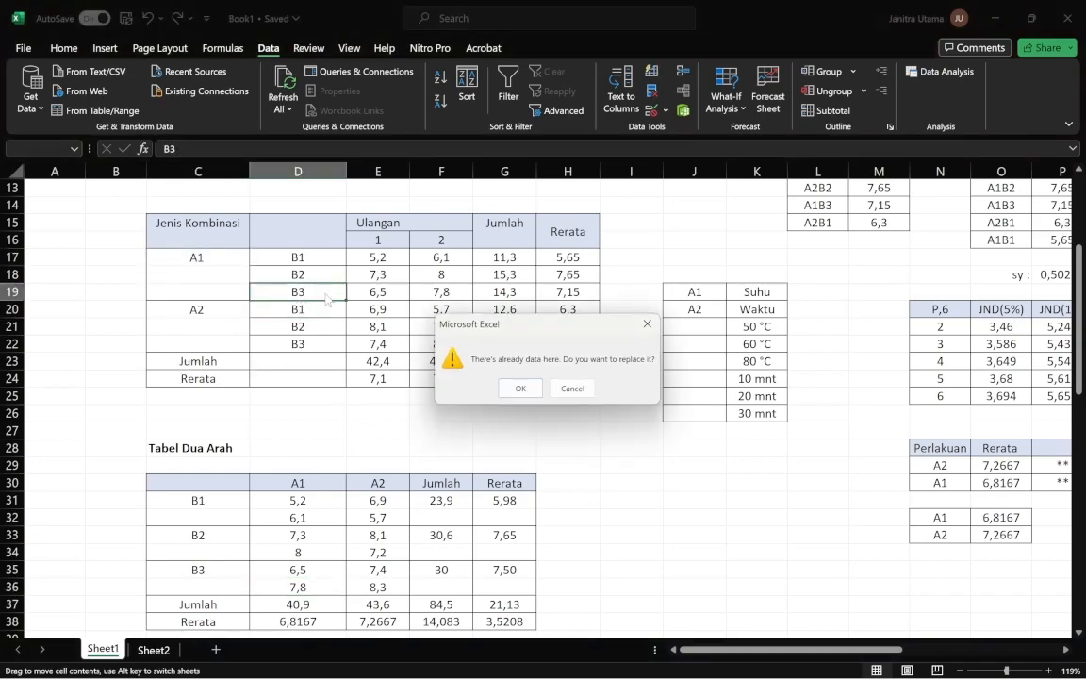
pyautogui.click(587, 292)
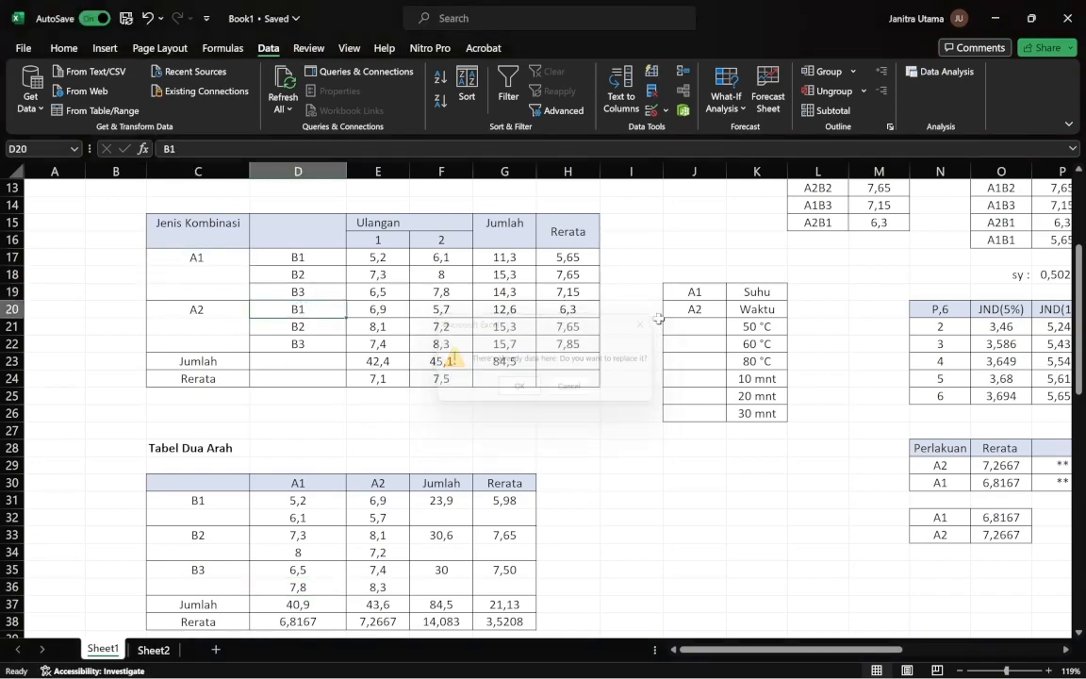
pyautogui.click(321, 293)
pyautogui.scroll(-1, 383, 396)
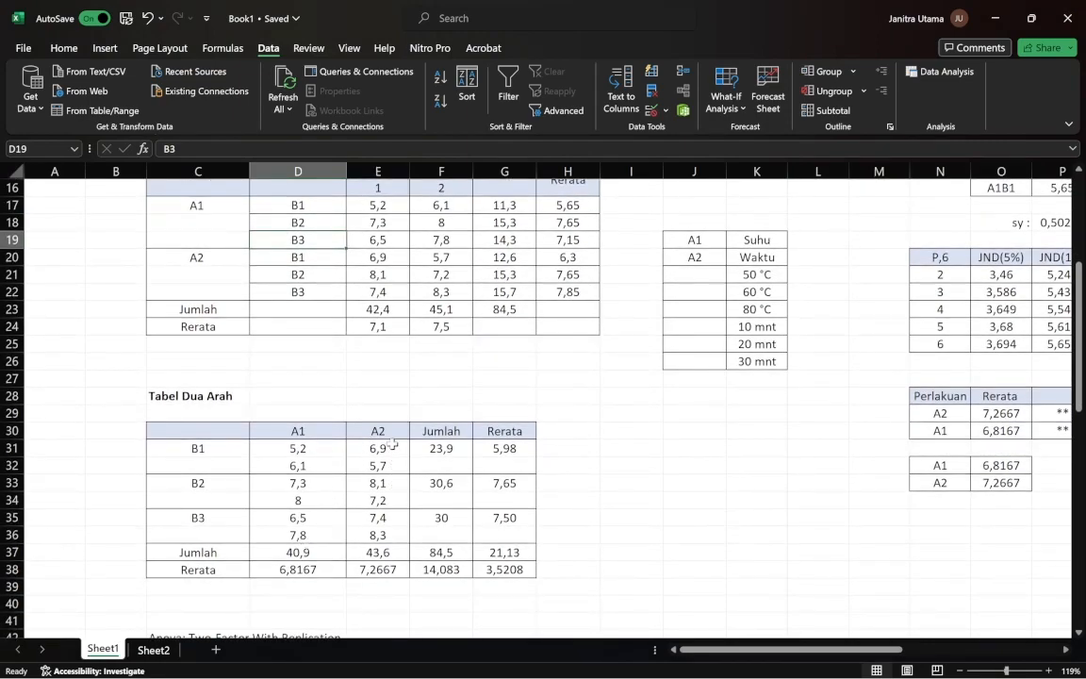
pyautogui.scroll(2, 173, 374)
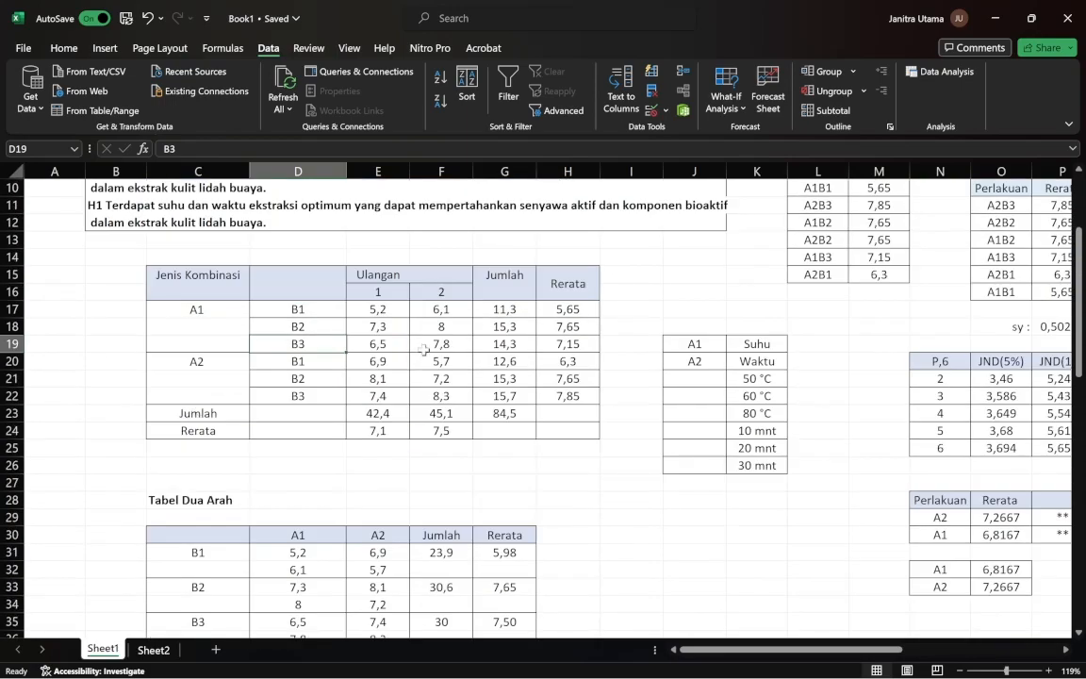
# Trace the A2B1 replicate values in E20:F20 to their cells in E31:E32 of the Tabel Dua Arah.
pyautogui.click(298, 361)
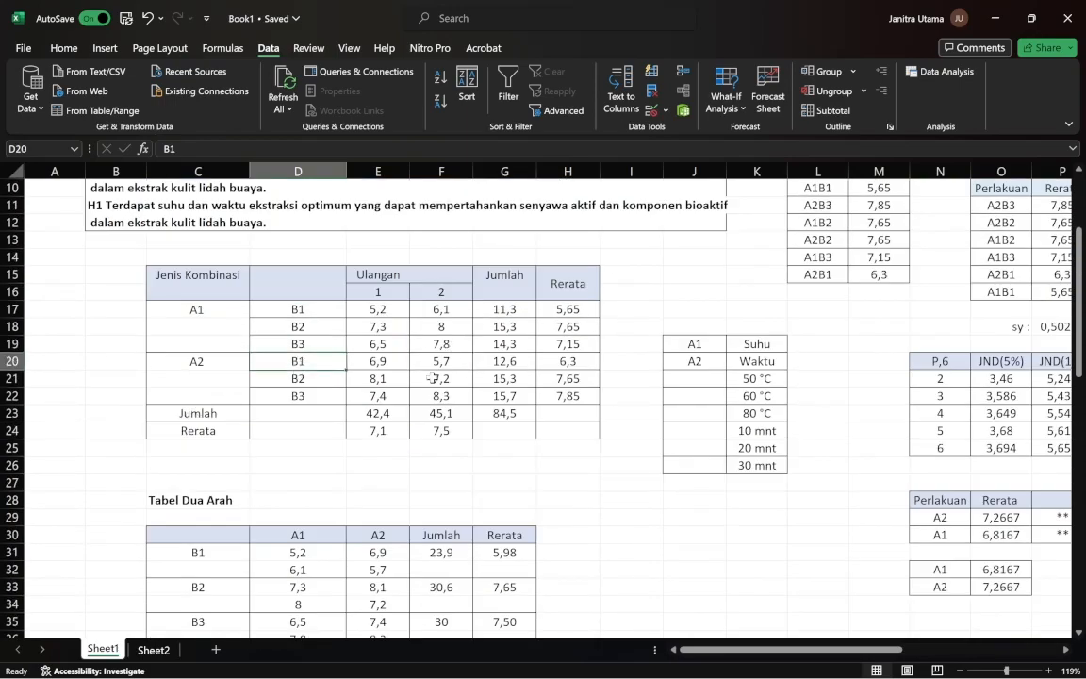
pyautogui.moveTo(372, 361); pyautogui.dragTo(438, 361)
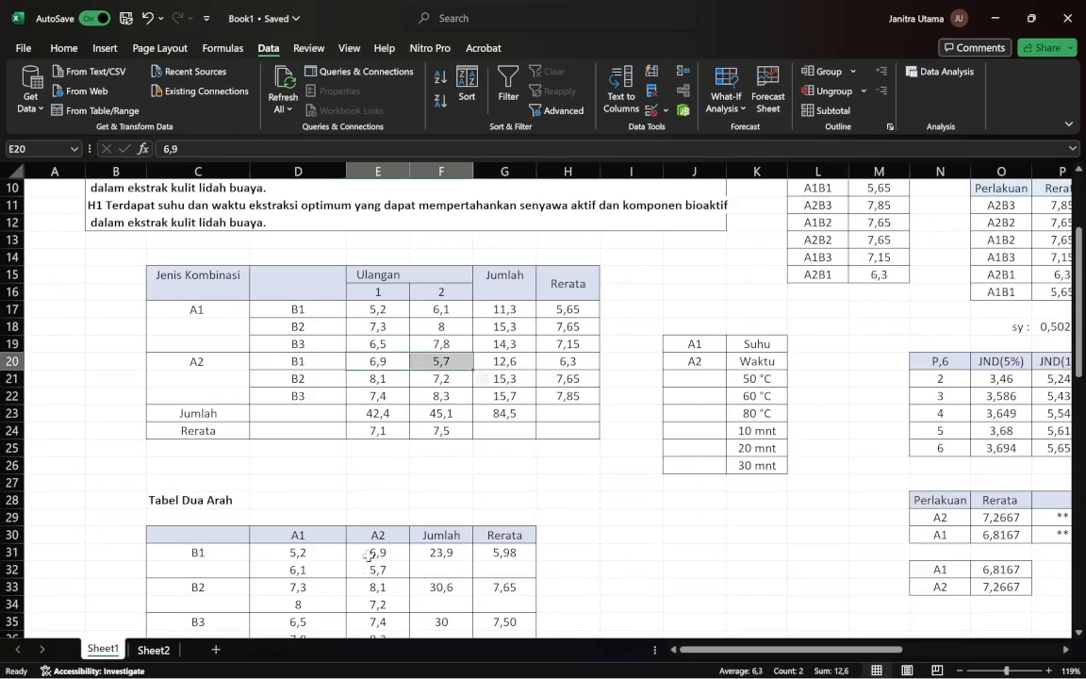
pyautogui.click(337, 497)
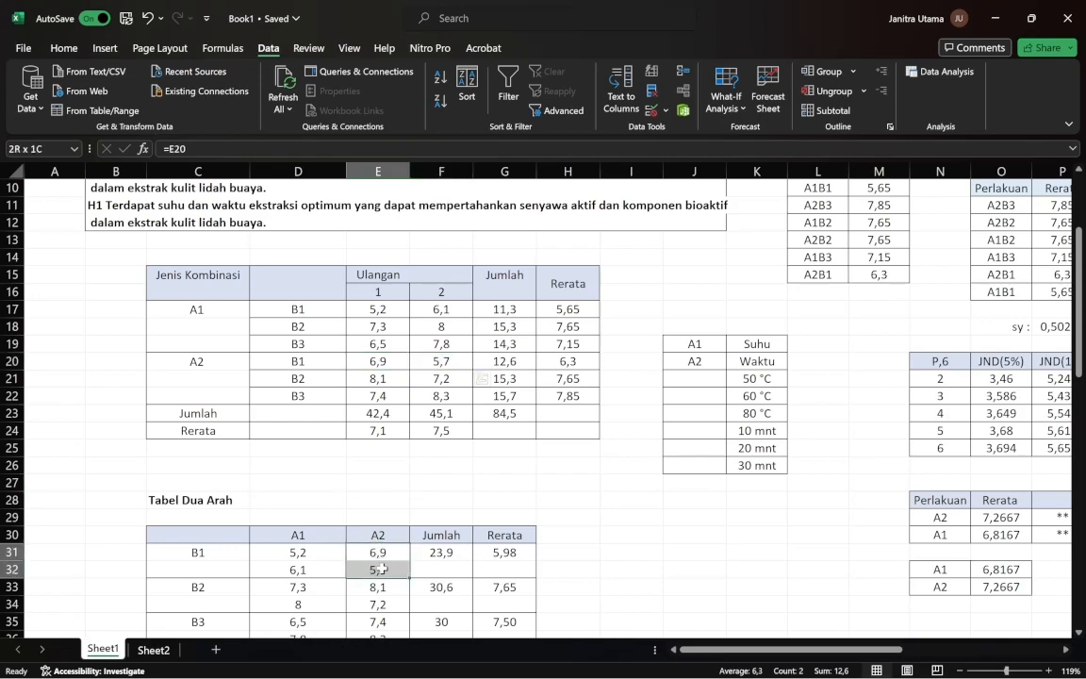
pyautogui.scroll(-1, 336, 498)
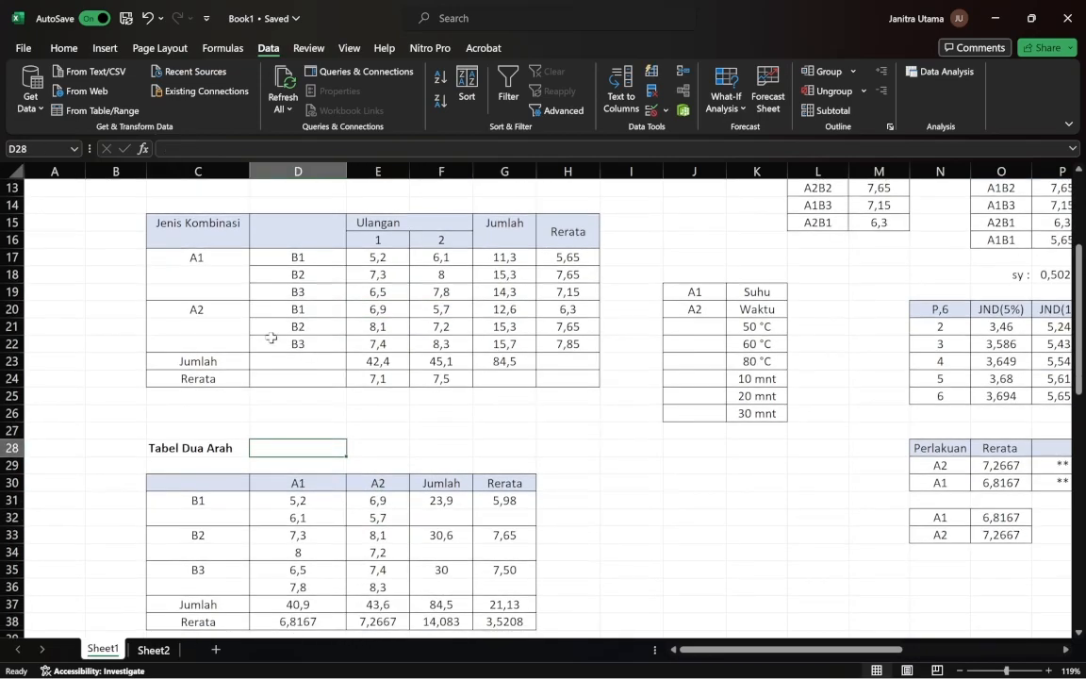
# Trace the A2B3 replicate values in E22:F22 of the data table to E35:E36 of the Tabel Dua Arah.
pyautogui.click(277, 343)
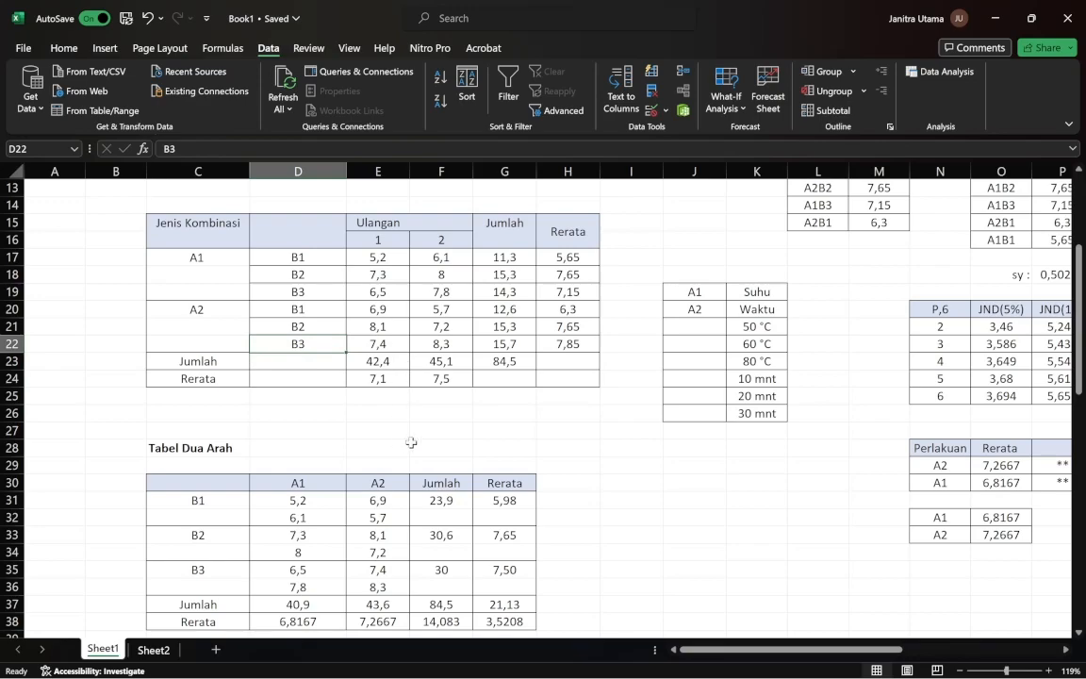
pyautogui.click(369, 326)
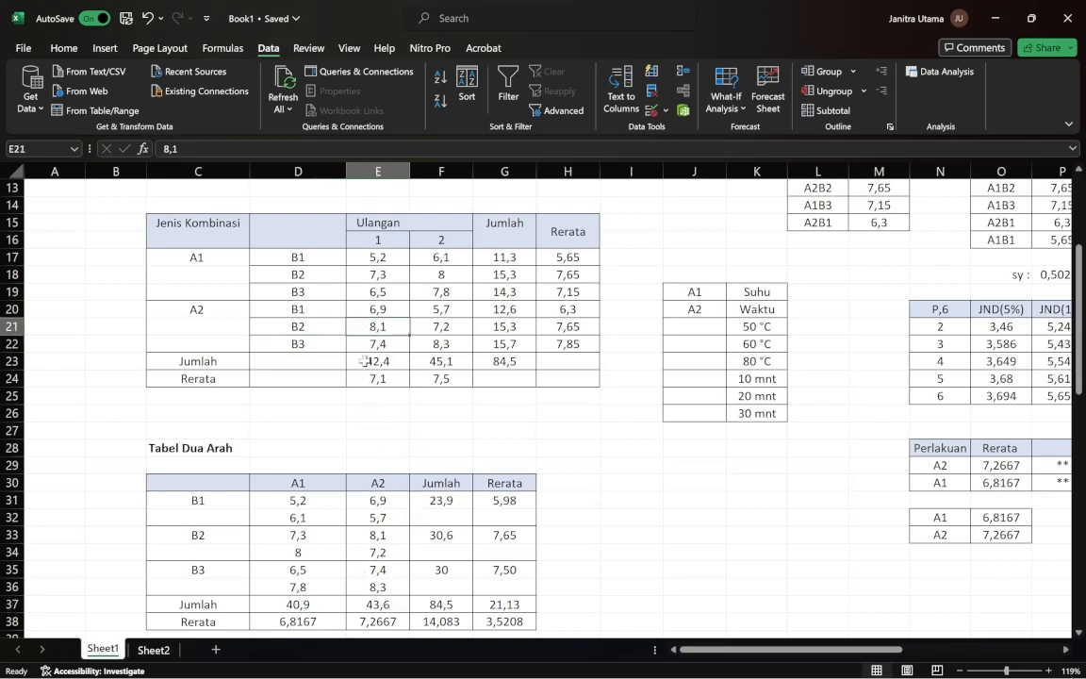
pyautogui.click(364, 361)
pyautogui.doubleClick(368, 345)
pyautogui.doubleClick(377, 345)
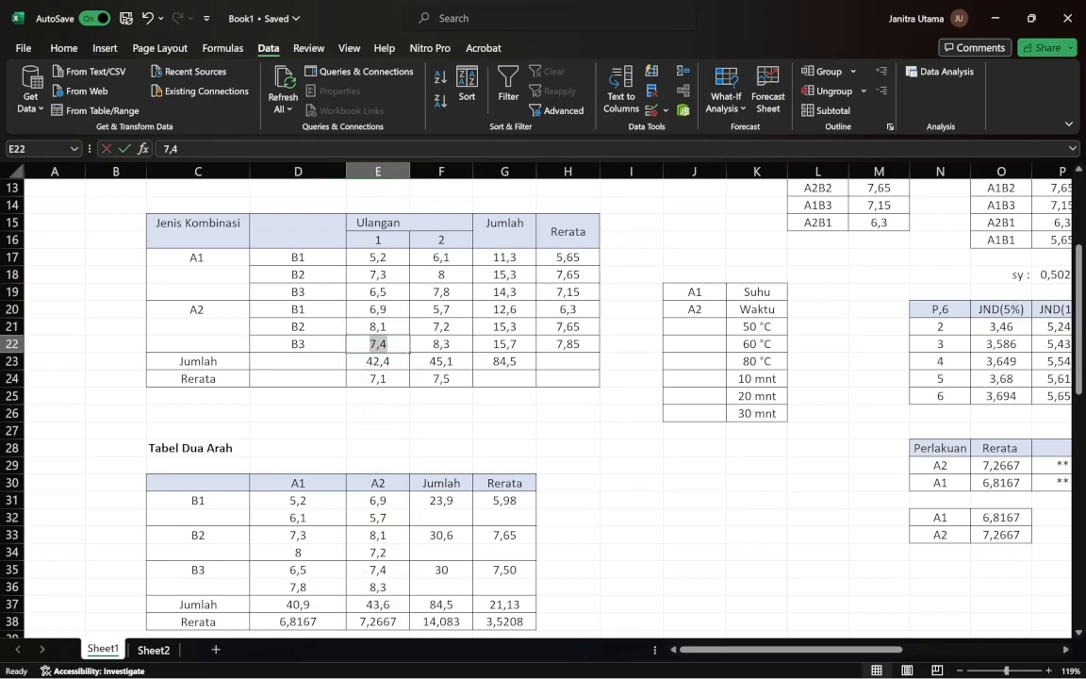
pyautogui.click(406, 431)
pyautogui.moveTo(370, 345); pyautogui.dragTo(436, 349)
pyautogui.moveTo(377, 569); pyautogui.dragTo(377, 603)
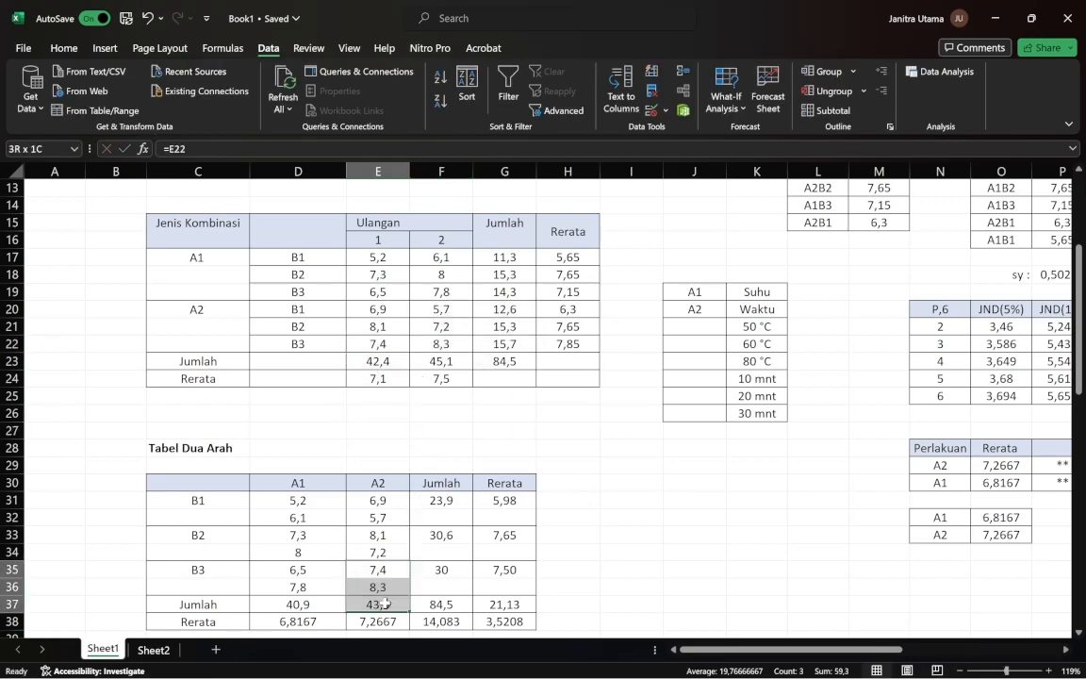
pyautogui.click(360, 569)
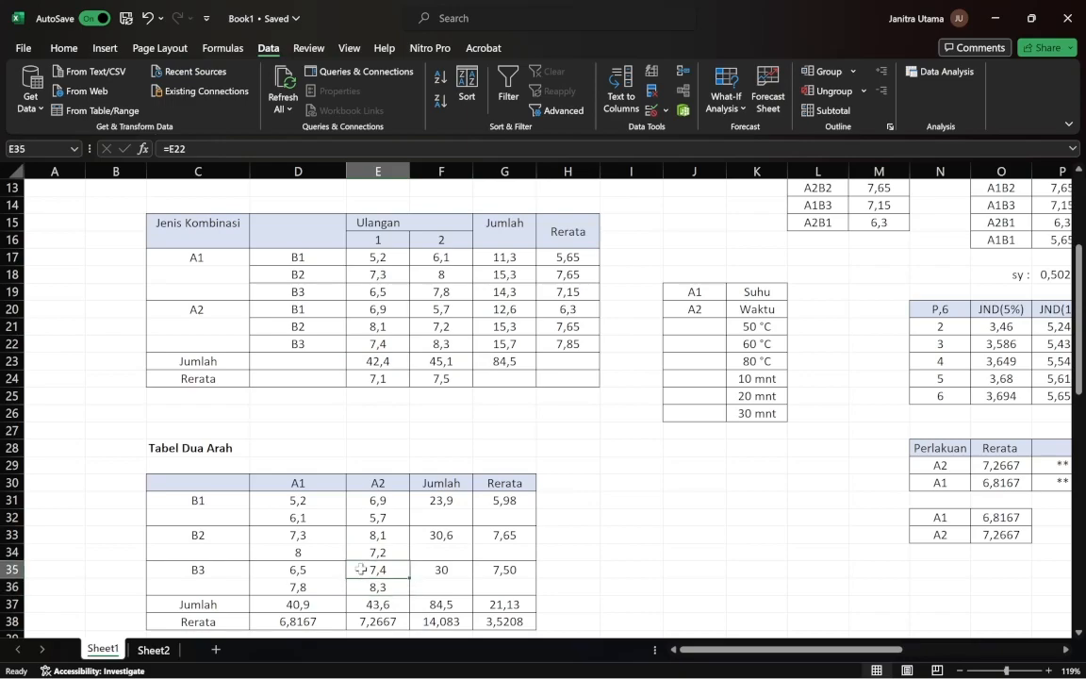
# Inspect the Jumlah formulas for B1, B2 and B3 in F31, F33 and F35 of the Tabel Dua Arah.
pyautogui.scroll(-2, 466, 502)
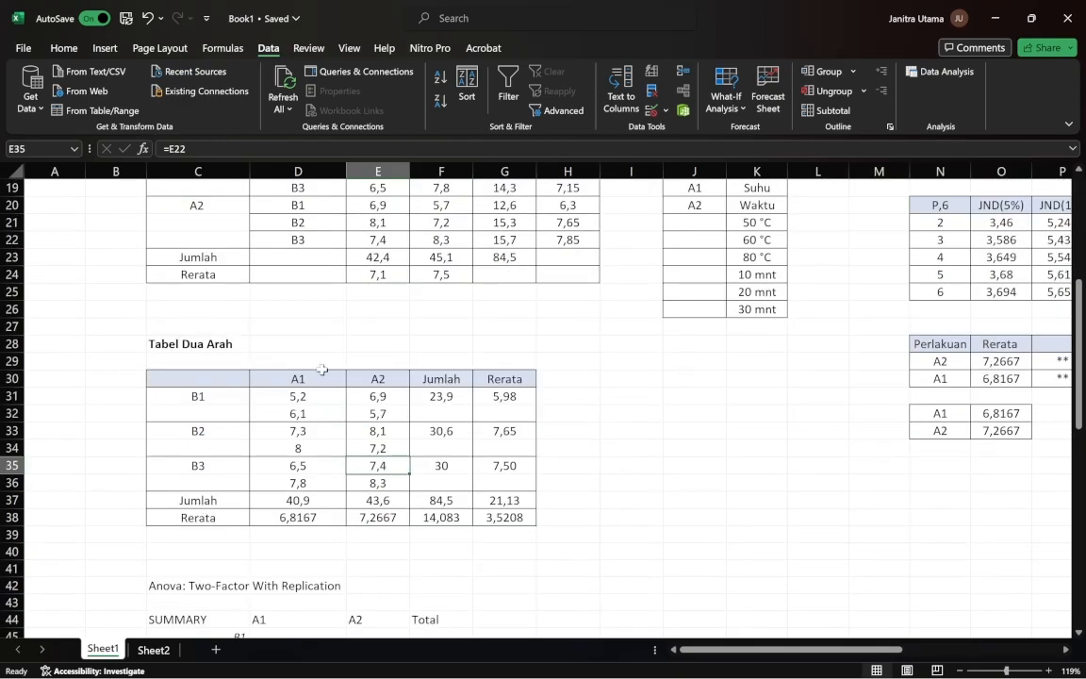
pyautogui.click(442, 394)
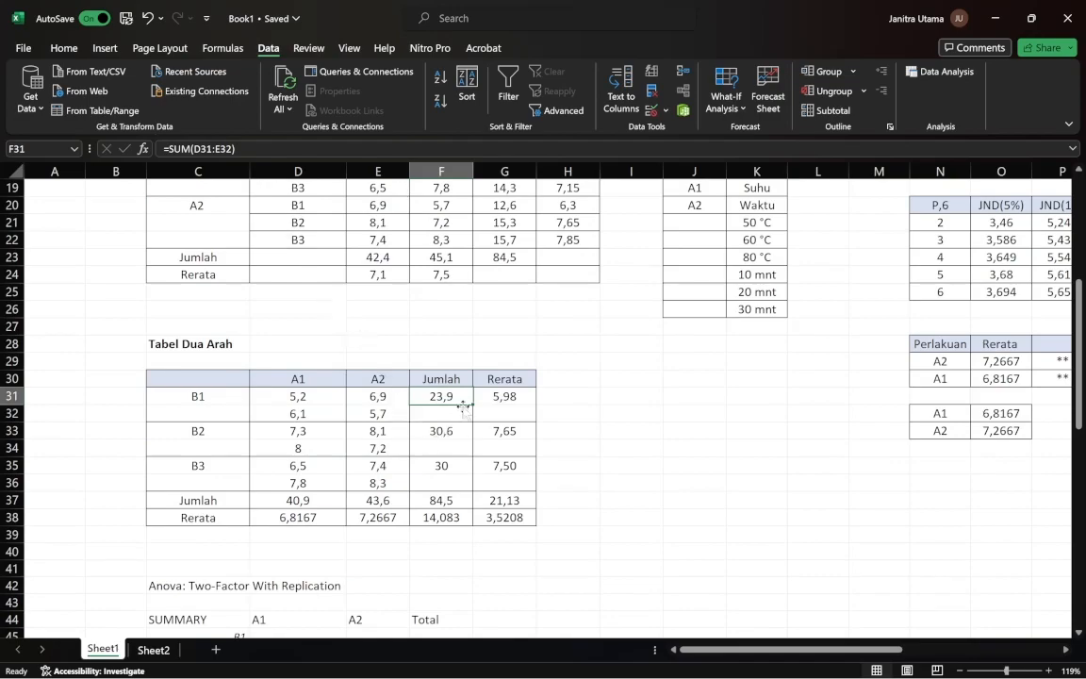
pyautogui.doubleClick(460, 396)
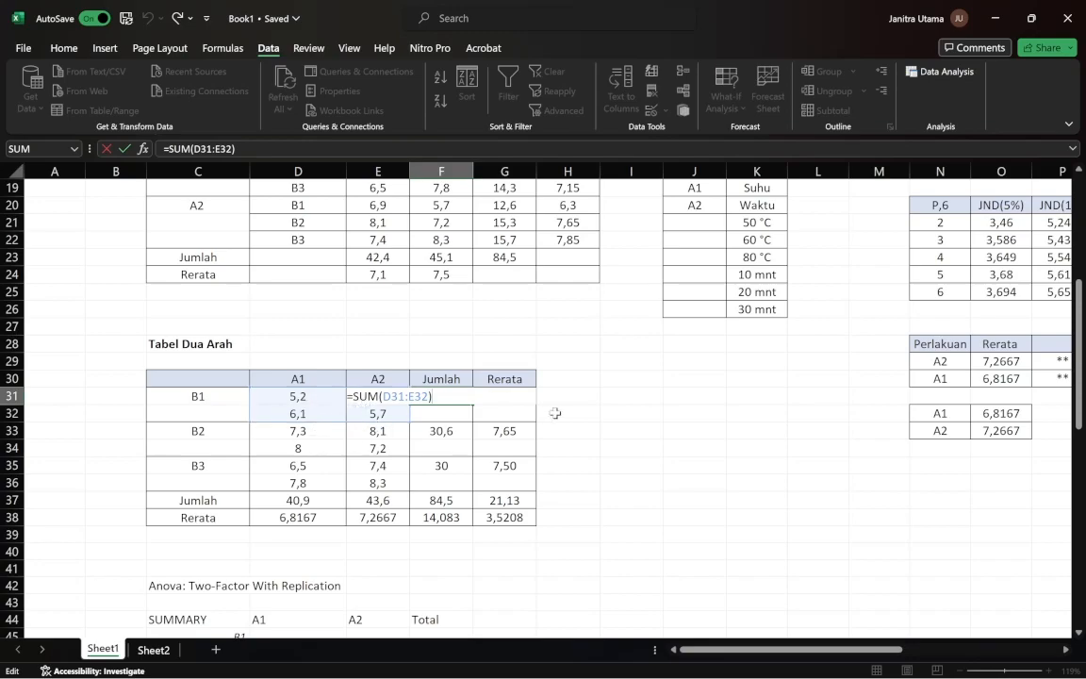
pyautogui.press('Return')
pyautogui.click(441, 429)
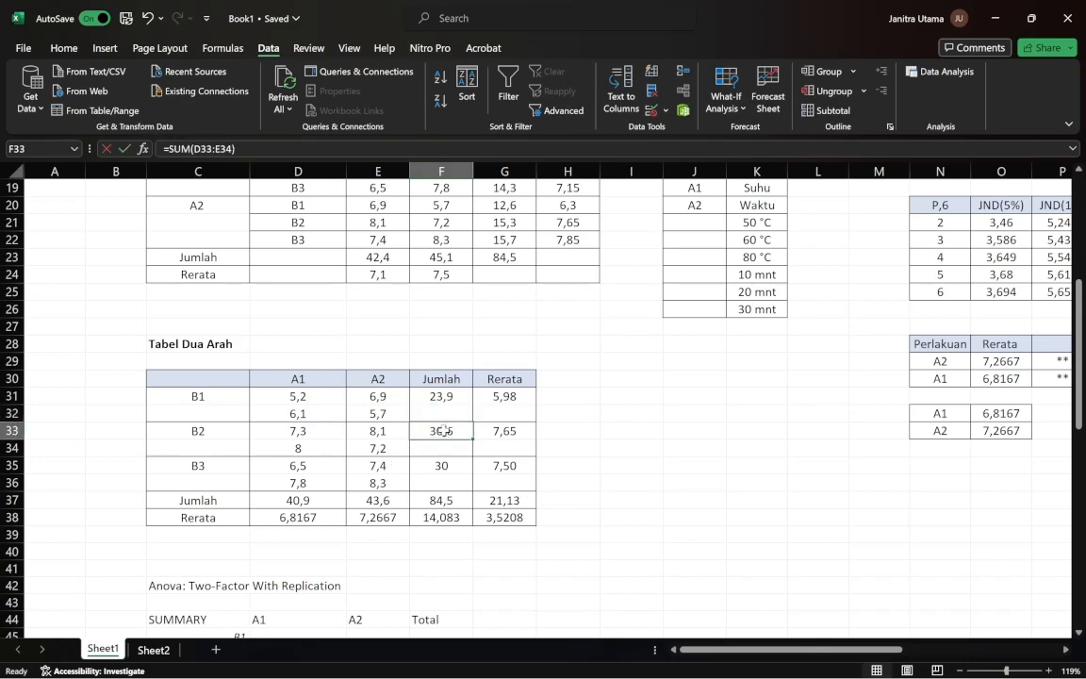
pyautogui.doubleClick(444, 429)
pyautogui.press('Return')
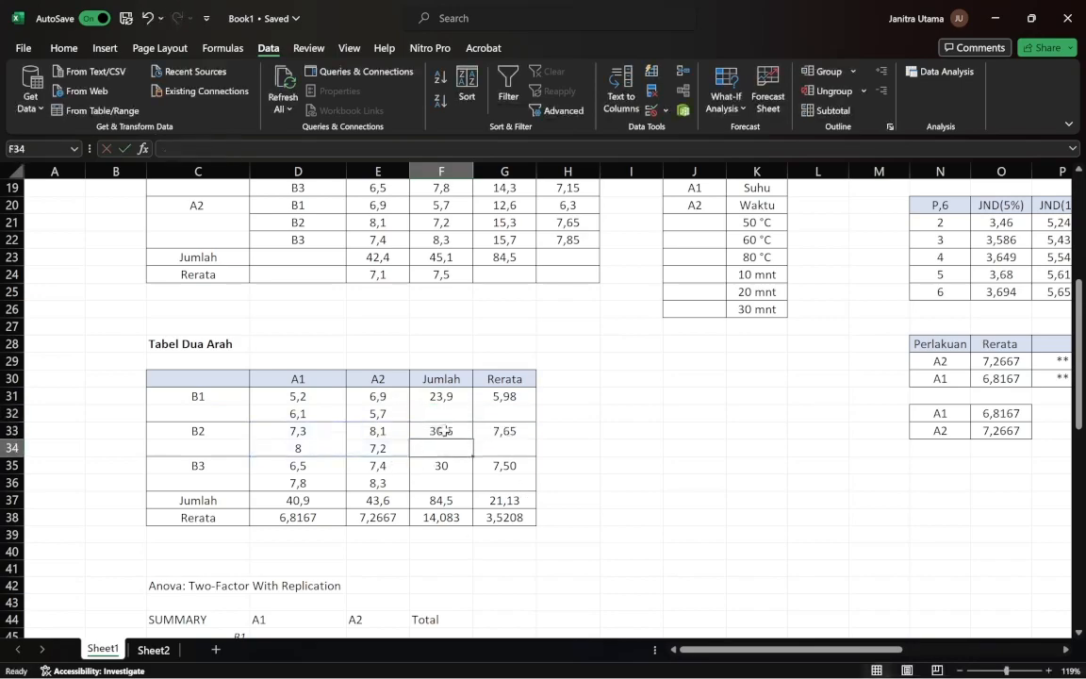
pyautogui.click(449, 466)
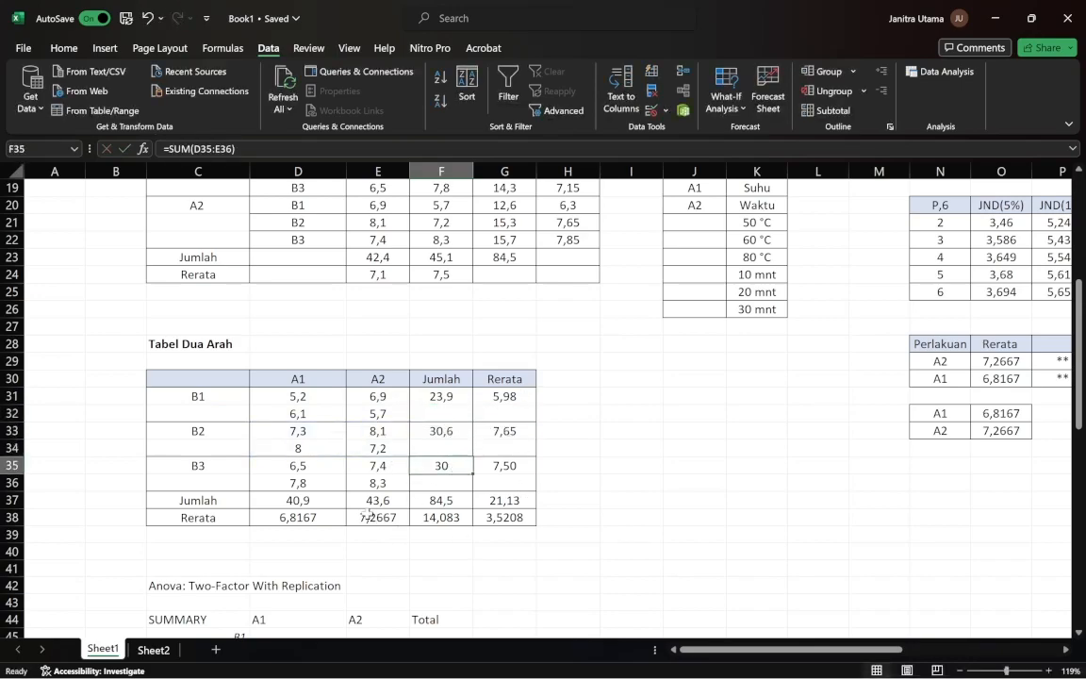
# Inspect the A1 and A2 sum formulas in D37 and E37 of the Tabel Dua Arah's Jumlah row.
pyautogui.click(263, 500)
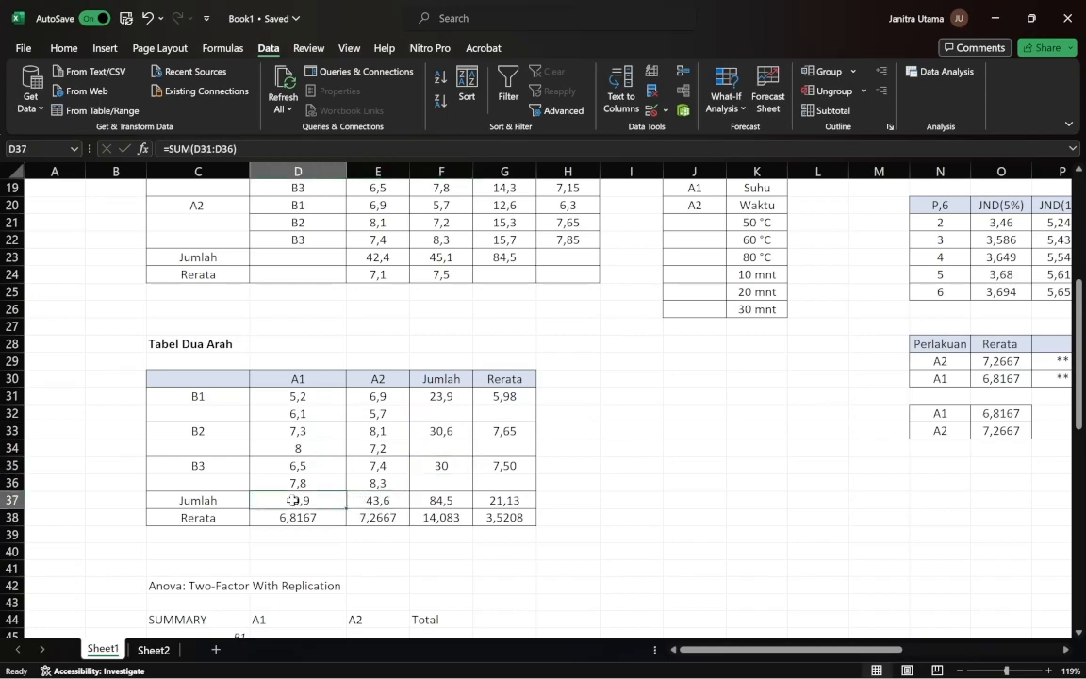
pyautogui.doubleClick(260, 499)
pyautogui.press('Return')
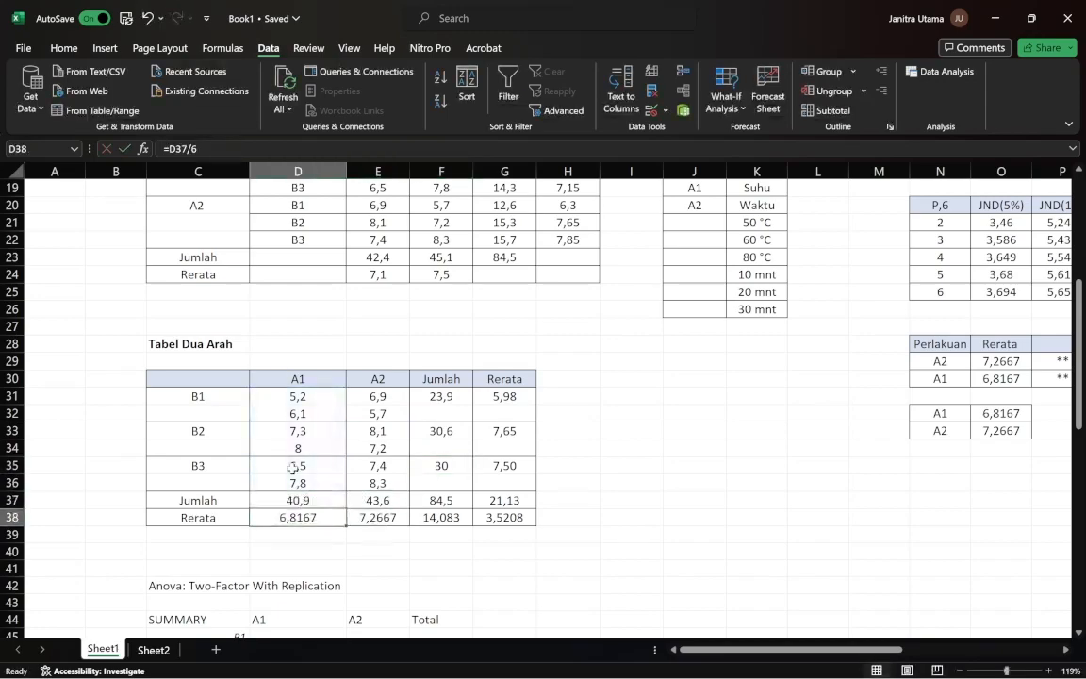
pyautogui.click(377, 513)
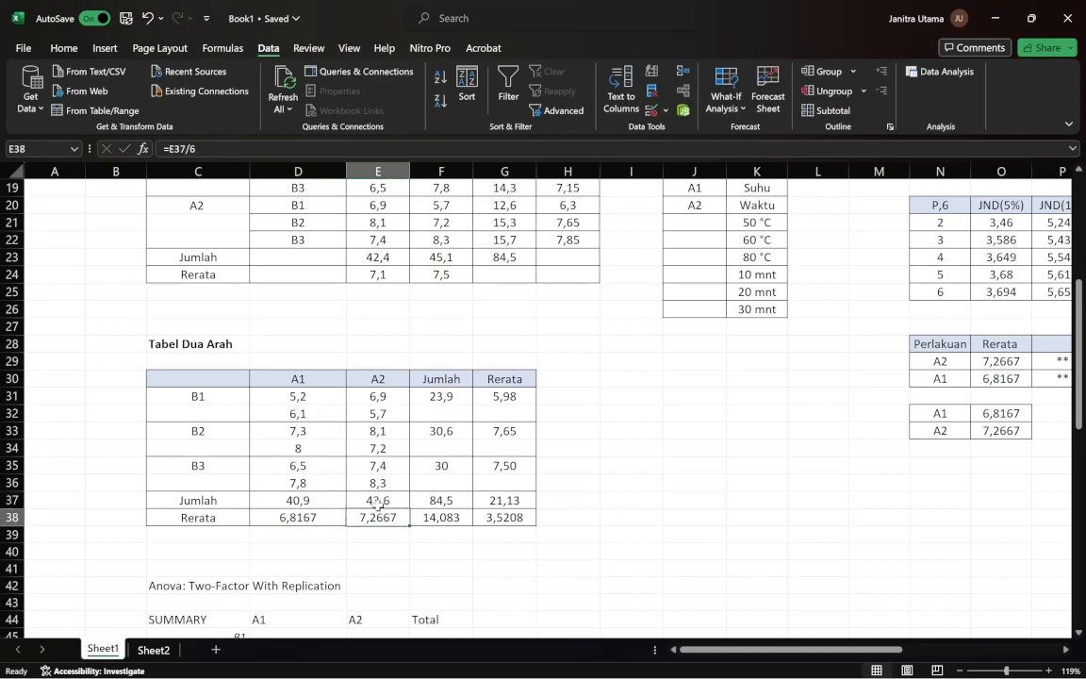
pyautogui.click(377, 501)
pyautogui.doubleClick(377, 501)
pyautogui.press('Return')
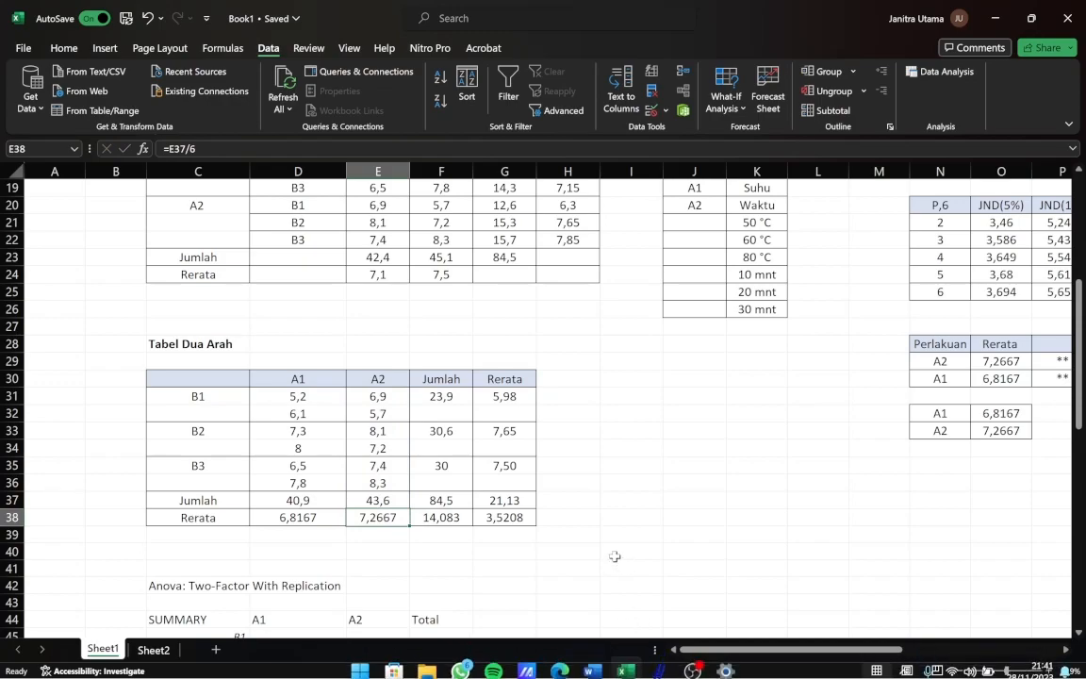
# Examine the A1 mean formula in D38 and relate its divisor to the A1 values in D31:D36.
pyautogui.scroll(-1, 285, 487)
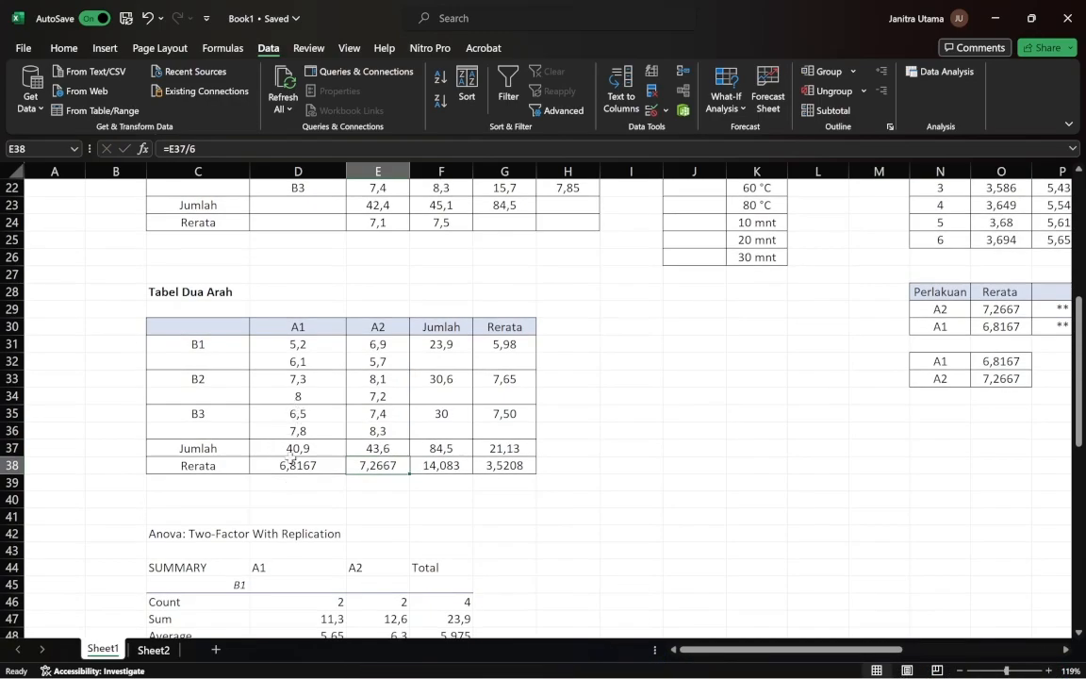
pyautogui.click(291, 465)
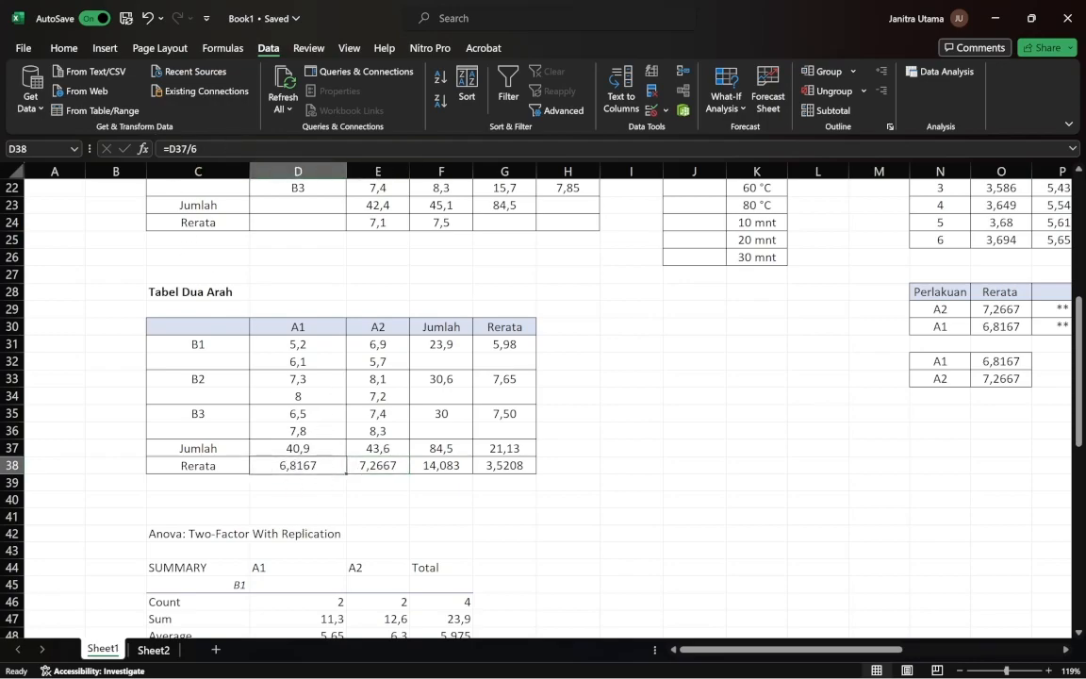
pyautogui.moveTo(321, 450)
pyautogui.mouseDown()
pyautogui.moveTo(323, 509)
pyautogui.moveTo(322, 454)
pyautogui.moveTo(324, 463)
pyautogui.mouseUp()
pyautogui.doubleClick(323, 462)
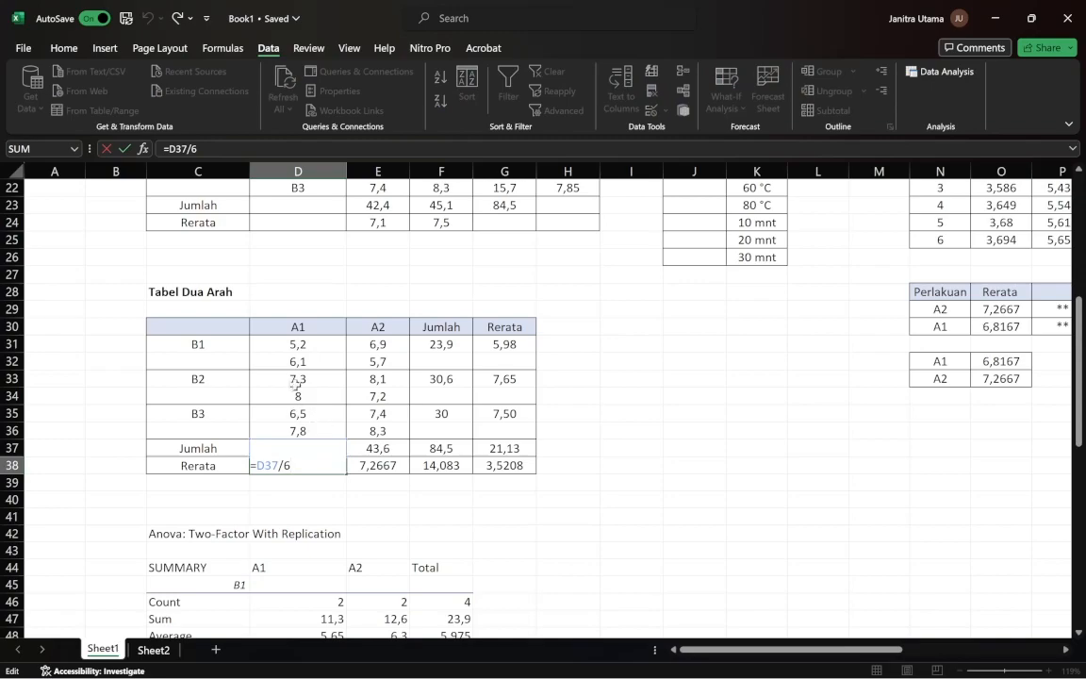
pyautogui.press('Return')
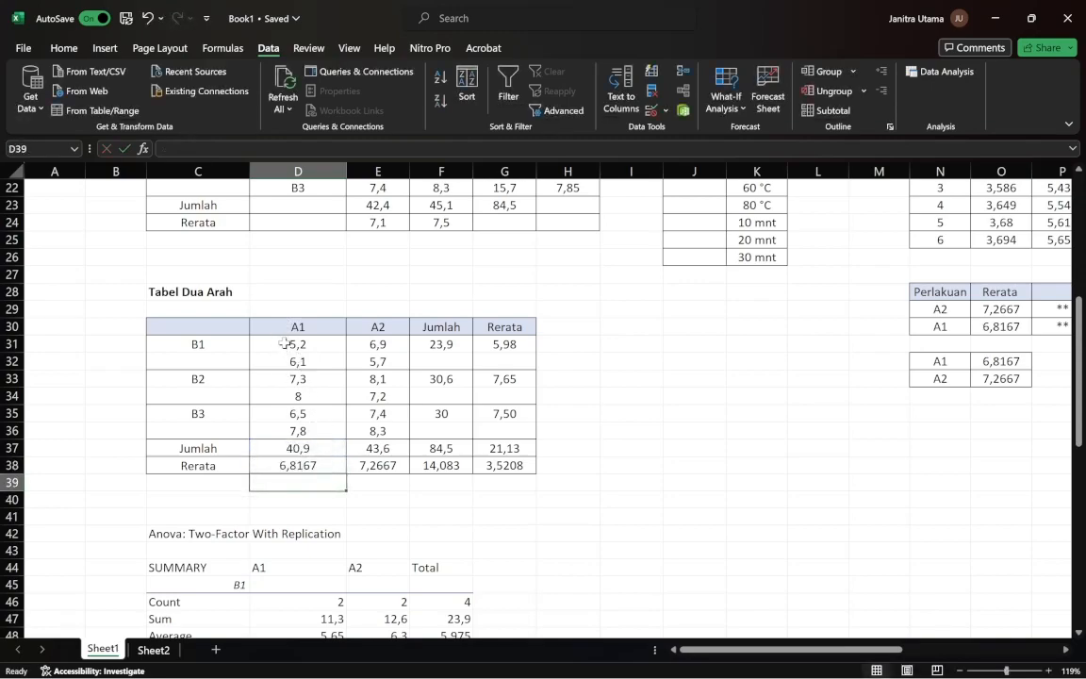
pyautogui.moveTo(285, 343); pyautogui.dragTo(303, 431)
# Check the Jumlah and Rerata row formulas for the A2 and Jumlah columns in E37:F38.
pyautogui.click(385, 463)
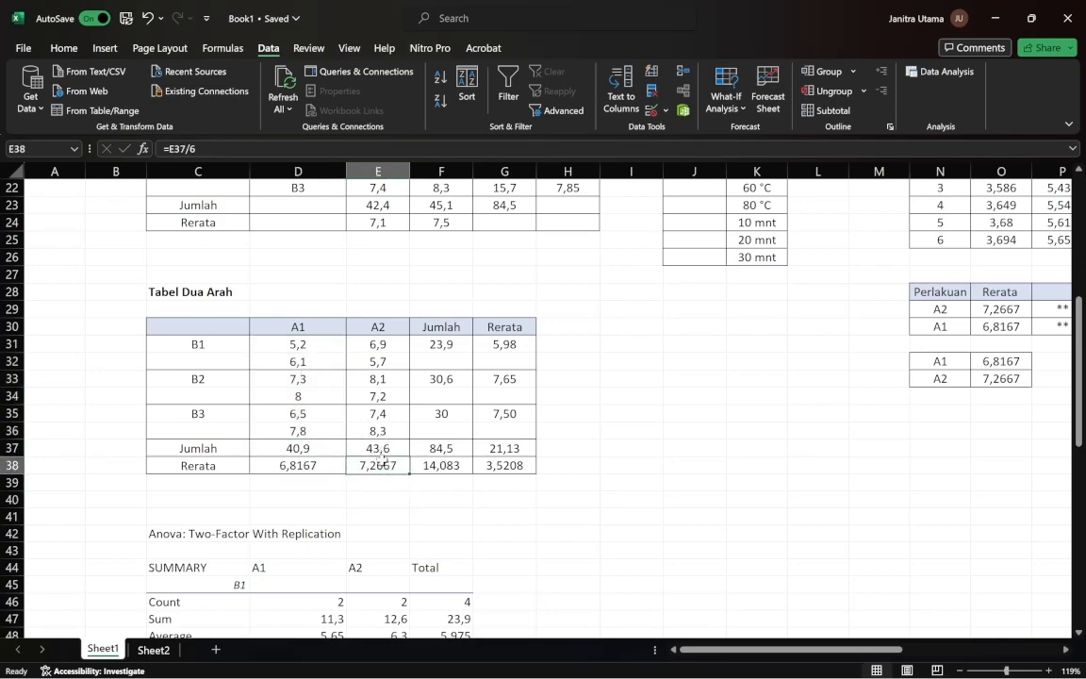
pyautogui.click(376, 448)
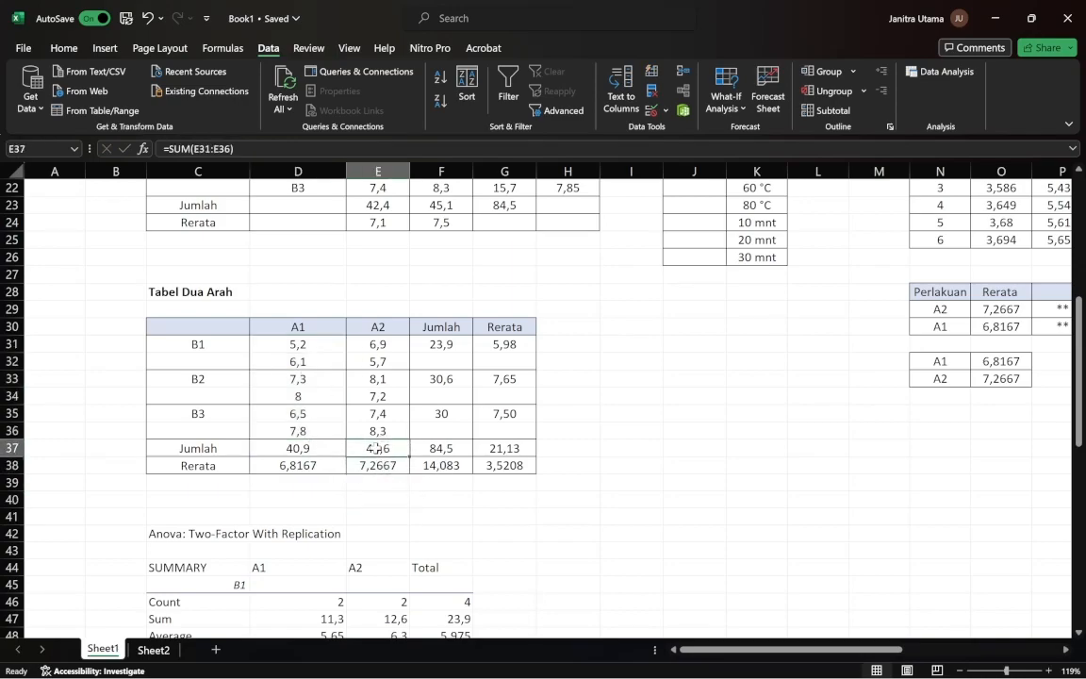
pyautogui.click(439, 446)
pyautogui.click(448, 464)
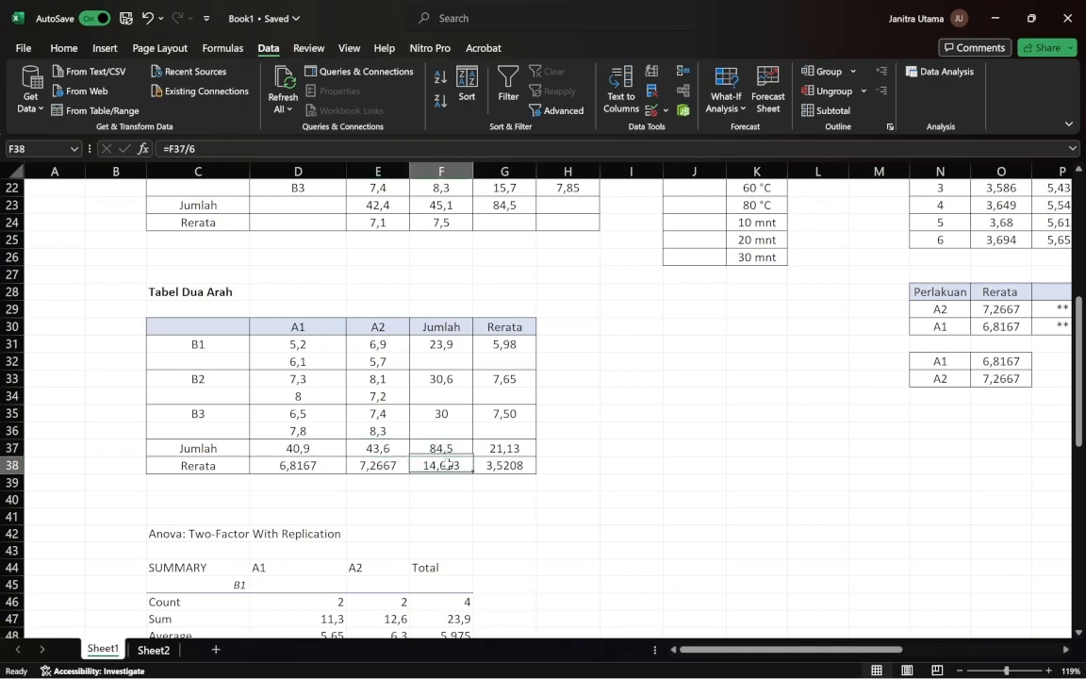
# Recheck the B1 total formula in F31 against its four source values in D31:E32.
pyautogui.click(439, 345)
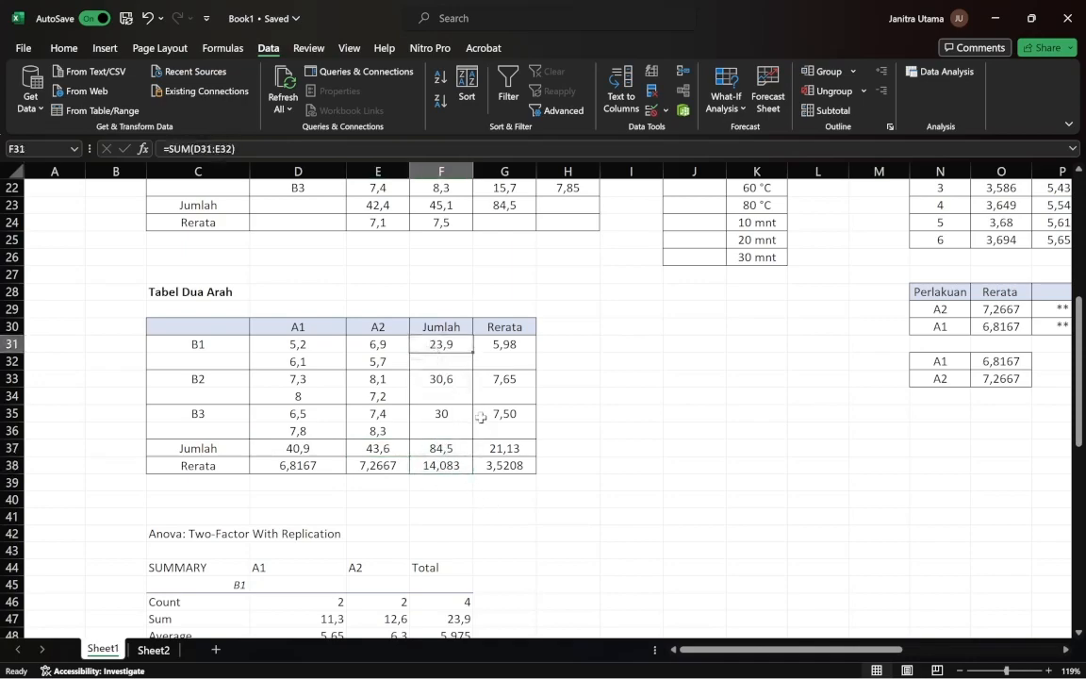
pyautogui.moveTo(278, 341); pyautogui.dragTo(365, 360)
pyautogui.click(630, 395)
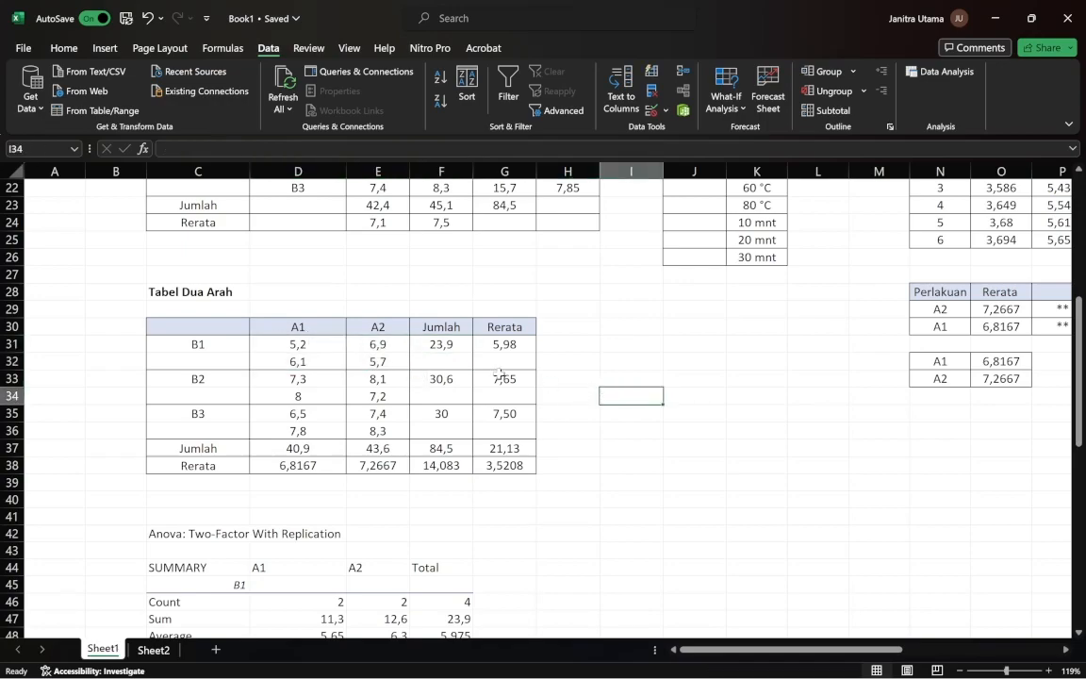
pyautogui.click(424, 350)
pyautogui.press('F2')
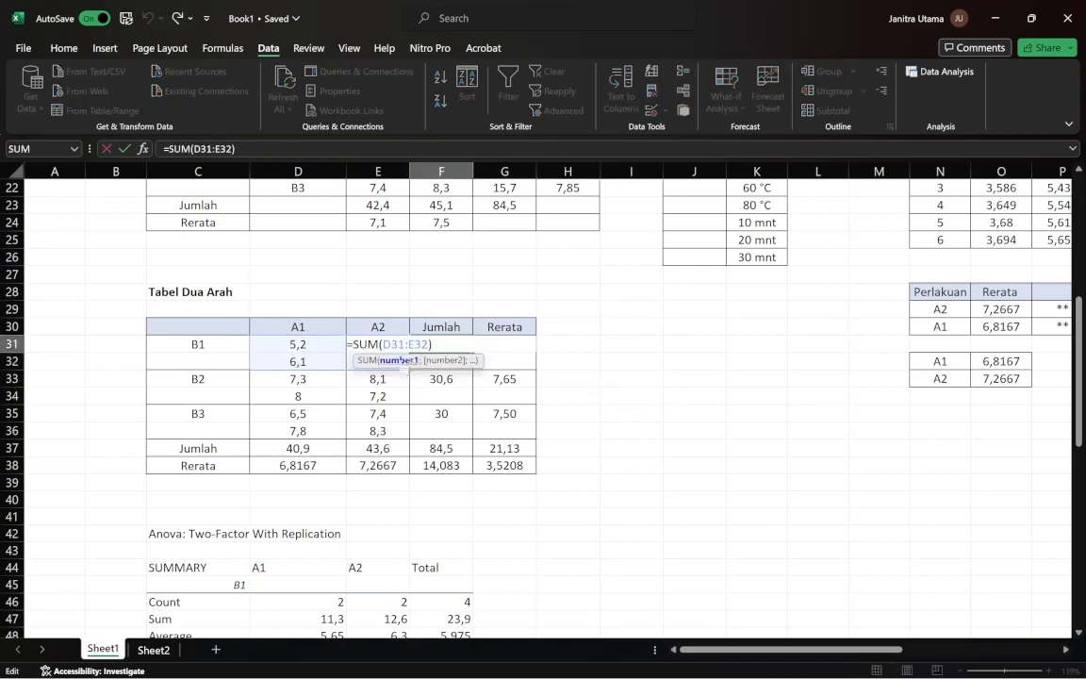
pyautogui.press('Return')
# Inspect the Rerata column formulas in G31, G33, G35 and G37, and revisit the A1 mean in D38.
pyautogui.doubleClick(528, 347)
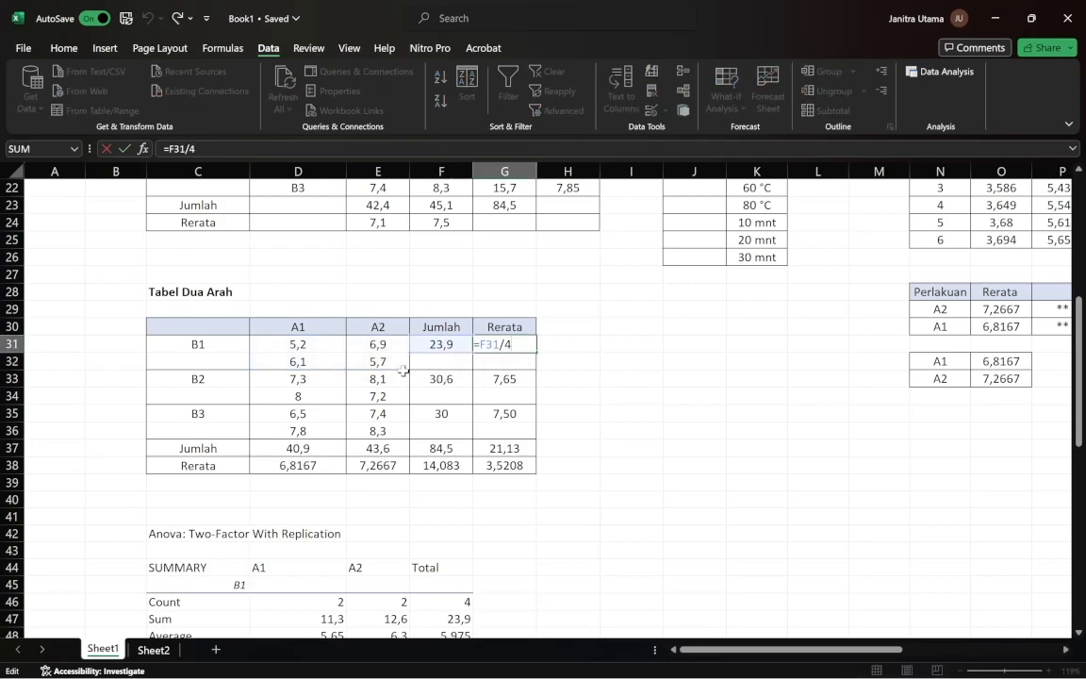
pyautogui.press('Return')
pyautogui.click(507, 377)
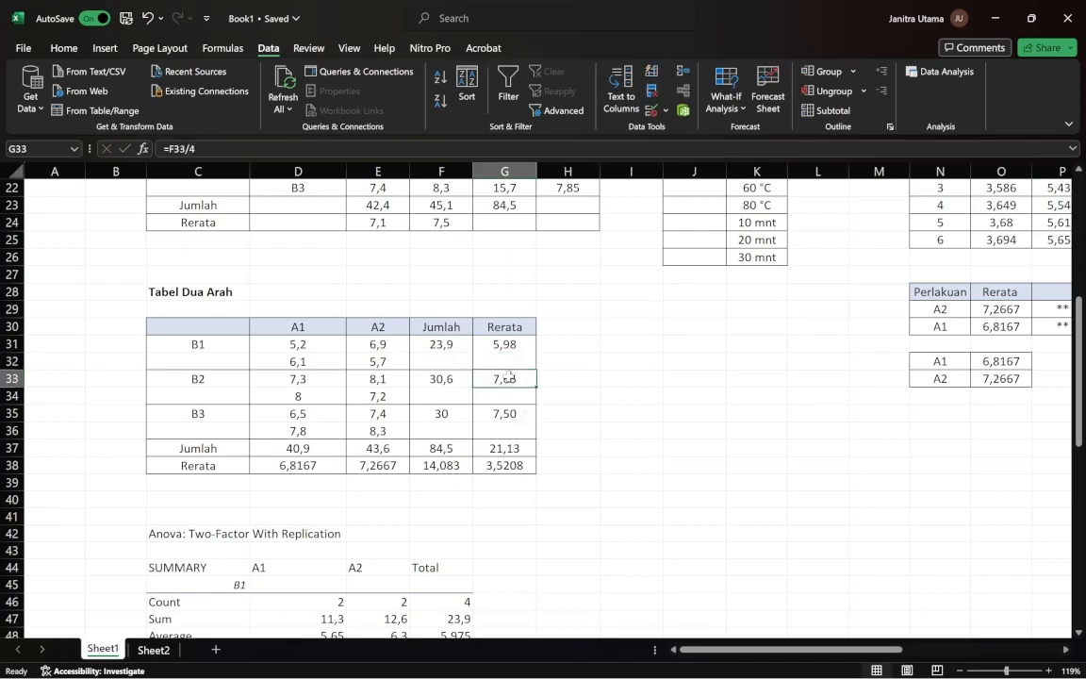
pyautogui.doubleClick(507, 377)
pyautogui.press('Return')
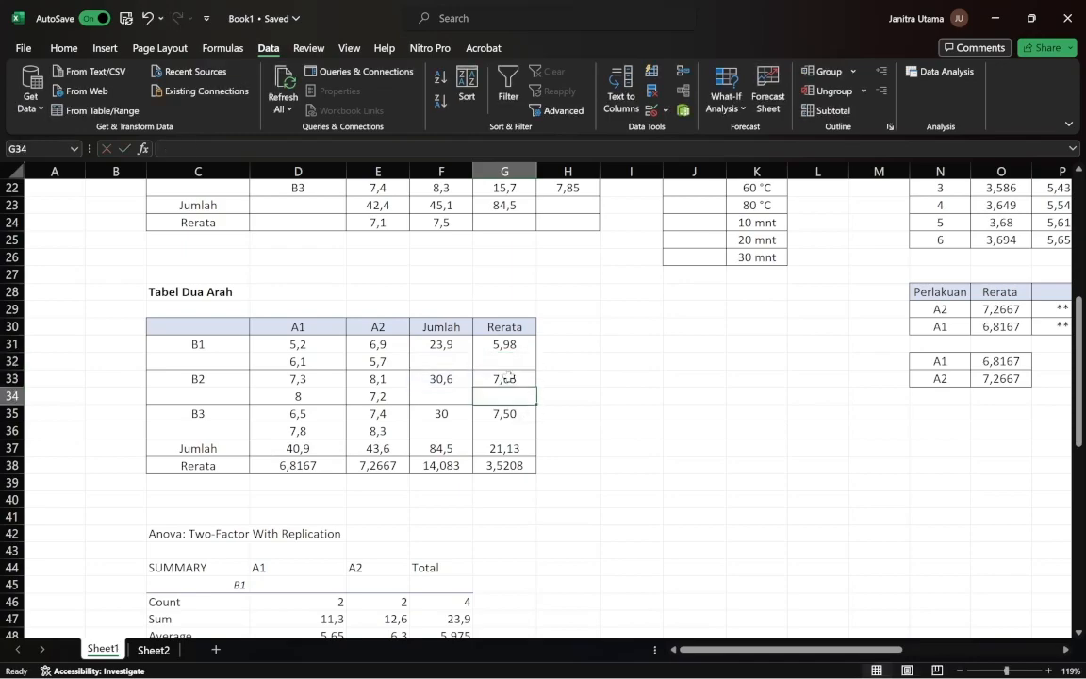
pyautogui.click(521, 418)
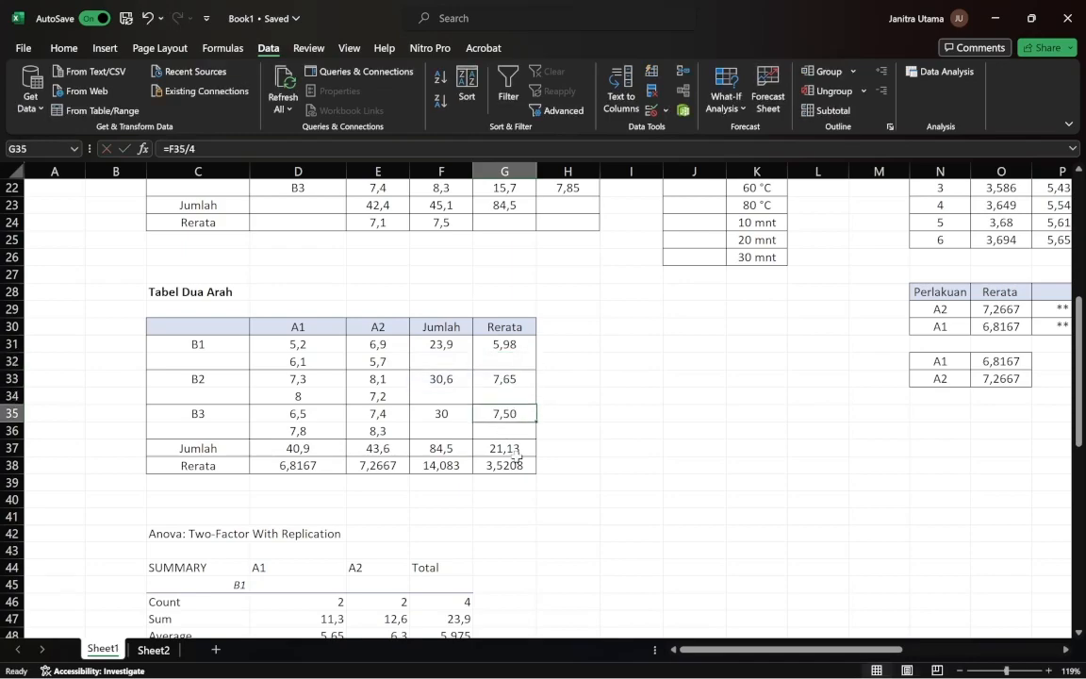
pyautogui.click(511, 449)
pyautogui.click(296, 463)
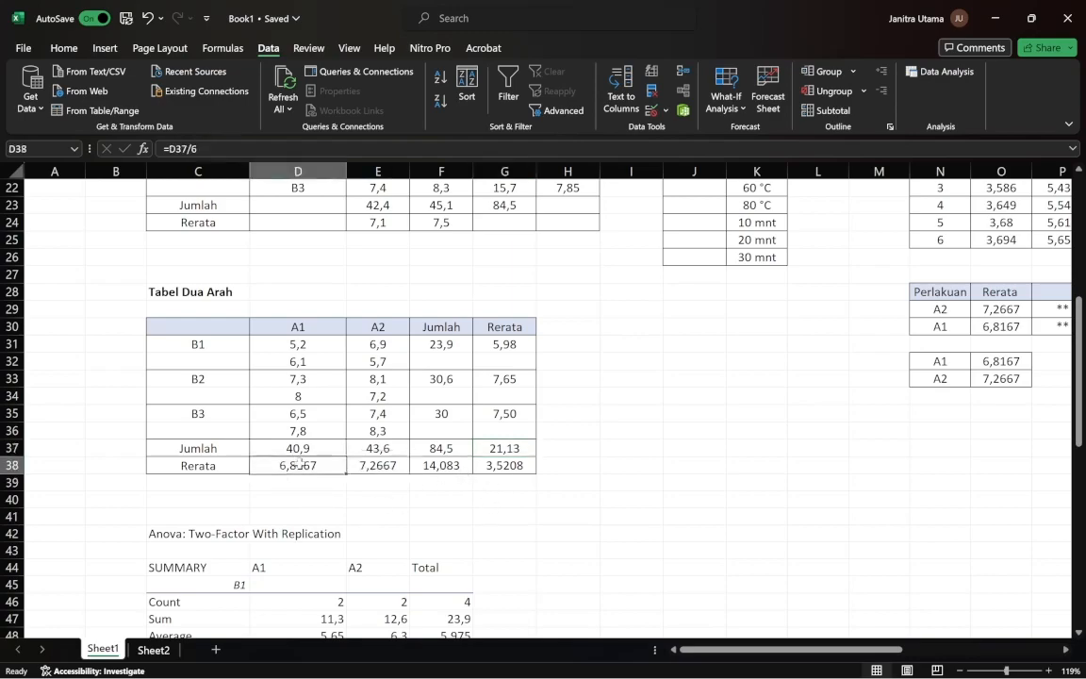
pyautogui.scroll(-1, 478, 529)
pyautogui.scroll(2, 477, 593)
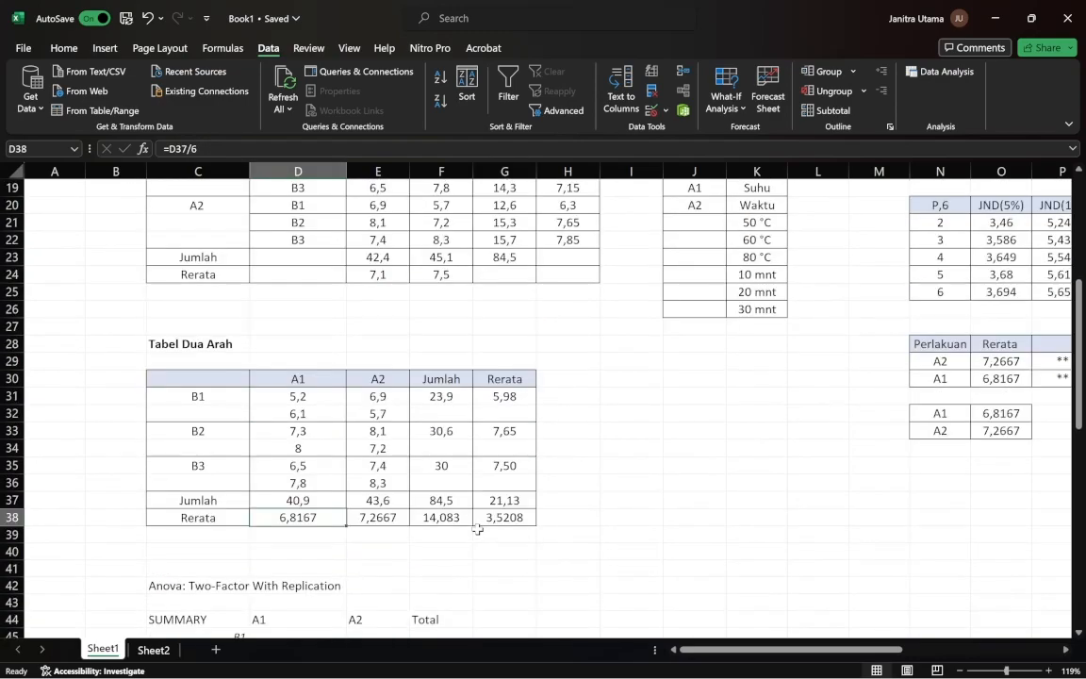
# Review the two-way table in C30:G38, the ANOVA summary blocks for B1, B2, B3 and Total, and the ANOVA table beneath them.
pyautogui.scroll(-2, 477, 526)
pyautogui.click(236, 274)
pyautogui.moveTo(236, 274); pyautogui.dragTo(502, 411)
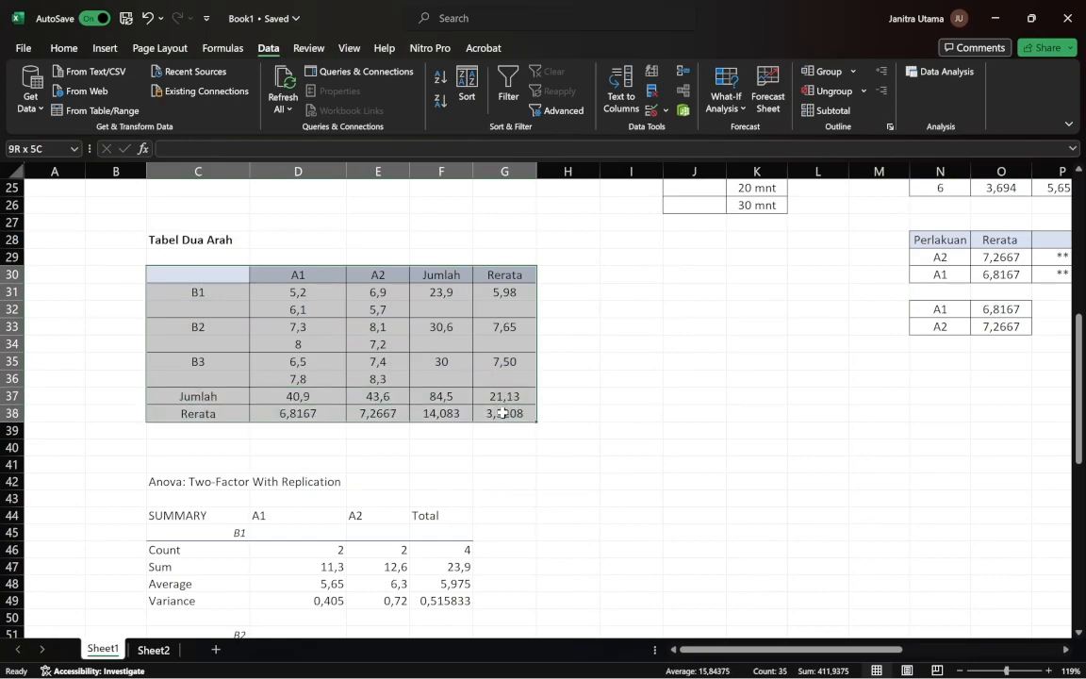
pyautogui.click(502, 465)
pyautogui.scroll(-3, 502, 464)
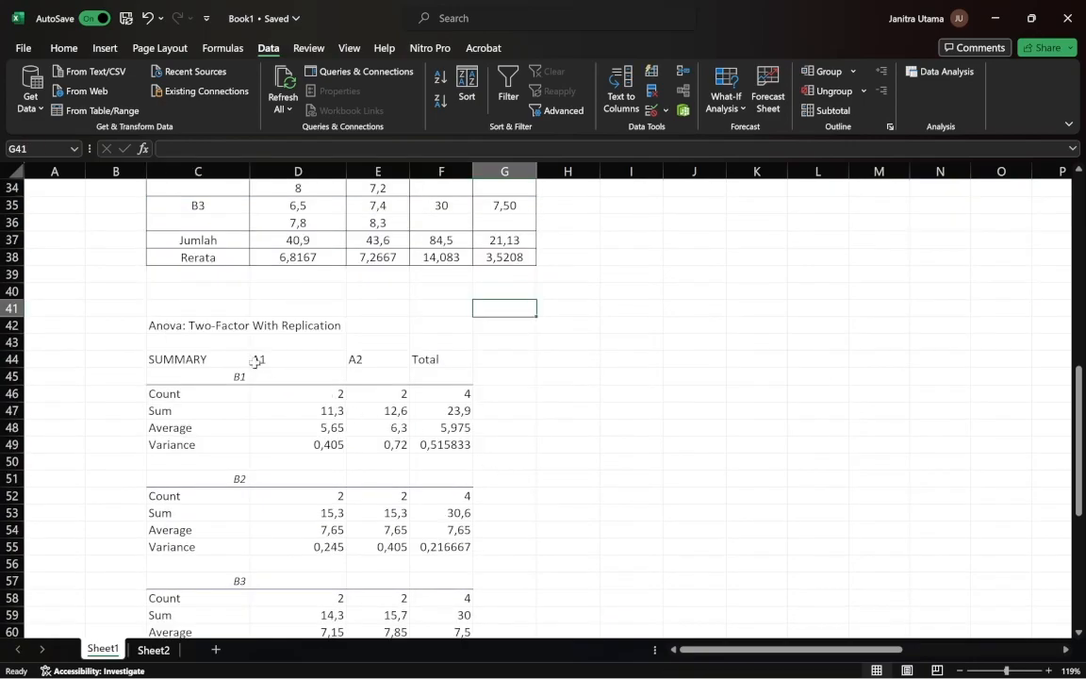
pyautogui.scroll(-9, 432, 383)
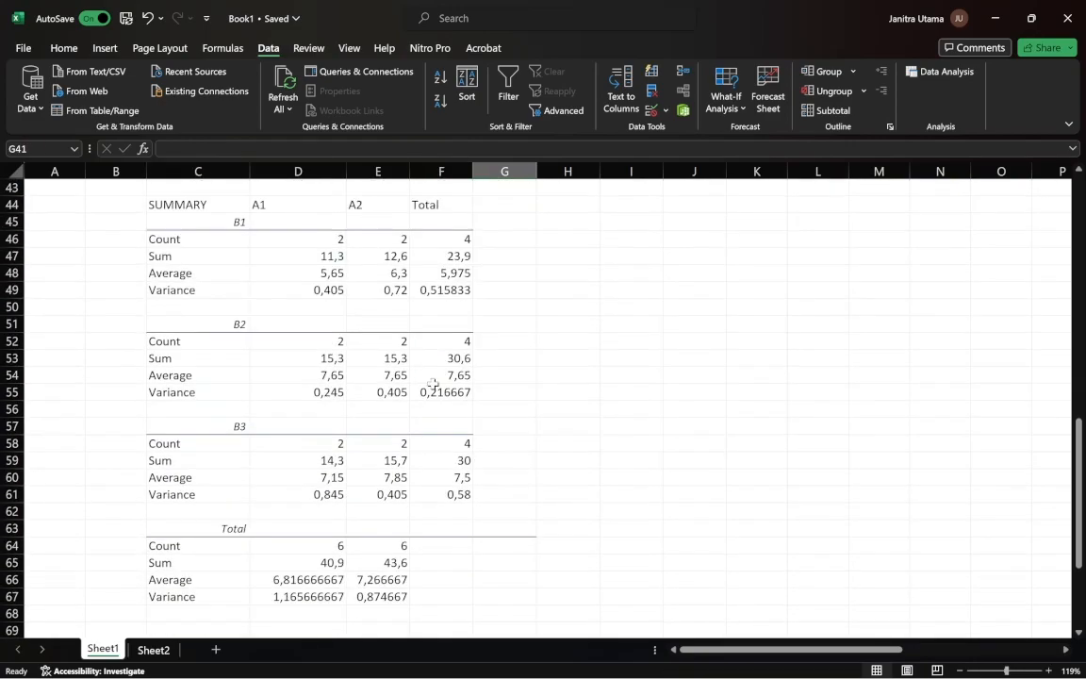
pyautogui.scroll(2, 433, 382)
pyautogui.scroll(-3, 433, 384)
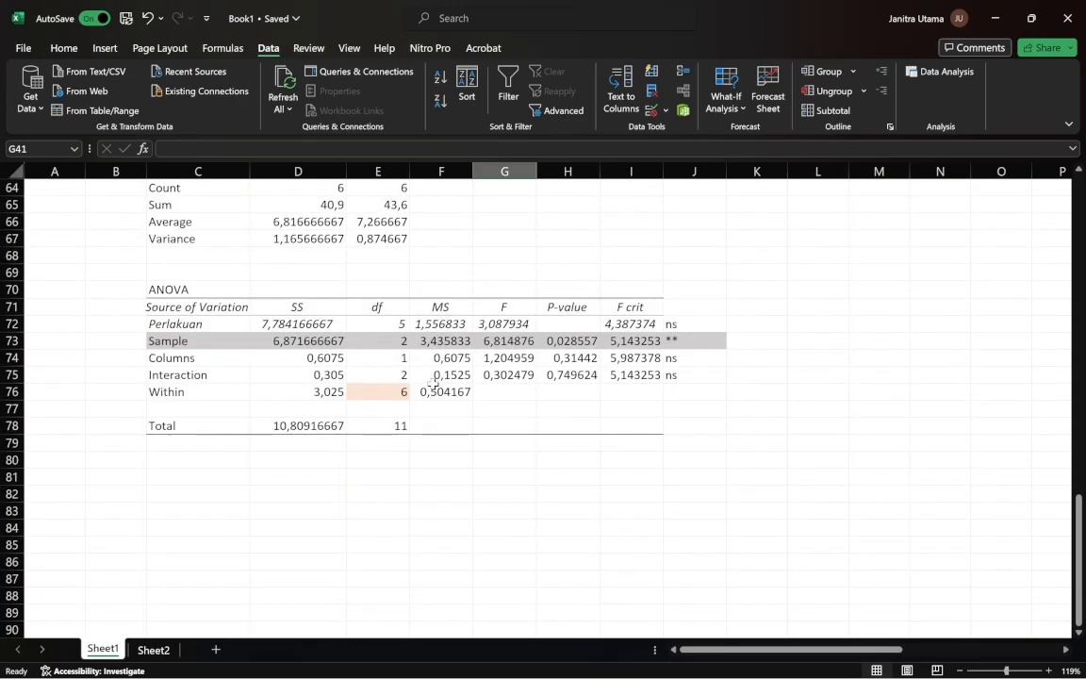
pyautogui.scroll(2, 209, 337)
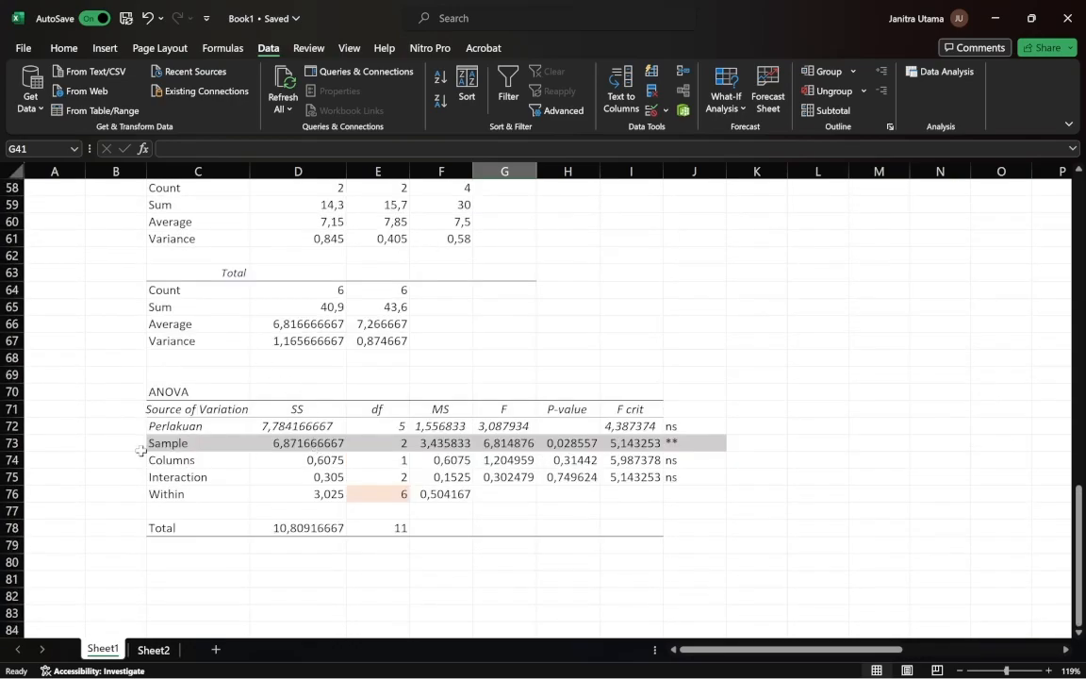
# Remove the grey fill from the Sample row C73:J73 of the ANOVA table.
pyautogui.moveTo(151, 444); pyautogui.dragTo(702, 445)
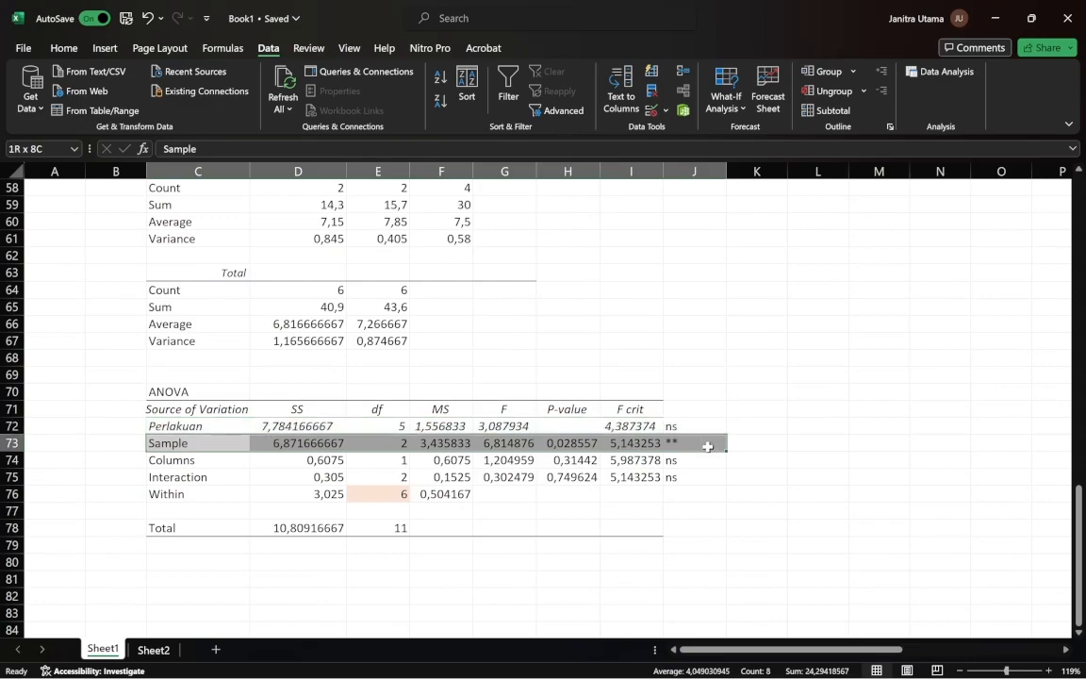
pyautogui.click(62, 47)
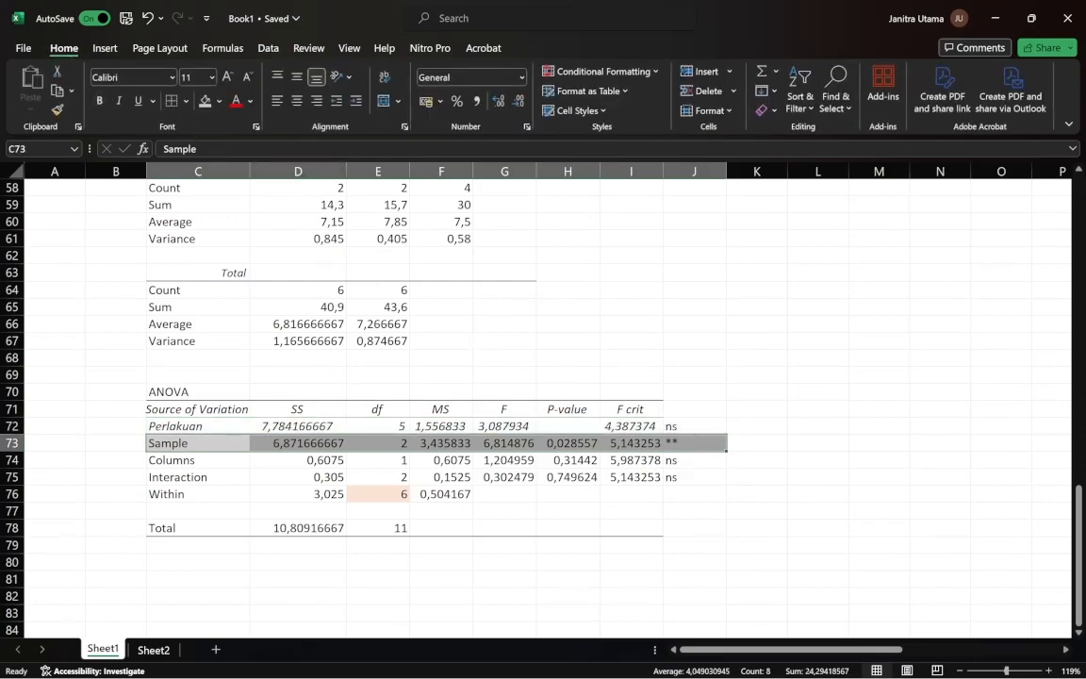
pyautogui.click(217, 103)
pyautogui.click(206, 140)
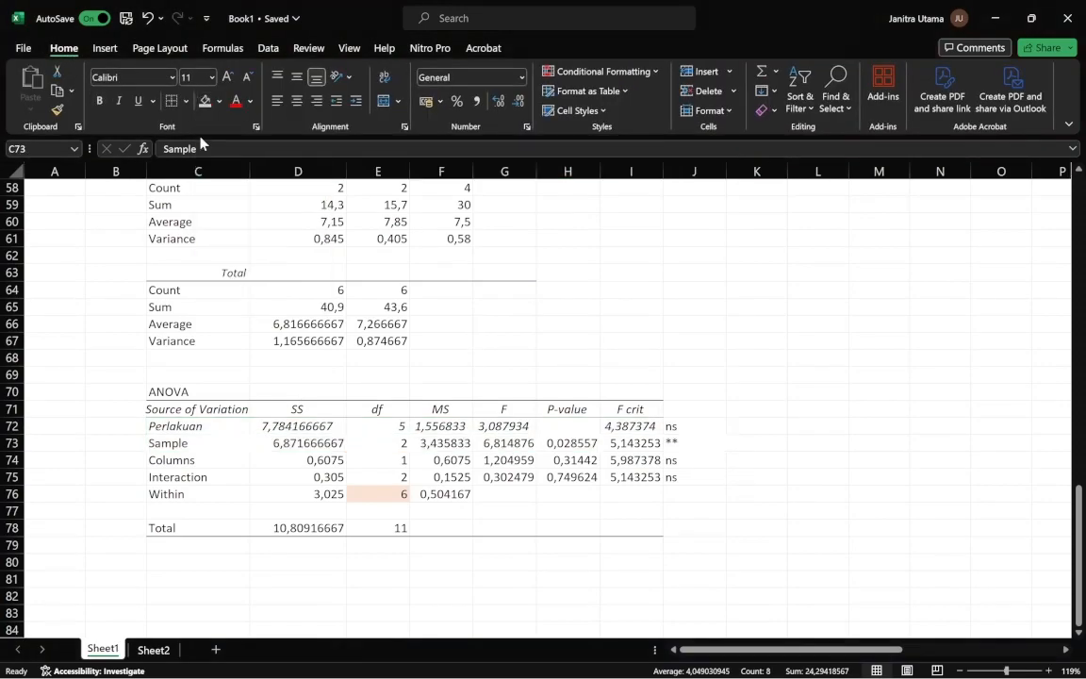
pyautogui.click(564, 307)
# Start a Two-Factor With Replication ANOVA and set its input range to the two-way table's $C$30:$E$36.
pyautogui.scroll(6, 572, 359)
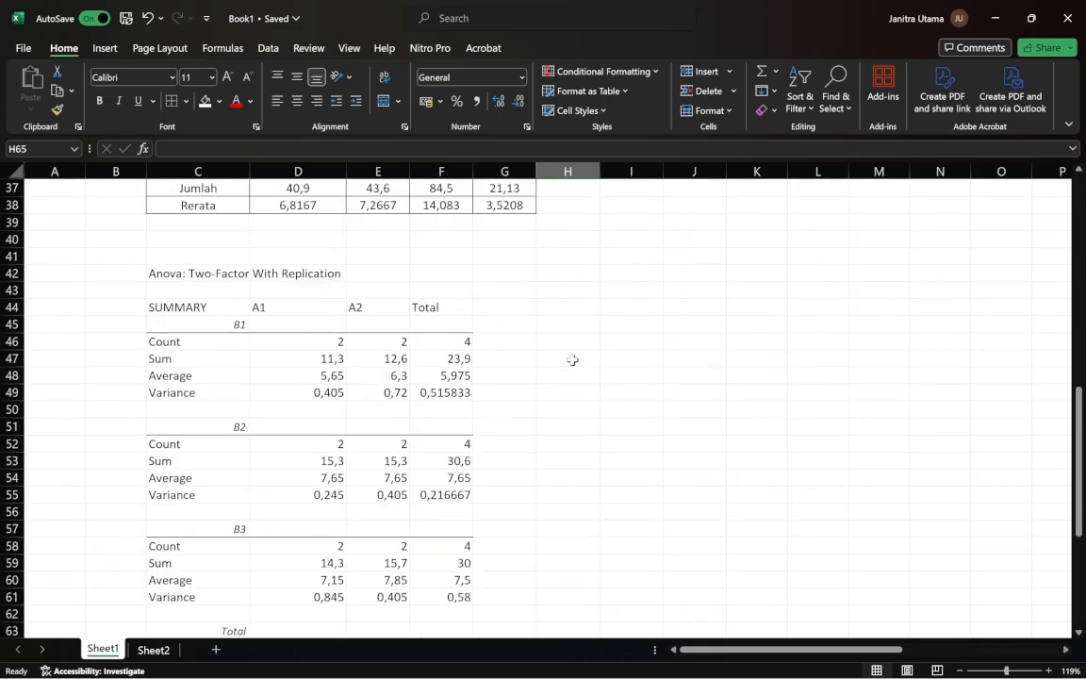
pyautogui.scroll(-1, 296, 451)
pyautogui.scroll(3, 296, 451)
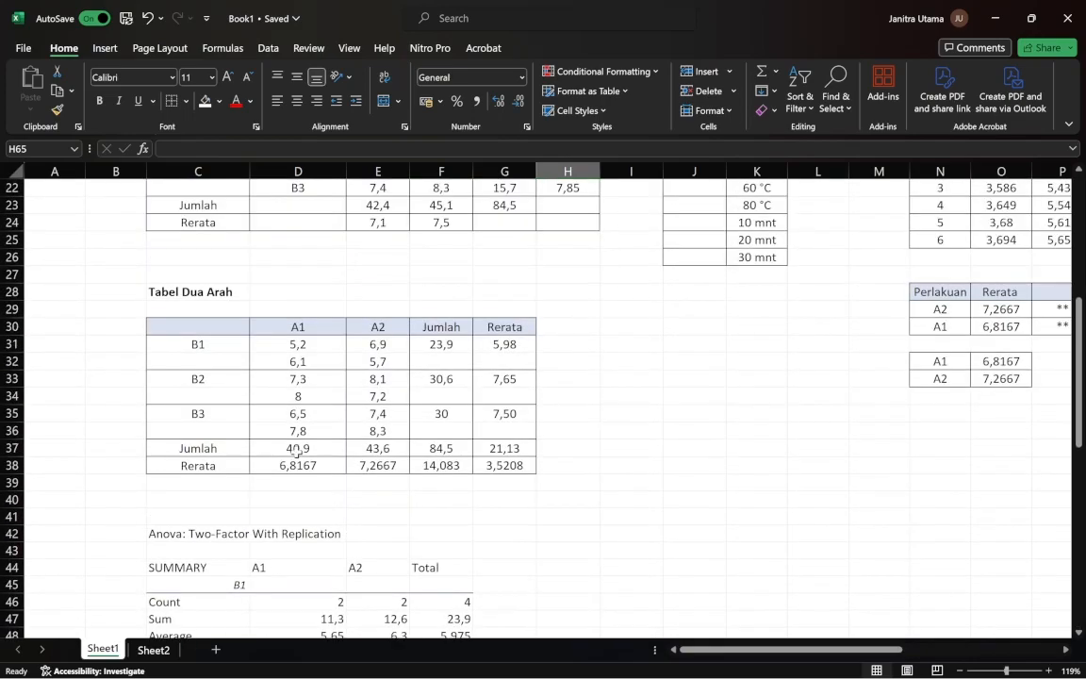
pyautogui.click(267, 49)
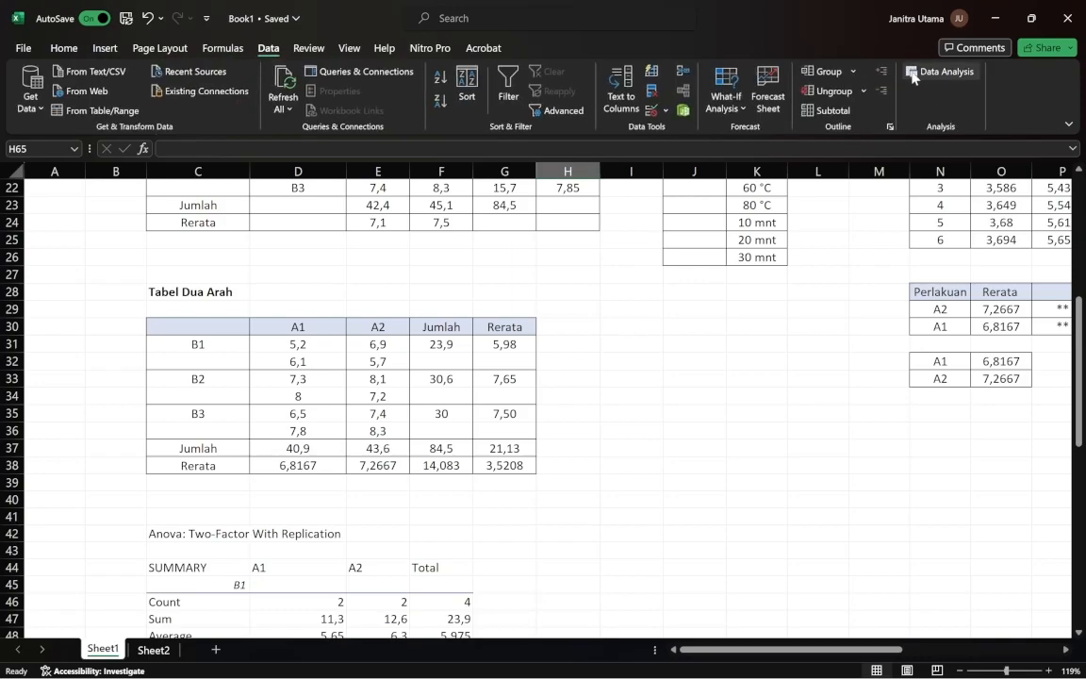
pyautogui.click(913, 74)
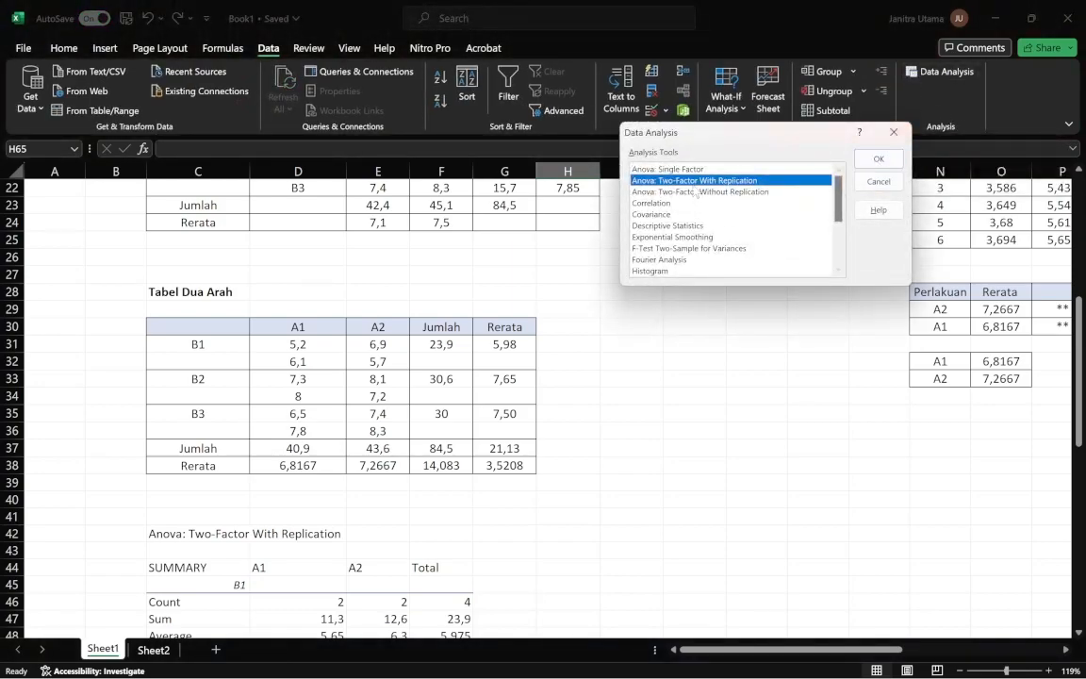
pyautogui.click(878, 159)
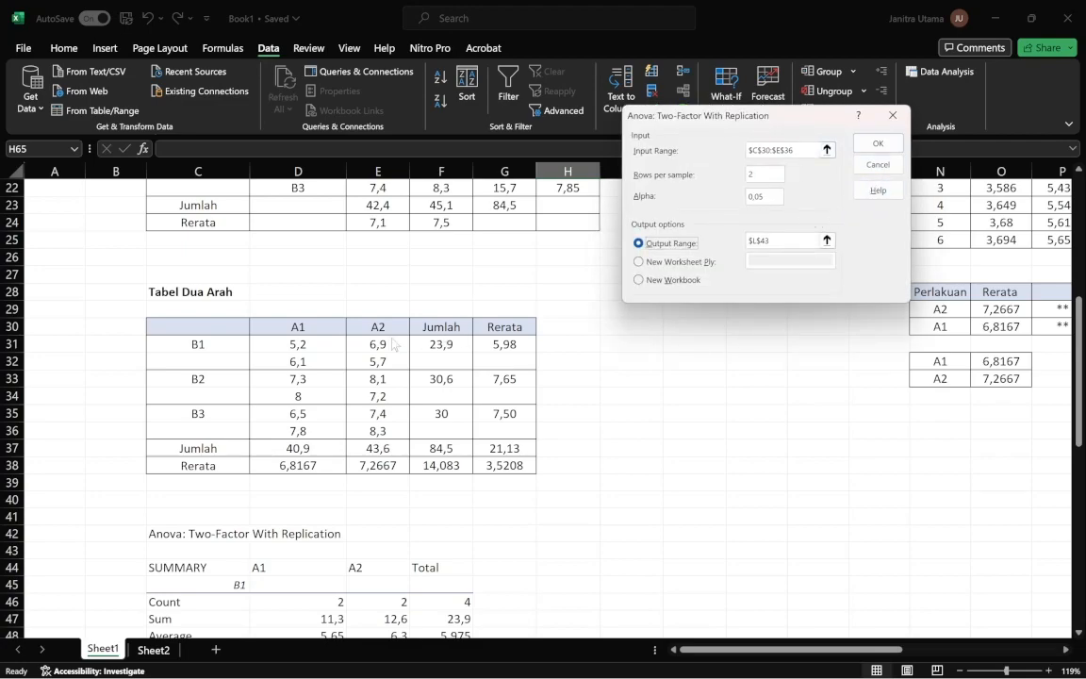
pyautogui.click(827, 150)
pyautogui.click(186, 328)
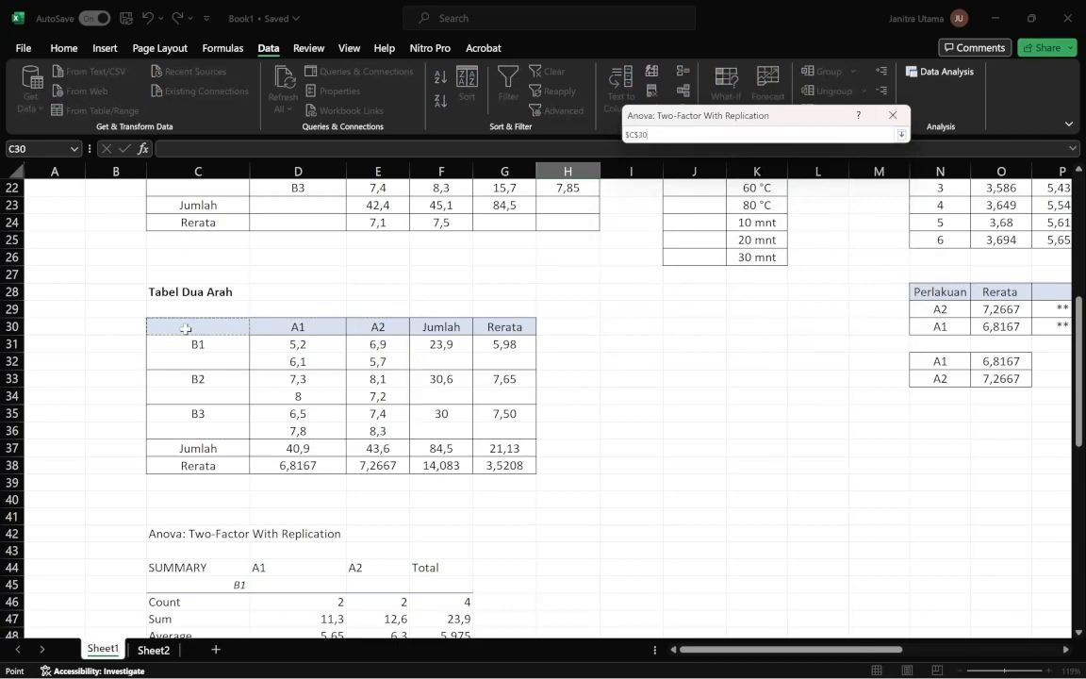
pyautogui.moveTo(185, 329); pyautogui.dragTo(412, 434)
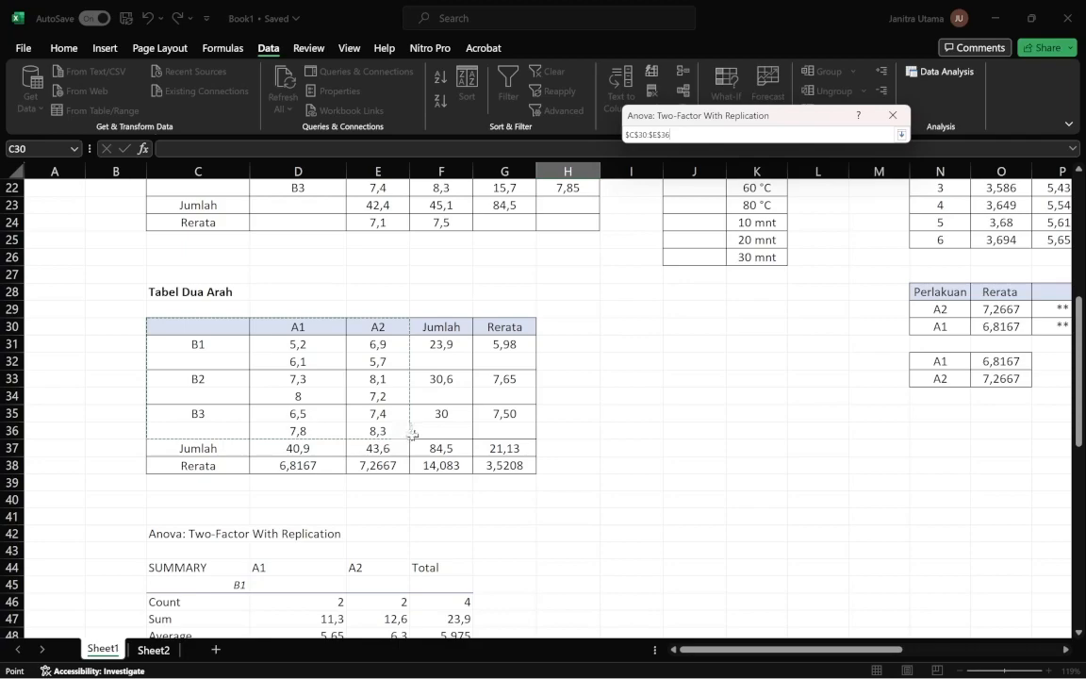
pyautogui.click(901, 135)
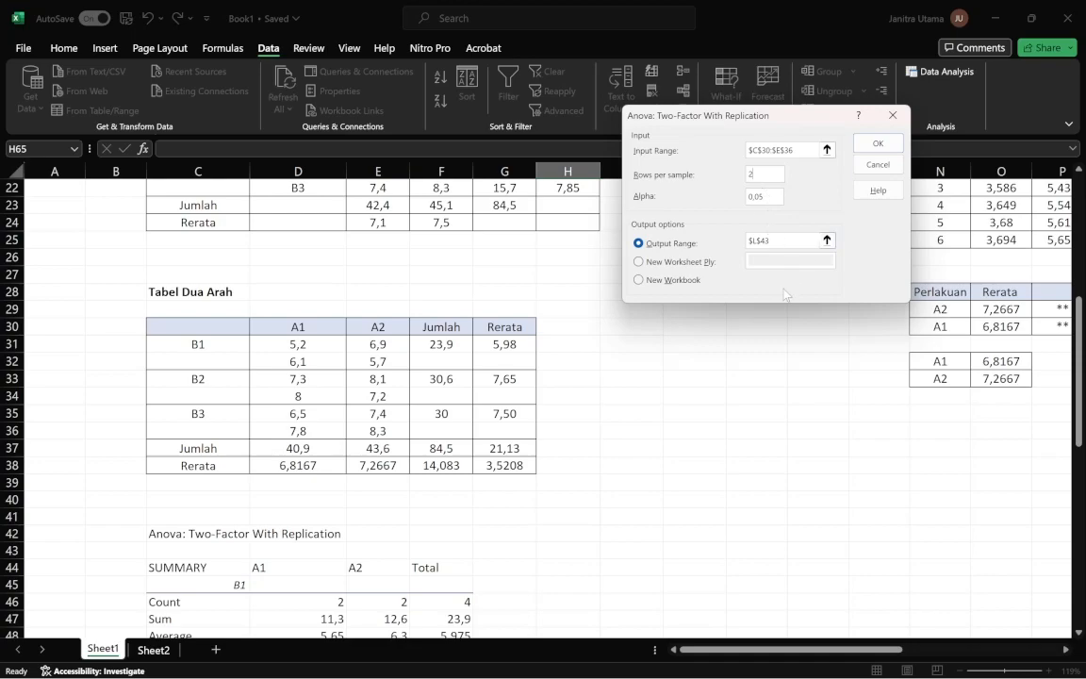
# Set the ANOVA output range to $K$41 and run the analysis.
pyautogui.click(827, 241)
pyautogui.scroll(-2, 666, 391)
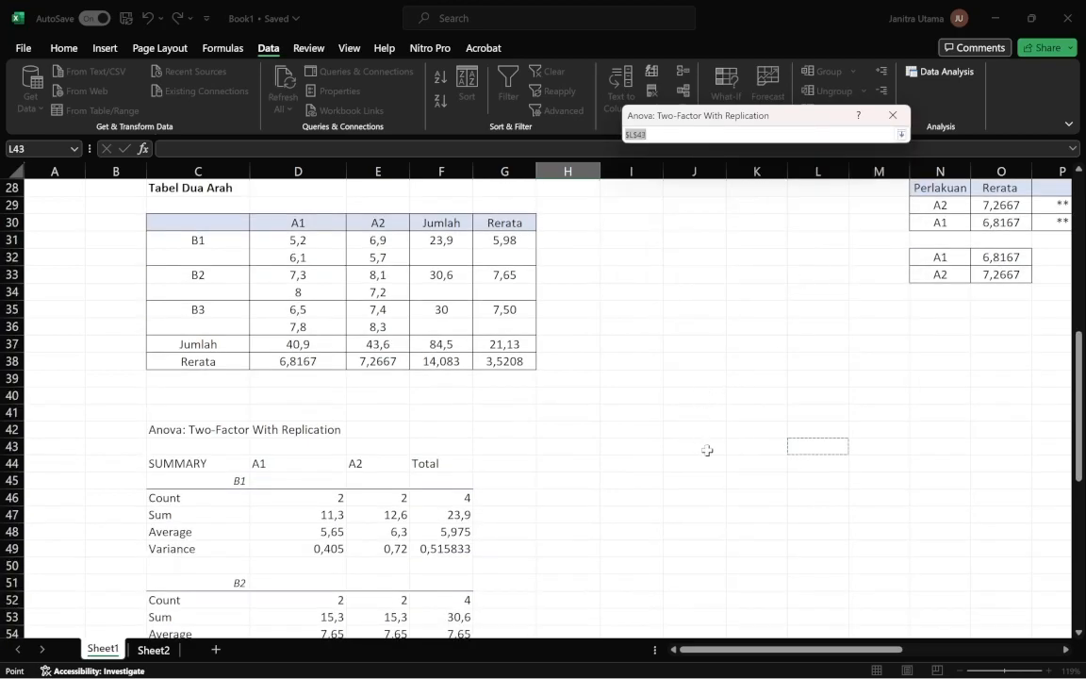
pyautogui.click(691, 417)
pyautogui.click(750, 416)
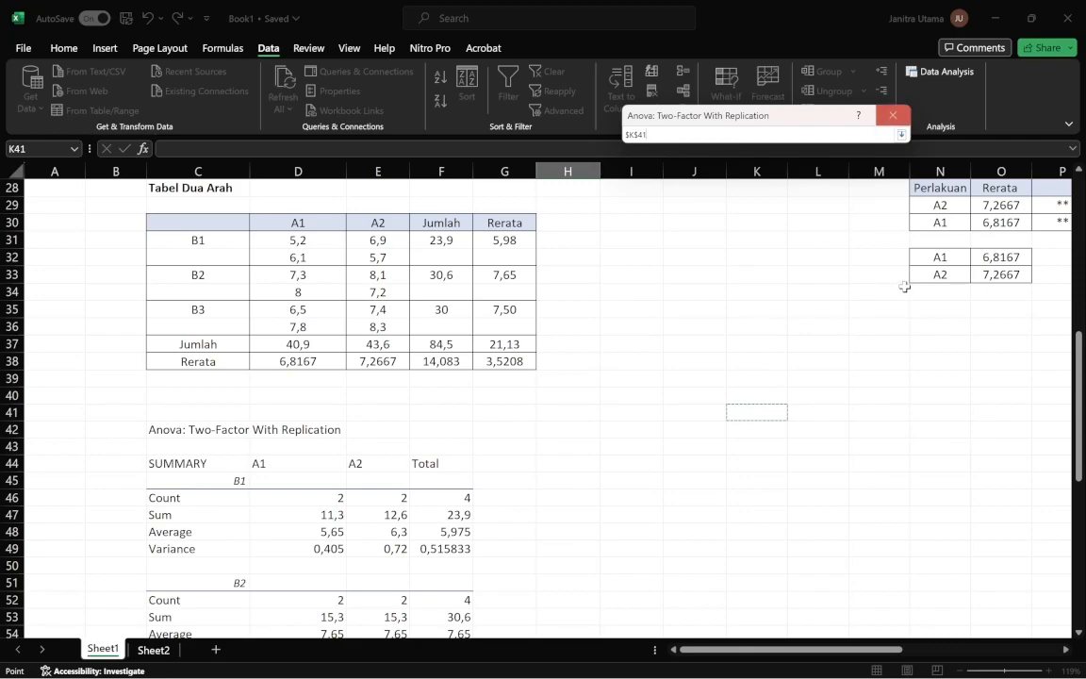
pyautogui.click(901, 135)
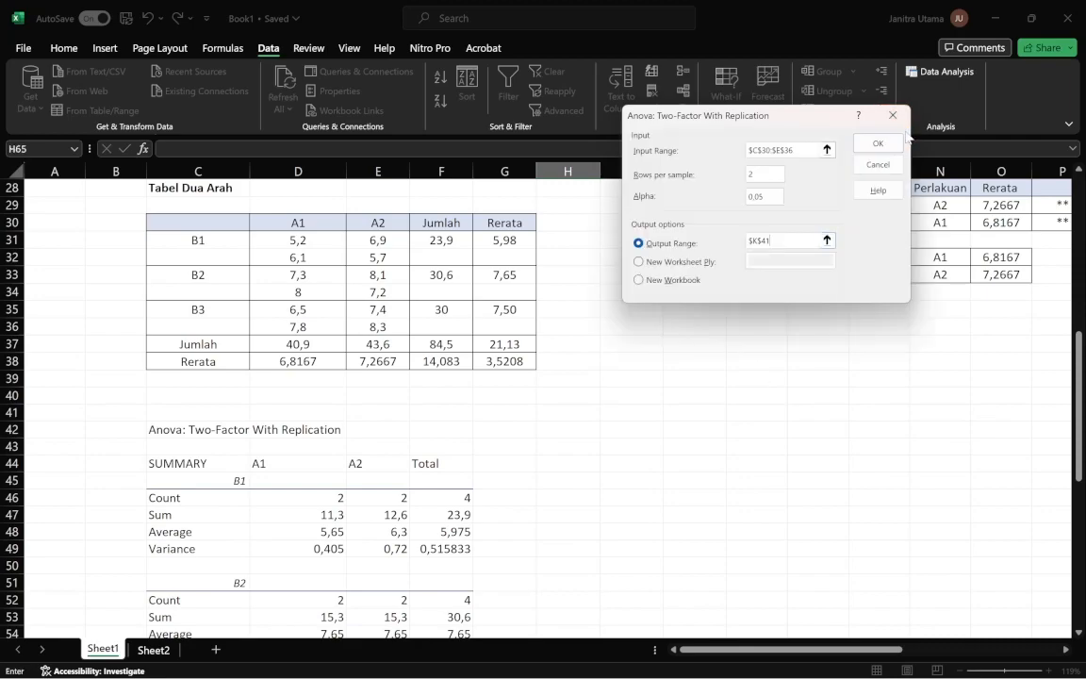
pyautogui.click(871, 144)
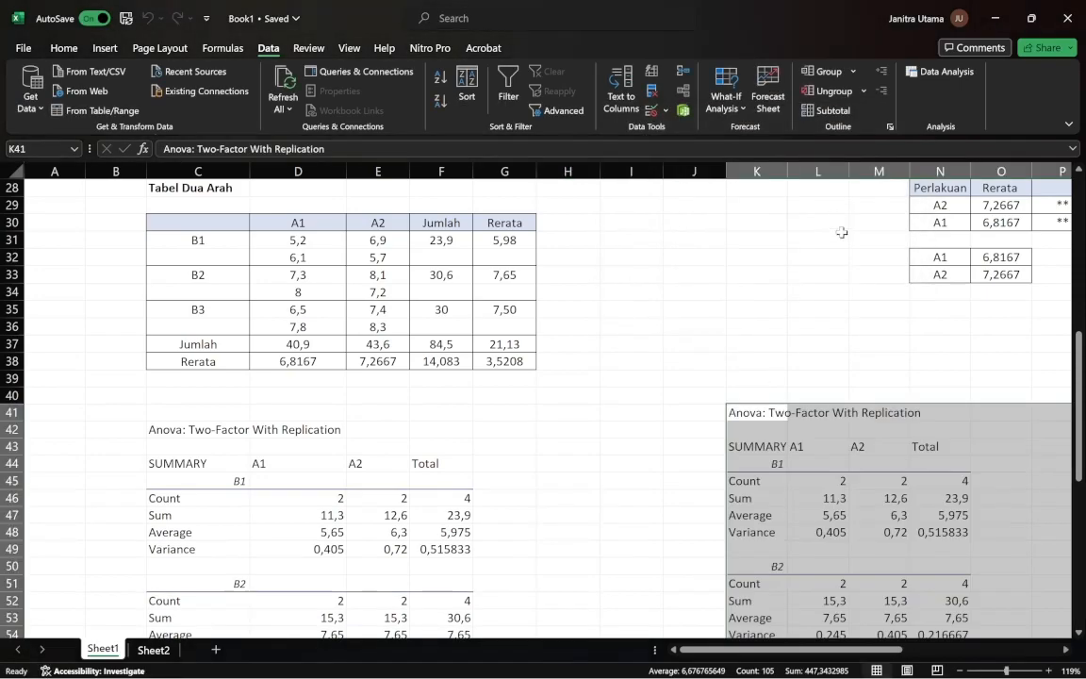
# Compare the new ANOVA output with the existing one, looking at the added Perlakuan row in D72:I72.
pyautogui.scroll(-3, 836, 381)
pyautogui.hscroll(2, 817, 389)
pyautogui.hscroll(-2, 817, 388)
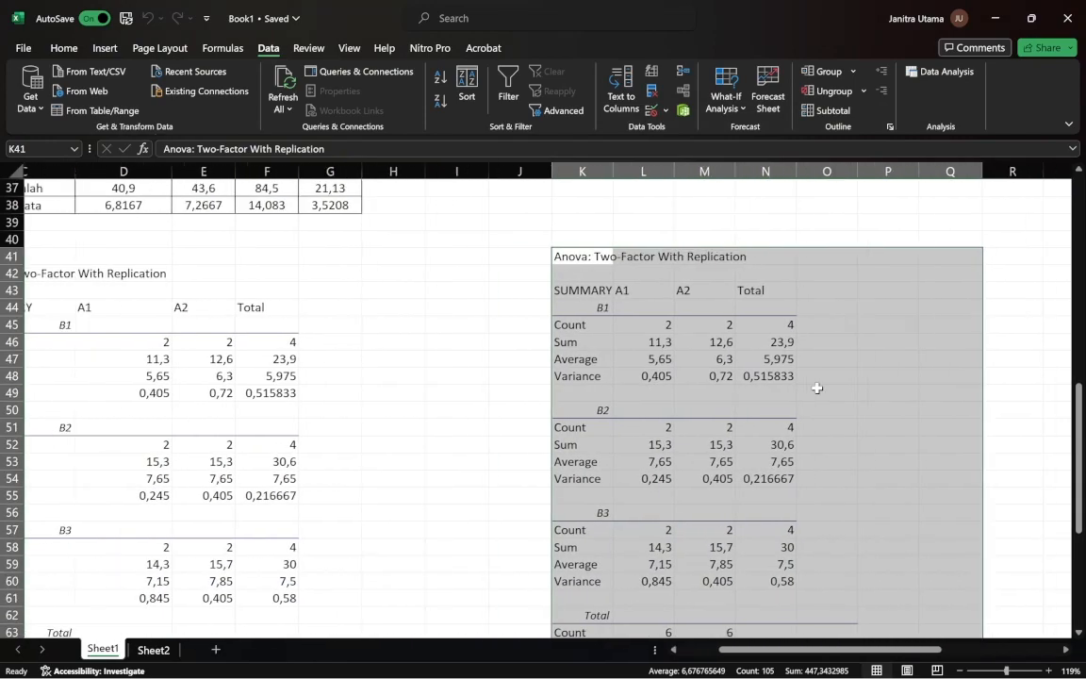
pyautogui.scroll(-2, 817, 388)
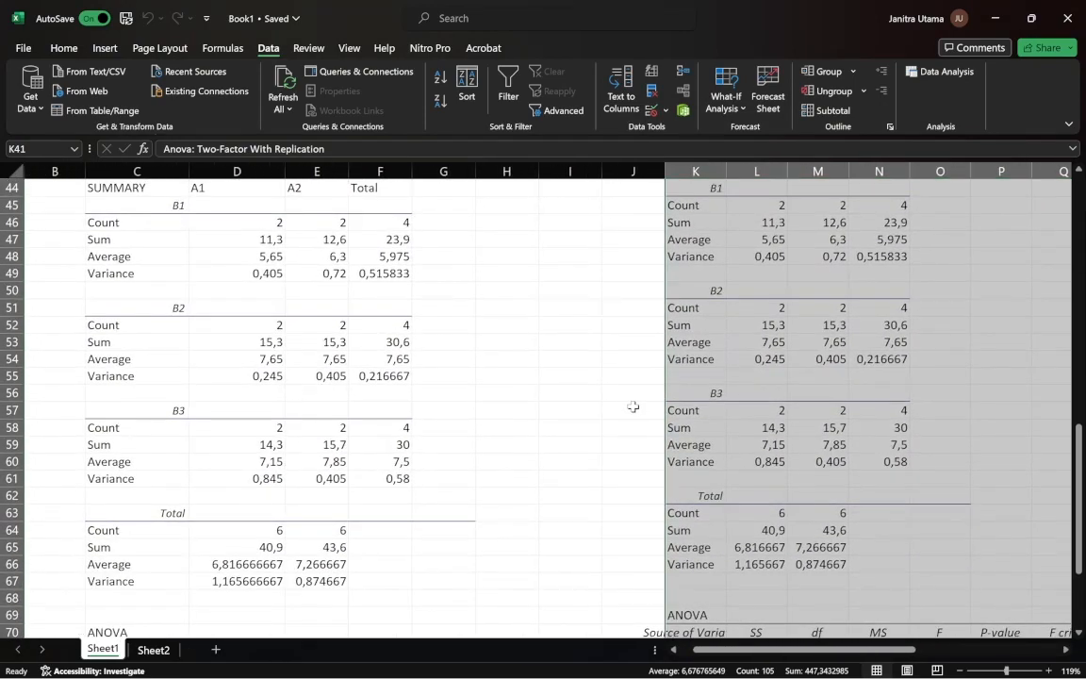
pyautogui.click(630, 407)
pyautogui.keyDown('ctrl'); pyautogui.scroll(-3, 630, 407); pyautogui.keyUp('ctrl')
pyautogui.scroll(-2, 633, 407)
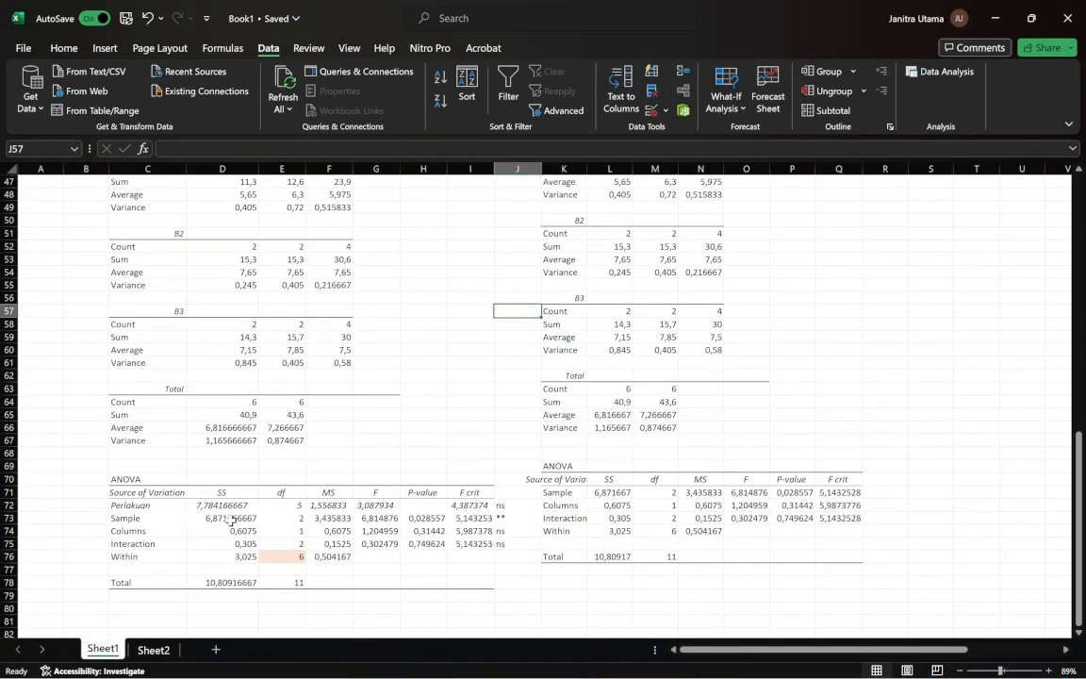
pyautogui.moveTo(198, 507); pyautogui.dragTo(472, 506)
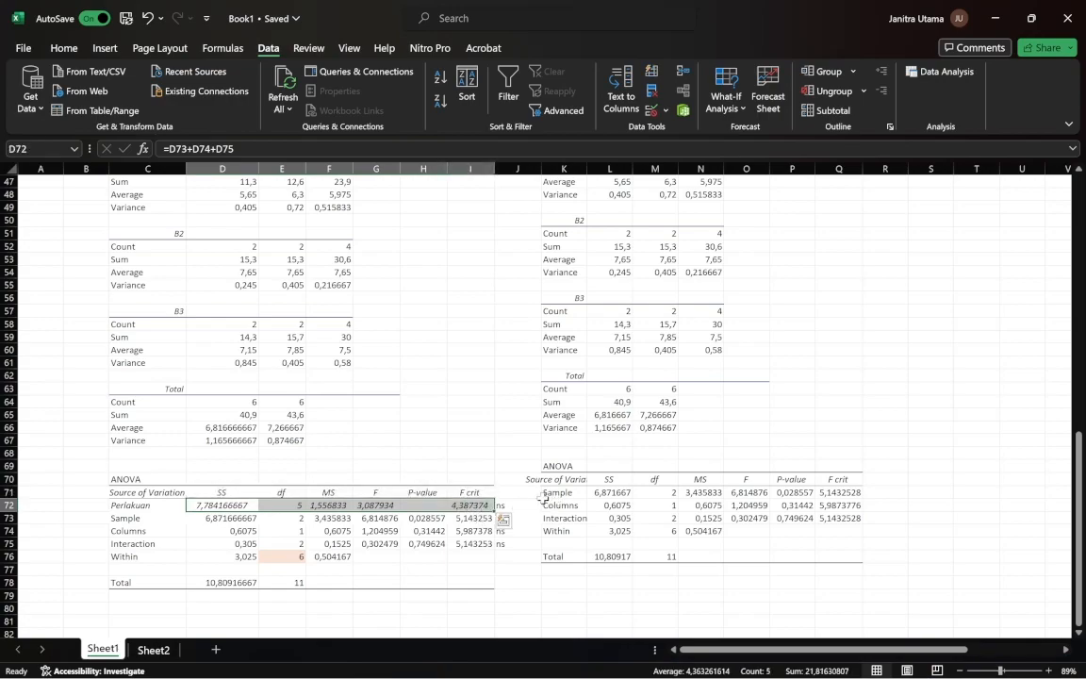
# Try inserting a sheet row above the Sample row of the new ANOVA table at K71:Q71, and undo the insertion.
pyautogui.click(558, 492)
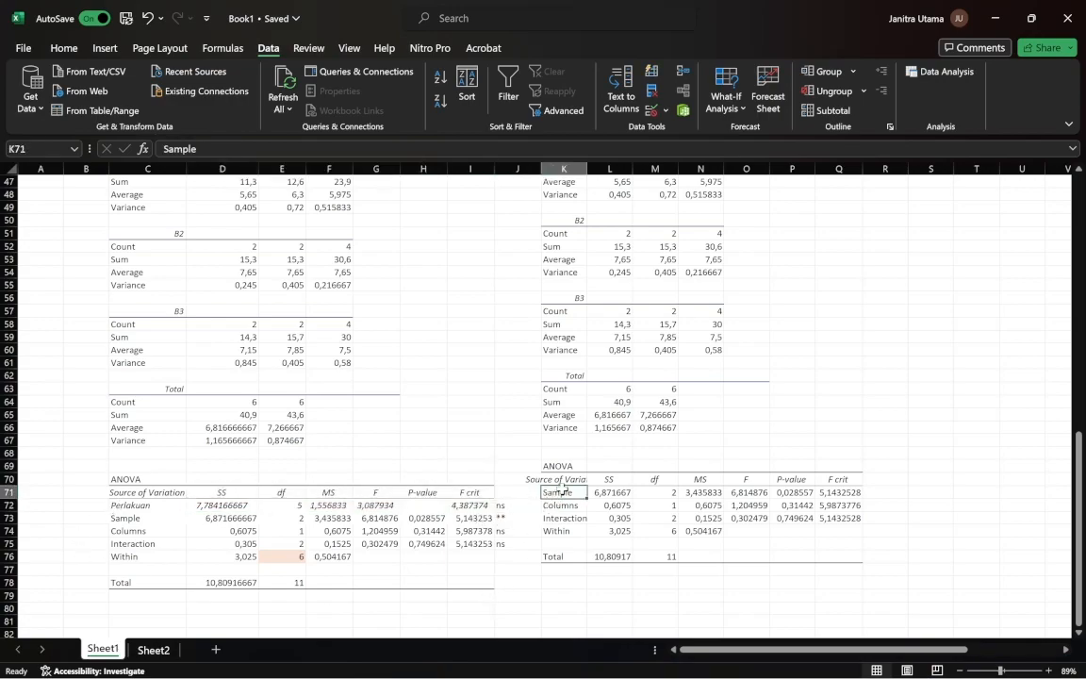
pyautogui.moveTo(517, 505); pyautogui.dragTo(853, 492)
pyautogui.click(838, 388)
pyautogui.click(61, 47)
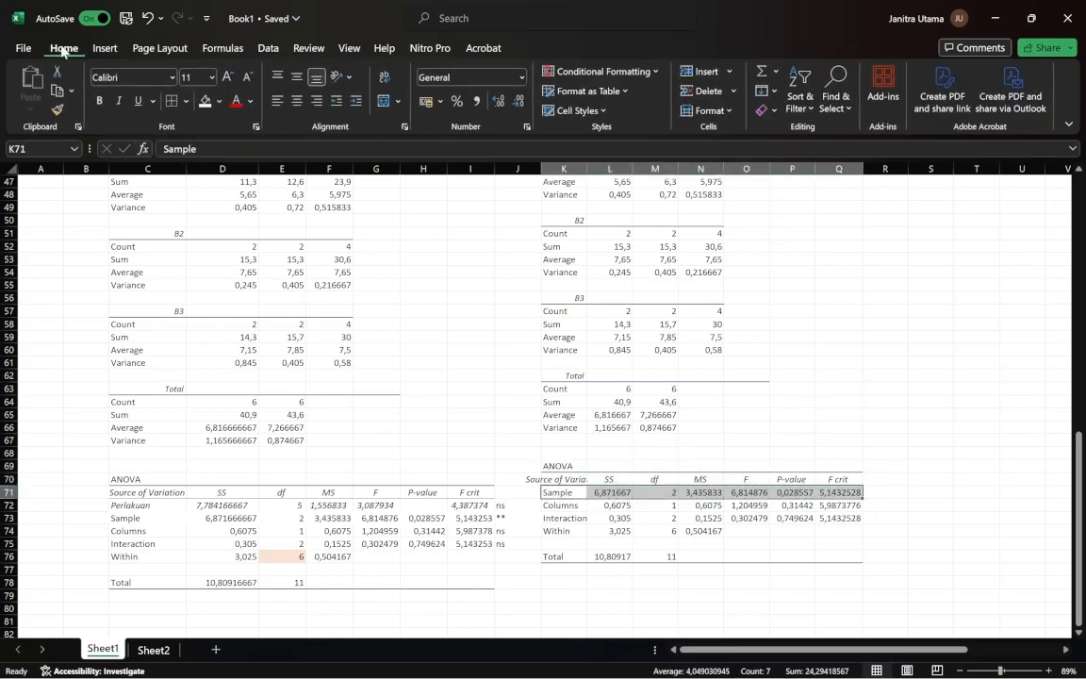
pyautogui.click(727, 72)
pyautogui.click(737, 116)
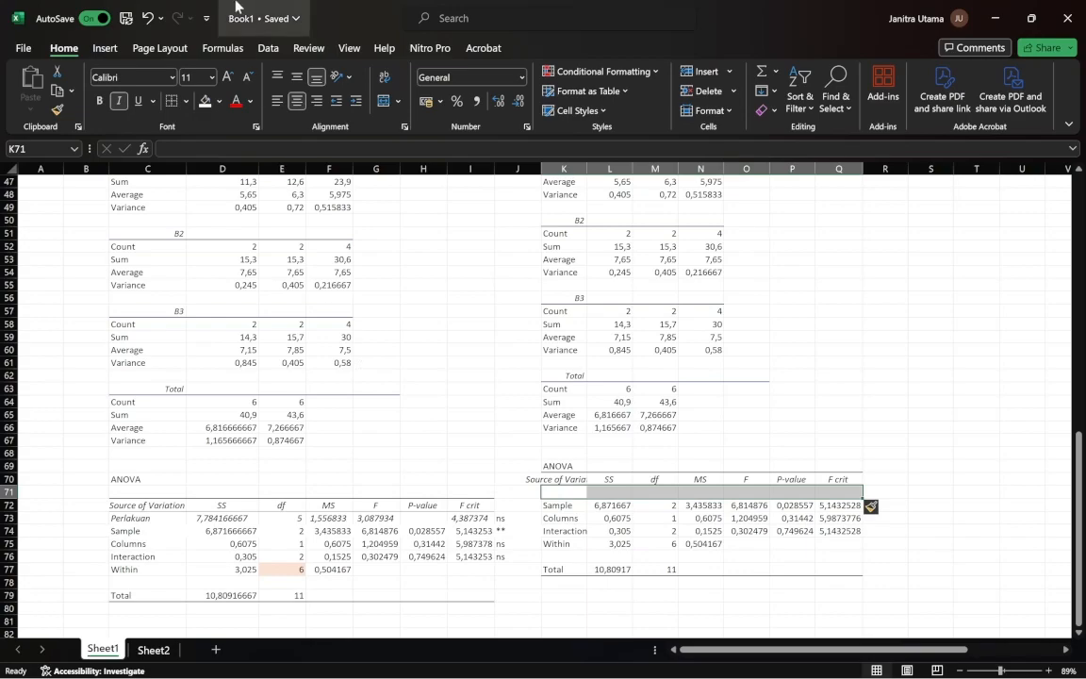
pyautogui.click(147, 18)
# Delete the duplicate ANOVA output starting at K41.
pyautogui.scroll(5, 780, 443)
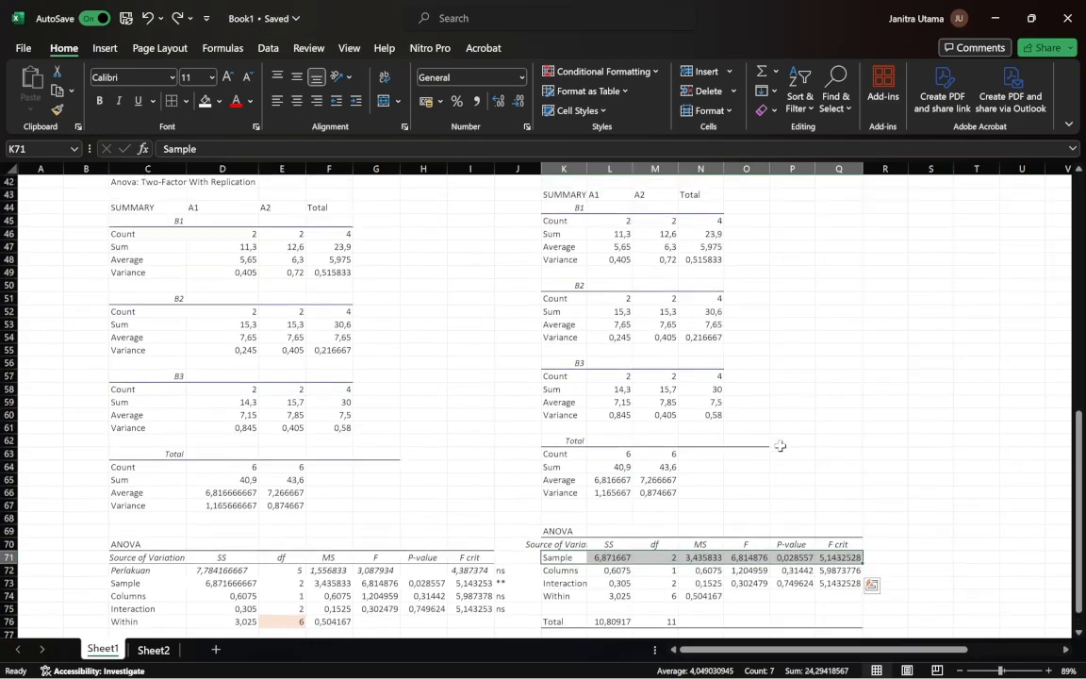
pyautogui.moveTo(552, 300); pyautogui.dragTo(856, 599)
pyautogui.press('Delete')
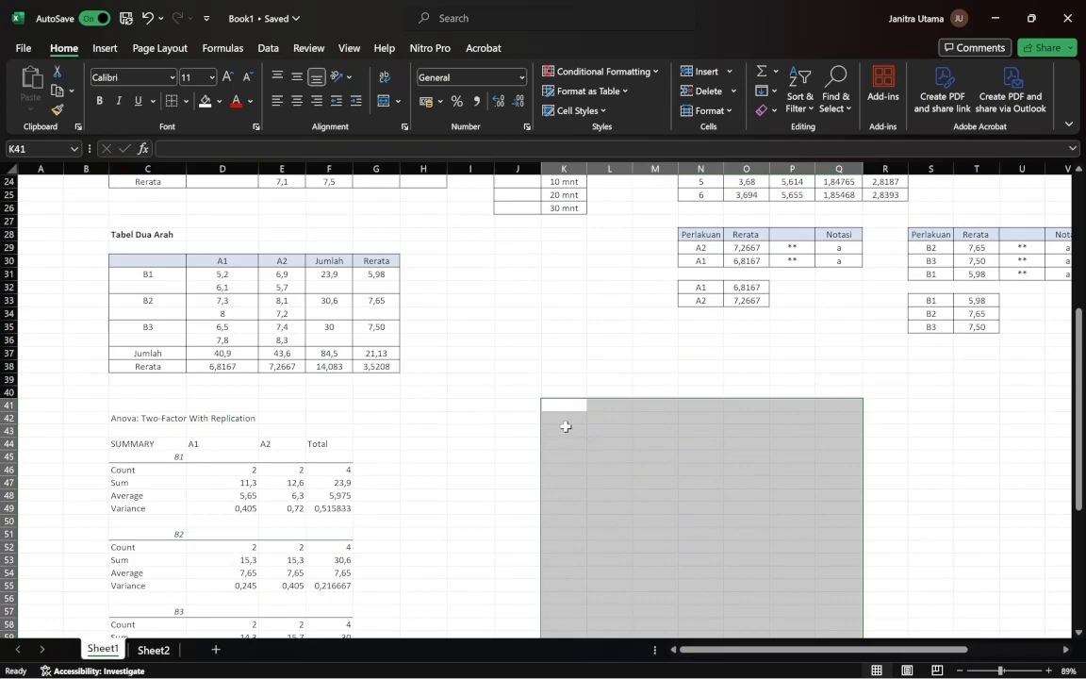
pyautogui.click(520, 406)
# Examine the remaining ANOVA table's sources of variation and degrees of freedom, including the Within value in E76.
pyautogui.scroll(-7, 522, 411)
pyautogui.scroll(-3, 522, 411)
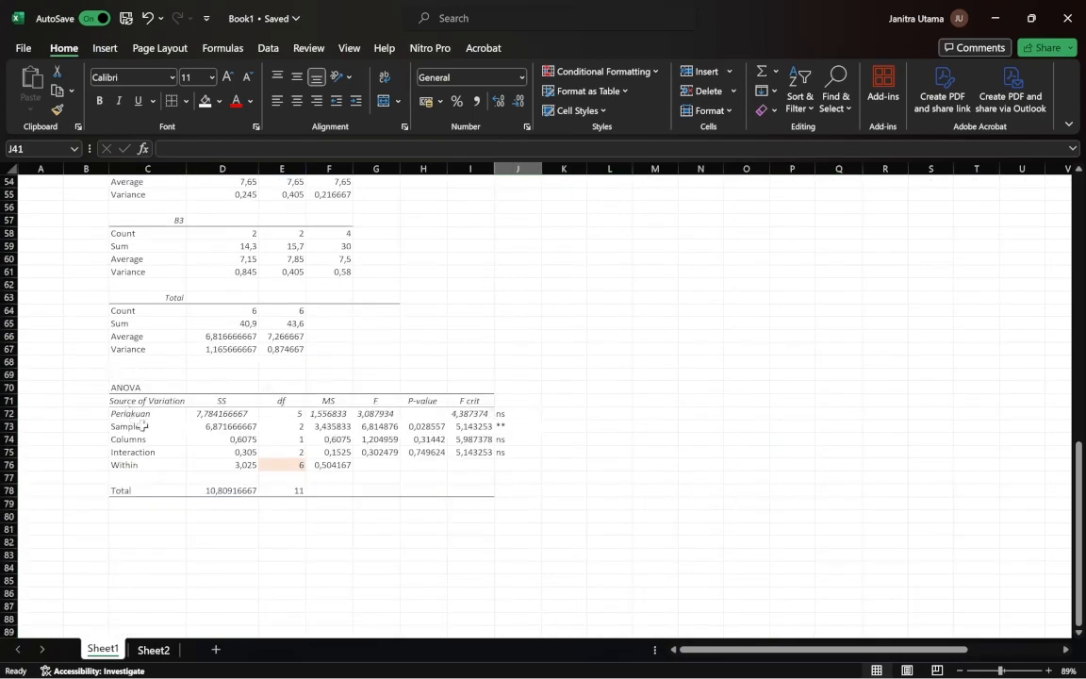
pyautogui.click(272, 455)
pyautogui.click(269, 467)
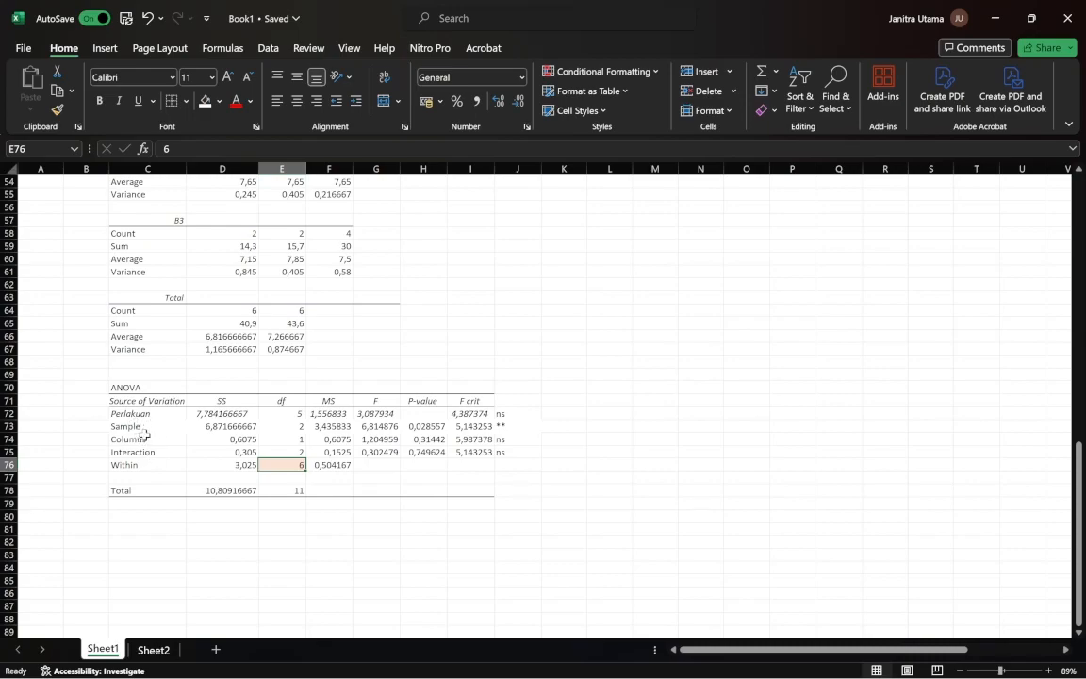
pyautogui.scroll(1, 144, 435)
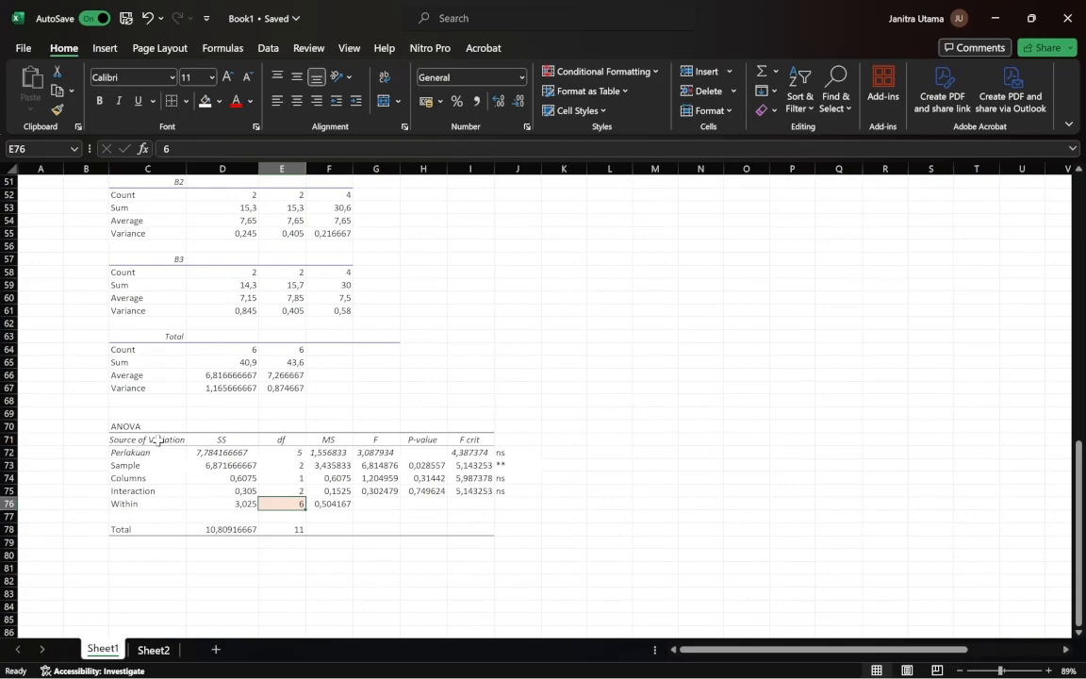
pyautogui.scroll(-2, 147, 426)
pyautogui.scroll(1, 148, 427)
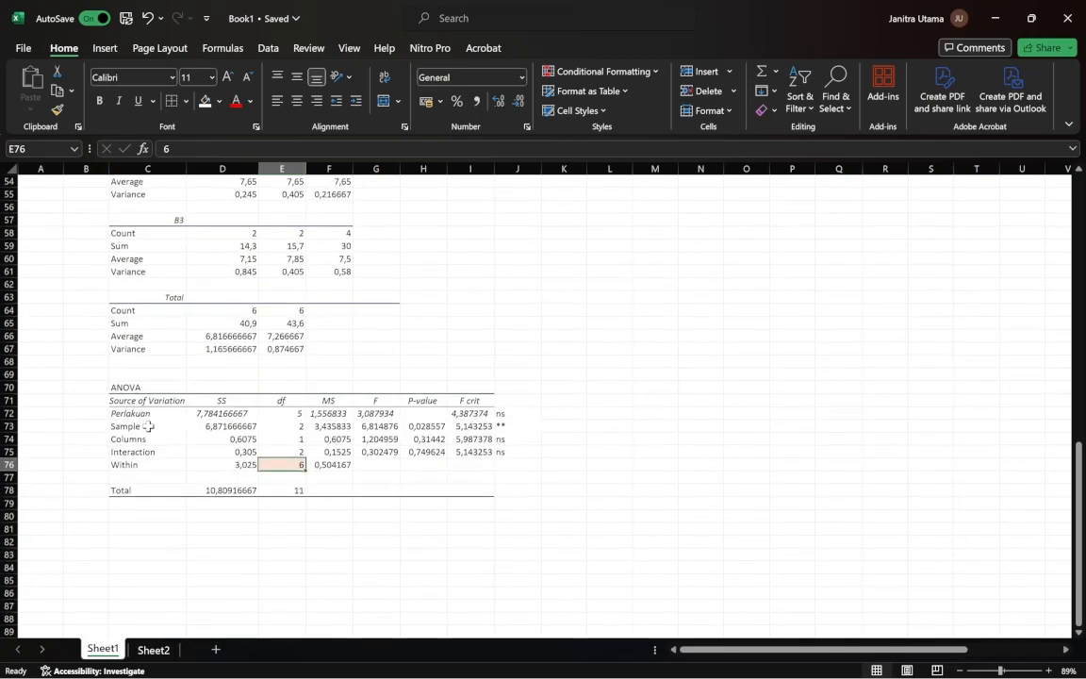
# Inspect the significance notation cells J72:J75 and the IF formula comparing F with F crit in J72.
pyautogui.moveTo(115, 413); pyautogui.dragTo(525, 453)
pyautogui.click(553, 414)
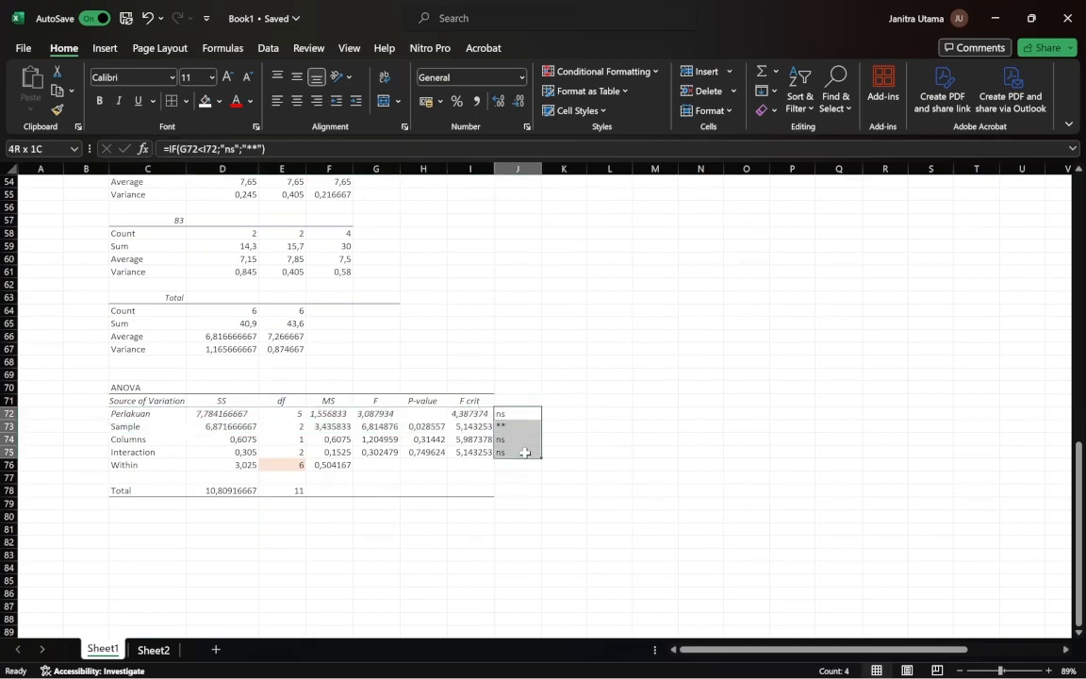
pyautogui.click(525, 508)
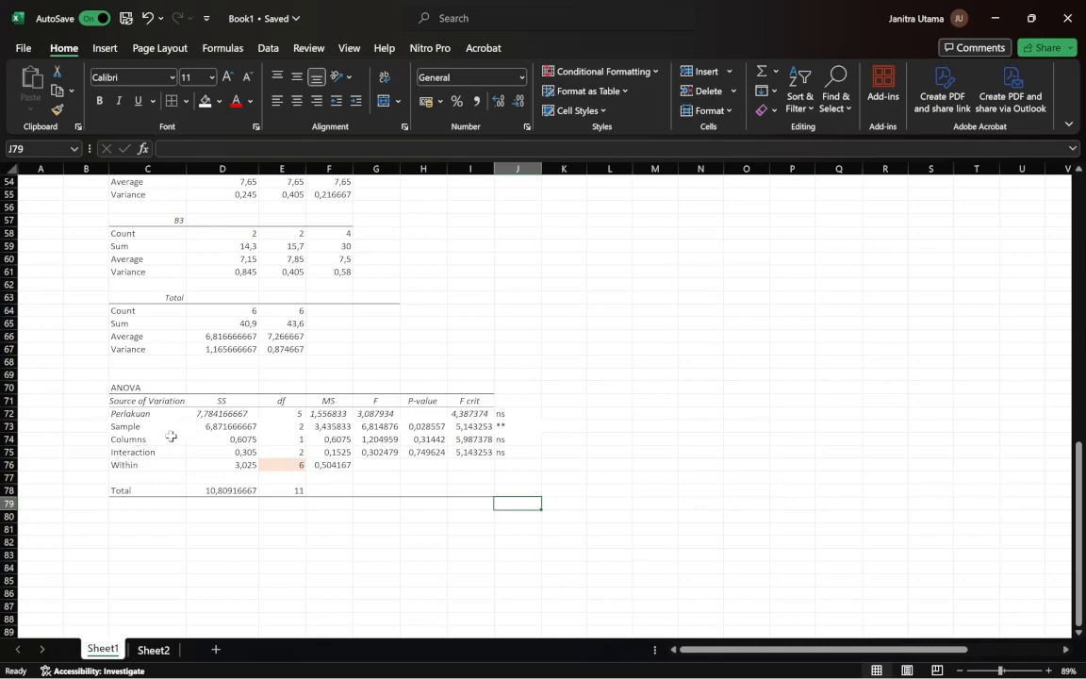
# Inspect the formula in D72 that calculates the sum of squares for the Perlakuan row.
pyautogui.click(213, 413)
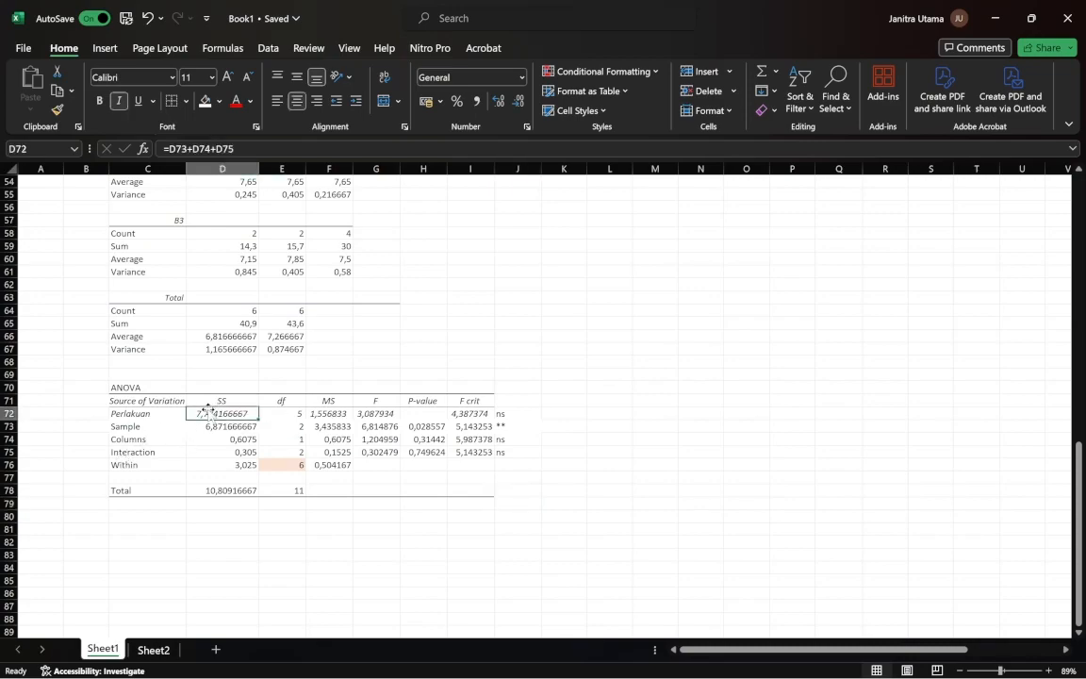
pyautogui.doubleClick(205, 412)
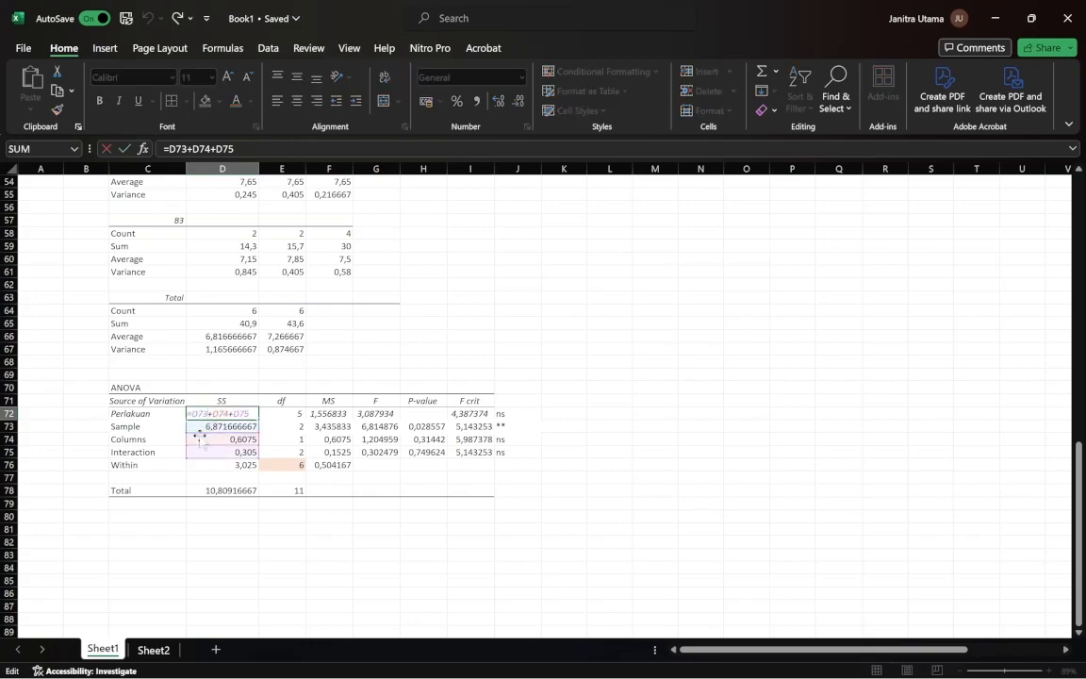
pyautogui.press('Return')
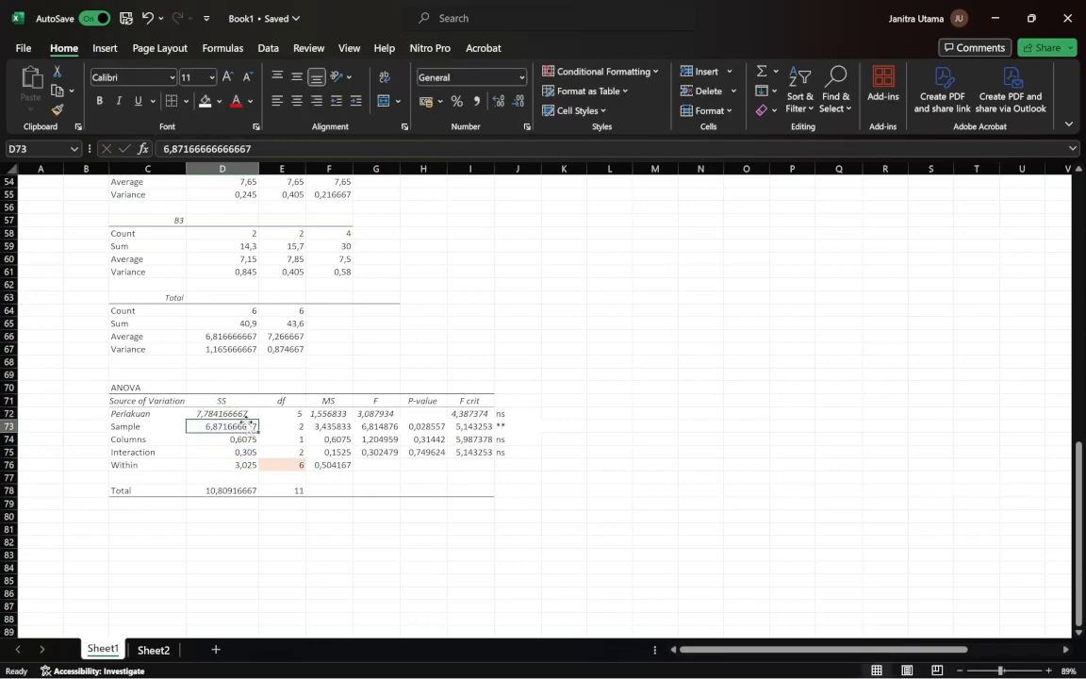
# Examine the SS and df headers and the degrees-of-freedom formula for the Perlakuan row in E72.
pyautogui.click(282, 415)
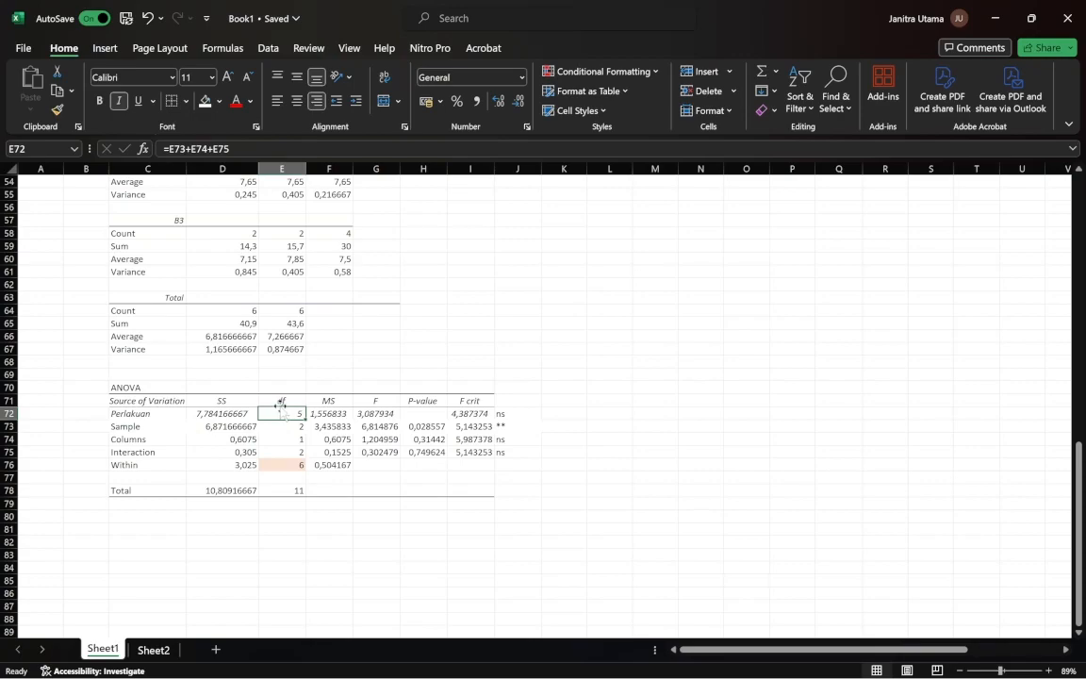
pyautogui.click(222, 401)
pyautogui.click(287, 401)
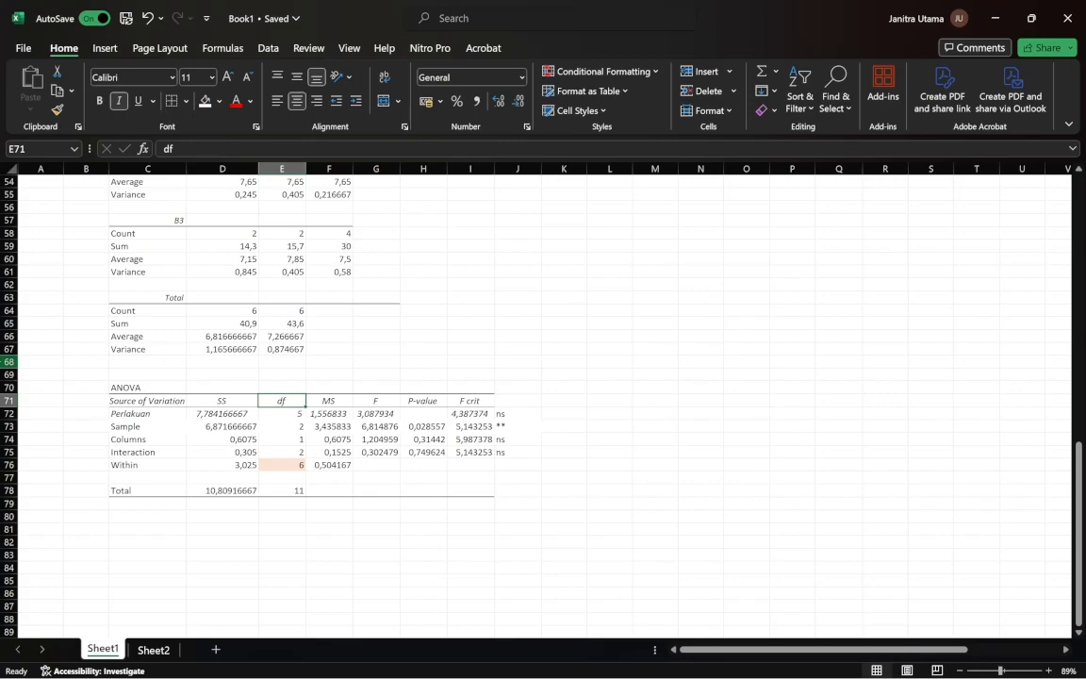
pyautogui.click(285, 415)
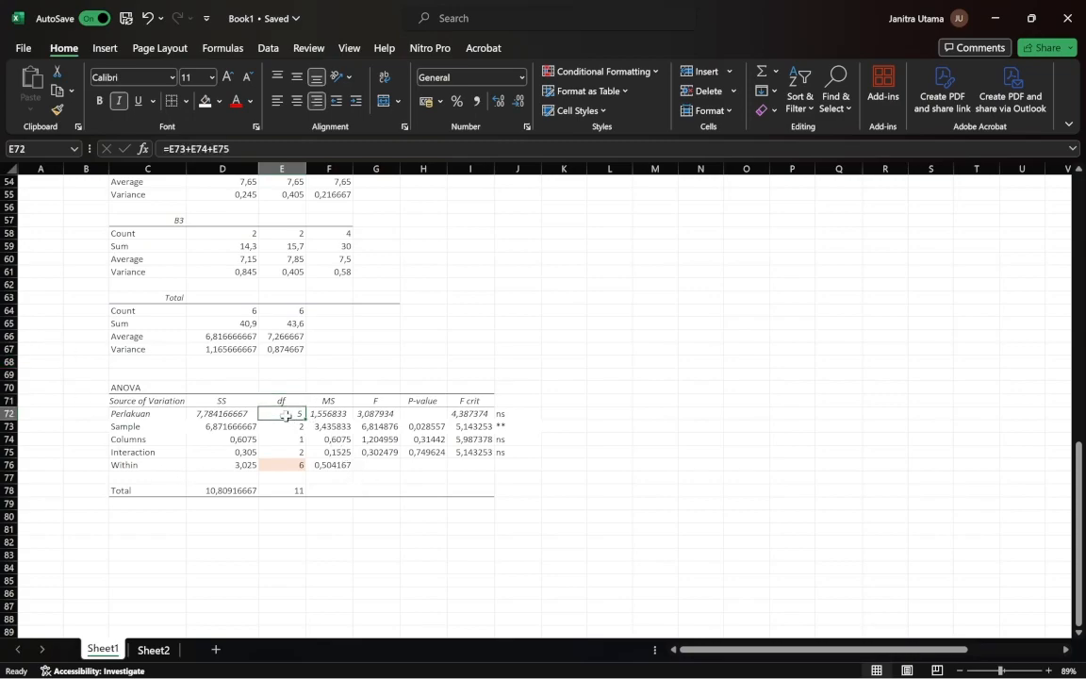
pyautogui.click(291, 403)
pyautogui.click(291, 413)
pyautogui.doubleClick(291, 413)
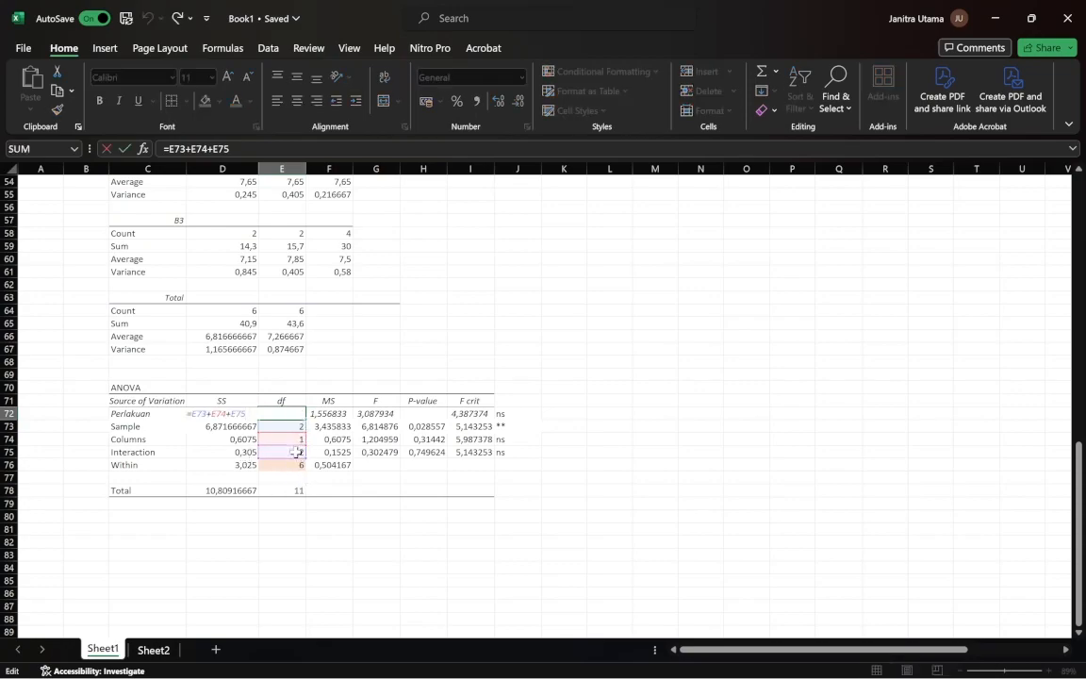
pyautogui.press('Return')
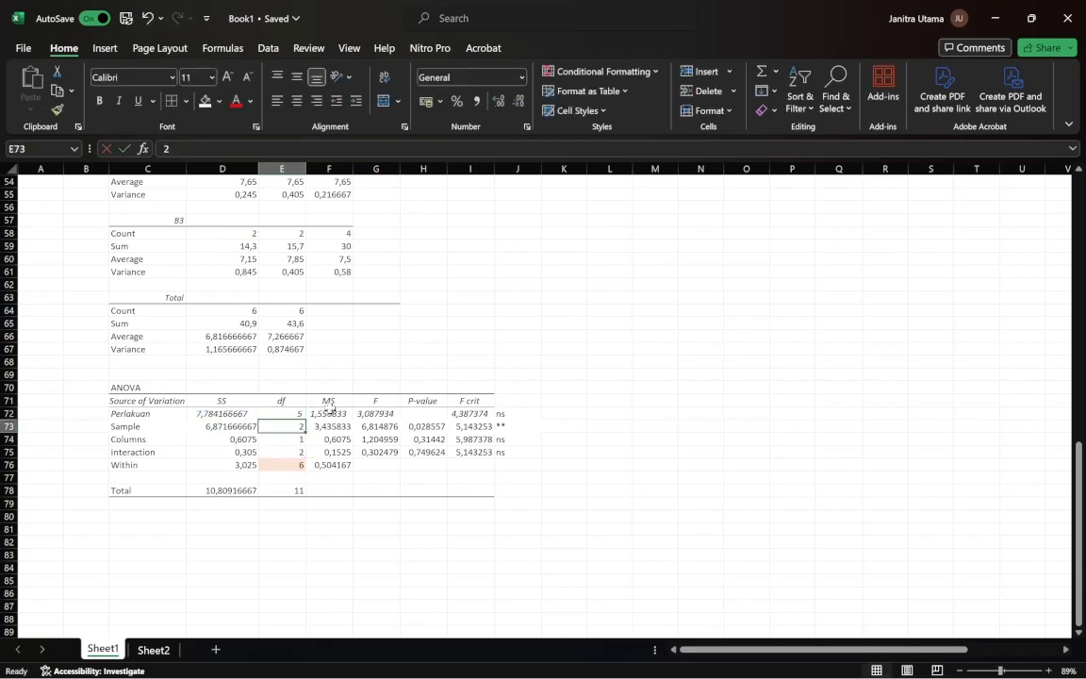
# Inspect the mean square formula for the Perlakuan row in F72.
pyautogui.click(333, 413)
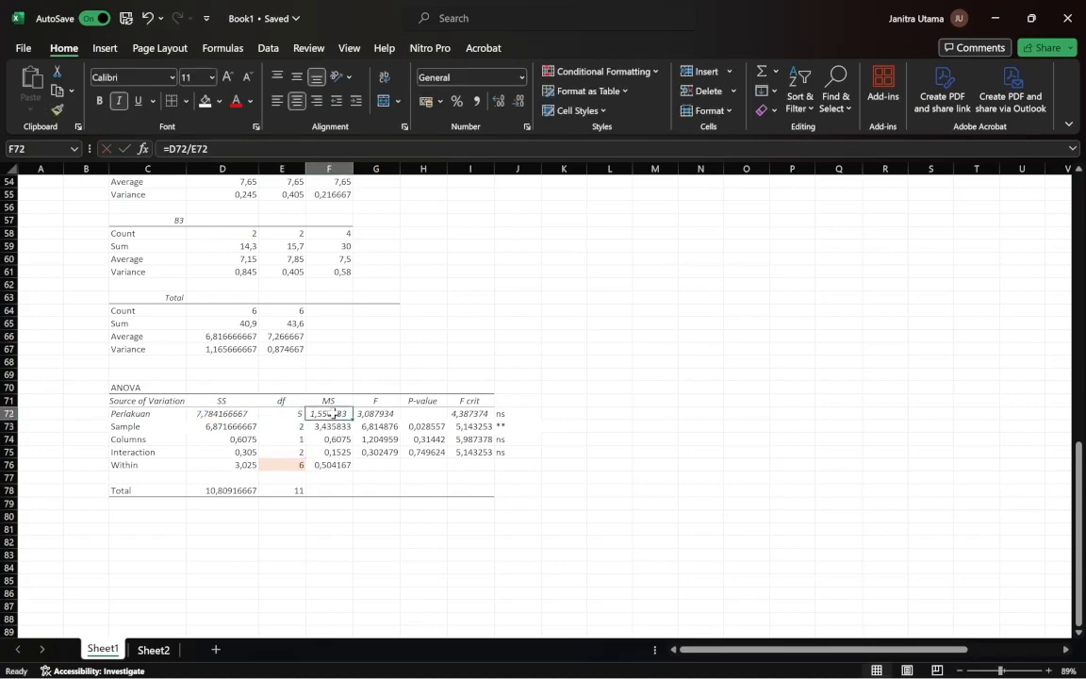
pyautogui.doubleClick(333, 412)
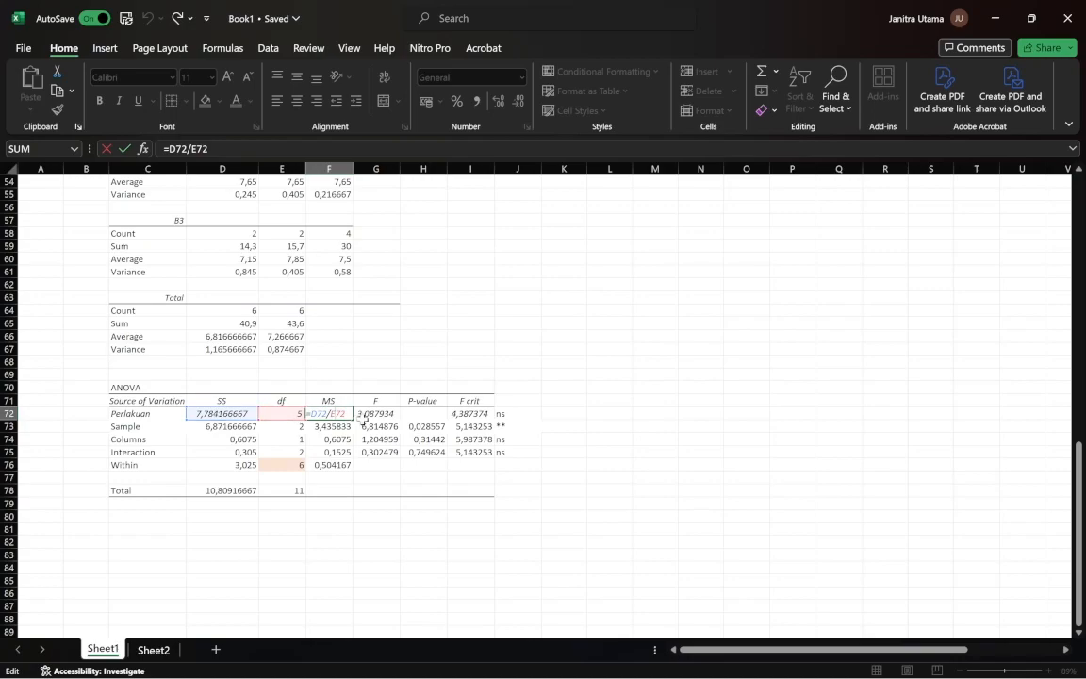
pyautogui.press('Return')
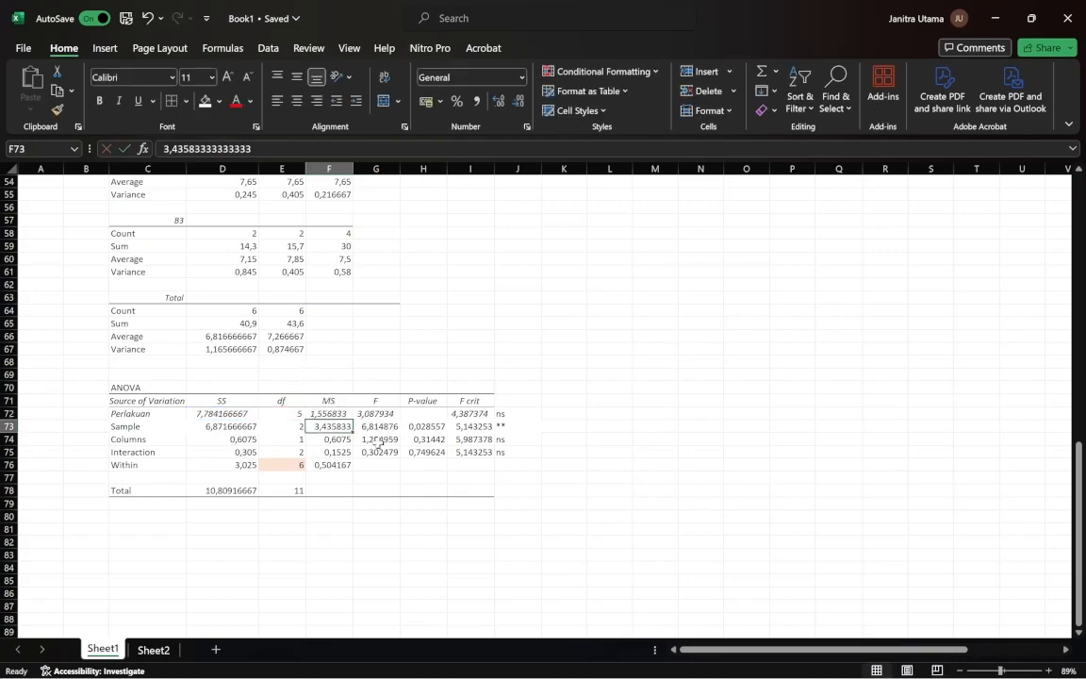
# Compare the F and F crit columns and inspect the F formula for Perlakuan in G72.
pyautogui.click(372, 416)
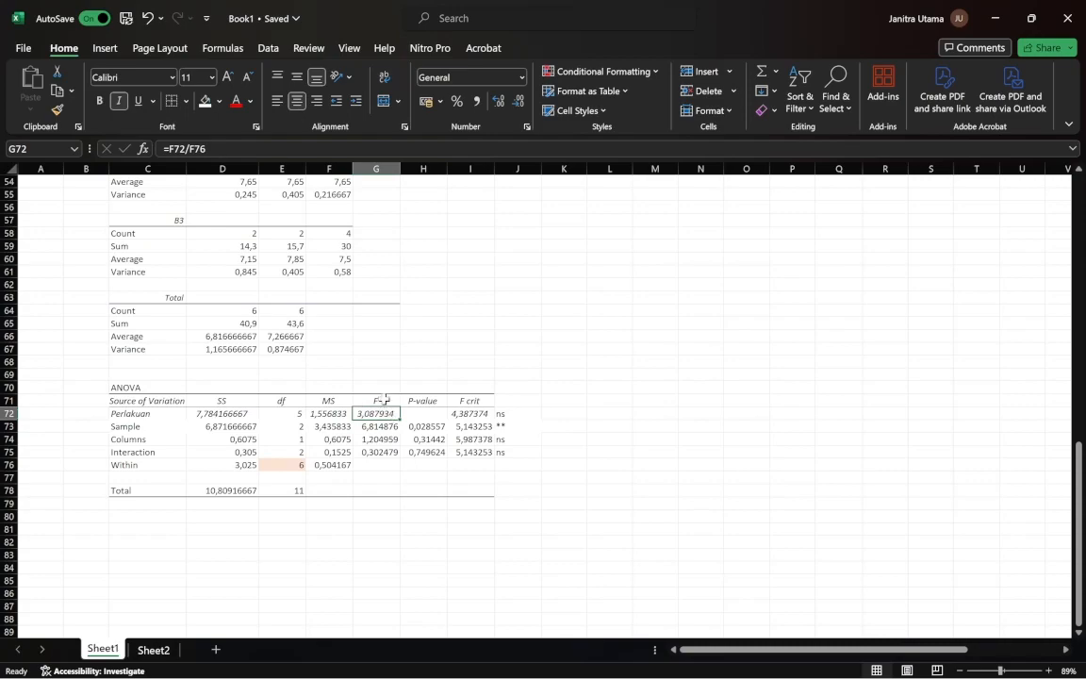
pyautogui.click(455, 402)
pyautogui.click(379, 402)
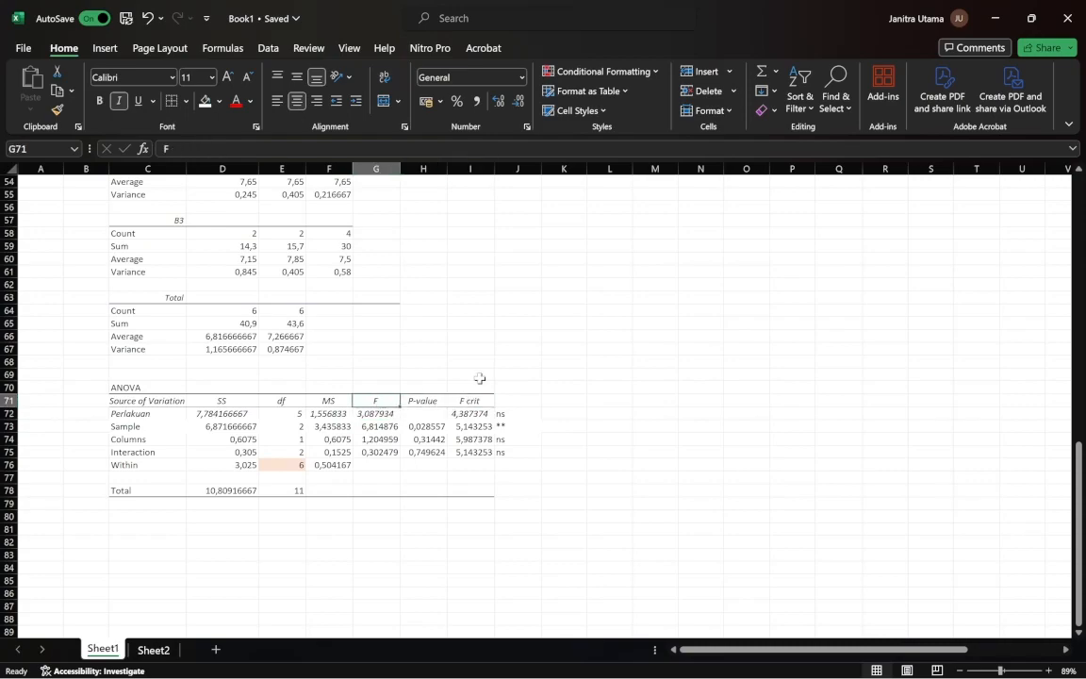
pyautogui.click(468, 400)
pyautogui.doubleClick(380, 414)
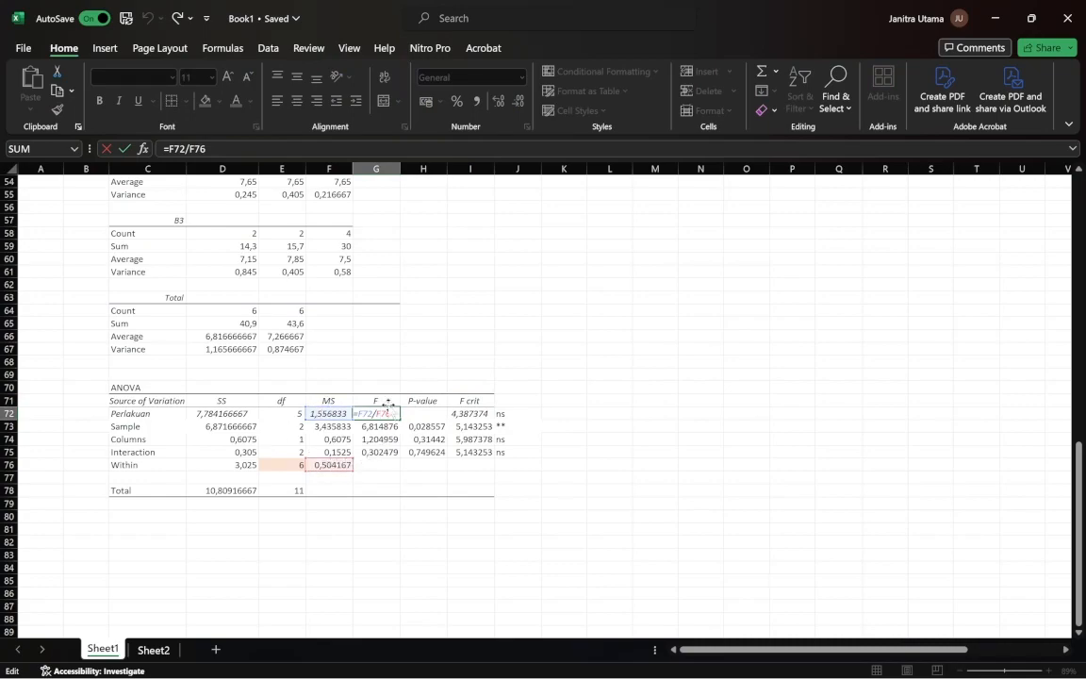
pyautogui.press('Return')
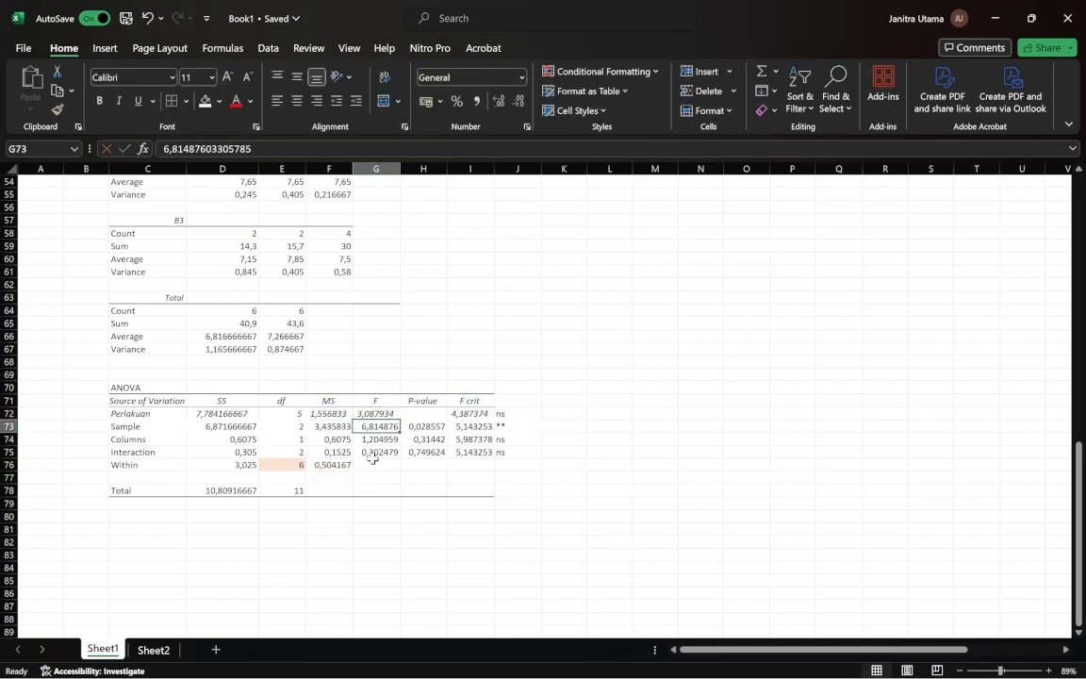
# Inspect the FINV formula and its degrees-of-freedom arguments for the Perlakuan F crit in I72.
pyautogui.click(473, 413)
pyautogui.doubleClick(473, 413)
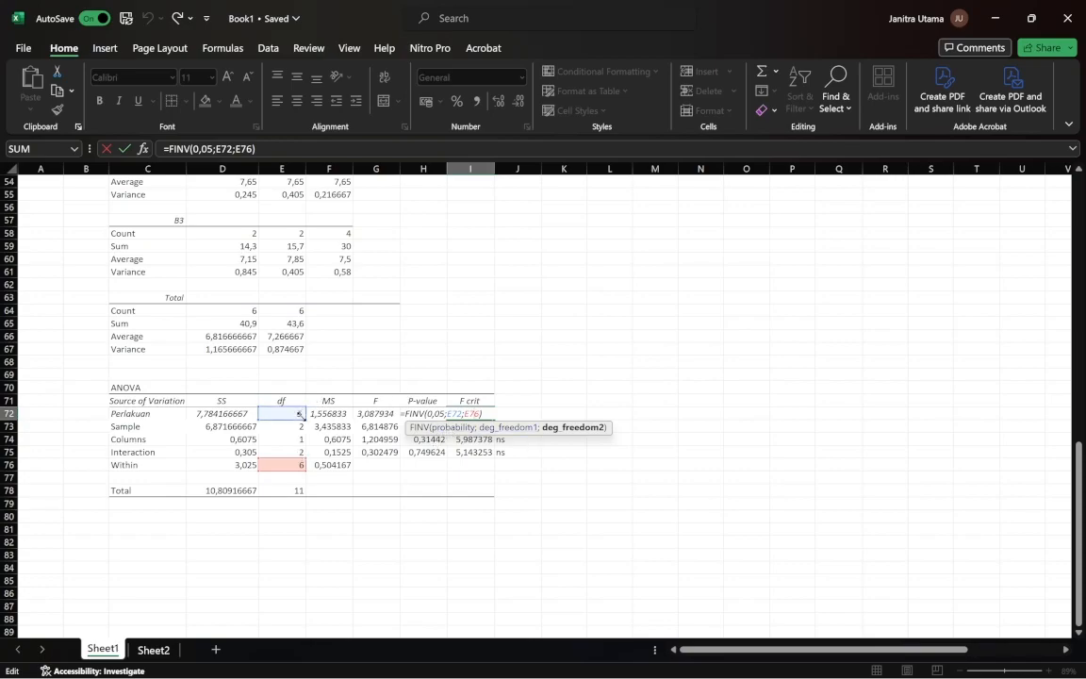
pyautogui.press('Return')
pyautogui.click(488, 413)
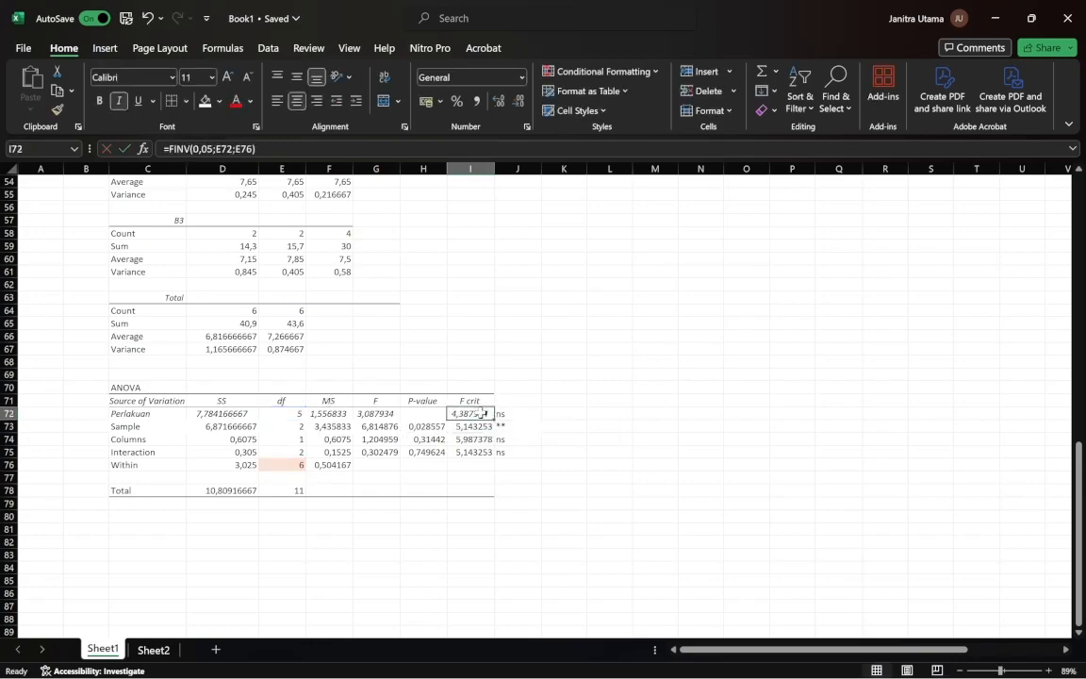
# Review the significance notations in J72:J75 and the logical test and outcomes of the IF formula in J72.
pyautogui.click(526, 413)
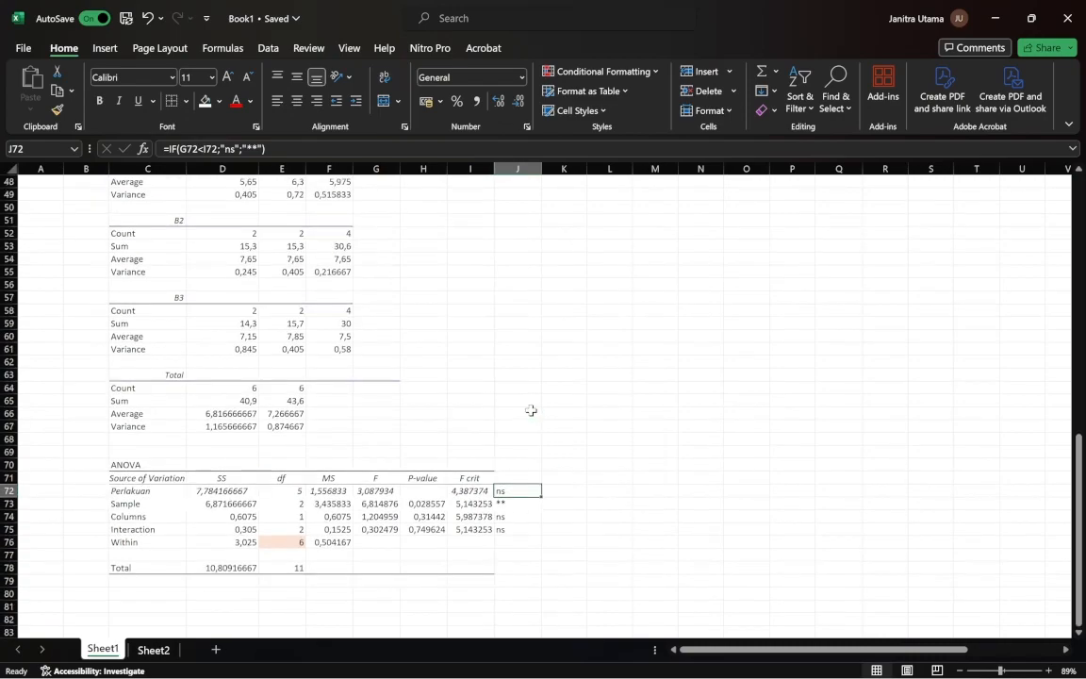
pyautogui.click(564, 452)
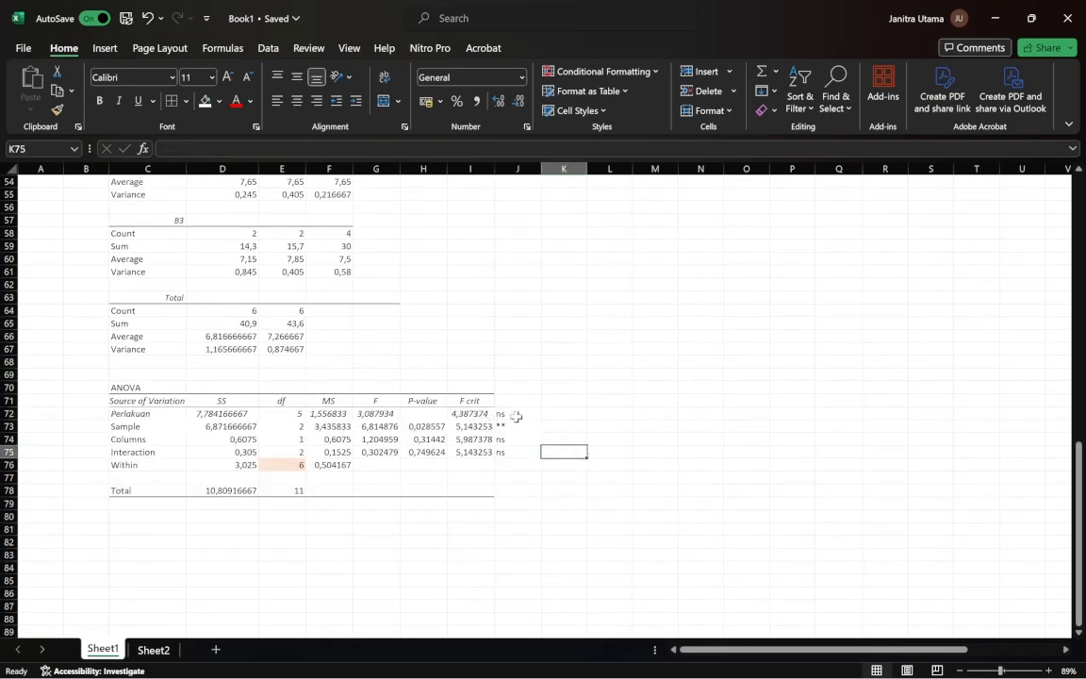
pyautogui.moveTo(514, 414); pyautogui.dragTo(514, 450)
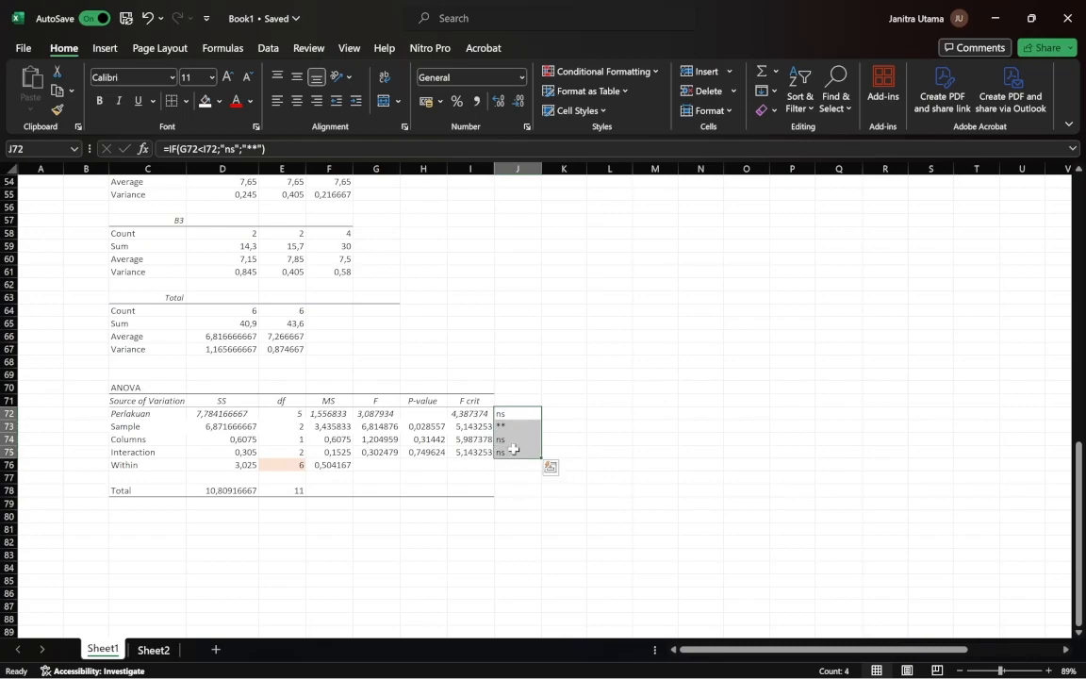
pyautogui.click(565, 413)
pyautogui.click(500, 415)
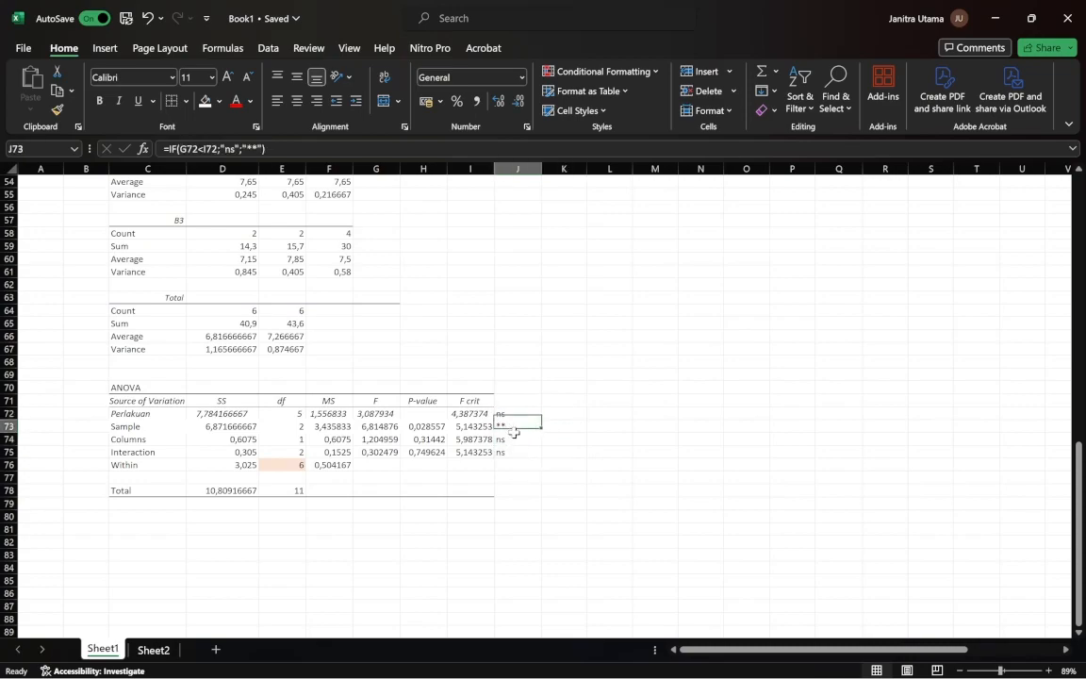
pyautogui.click(554, 438)
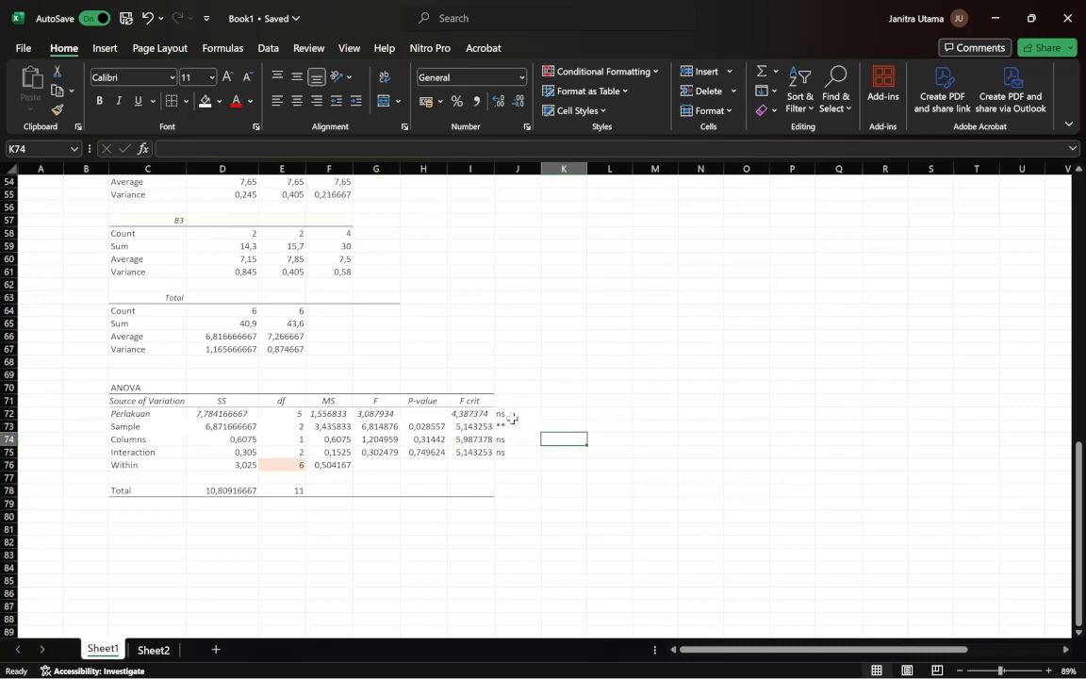
pyautogui.click(510, 417)
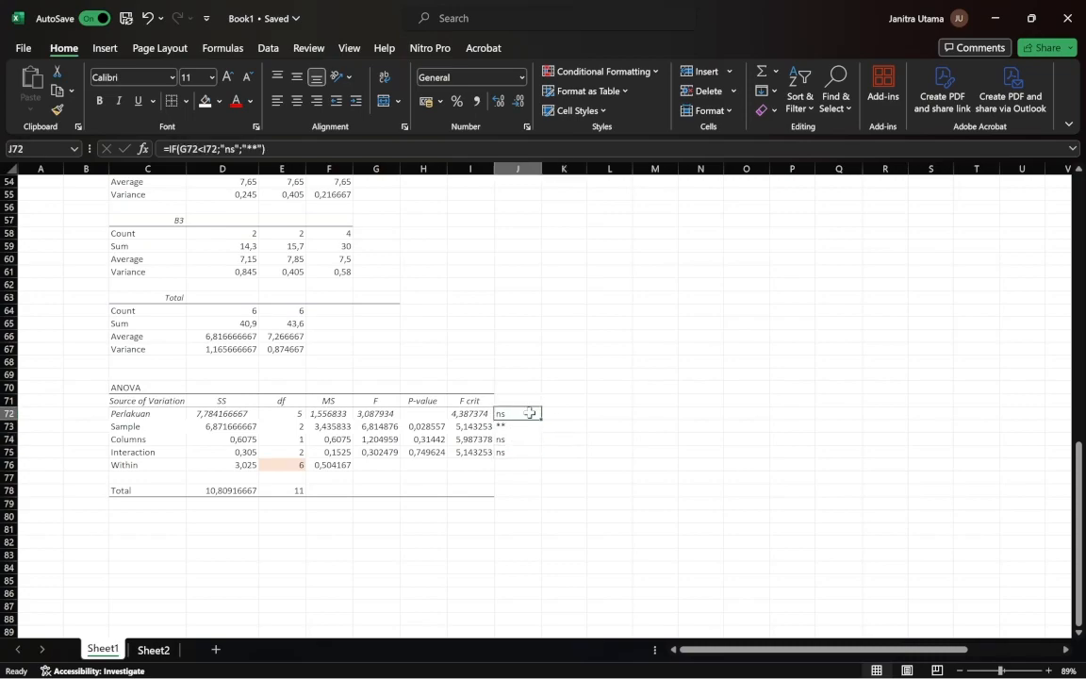
pyautogui.doubleClick(530, 412)
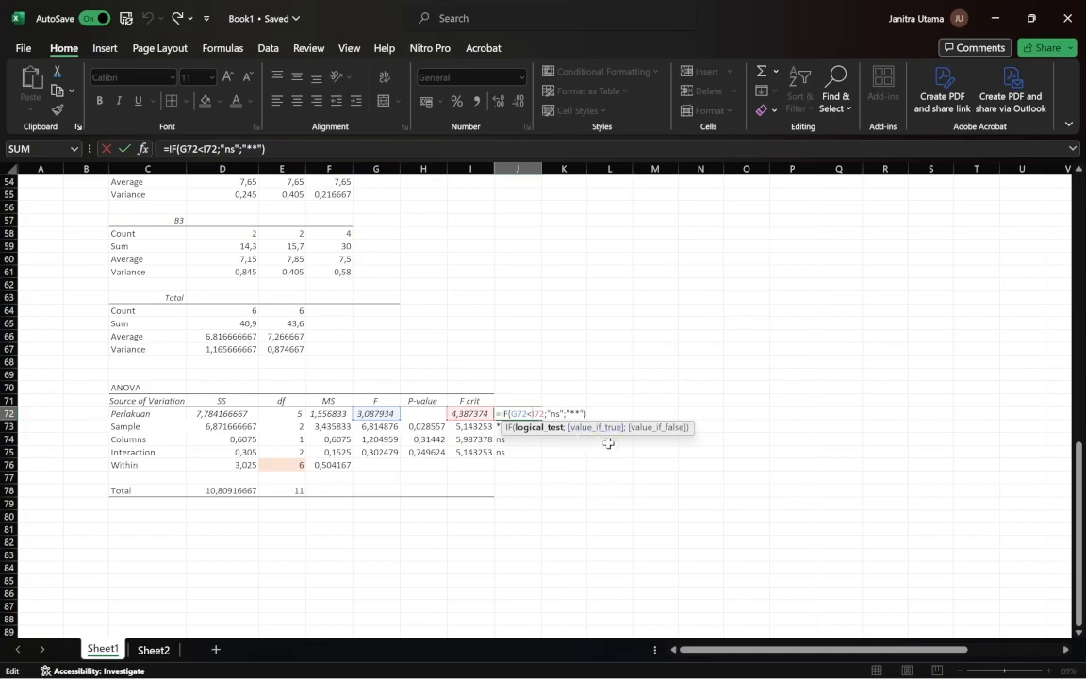
pyautogui.press('Return')
pyautogui.click(517, 413)
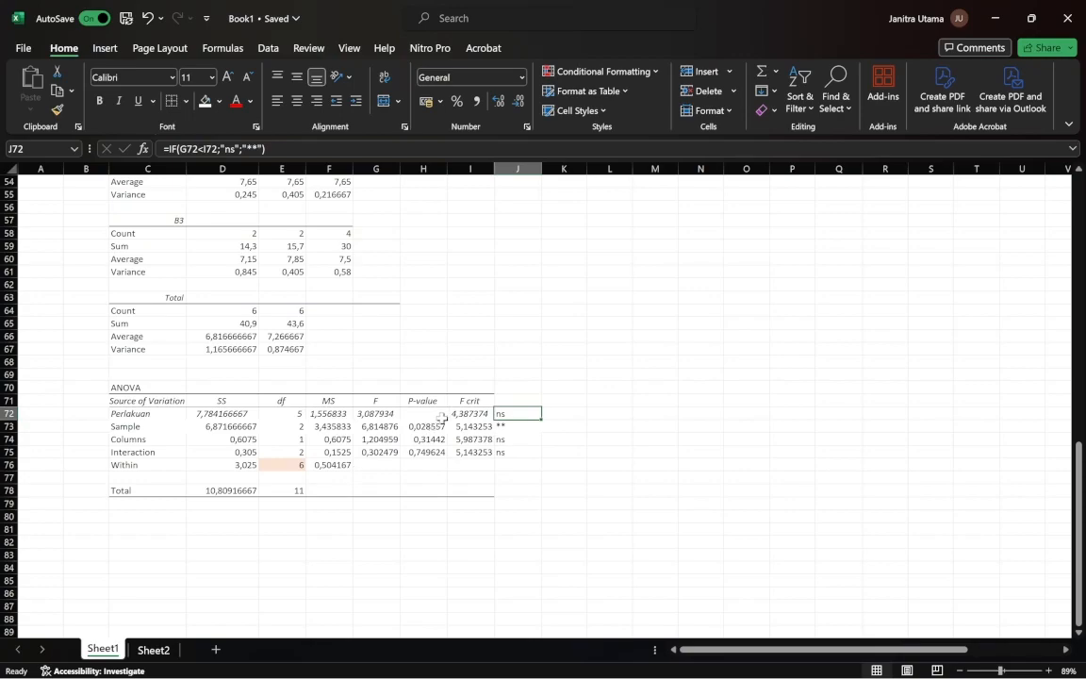
# Compare the Perlakuan row's F in G72 with its F crit in I72, checking the P-value column and the notation in J72.
pyautogui.click(374, 415)
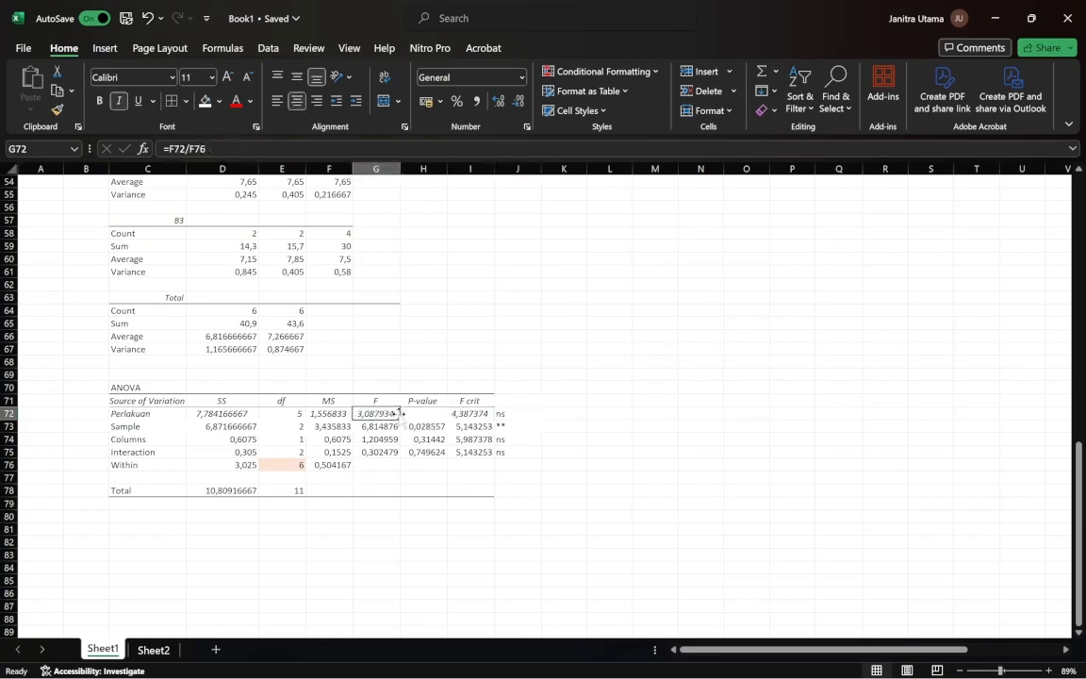
pyautogui.click(423, 413)
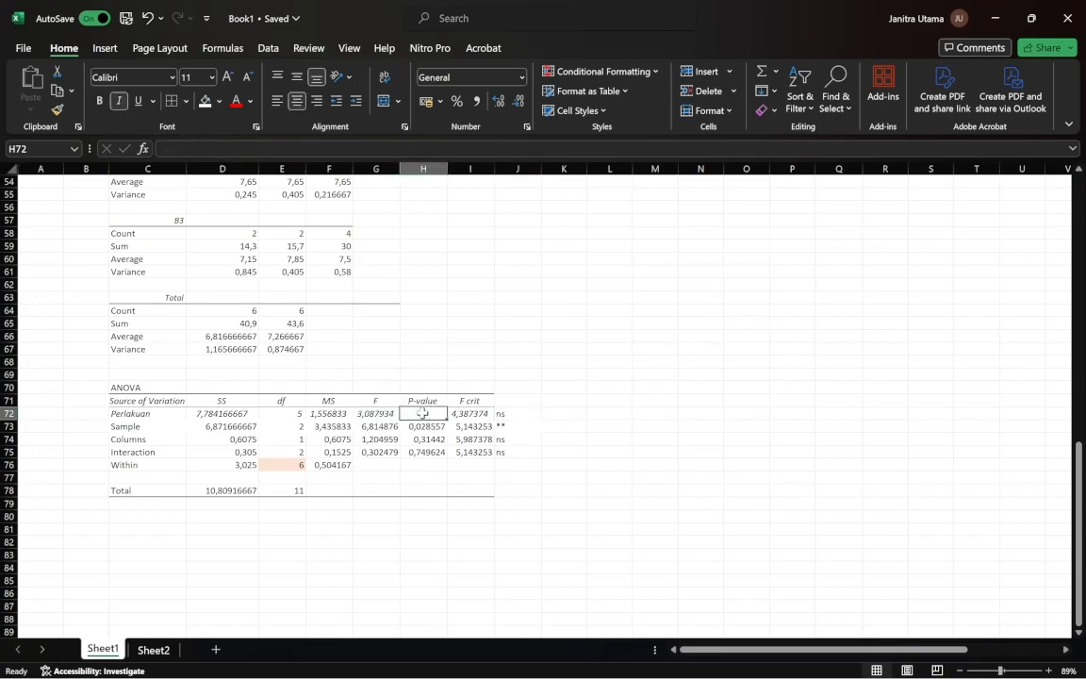
pyautogui.click(504, 415)
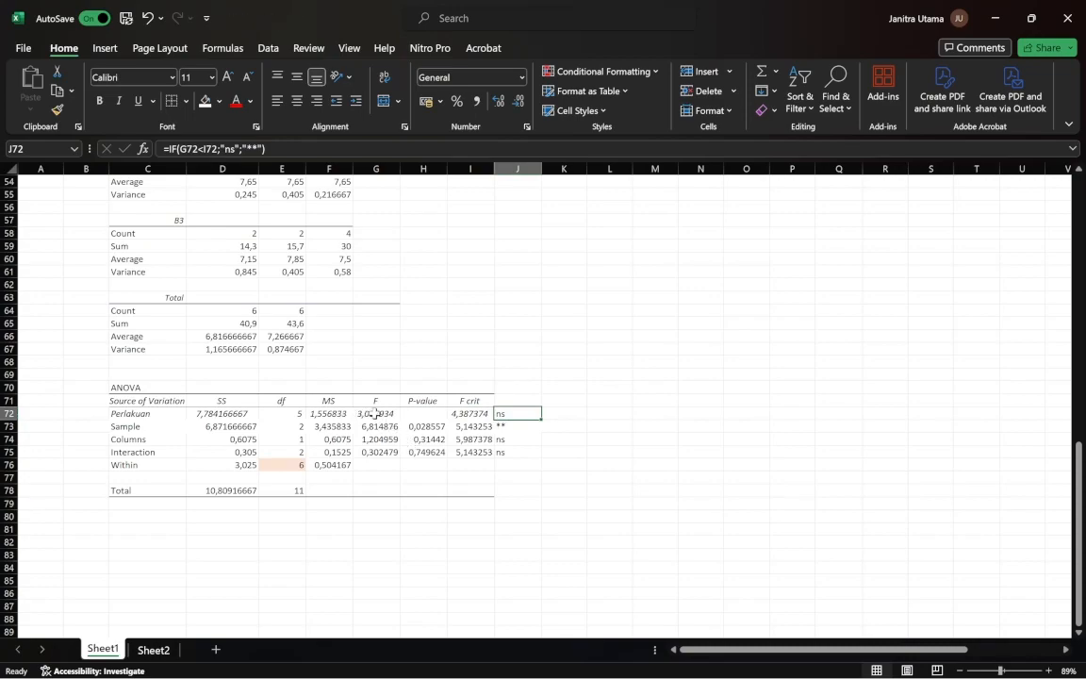
pyautogui.click(376, 415)
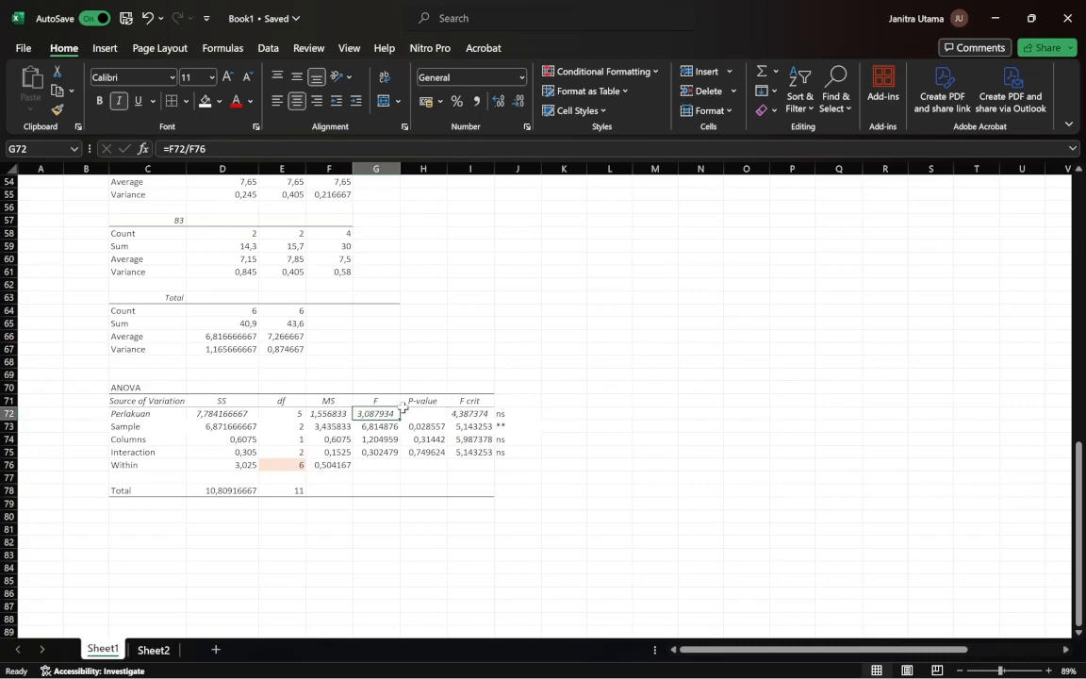
pyautogui.click(485, 415)
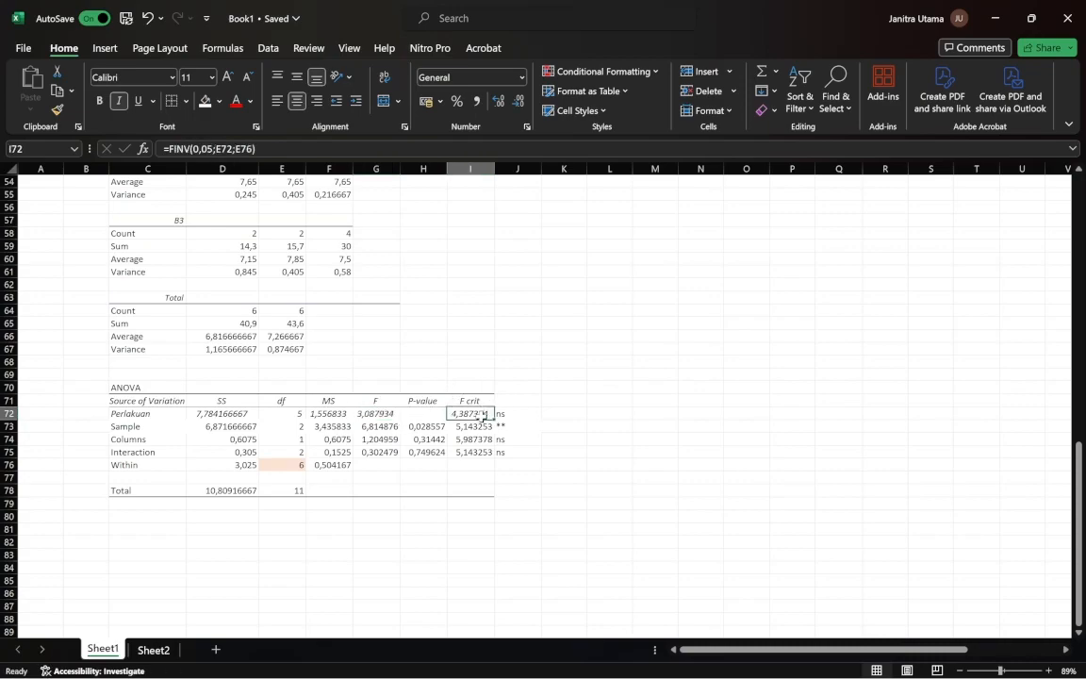
pyautogui.click(507, 415)
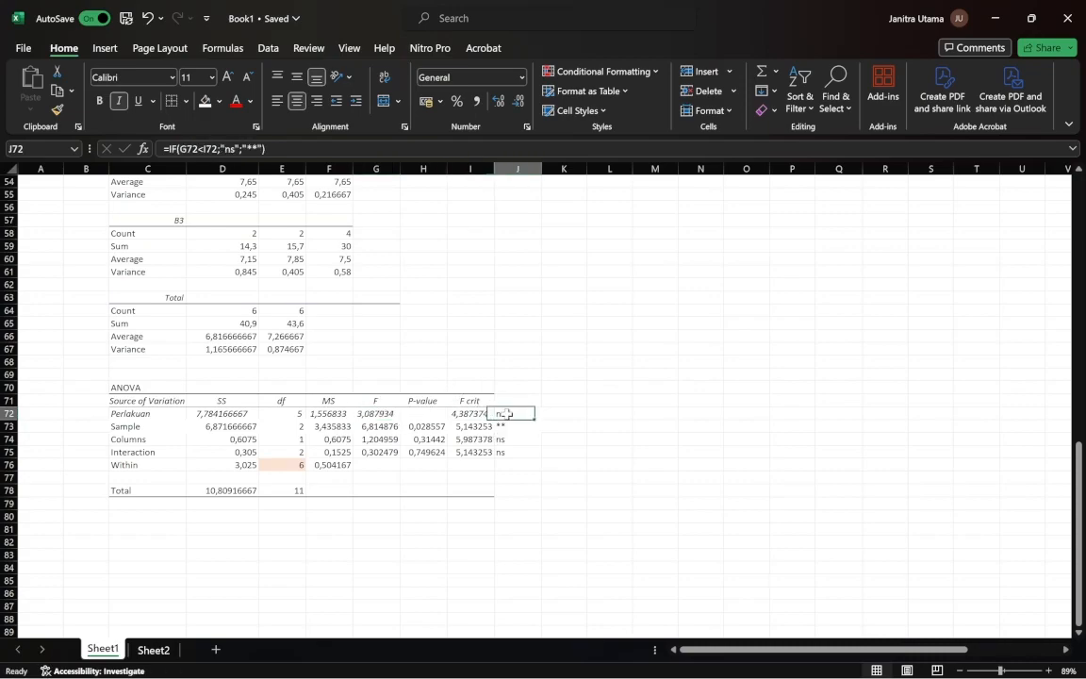
pyautogui.click(424, 425)
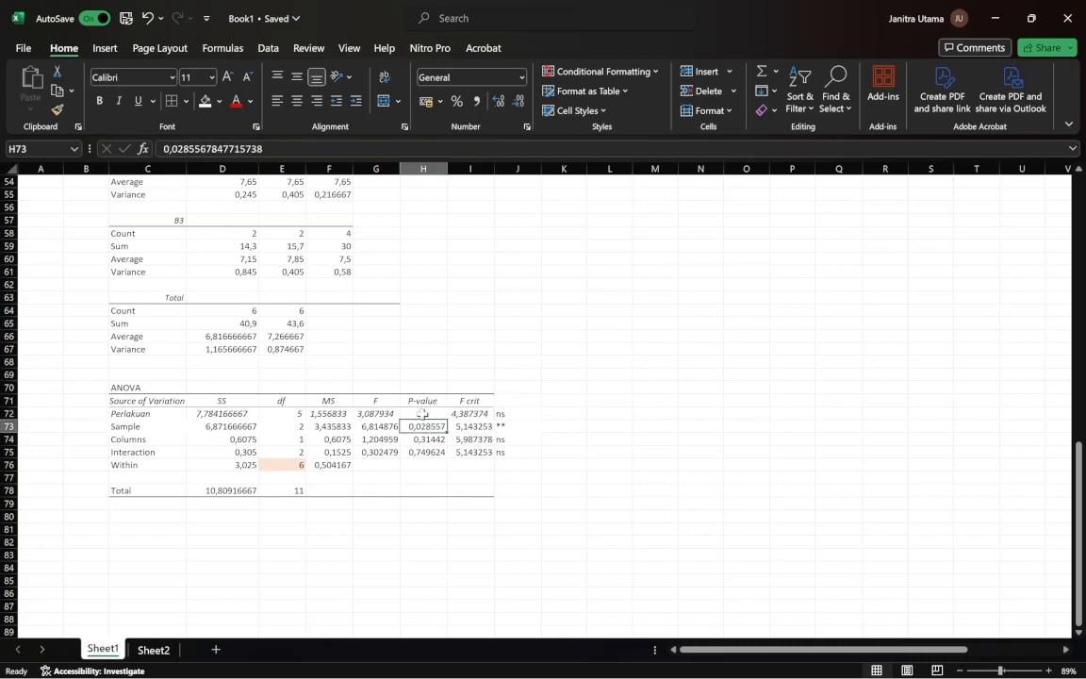
pyautogui.click(426, 412)
pyautogui.click(510, 413)
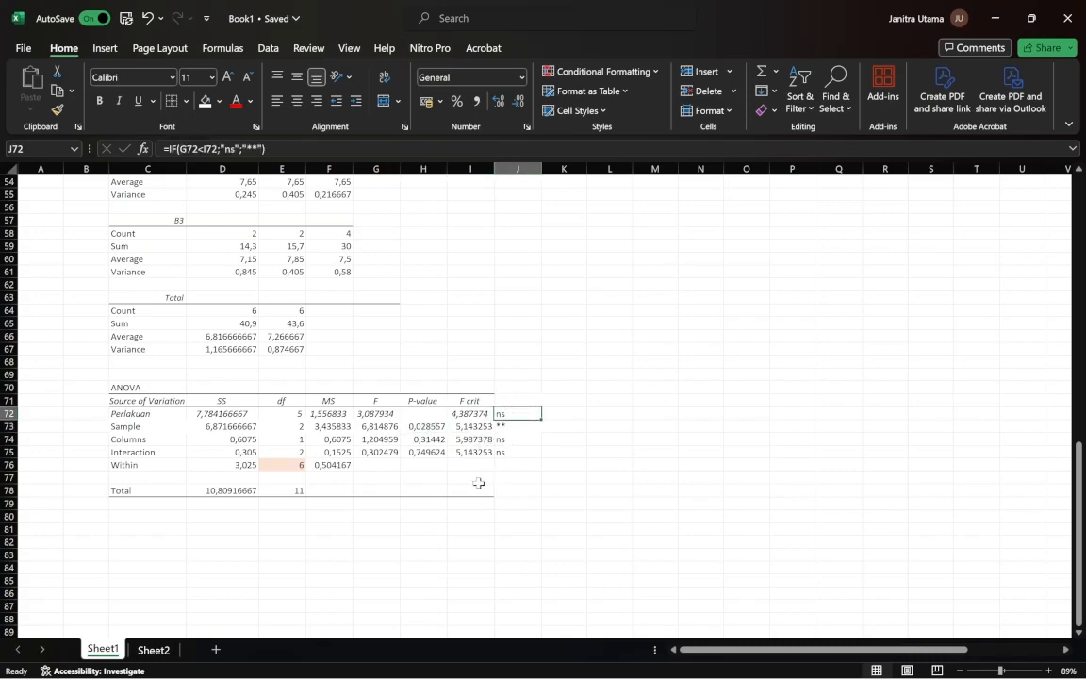
# Compare the Sample row's F in G73 with its F crit, the Perlakuan F in G72, and the significance notation in J73.
pyautogui.click(520, 427)
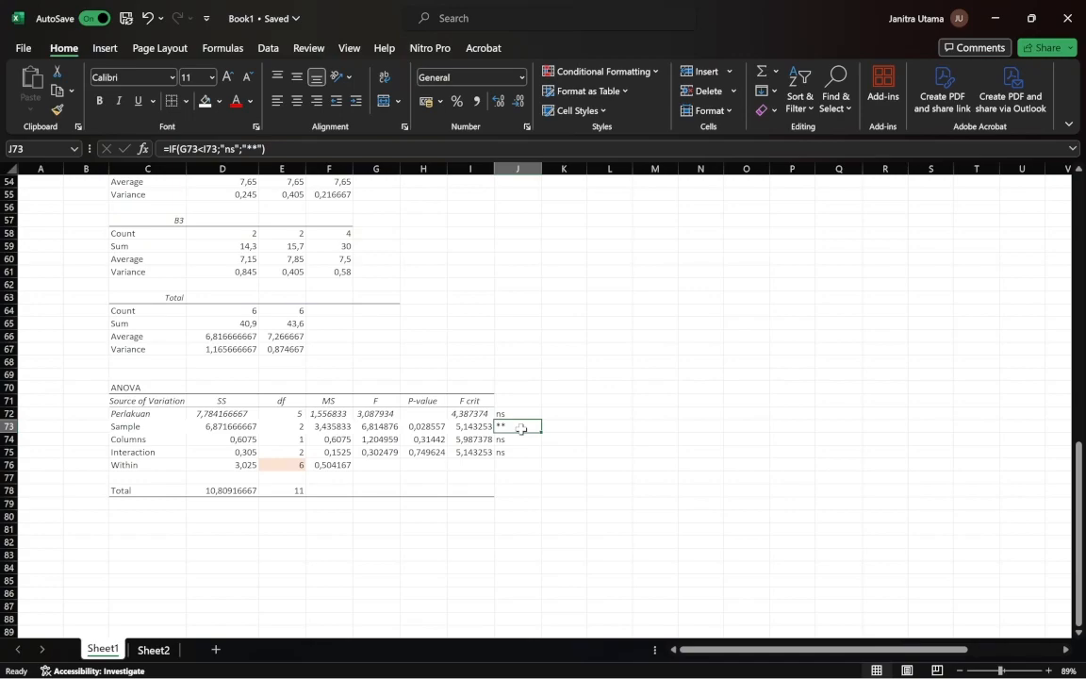
pyautogui.moveTo(384, 436); pyautogui.dragTo(380, 431)
pyautogui.click(406, 416)
pyautogui.click(387, 429)
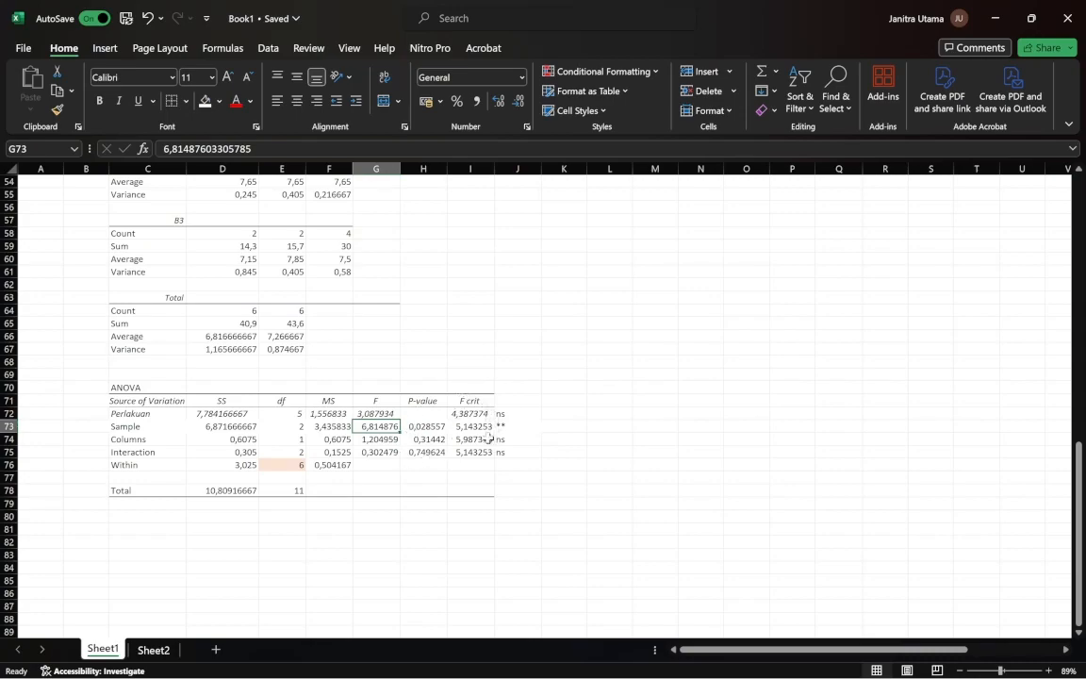
pyautogui.click(507, 424)
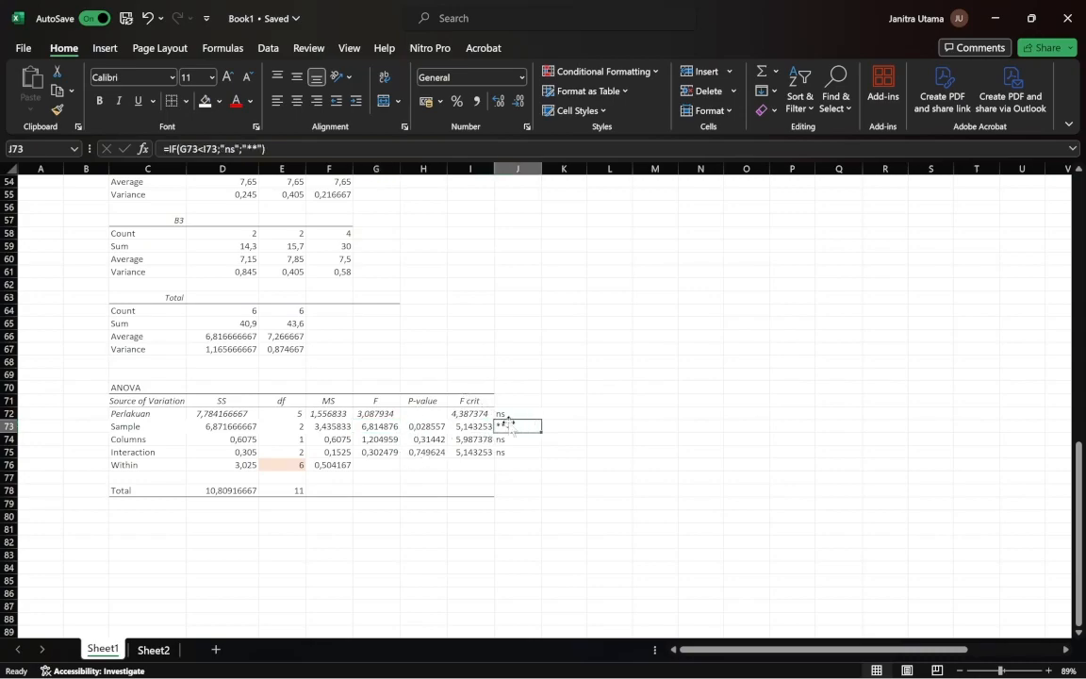
pyautogui.click(389, 414)
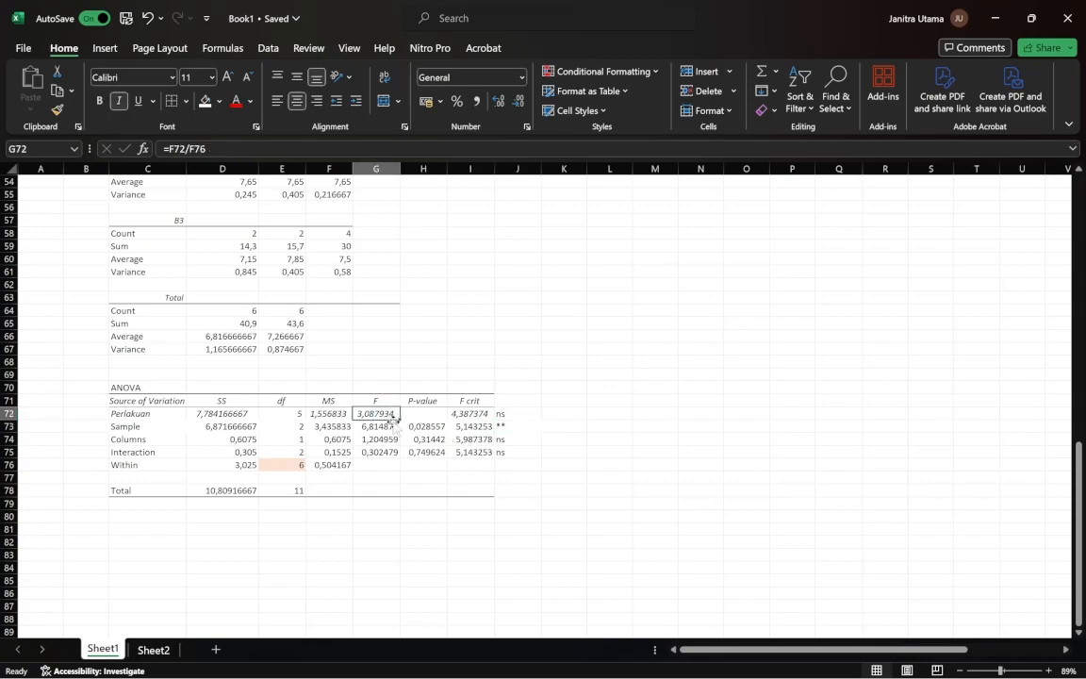
pyautogui.click(387, 426)
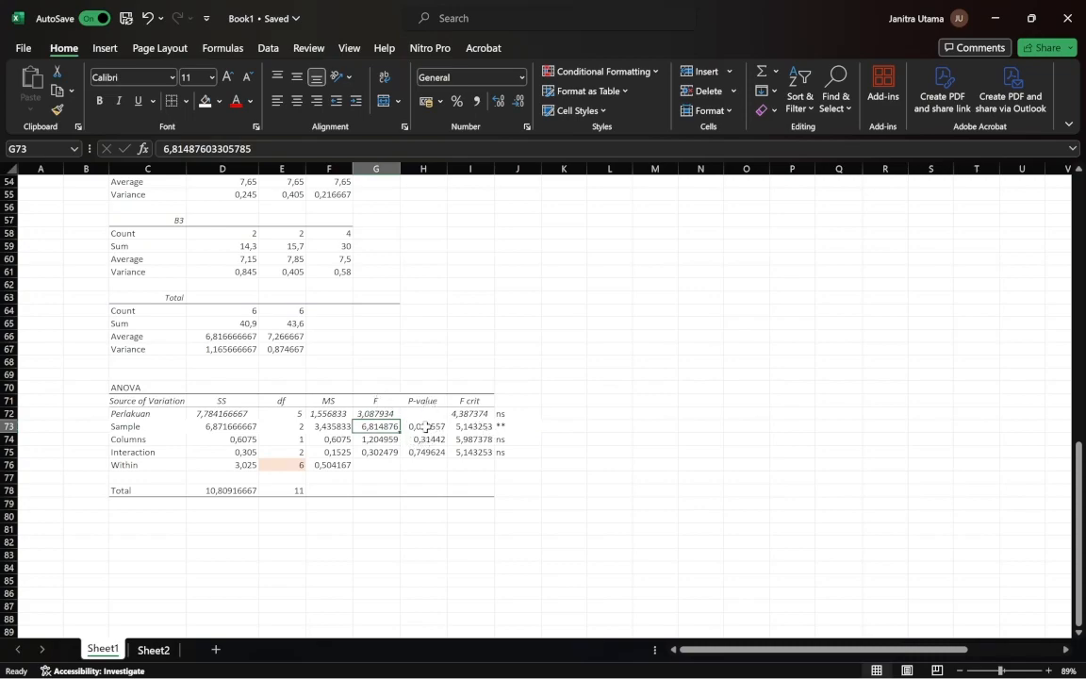
pyautogui.click(517, 425)
pyautogui.click(588, 400)
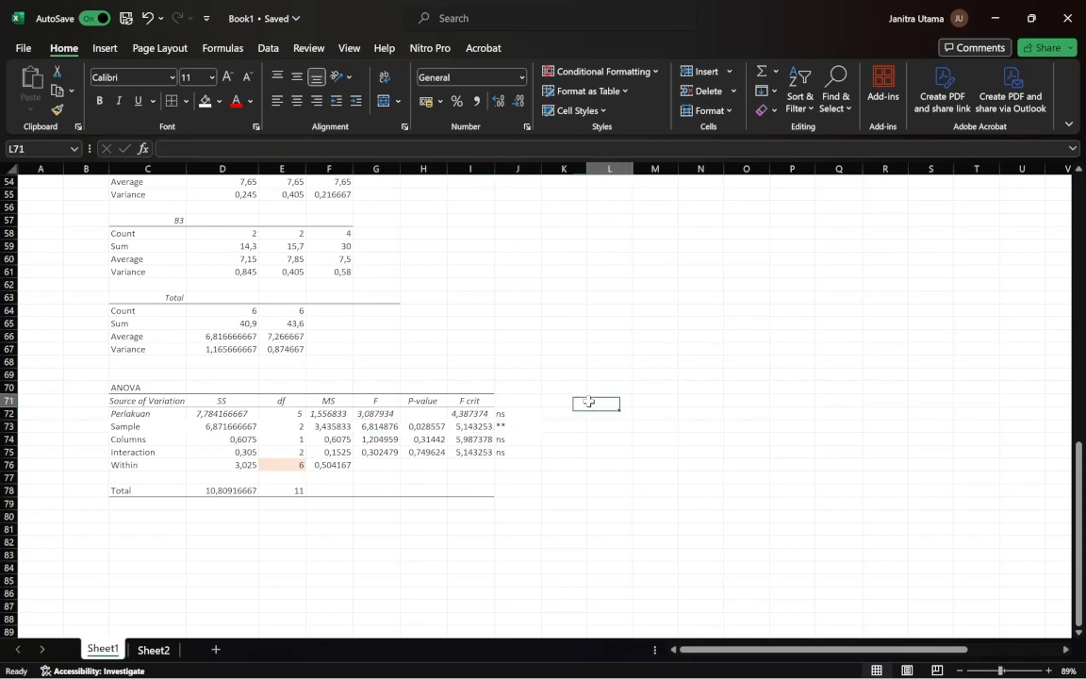
# Review the Columns row's F, P-value and F crit against the significance notation in J74.
pyautogui.click(517, 441)
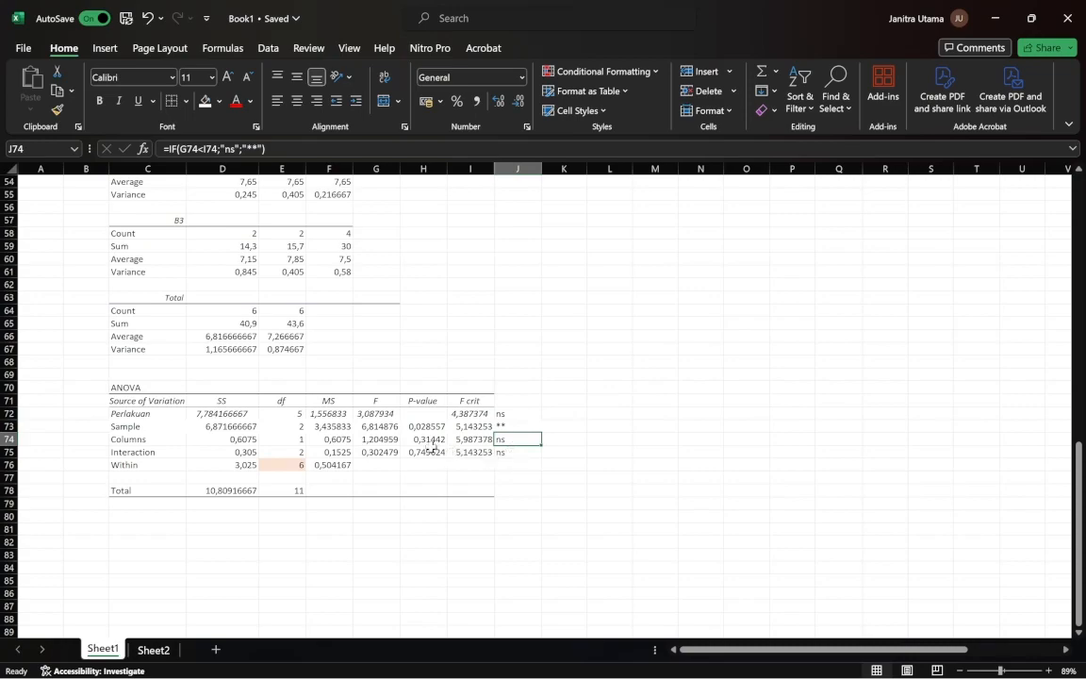
pyautogui.click(371, 438)
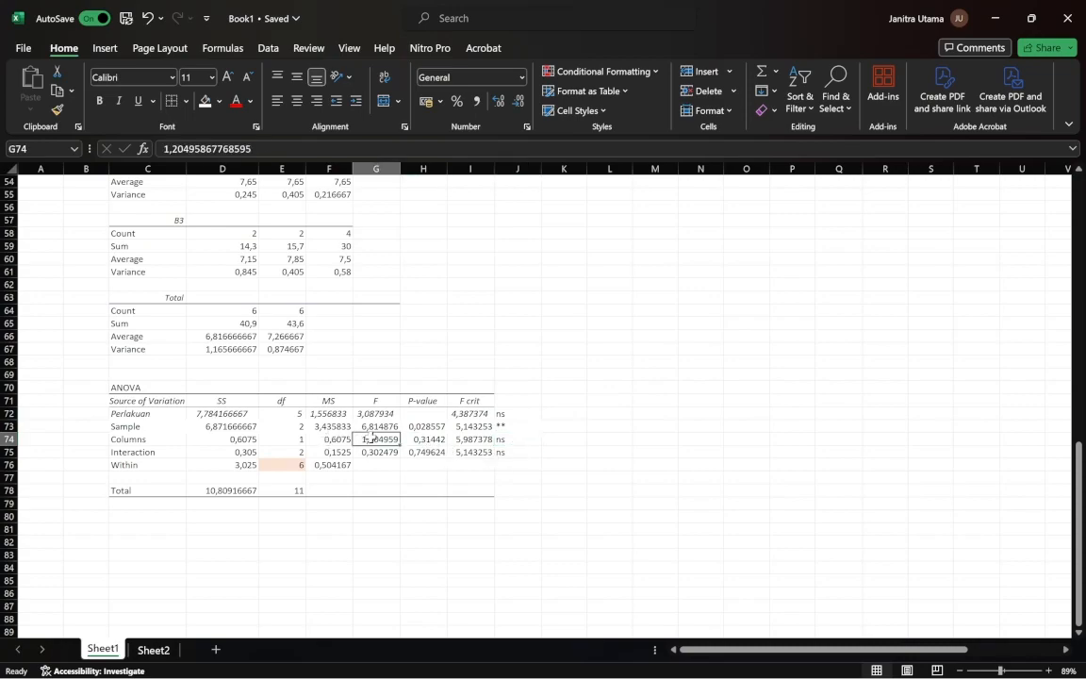
pyautogui.click(428, 440)
pyautogui.click(454, 440)
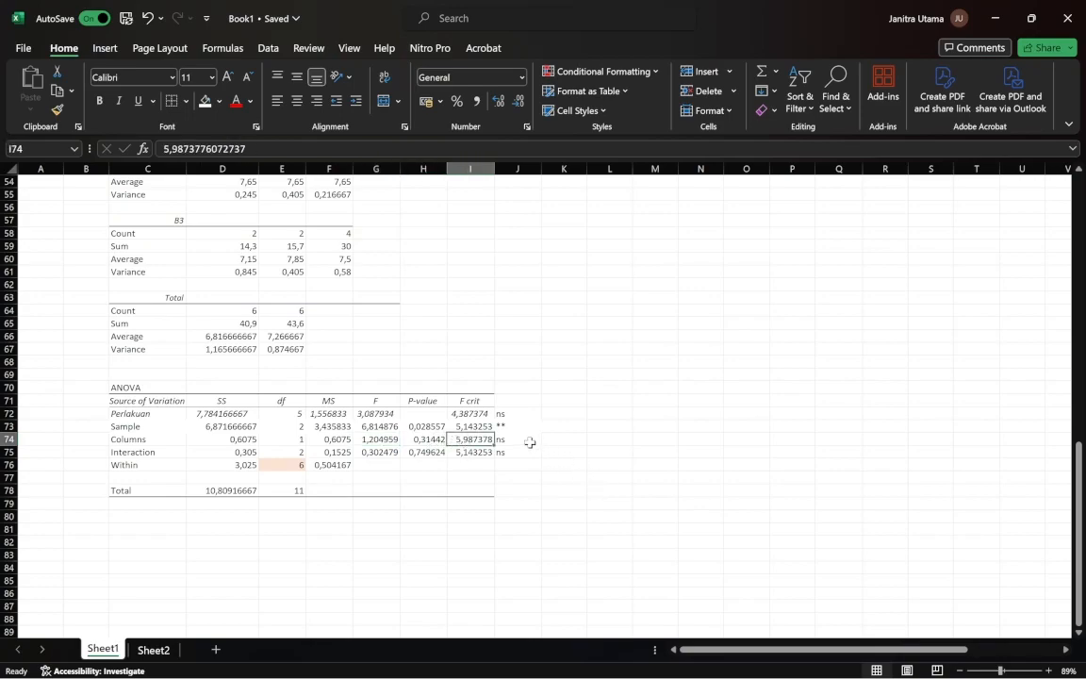
pyautogui.click(529, 442)
# Review the Interaction row's F and P-value against the significance notation in J75.
pyautogui.click(525, 452)
pyautogui.click(393, 452)
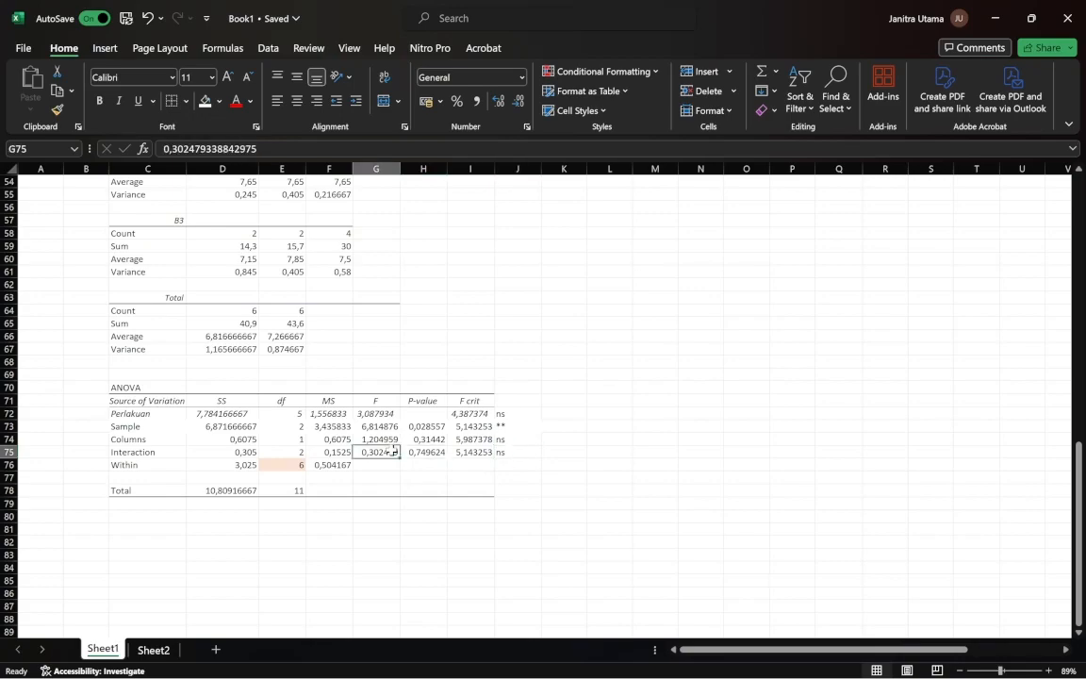
pyautogui.click(435, 451)
pyautogui.click(479, 462)
pyautogui.moveTo(509, 449); pyautogui.dragTo(511, 444)
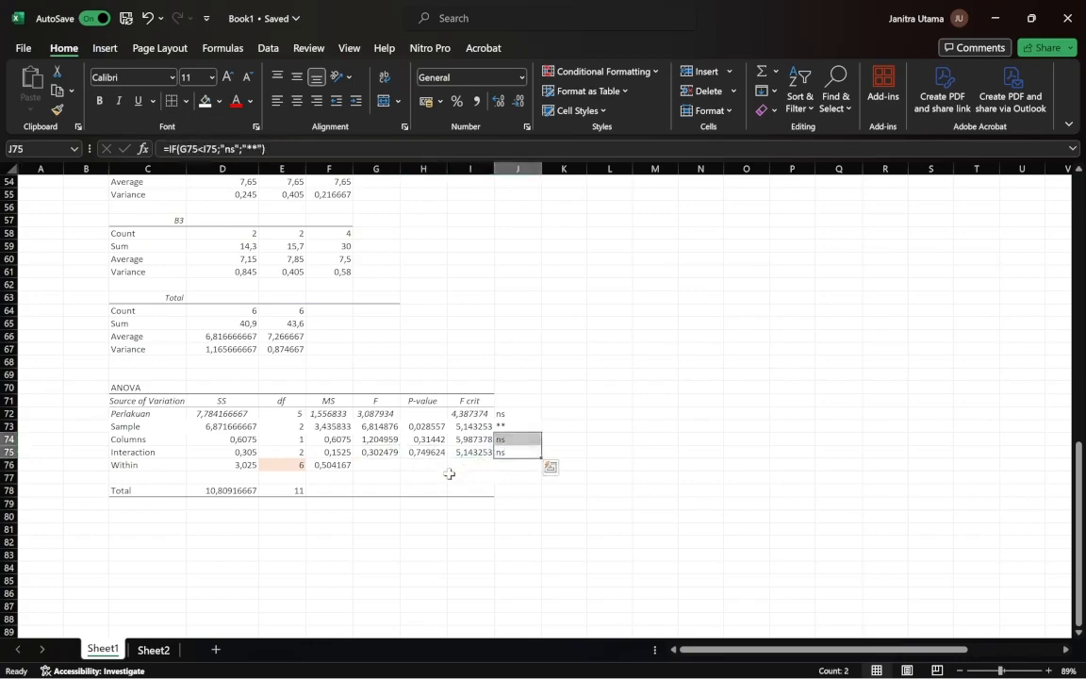
pyautogui.click(553, 404)
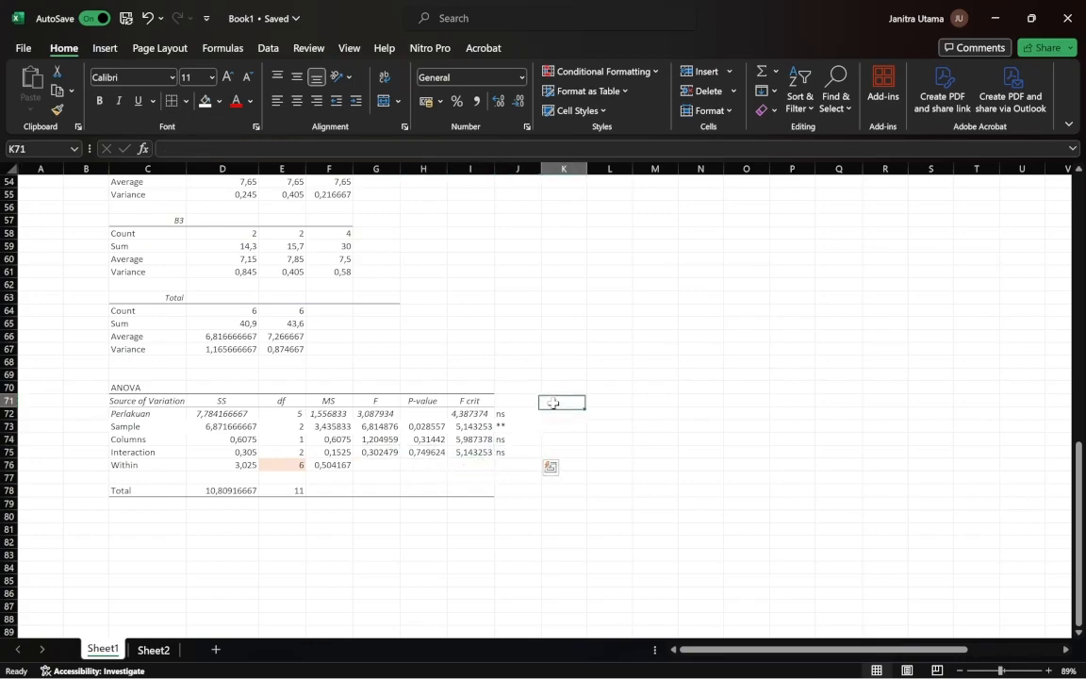
# Highlight the Sample row of the ANOVA table, C73:J73, with a light gray fill.
pyautogui.click(510, 426)
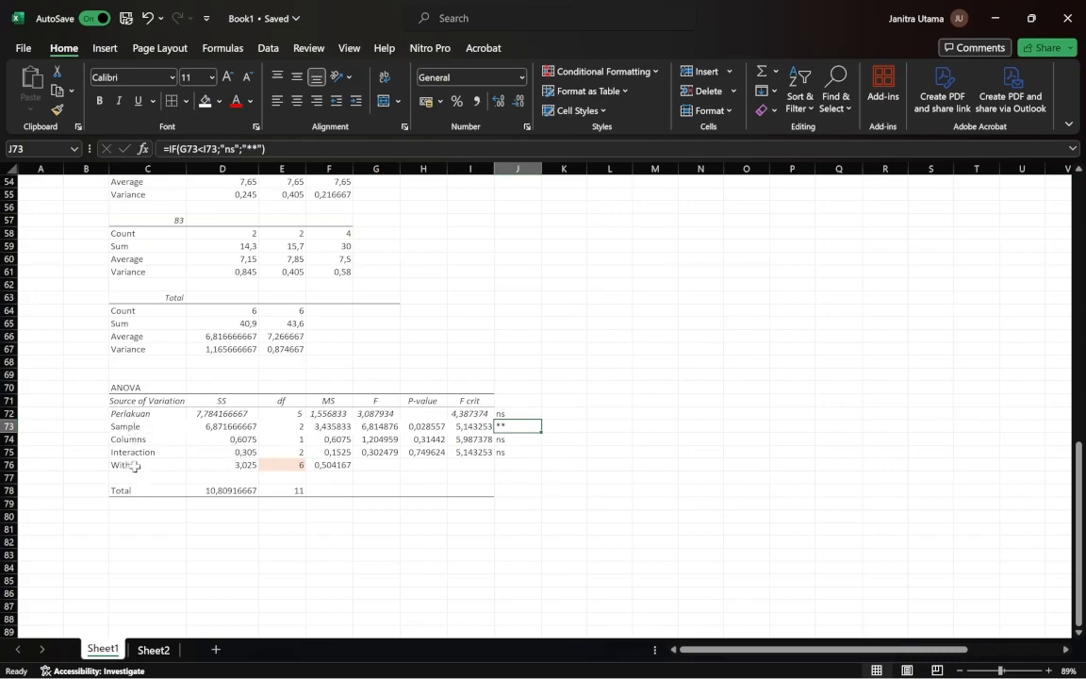
pyautogui.moveTo(117, 427); pyautogui.dragTo(528, 426)
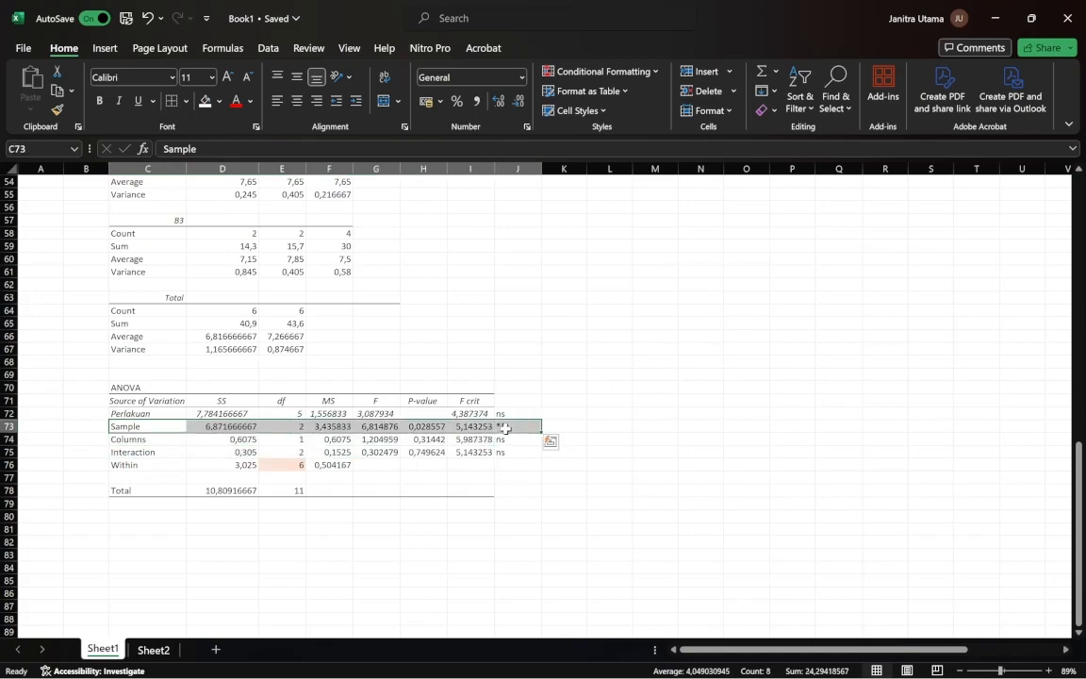
pyautogui.click(219, 100)
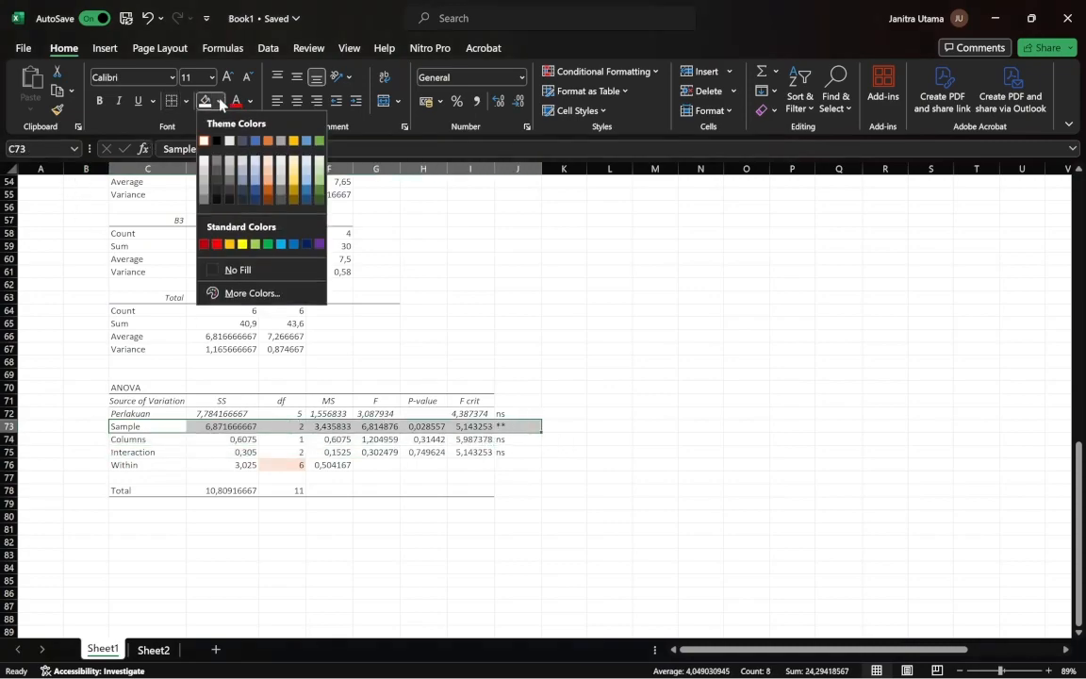
pyautogui.click(277, 175)
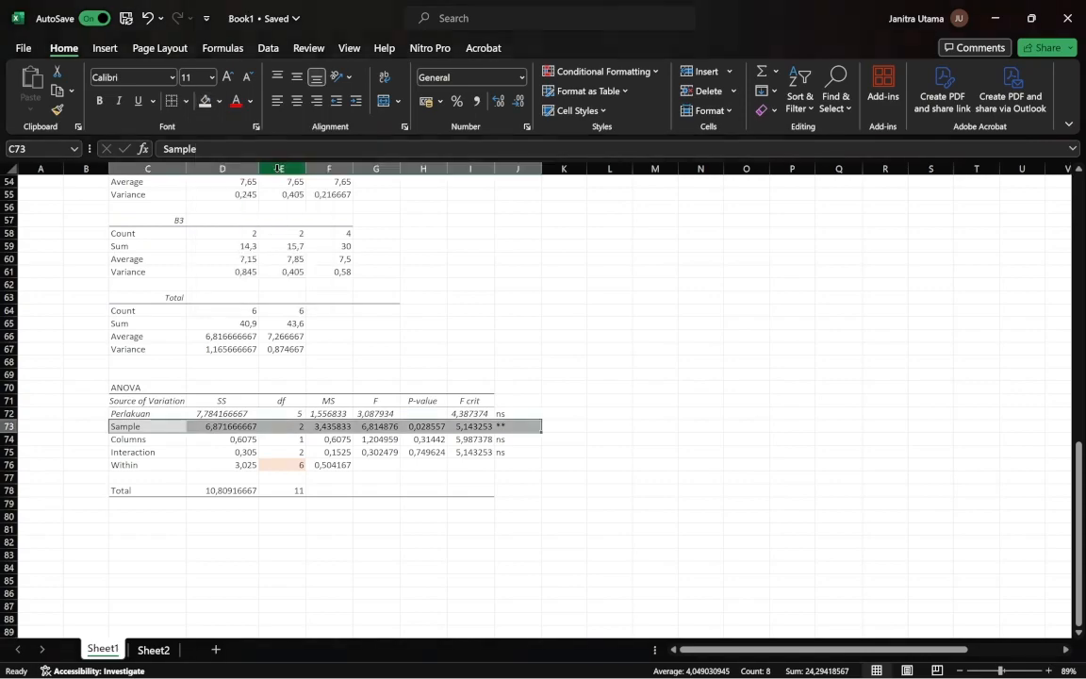
pyautogui.click(609, 349)
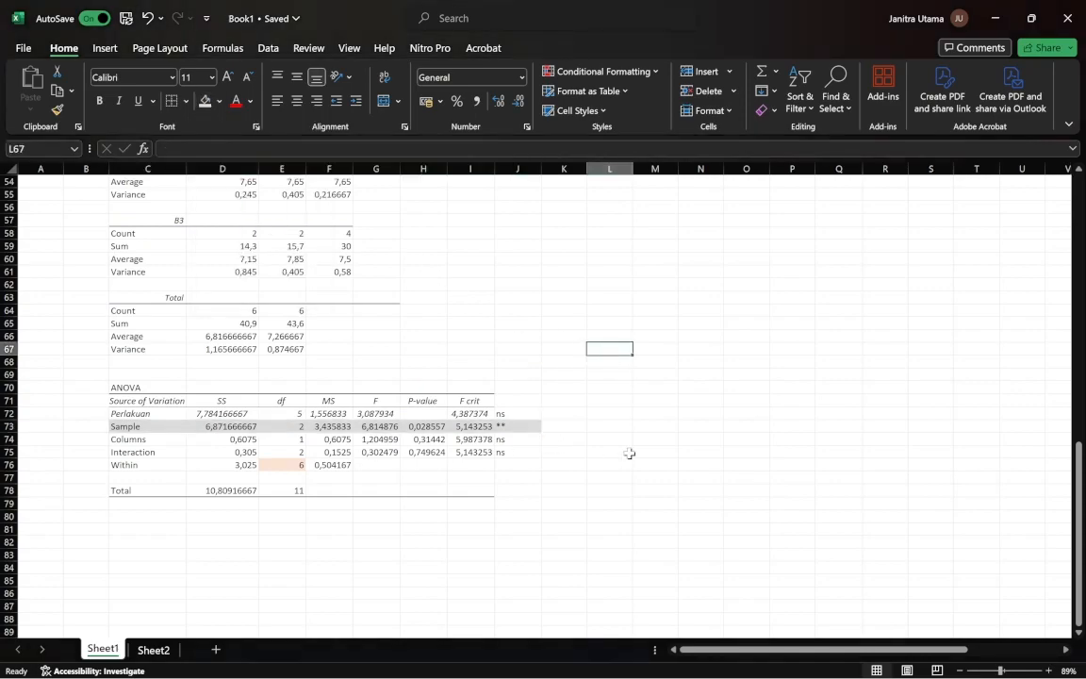
# Examine the treatment combination labels in L10:L15 beside the mean comparison tables.
pyautogui.scroll(3, 630, 453)
pyautogui.scroll(13, 629, 453)
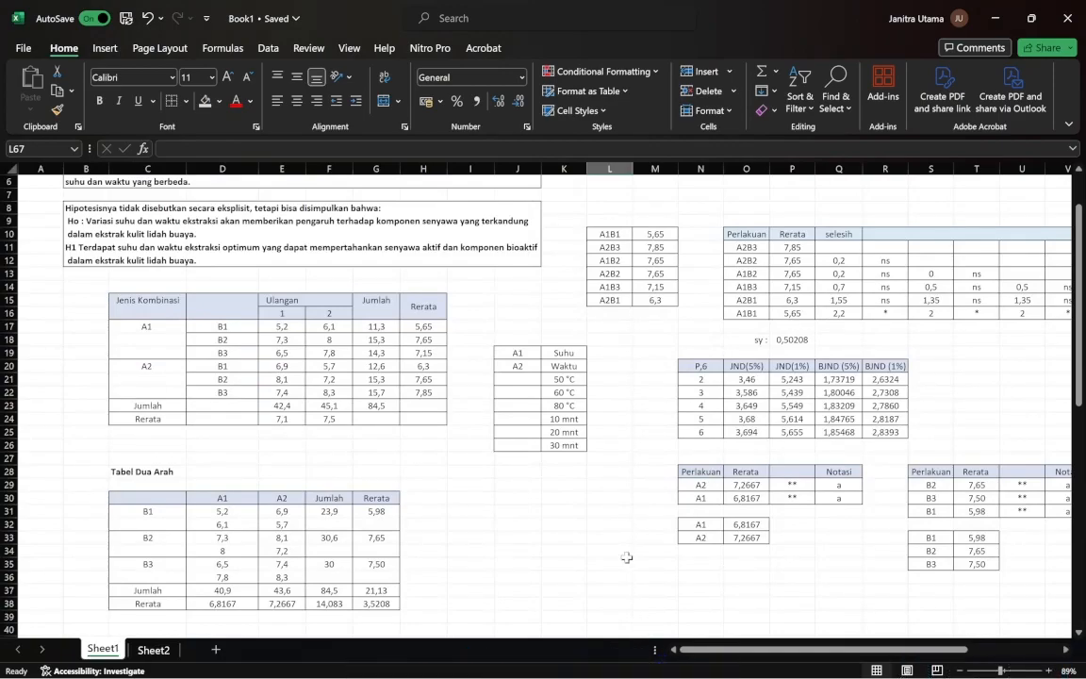
pyautogui.hscroll(3, 625, 557)
pyautogui.scroll(2, 625, 557)
pyautogui.hscroll(1, 583, 315)
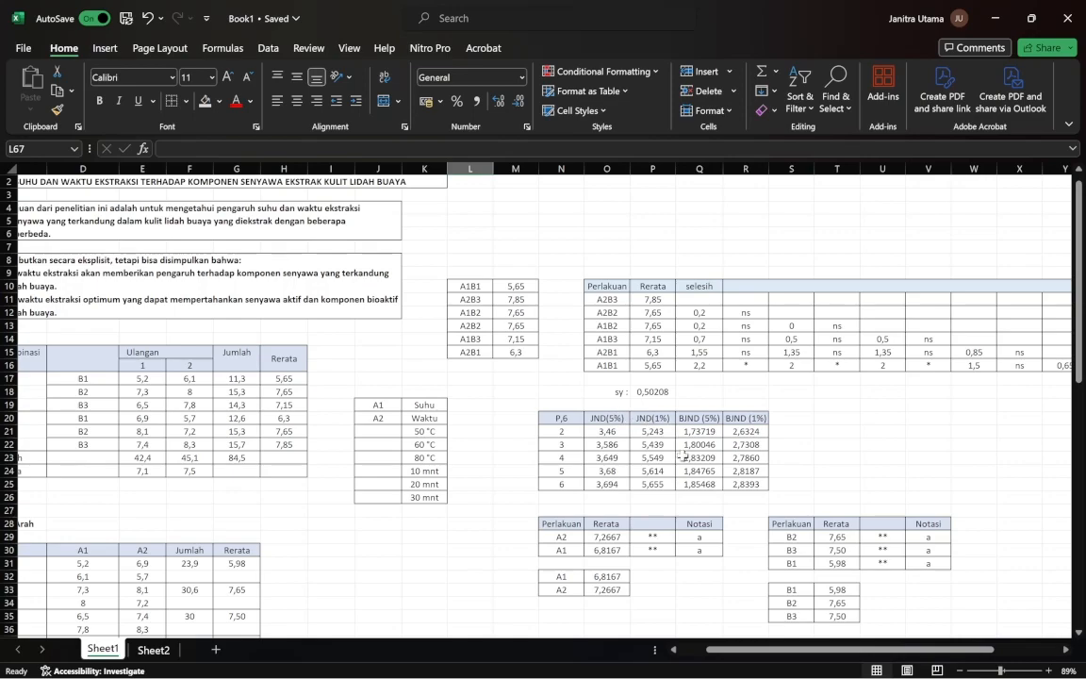
pyautogui.hscroll(-1, 682, 455)
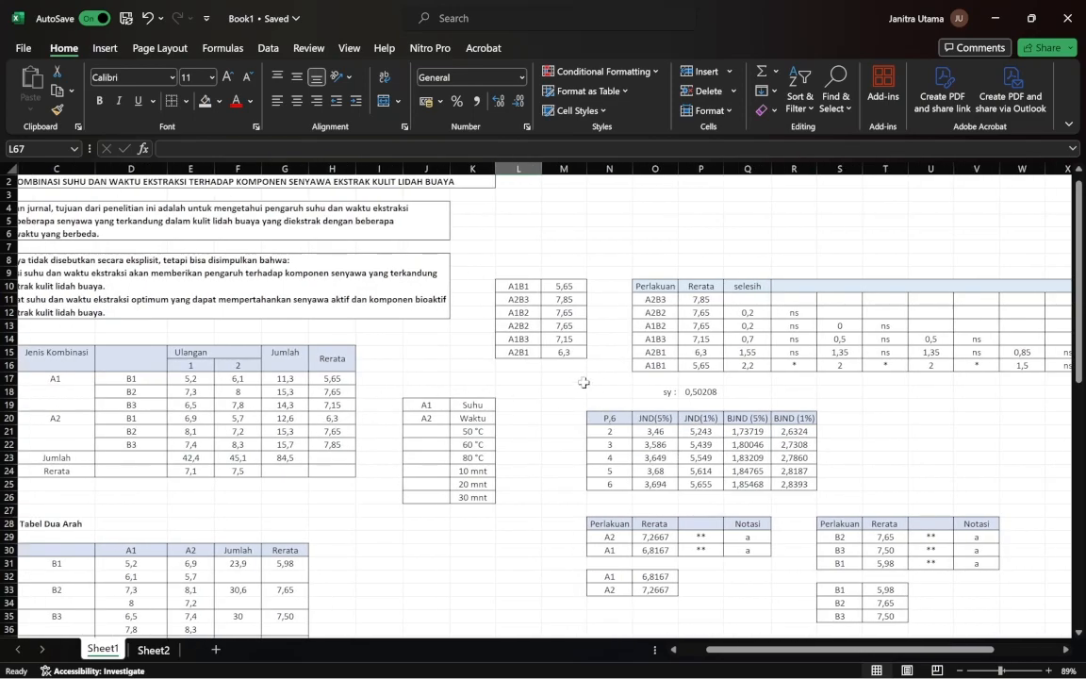
pyautogui.hscroll(-1, 509, 338)
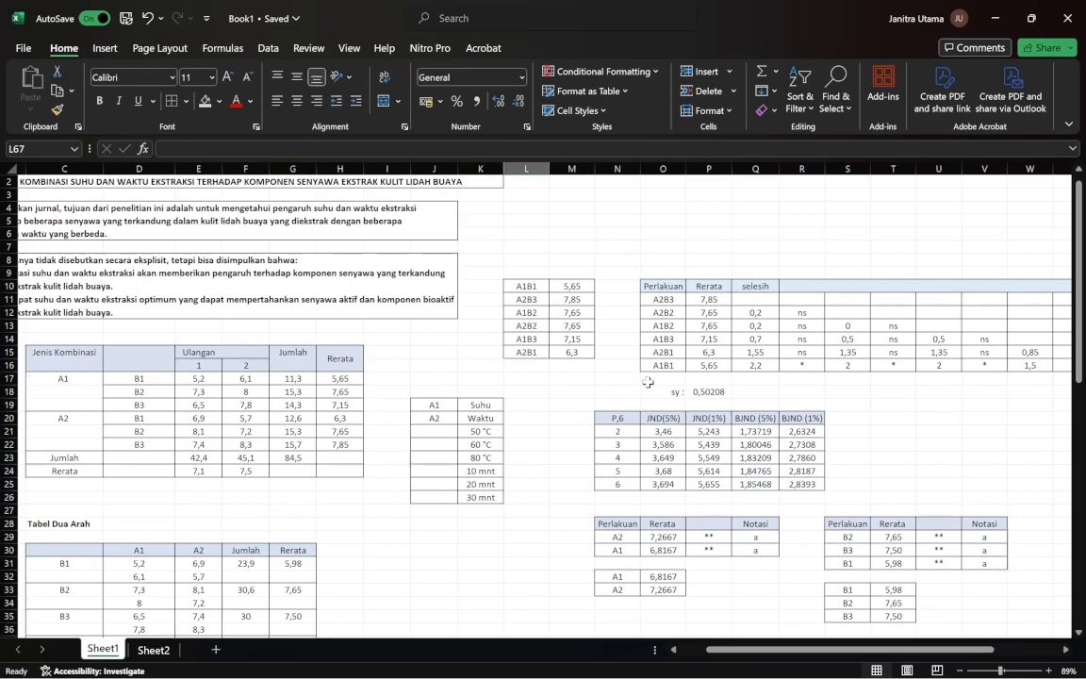
pyautogui.moveTo(515, 284); pyautogui.dragTo(525, 351)
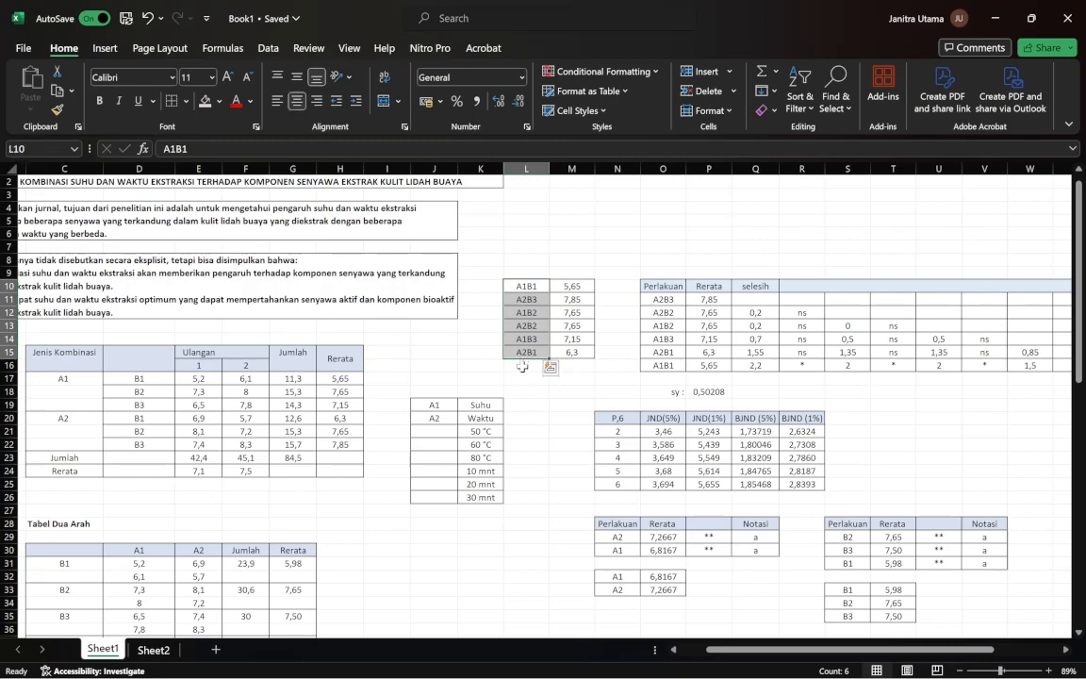
pyautogui.click(531, 391)
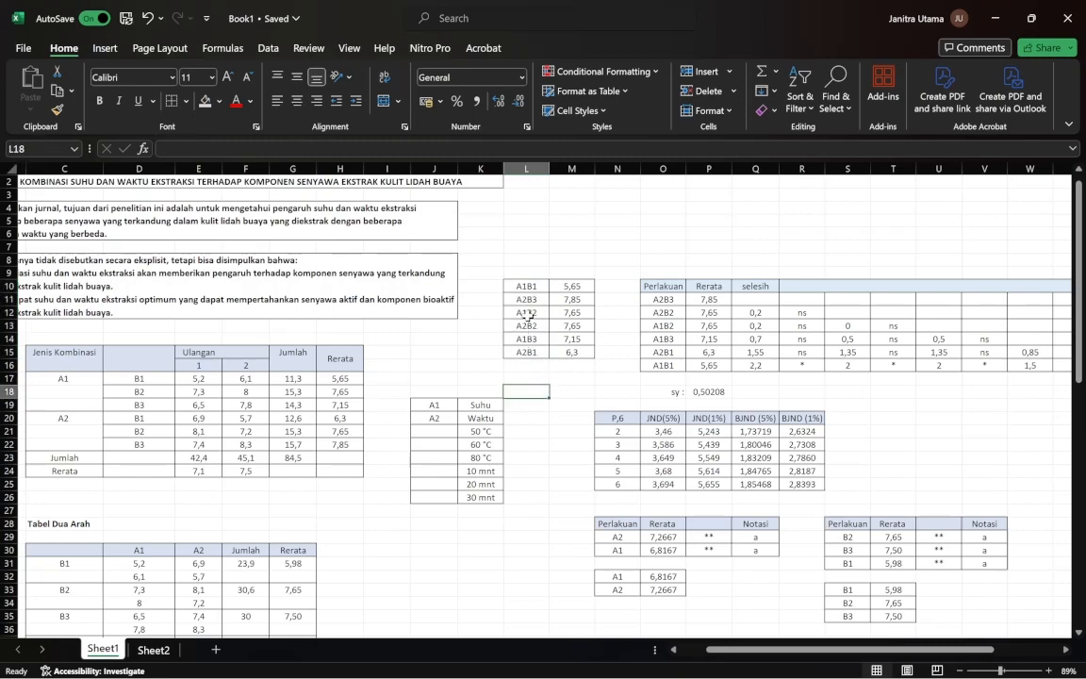
pyautogui.moveTo(511, 287); pyautogui.dragTo(524, 350)
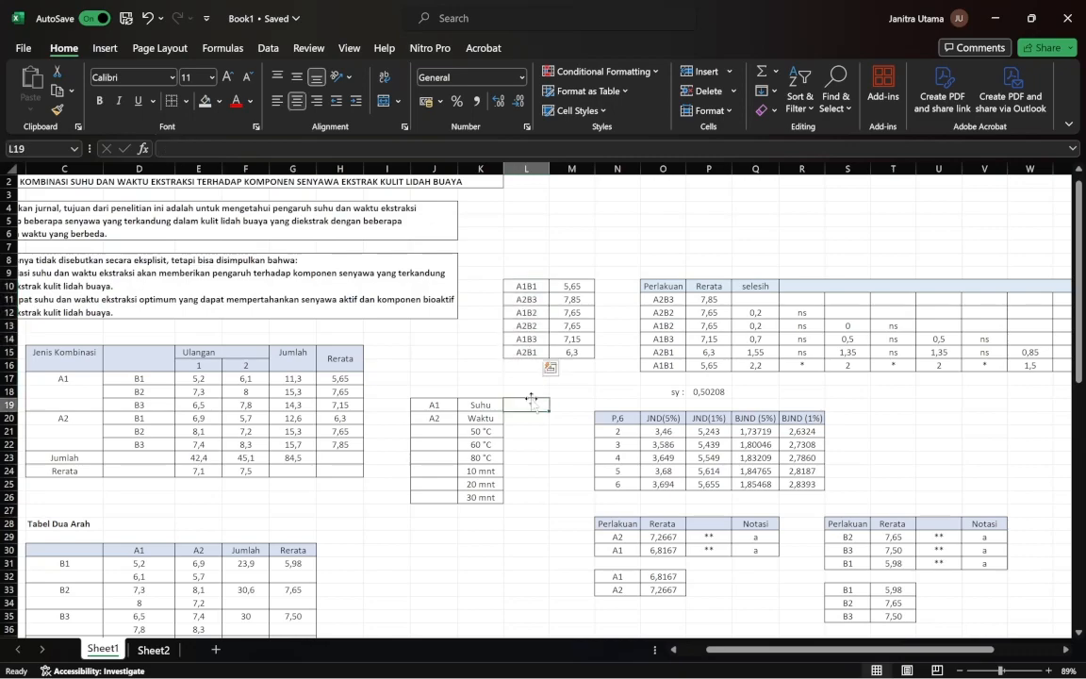
pyautogui.click(545, 326)
pyautogui.click(531, 326)
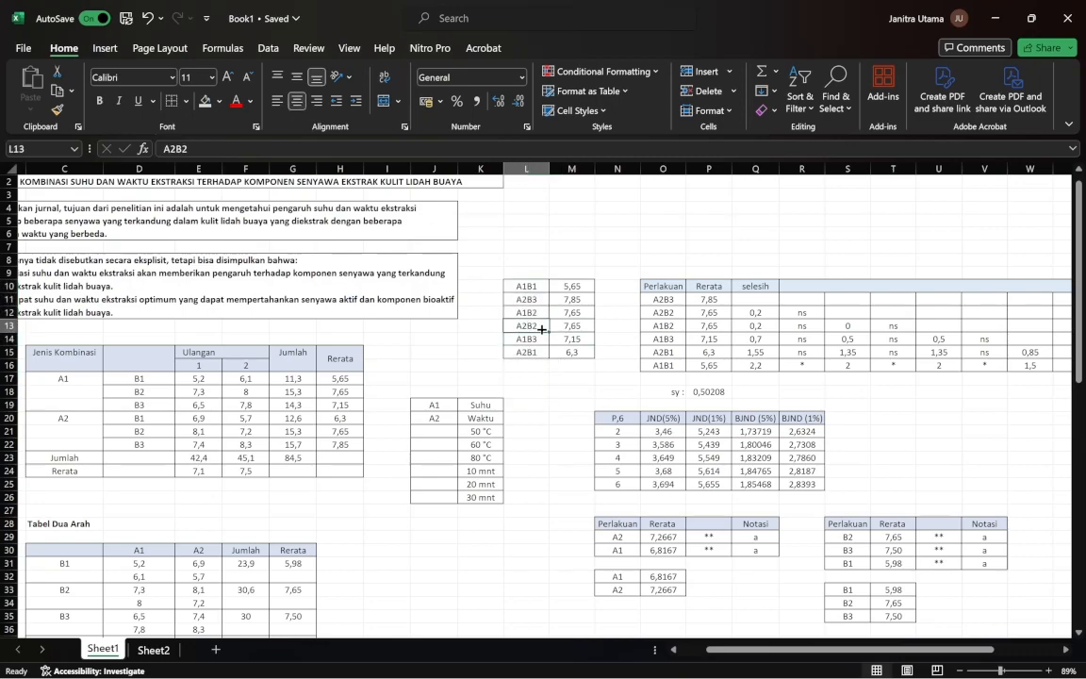
# Clear the mean values in M10:M15 beside the treatment combination labels.
pyautogui.click(517, 288)
pyautogui.moveTo(556, 289); pyautogui.dragTo(563, 349)
pyautogui.press('Delete')
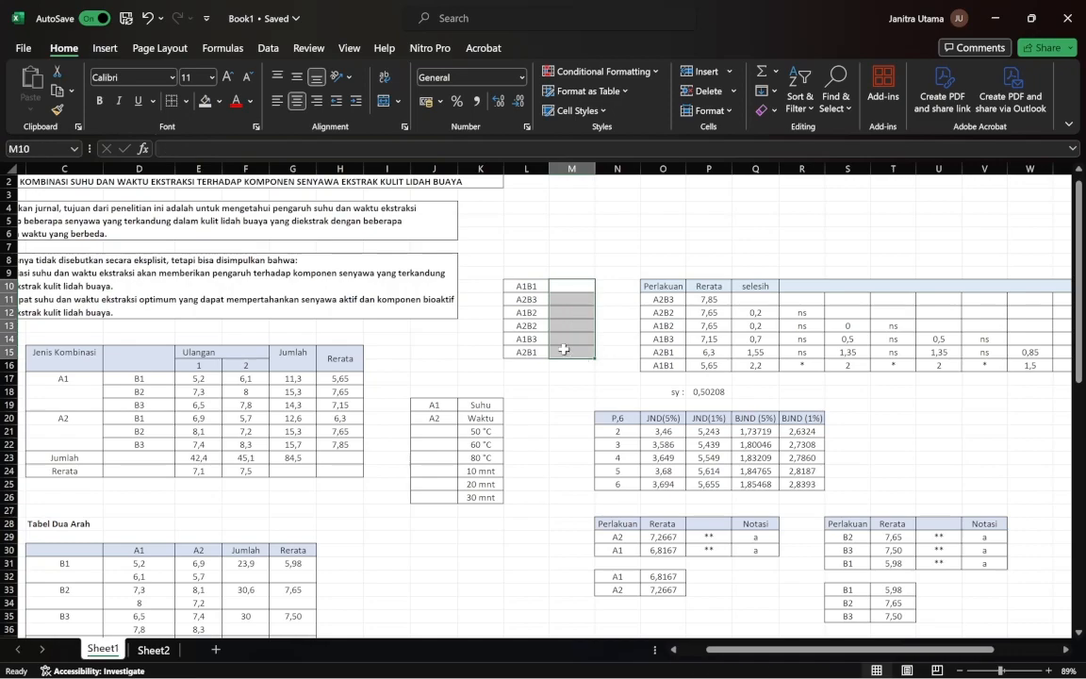
pyautogui.moveTo(519, 287); pyautogui.dragTo(529, 346)
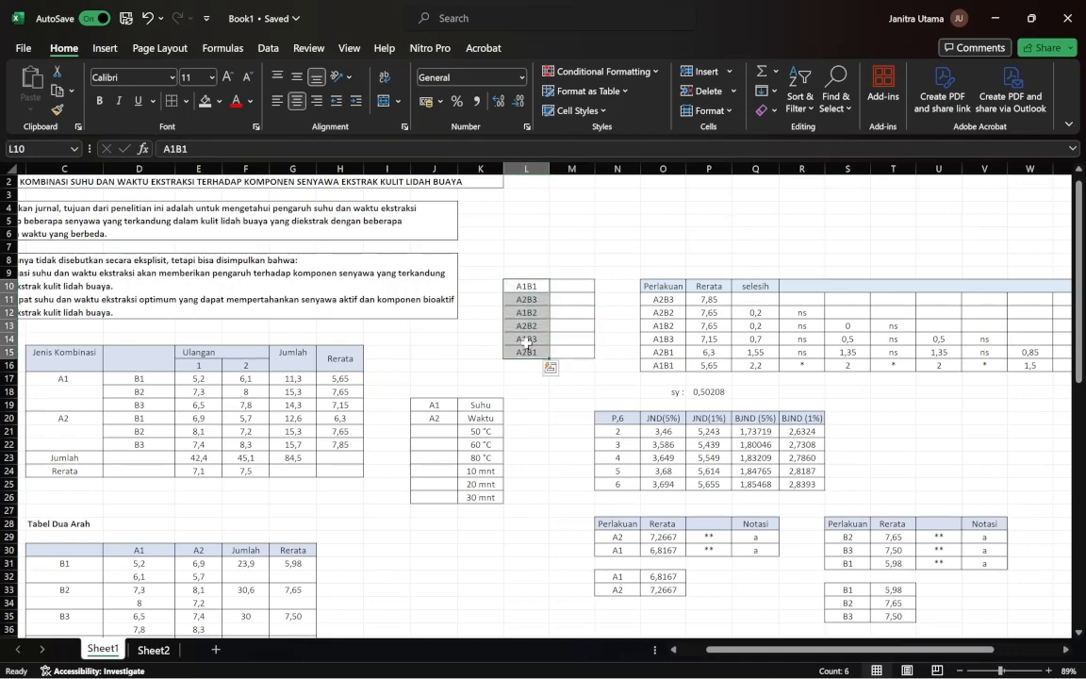
pyautogui.click(540, 293)
# Change the second treatment label, in L11, to A2B2.
pyautogui.scroll(2, 540, 288)
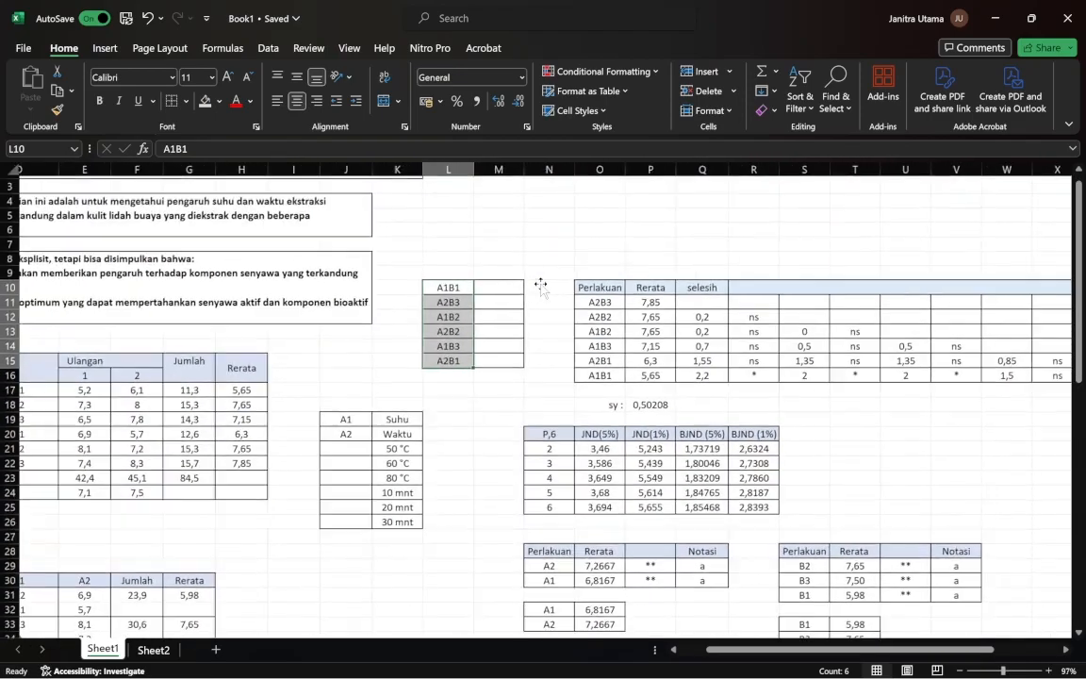
pyautogui.scroll(2, 540, 288)
pyautogui.click(516, 251)
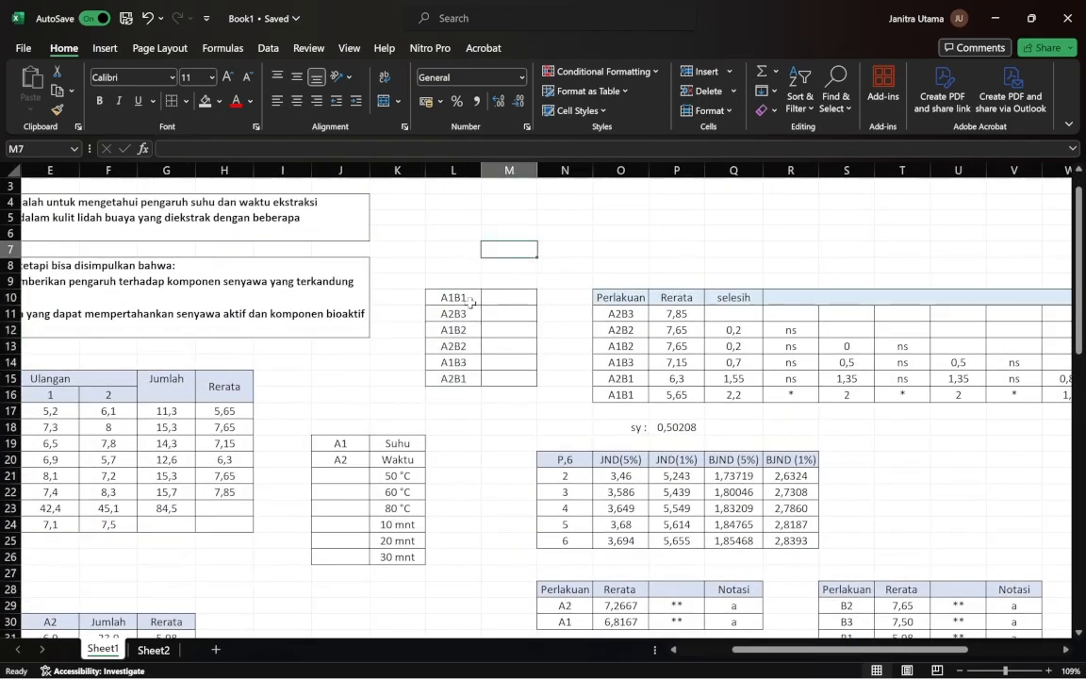
pyautogui.click(472, 300)
pyautogui.doubleClick(472, 314)
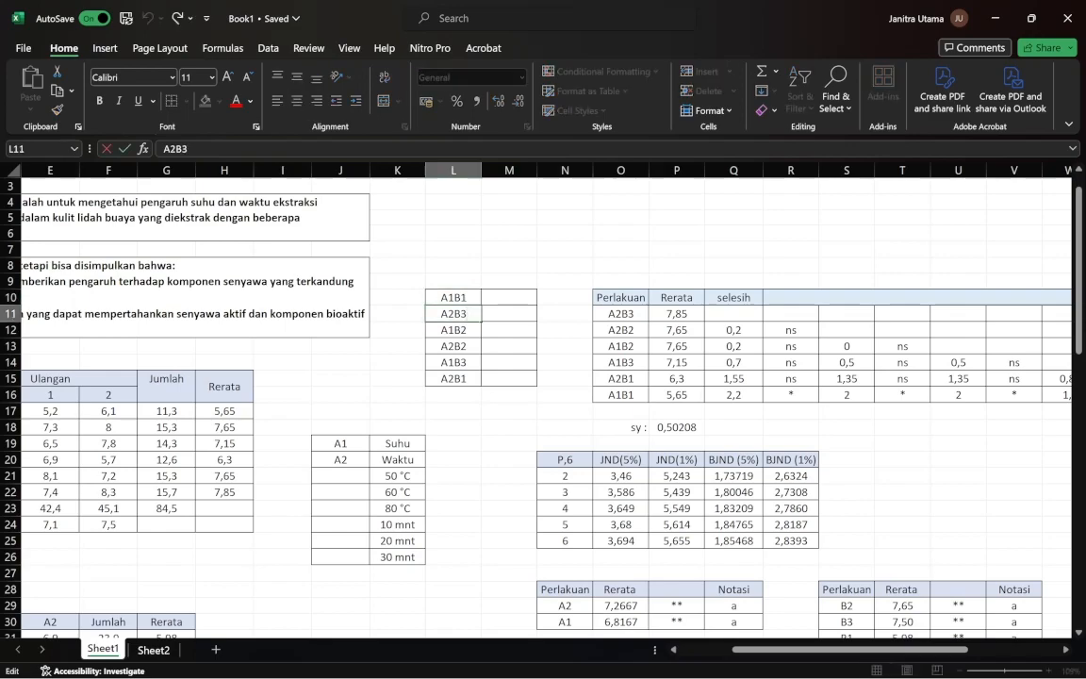
pyautogui.press('BackSpace')
pyautogui.write('2')
pyautogui.click(468, 328)
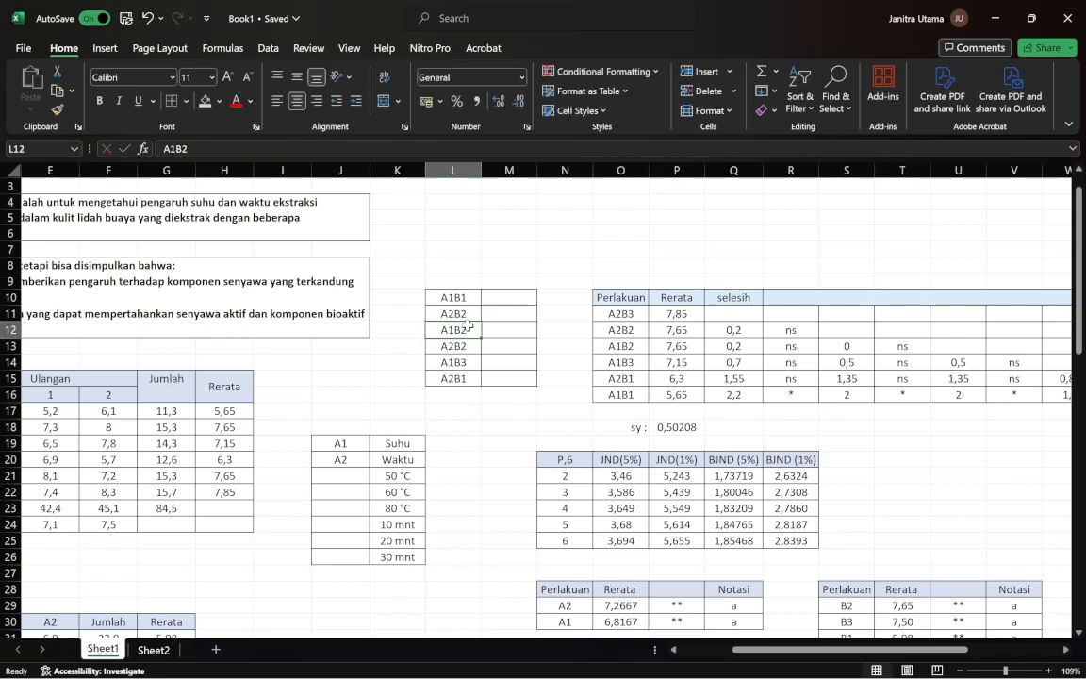
# Change the treatment labels in L12 to A1B3 and in L13 to A2B1.
pyautogui.doubleClick(466, 328)
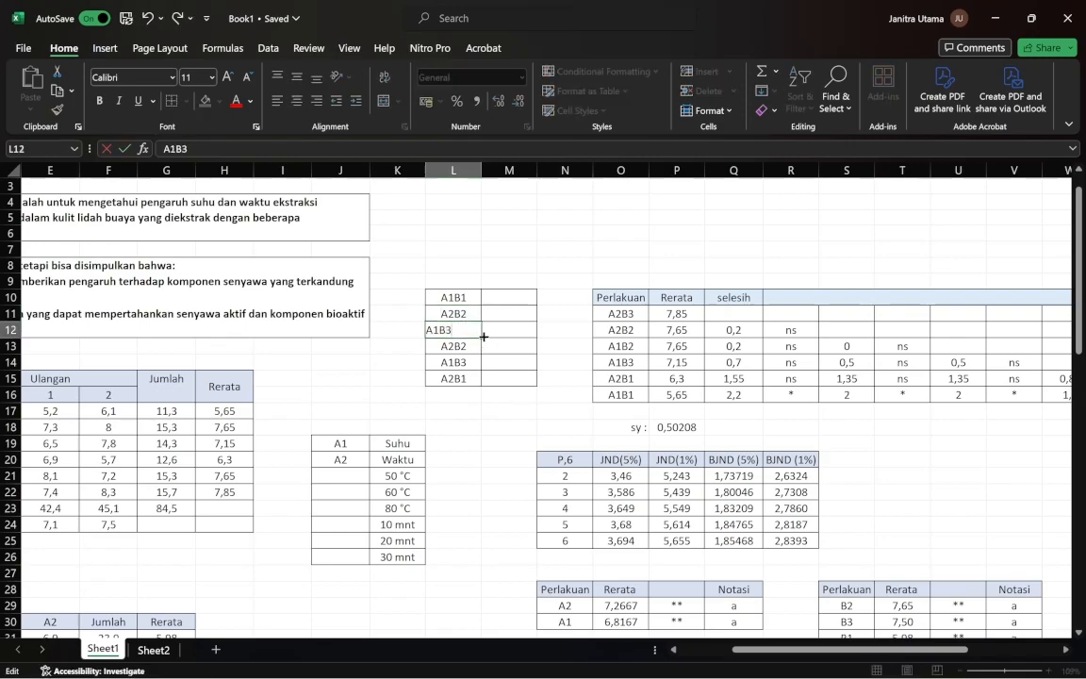
pyautogui.press('BackSpace')
pyautogui.write('3')
pyautogui.click(471, 345)
pyautogui.doubleClick(471, 345)
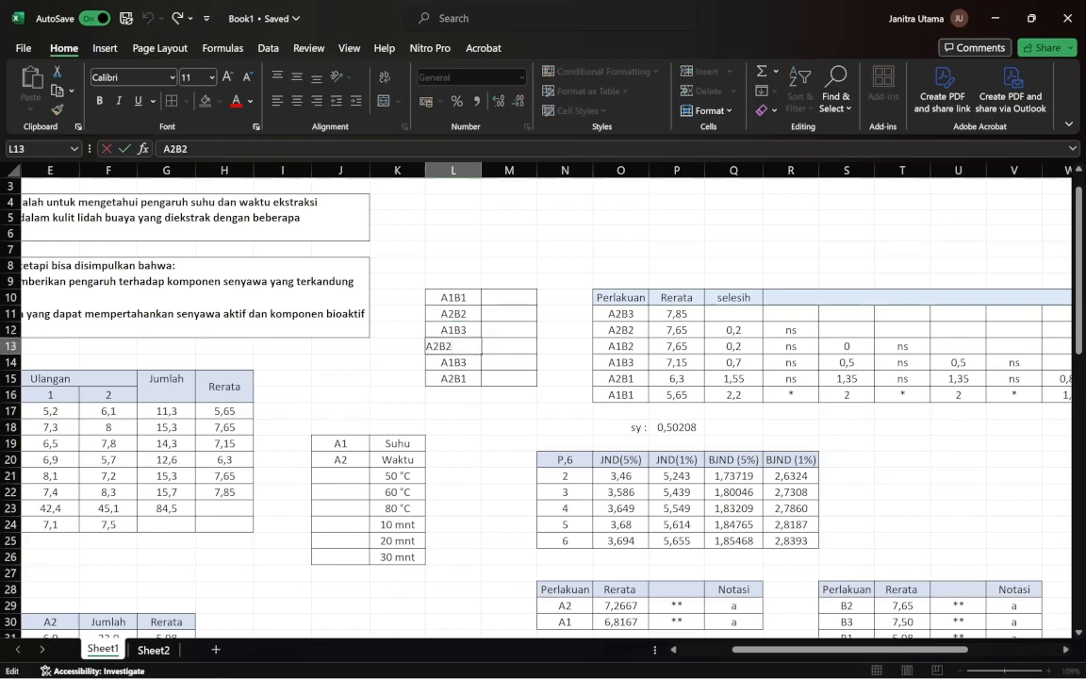
pyautogui.write('1')
pyautogui.press('Return')
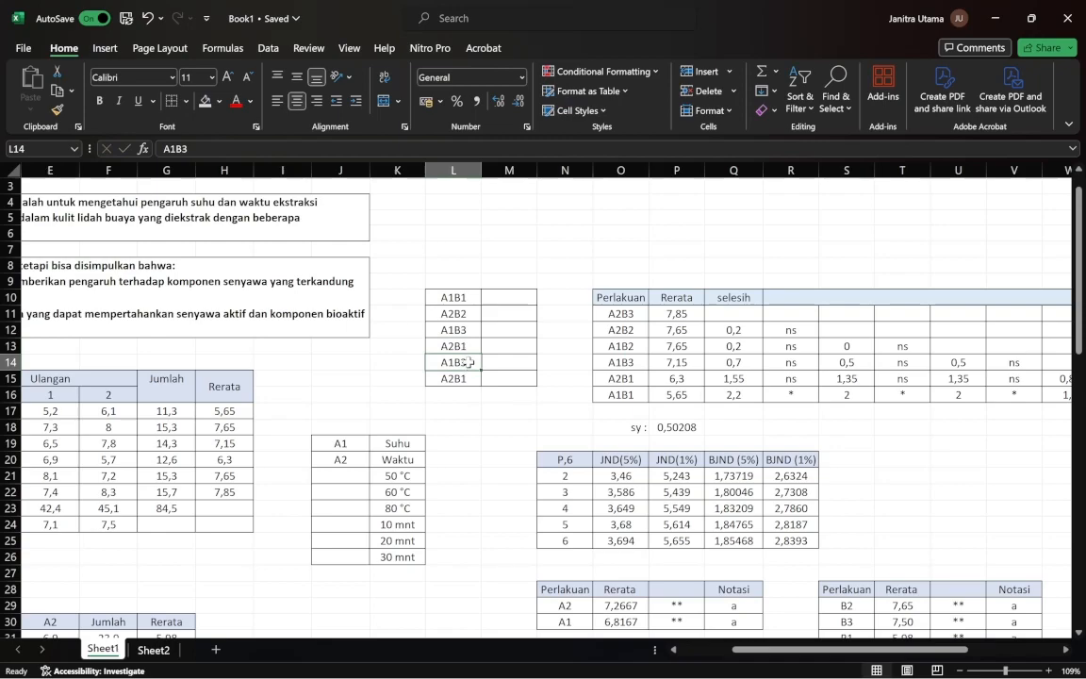
# Change the treatment labels in L14 to A1B2 and in L15 to A2B3.
pyautogui.doubleClick(470, 365)
pyautogui.press('BackSpace')
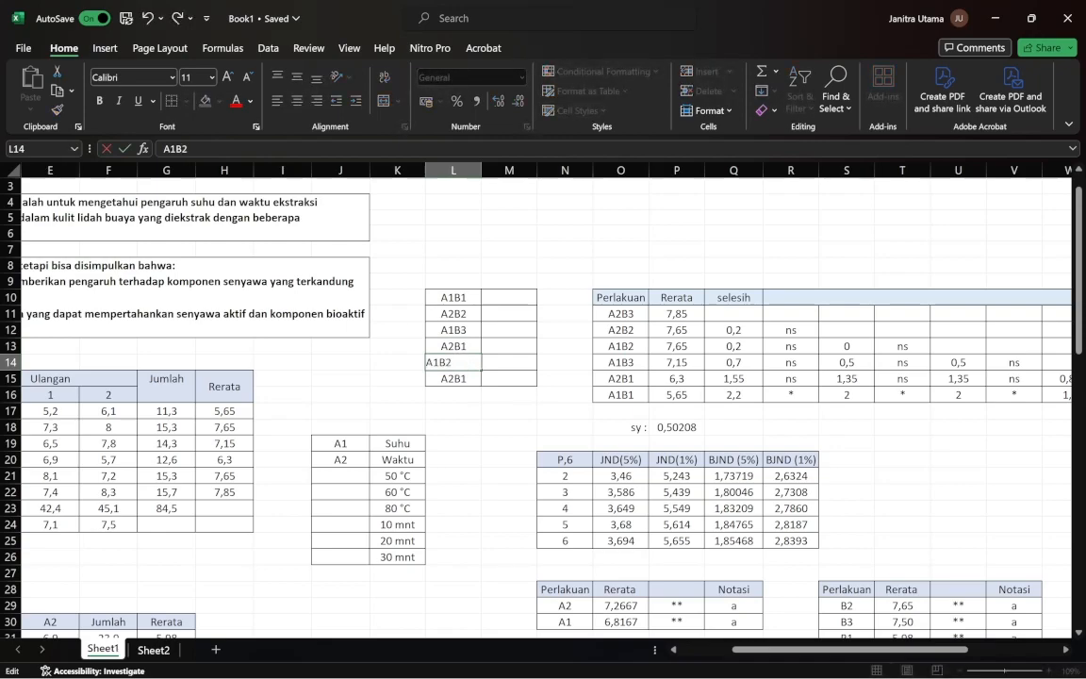
pyautogui.press('Return')
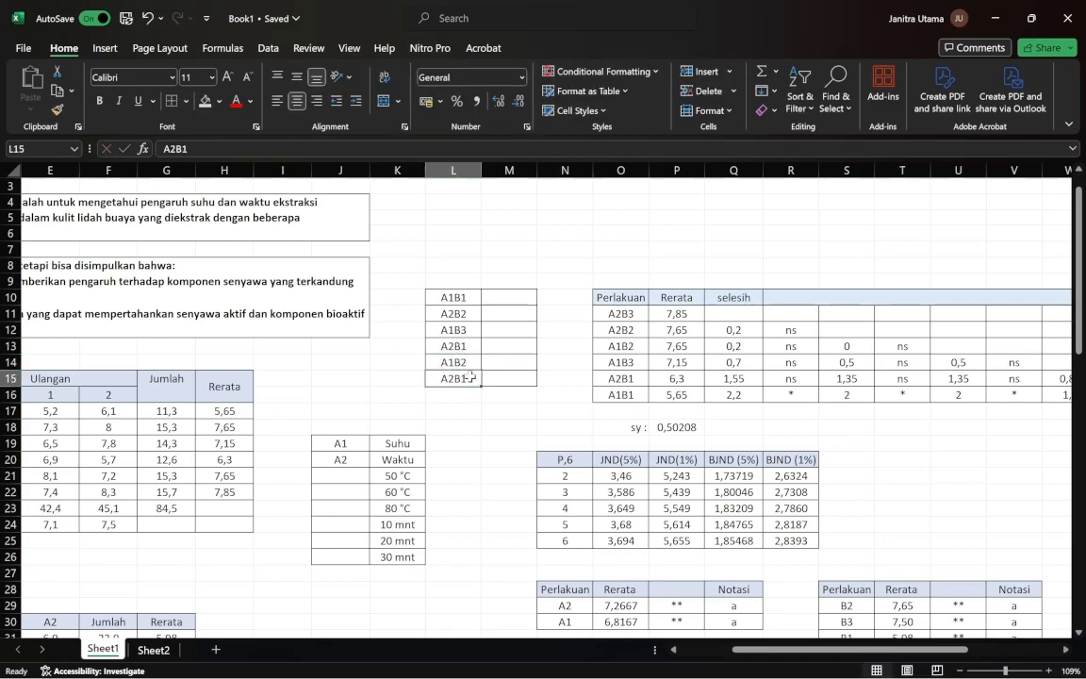
pyautogui.doubleClick(472, 377)
pyautogui.write('3')
pyautogui.press('Return')
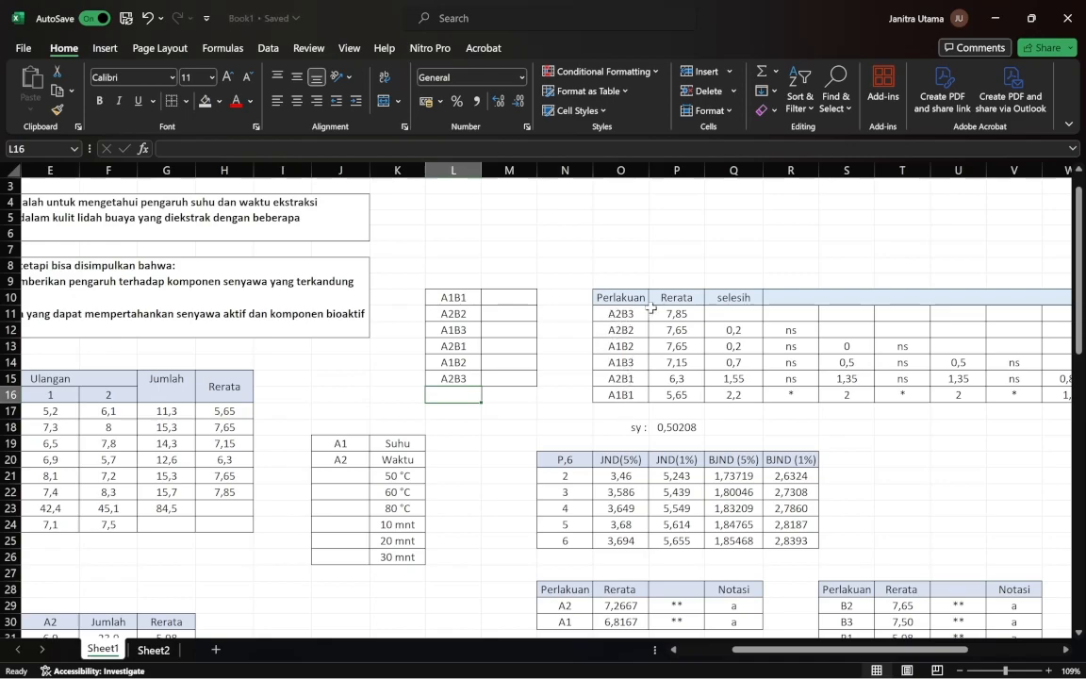
# Copy the treatment means from the Rerata cells H17:H22 into M10:M15 as values only, beside the treatment labels.
pyautogui.moveTo(618, 313); pyautogui.dragTo(674, 394)
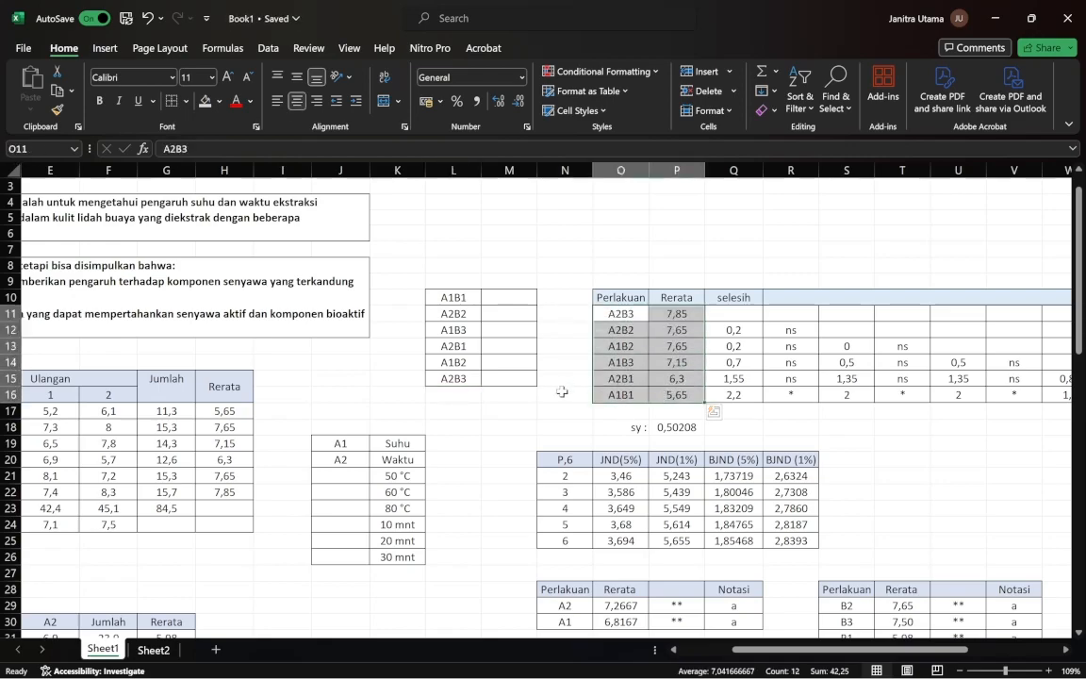
pyautogui.click(561, 391)
pyautogui.moveTo(222, 411); pyautogui.dragTo(230, 492)
pyautogui.rightClick(230, 485)
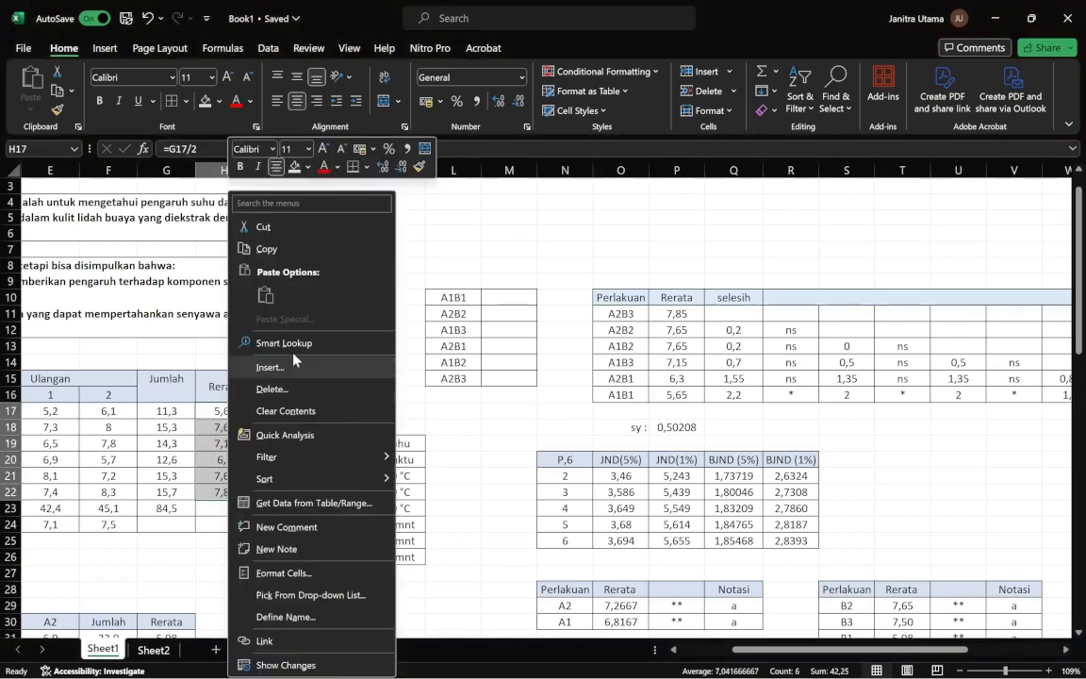
pyautogui.click(285, 250)
pyautogui.click(503, 296)
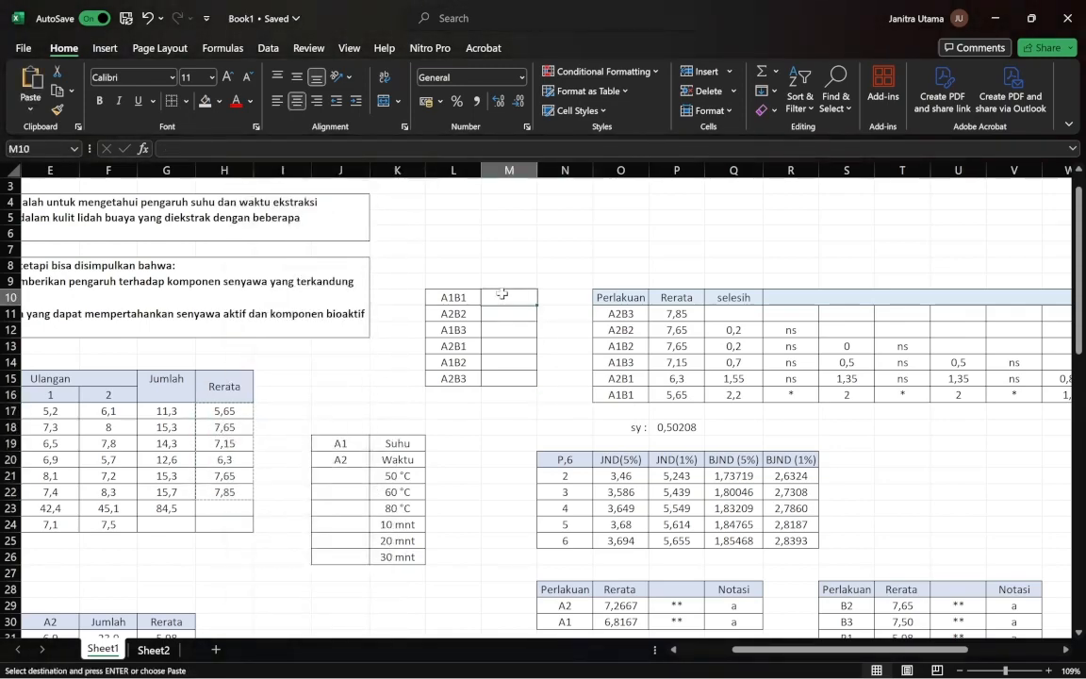
pyautogui.rightClick(502, 295)
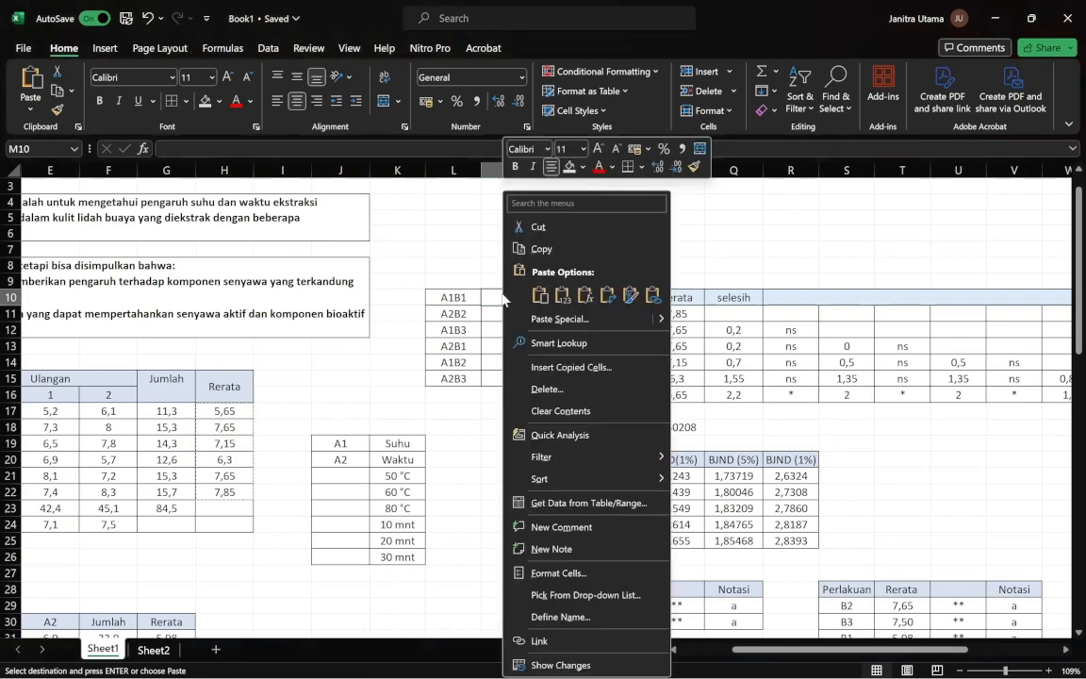
pyautogui.click(571, 298)
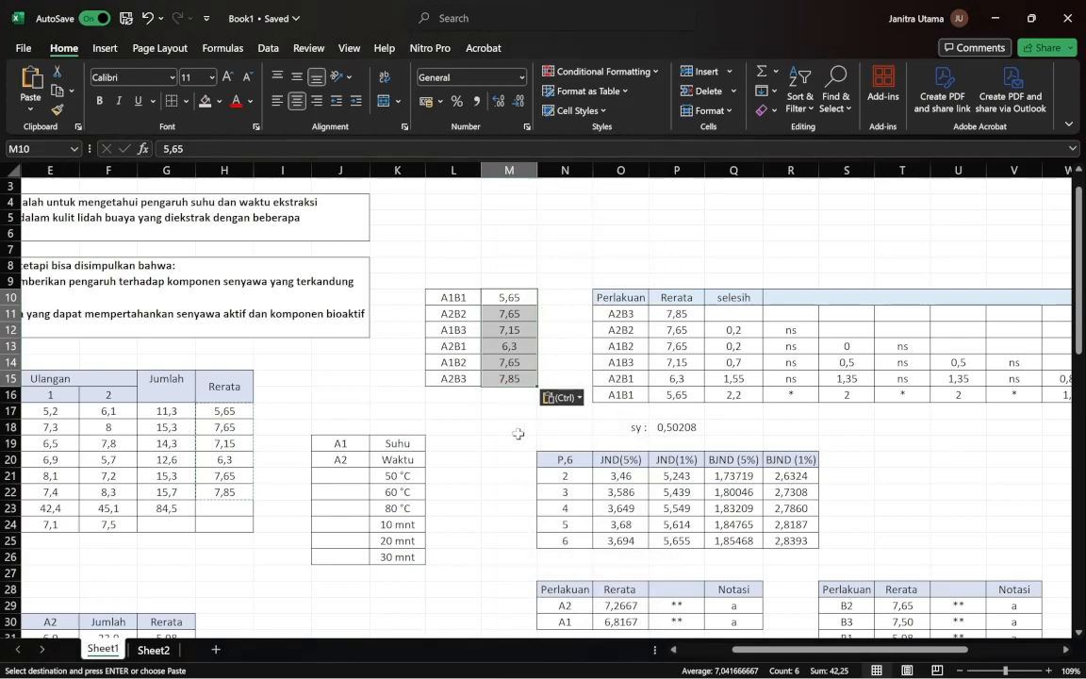
pyautogui.click(516, 429)
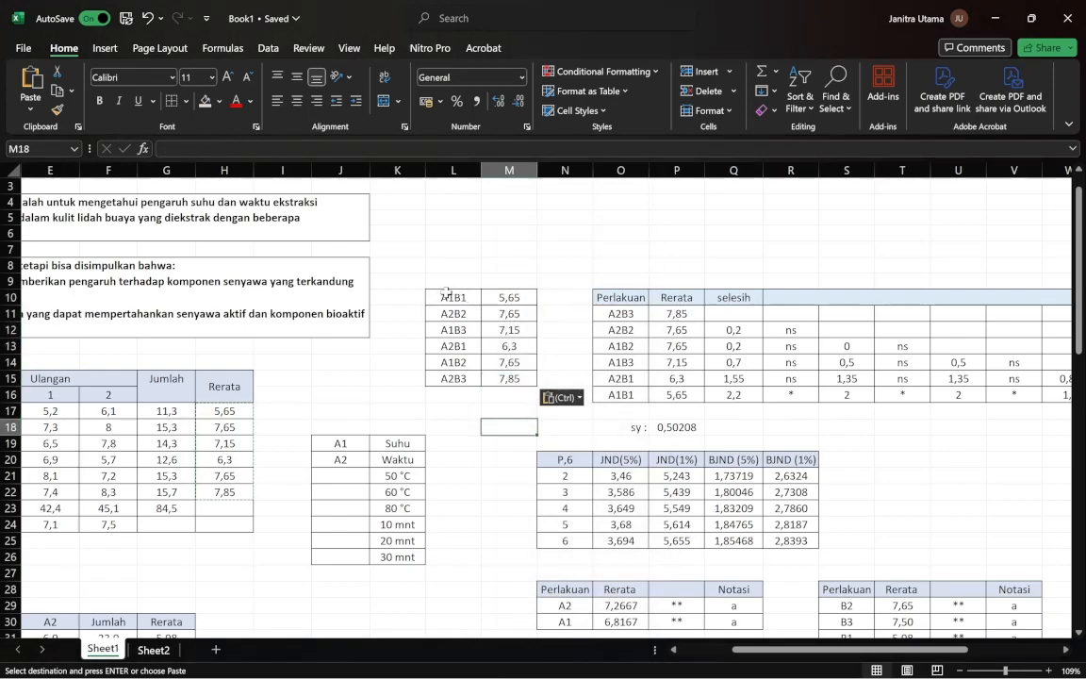
pyautogui.moveTo(446, 294); pyautogui.dragTo(509, 382)
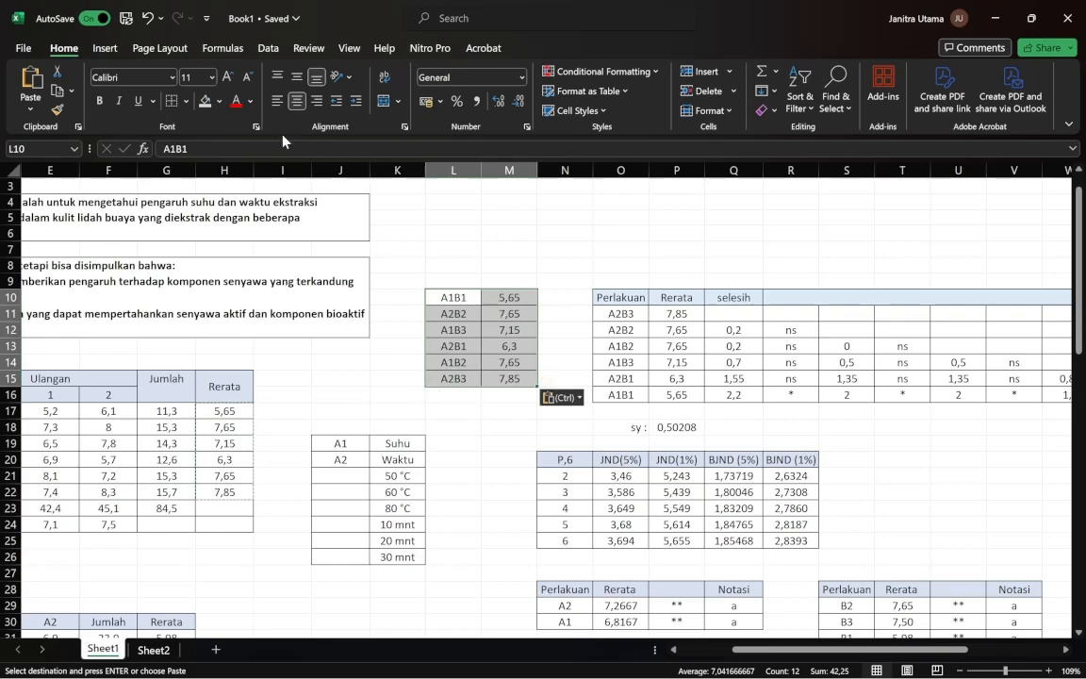
pyautogui.click(207, 51)
pyautogui.click(267, 48)
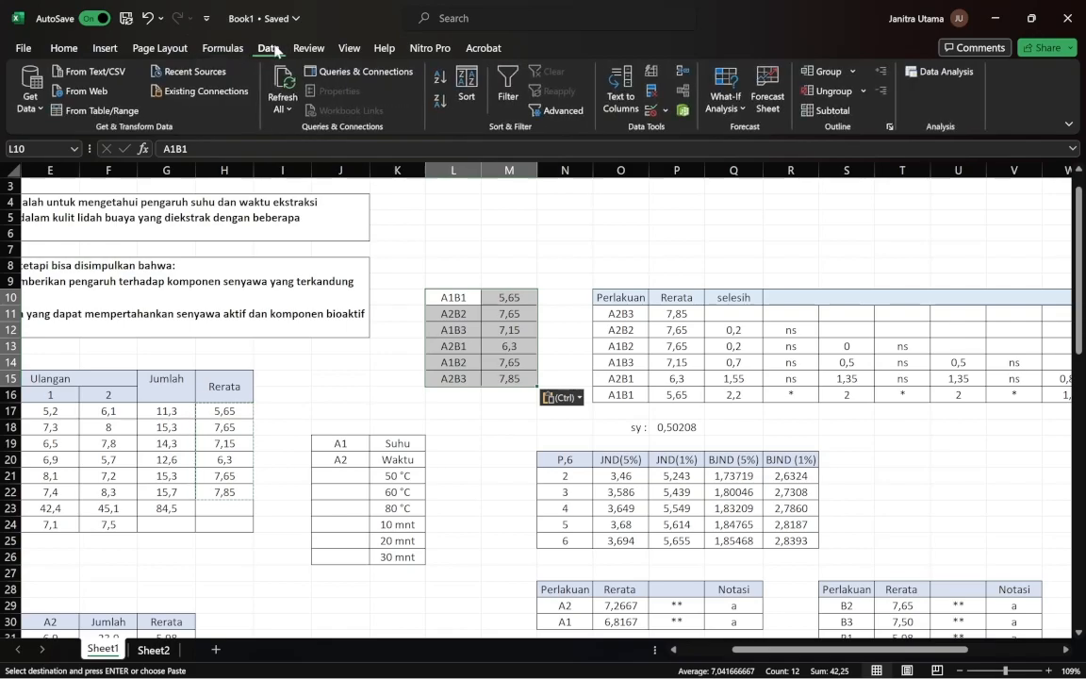
pyautogui.click(472, 79)
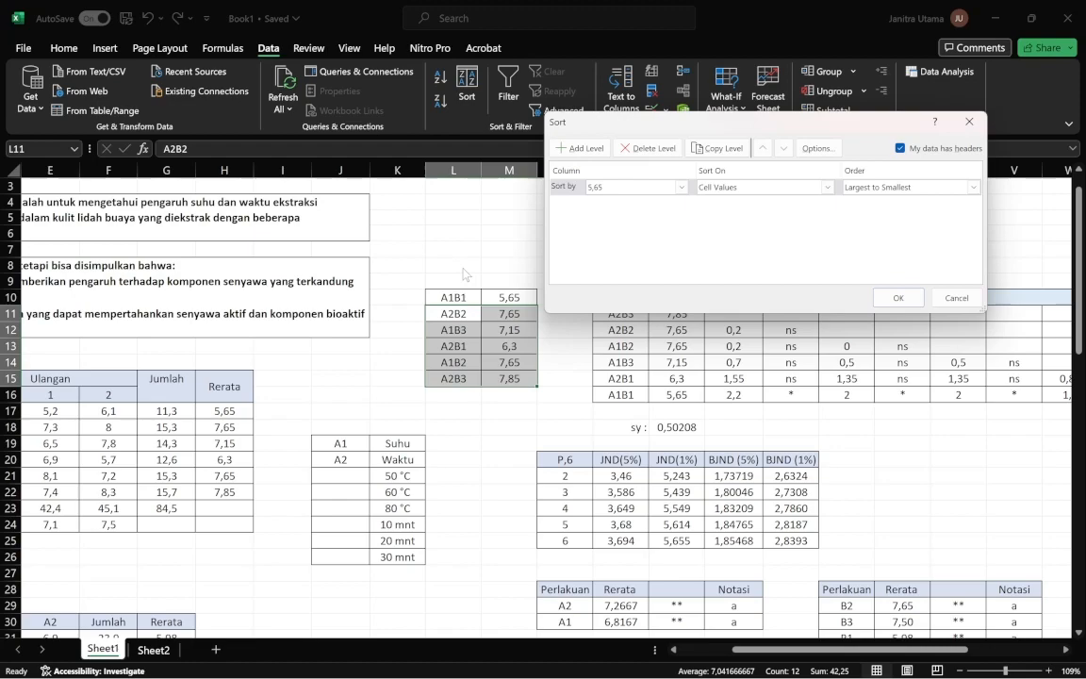
pyautogui.click(969, 121)
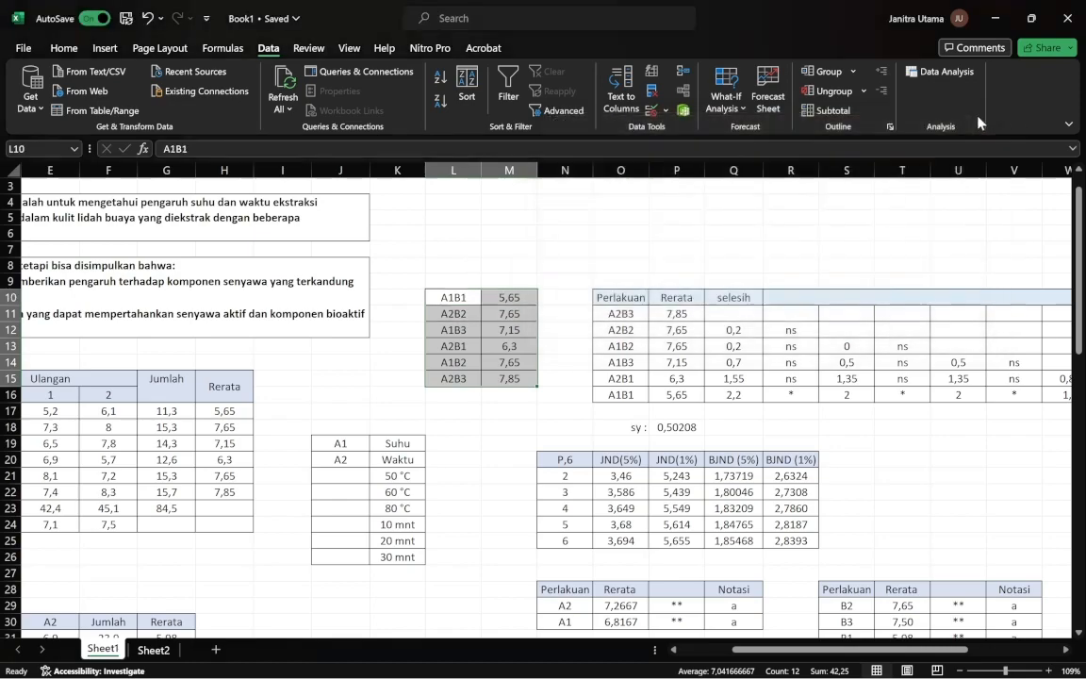
pyautogui.click(465, 281)
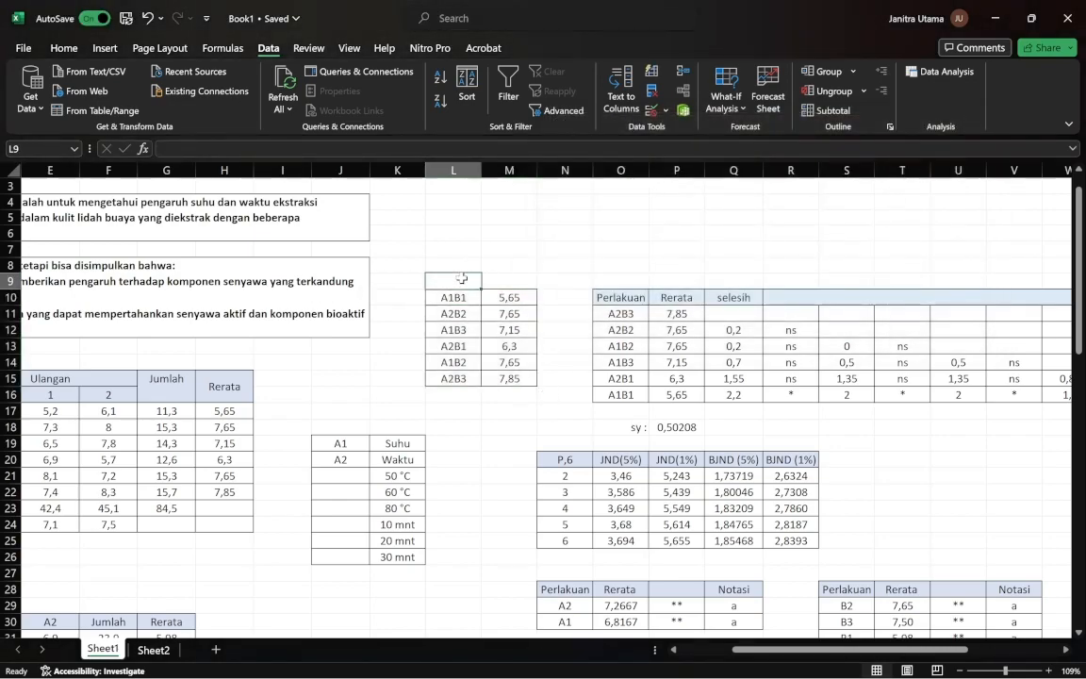
# Enter the headers P and R in L9 and M9, above the unsorted treatment codes and means.
pyautogui.write('P')
pyautogui.press('Tab')
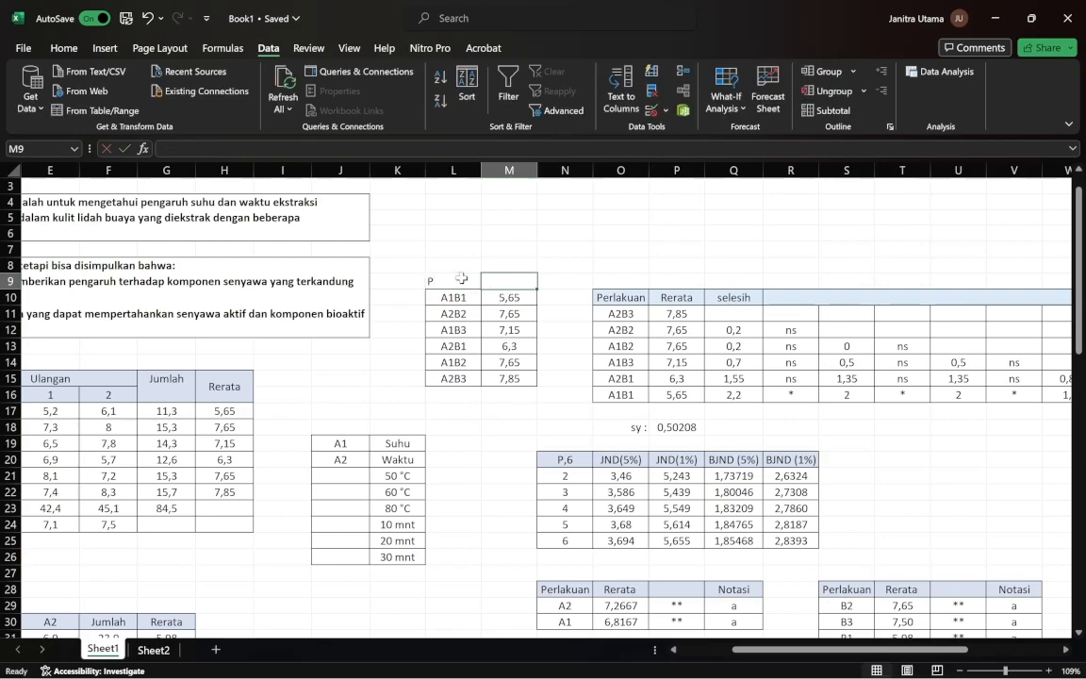
pyautogui.write('R')
pyautogui.press('Up')
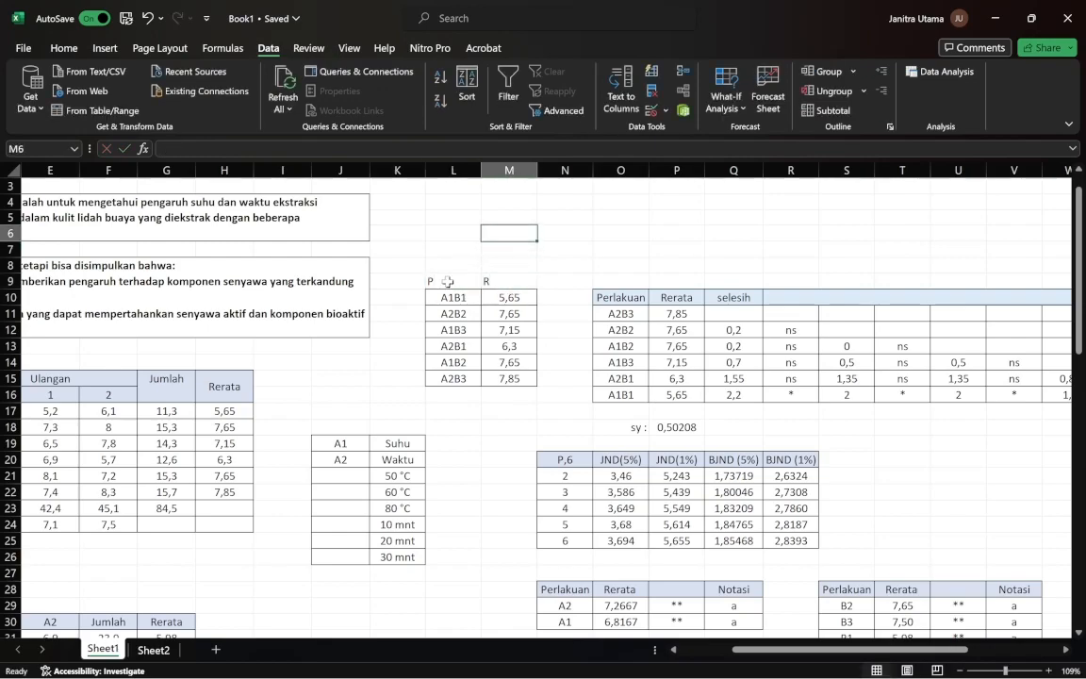
# Sort the treatment list in L9:M15, with headers, by column R on cell values from largest to smallest.
pyautogui.moveTo(449, 281); pyautogui.dragTo(492, 378)
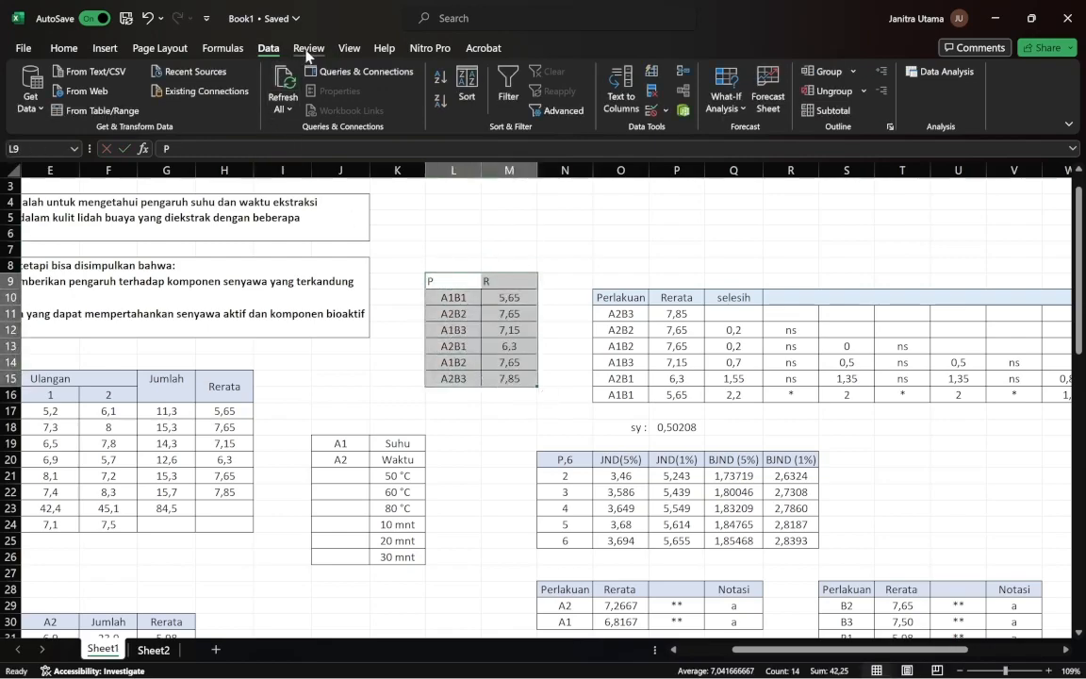
pyautogui.click(468, 85)
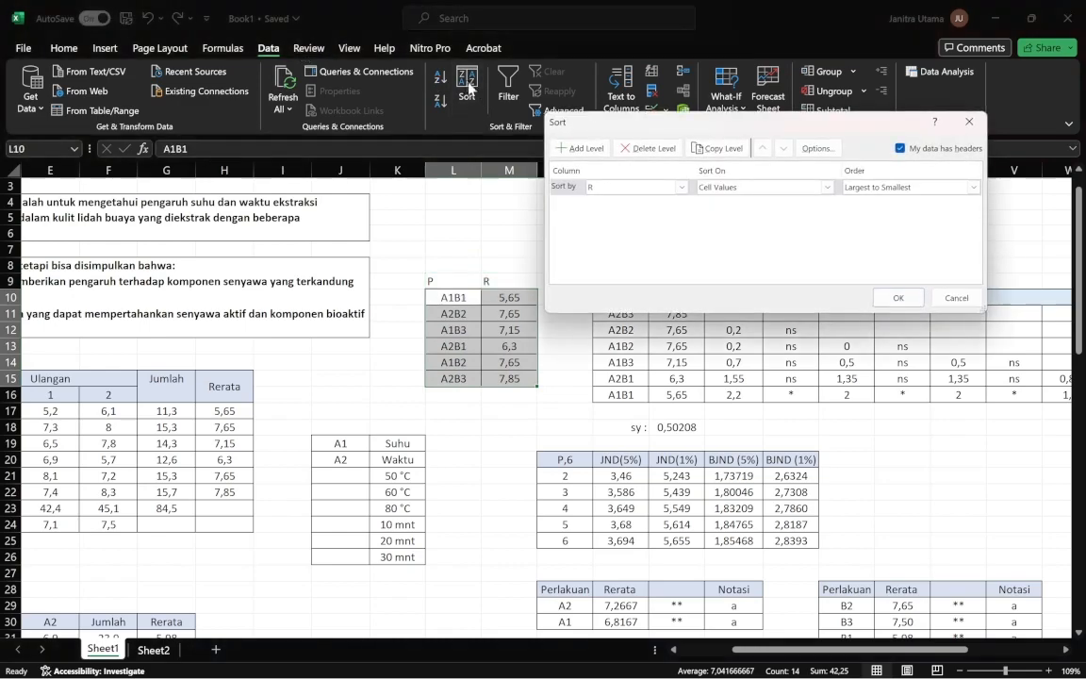
pyautogui.click(681, 187)
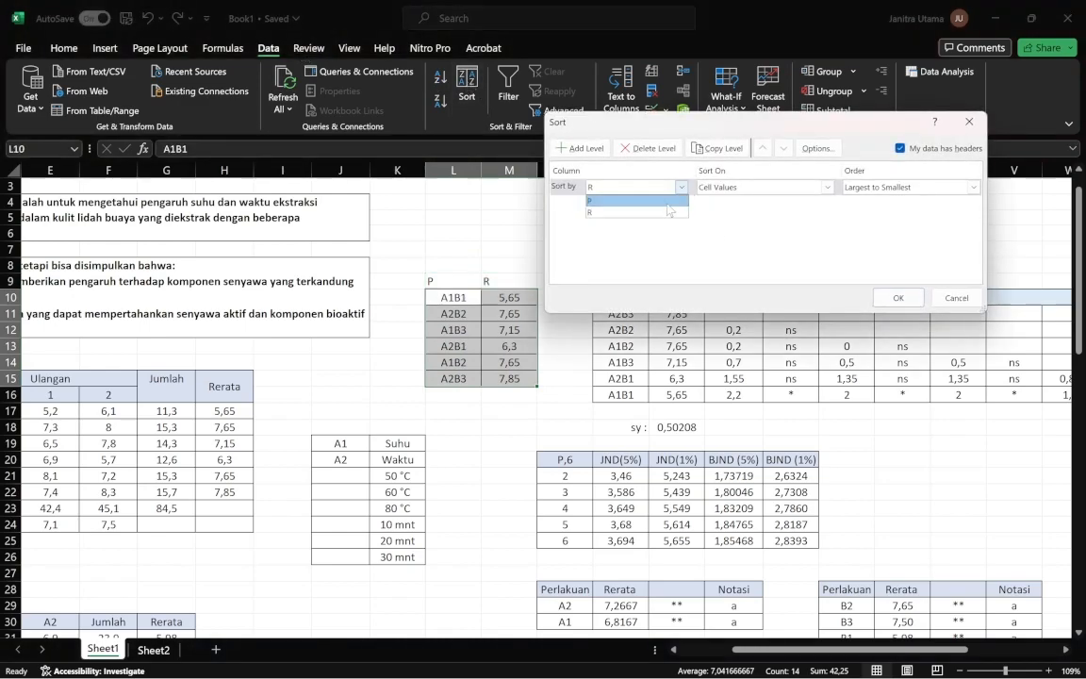
pyautogui.click(662, 214)
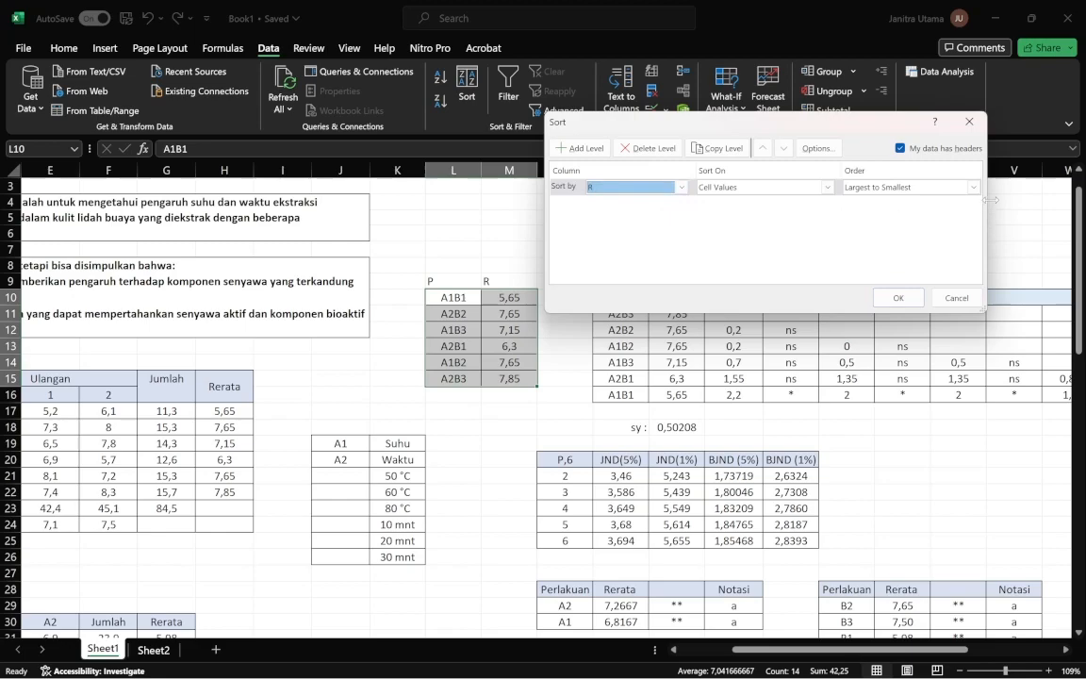
pyautogui.click(882, 187)
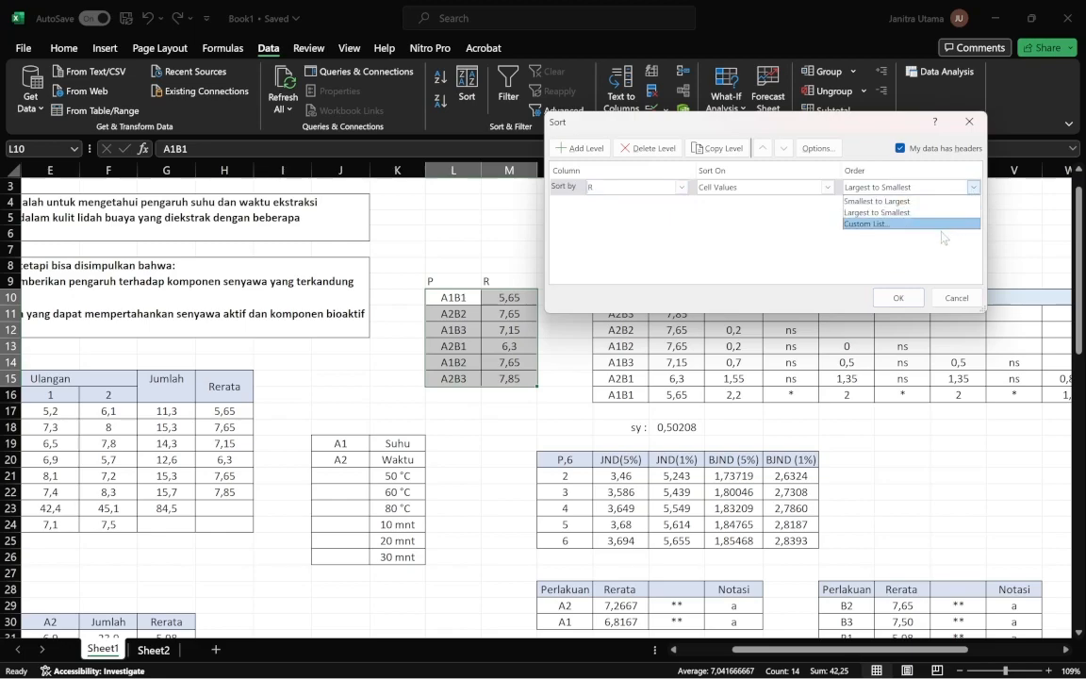
pyautogui.click(878, 212)
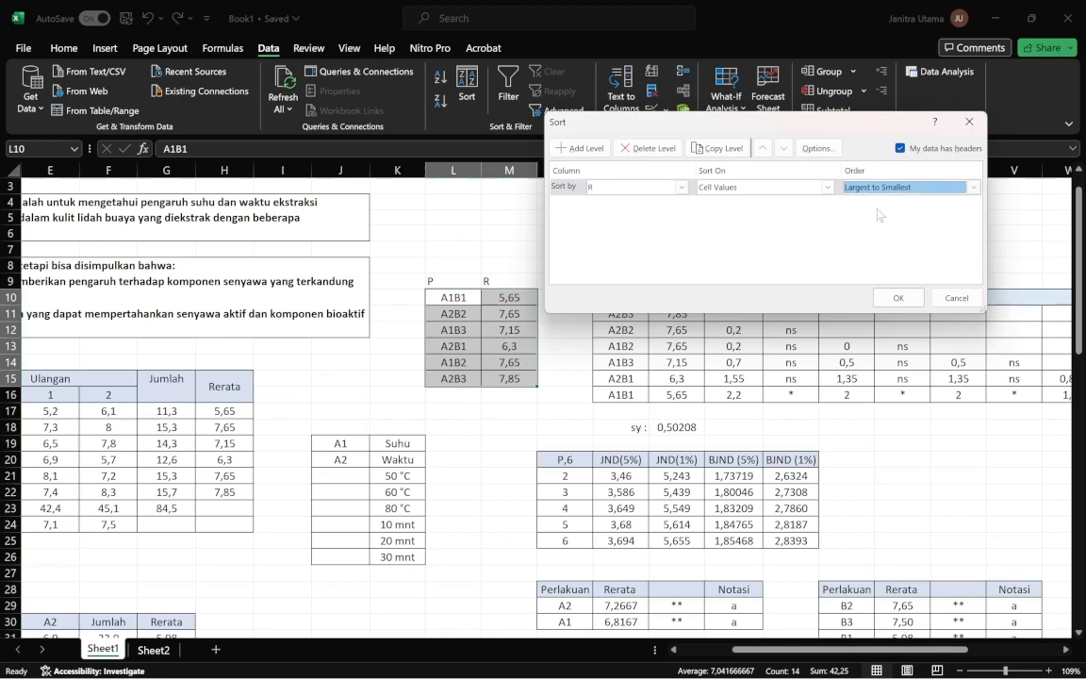
pyautogui.click(898, 297)
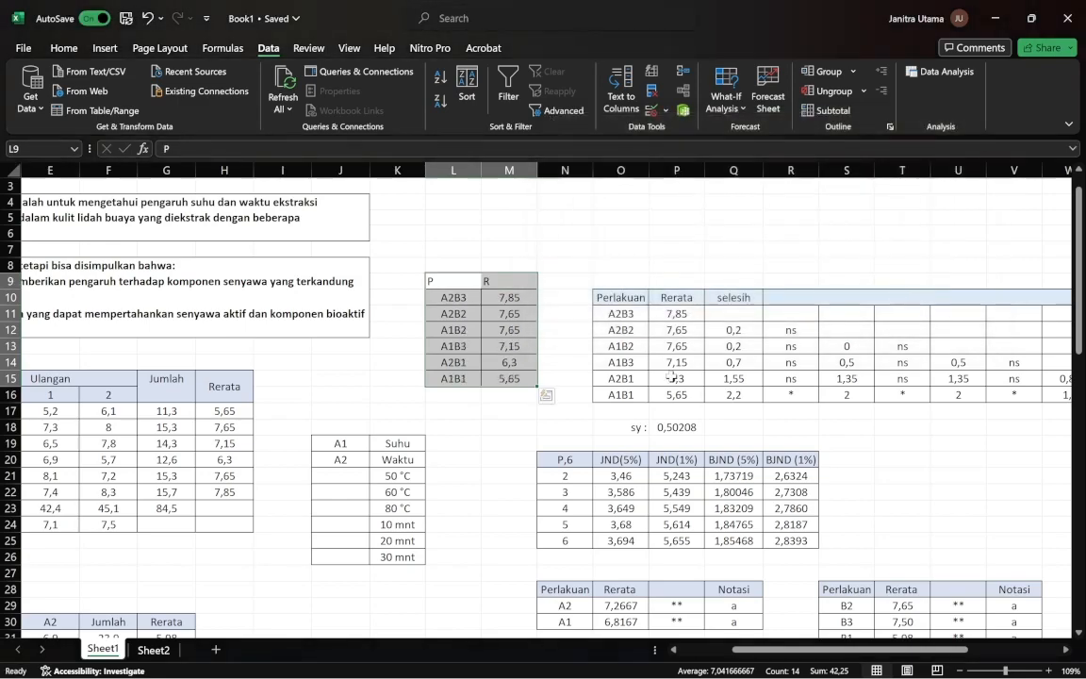
# Compare the sorted list in L10:M15 with the Perlakuan and Rerata columns of the comparison table.
pyautogui.click(676, 249)
pyautogui.moveTo(452, 297); pyautogui.dragTo(504, 378)
pyautogui.moveTo(625, 315); pyautogui.dragTo(691, 394)
pyautogui.click(516, 284)
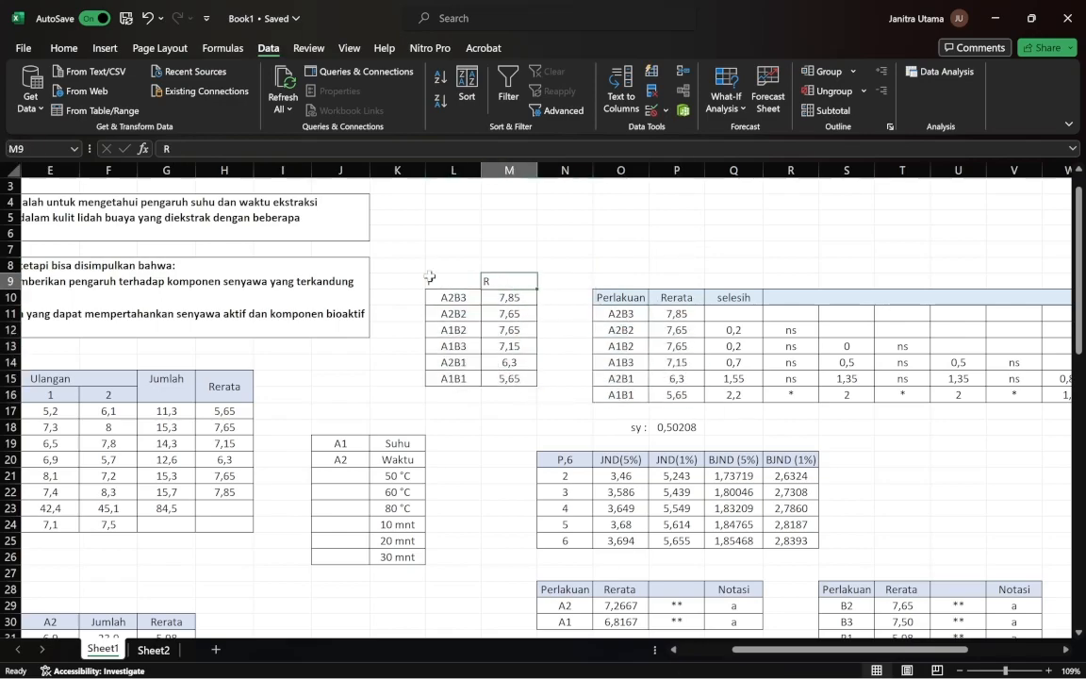
pyautogui.moveTo(434, 281); pyautogui.dragTo(485, 281)
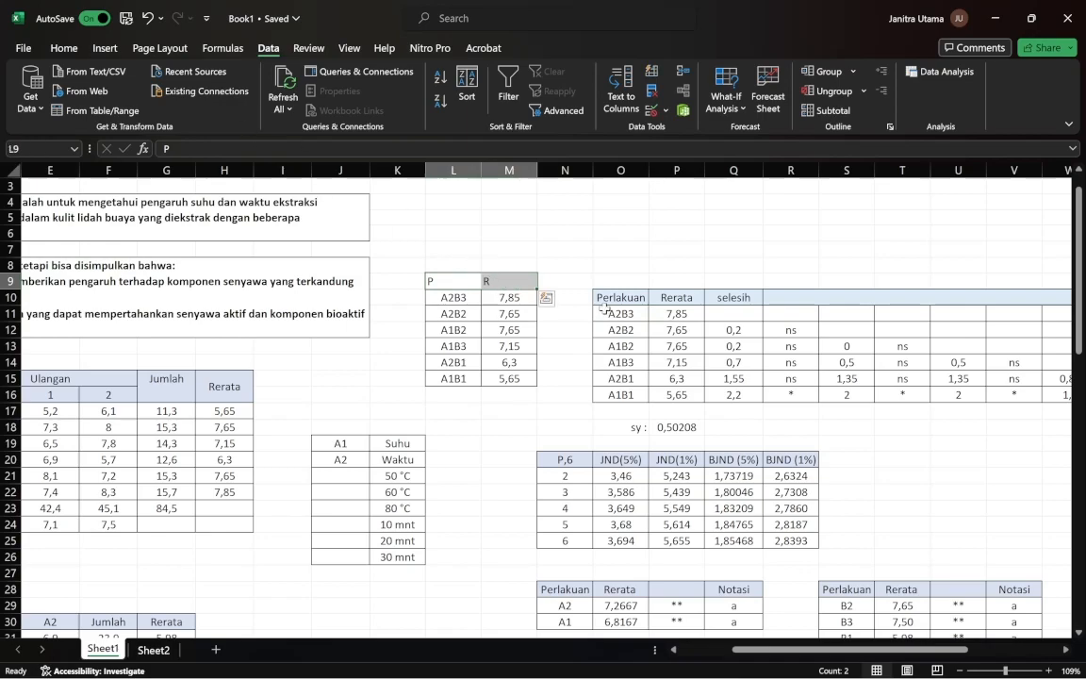
pyautogui.moveTo(614, 297); pyautogui.dragTo(678, 410)
pyautogui.click(604, 238)
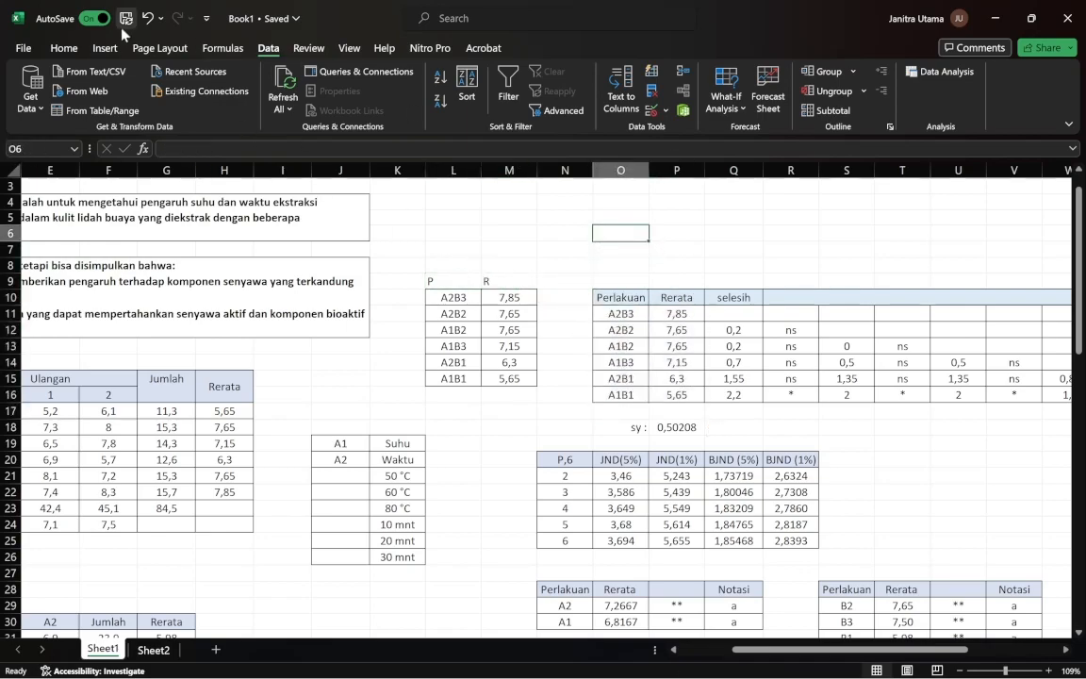
# Delete the P and R headers above the sorted treatment list.
pyautogui.click(69, 44)
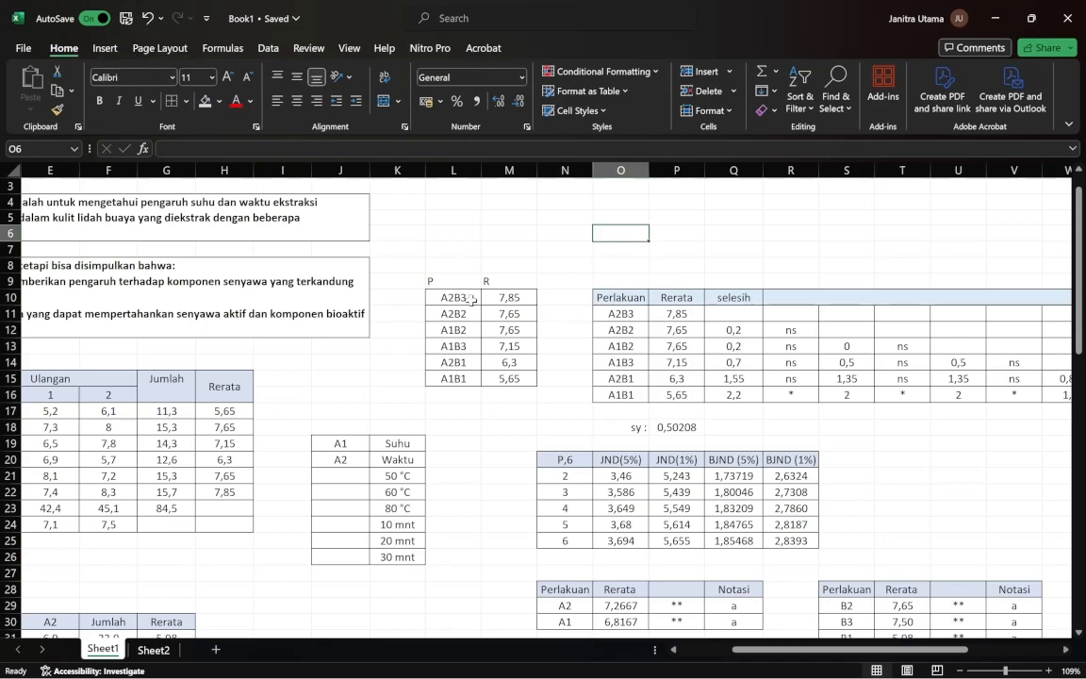
pyautogui.moveTo(397, 280); pyautogui.dragTo(508, 280)
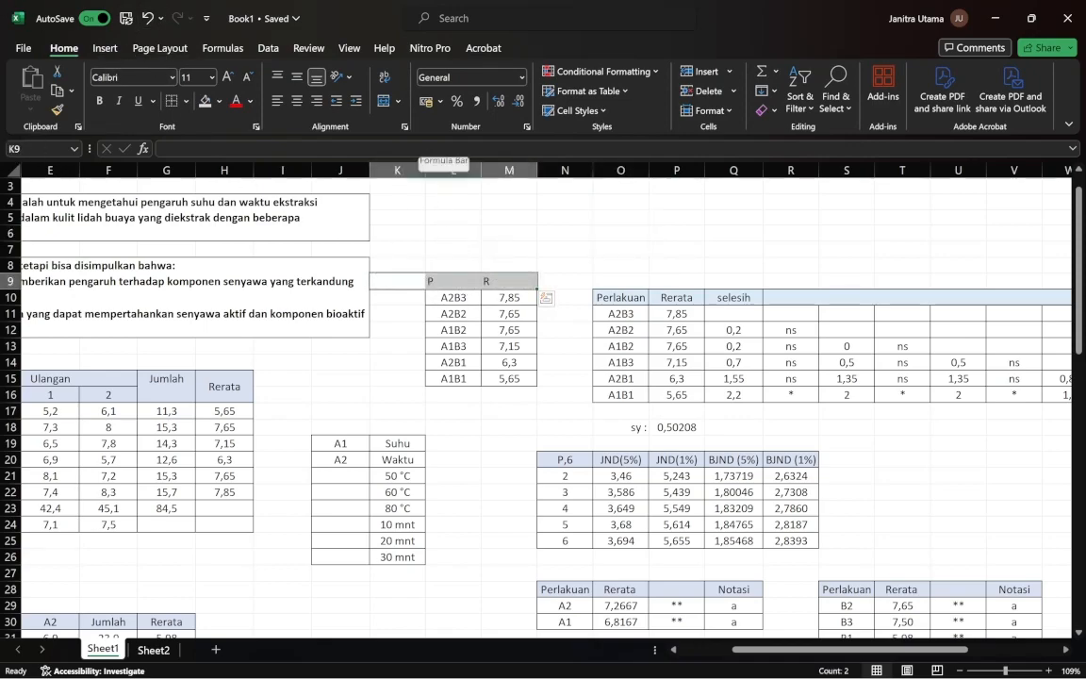
pyautogui.press('Delete')
pyautogui.click(580, 232)
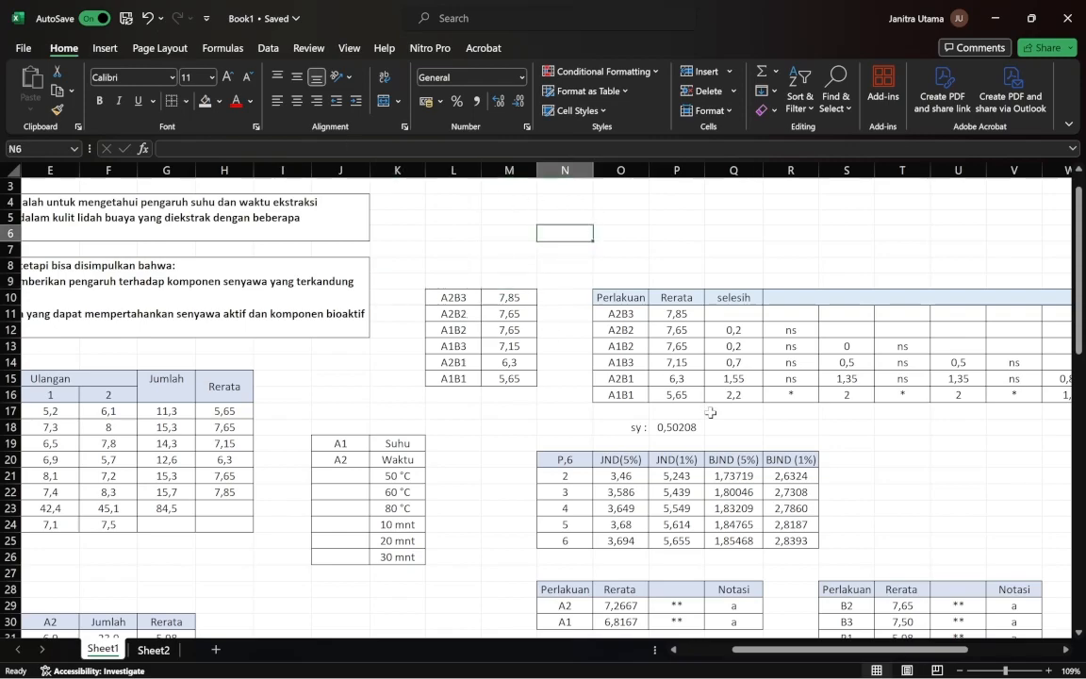
# Examine the selesih formula in Q12 and the A2B3 and A2B2 means it subtracts.
pyautogui.hscroll(4, 709, 412)
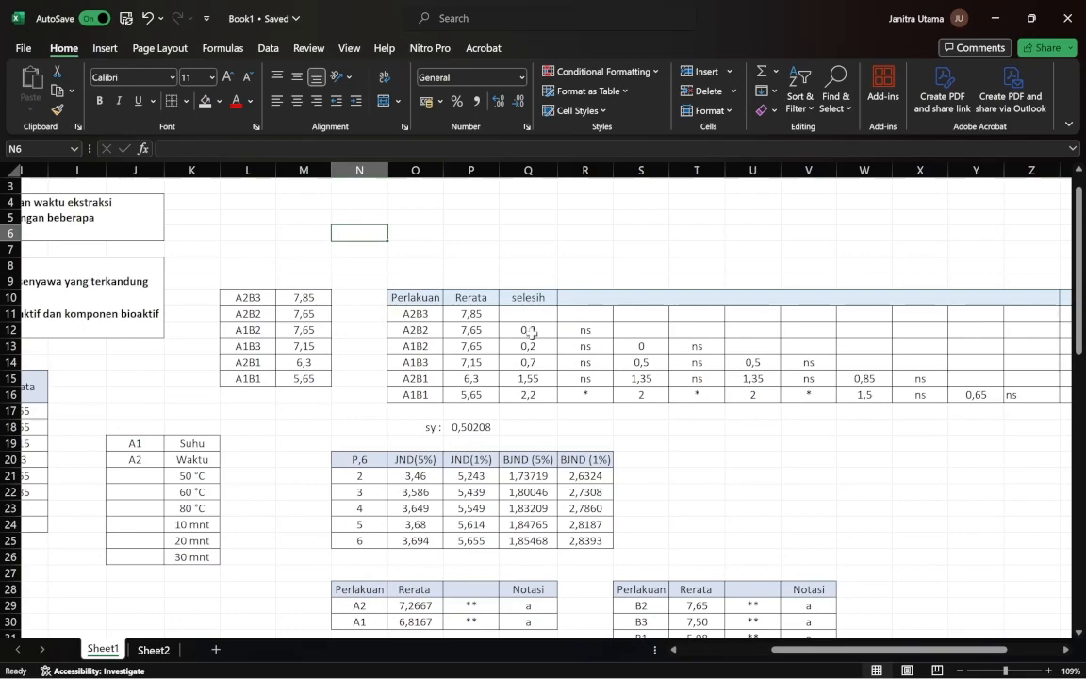
pyautogui.click(531, 330)
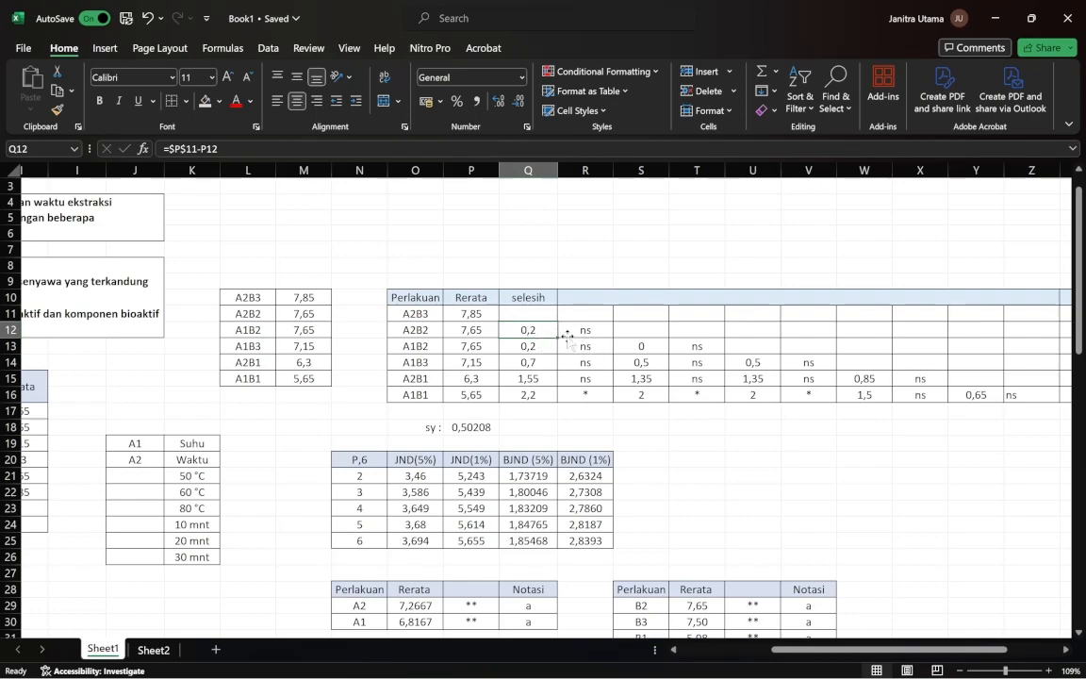
pyautogui.doubleClick(545, 330)
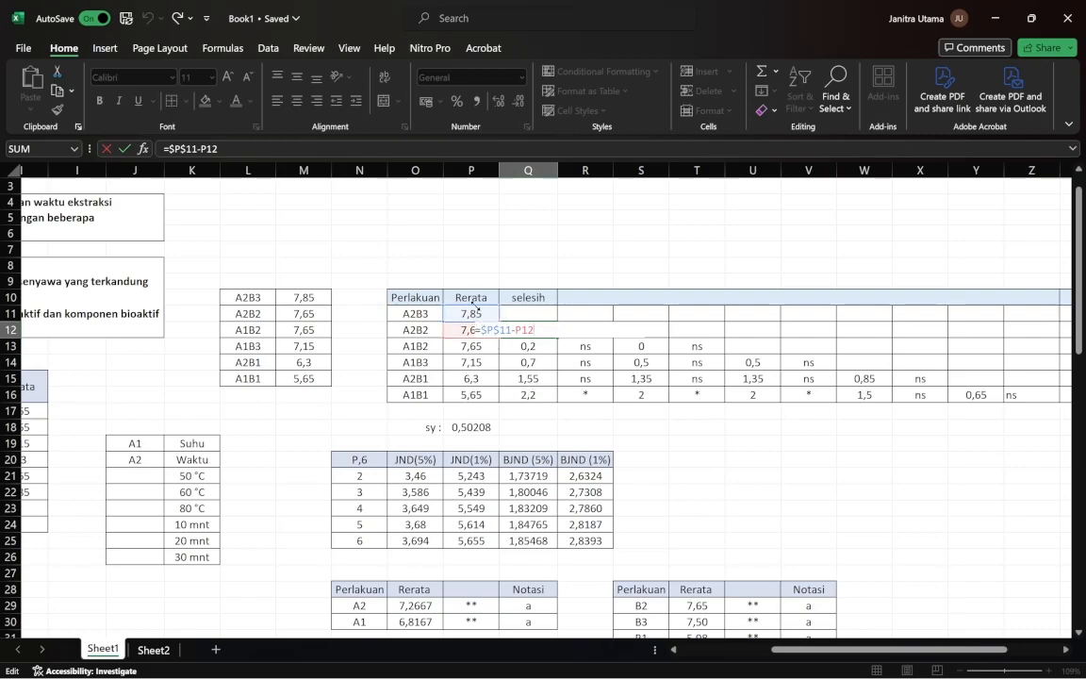
pyautogui.press('Return')
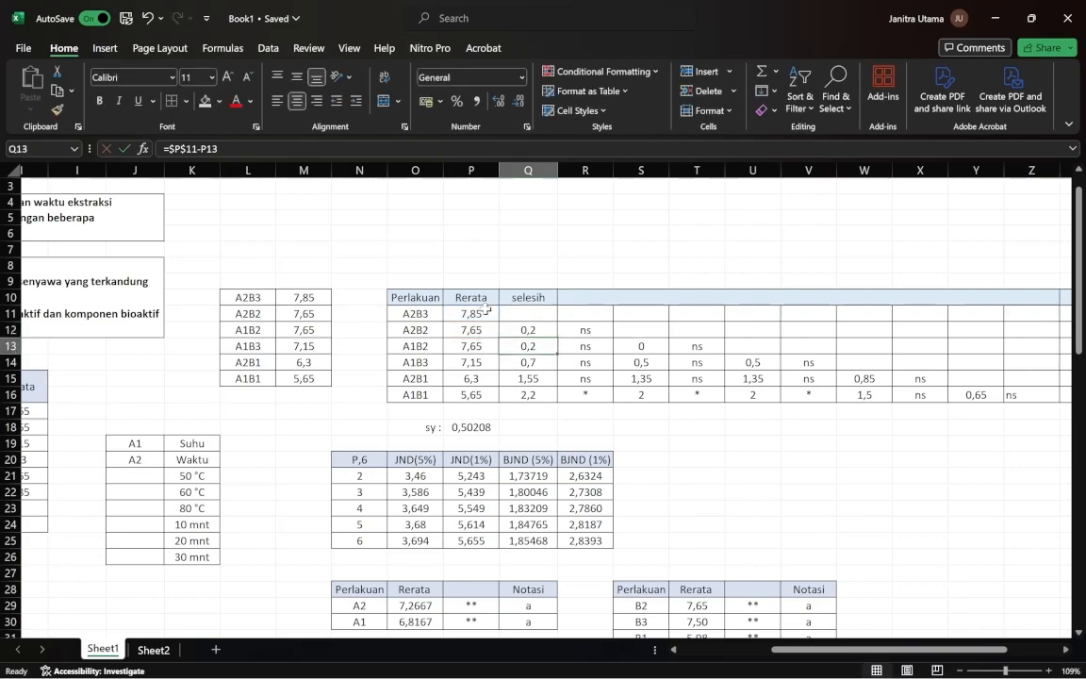
pyautogui.click(481, 309)
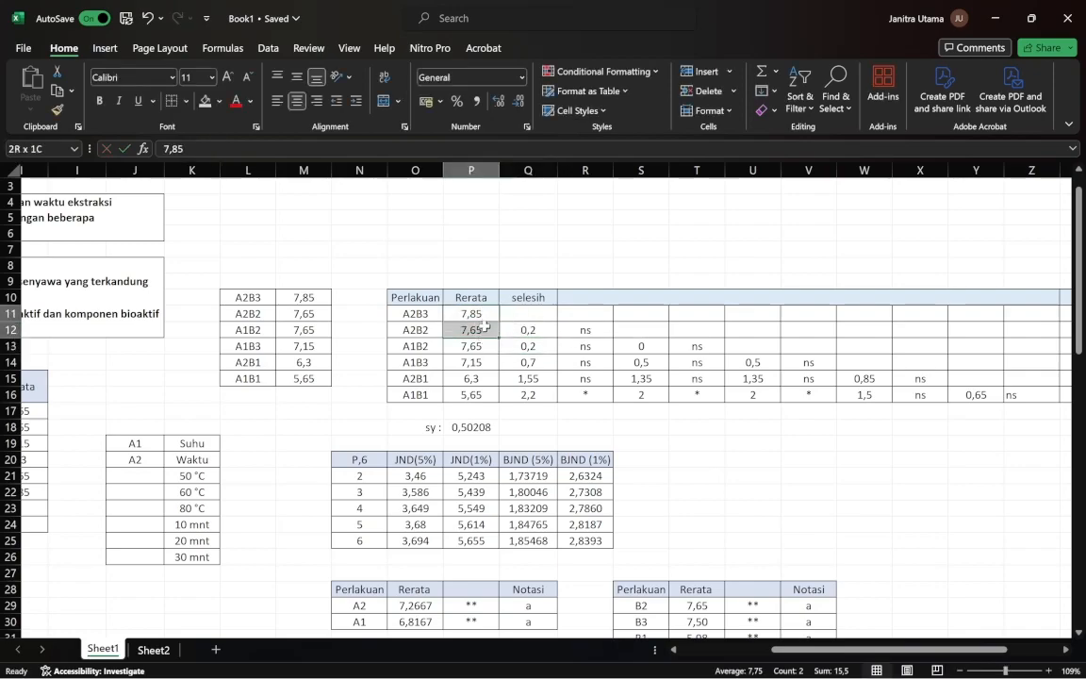
pyautogui.click(543, 315)
# Compare the A2B3 mean with the A1B2, A1B3 and A2B1 means and check the matching selesih cells.
pyautogui.click(485, 344)
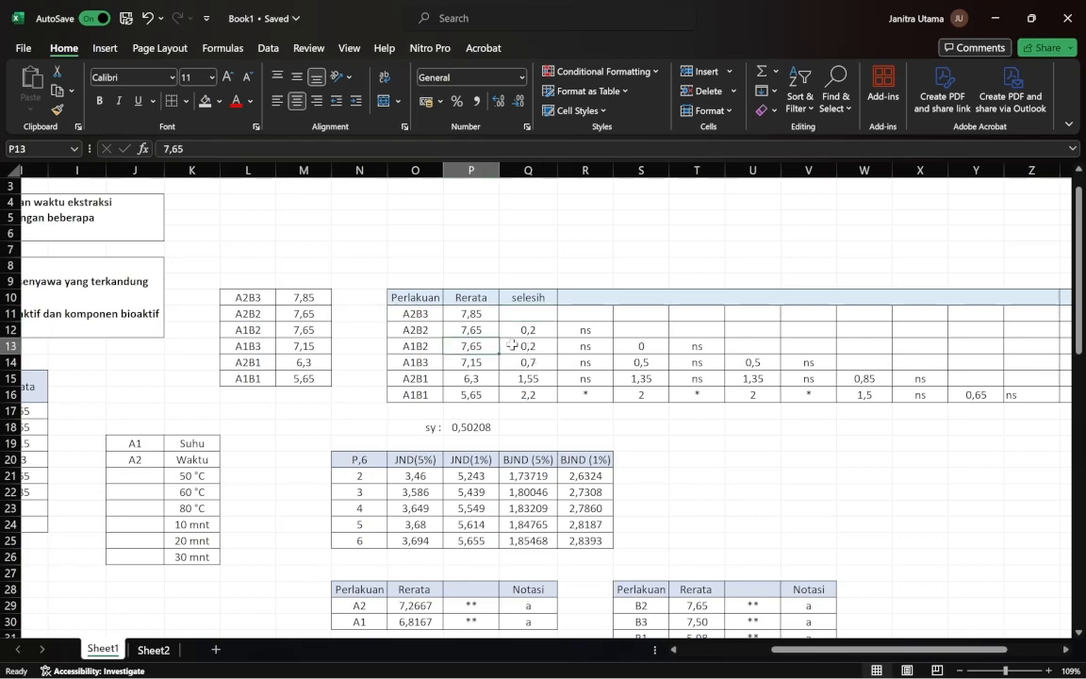
pyautogui.click(476, 314)
pyautogui.click(477, 346)
pyautogui.click(531, 363)
pyautogui.click(416, 315)
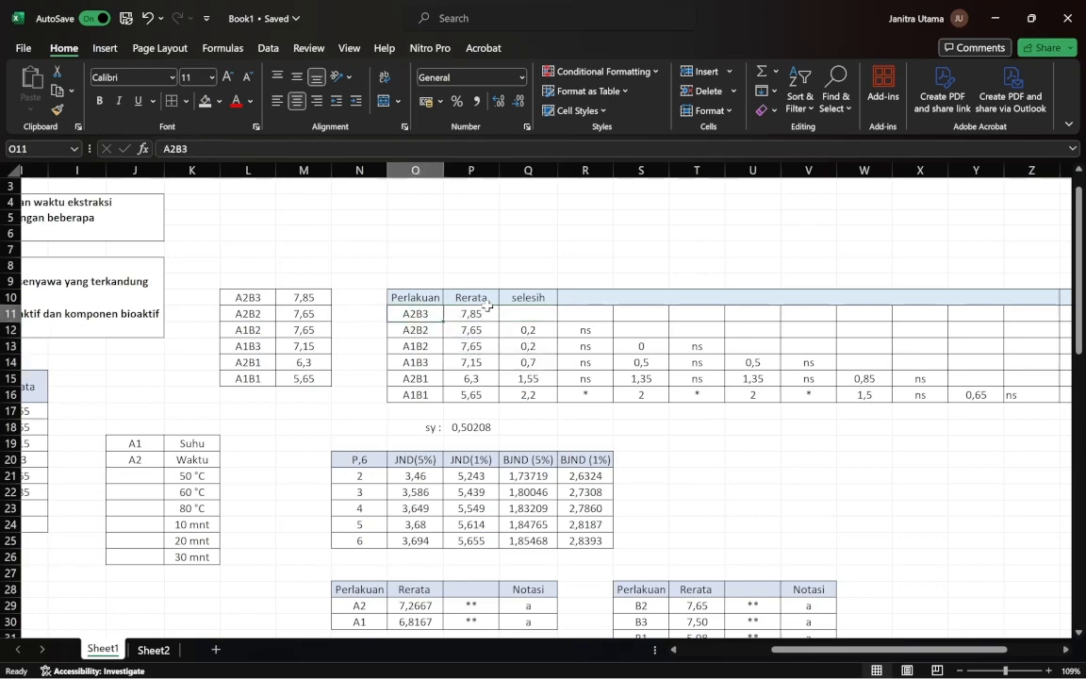
pyautogui.click(487, 315)
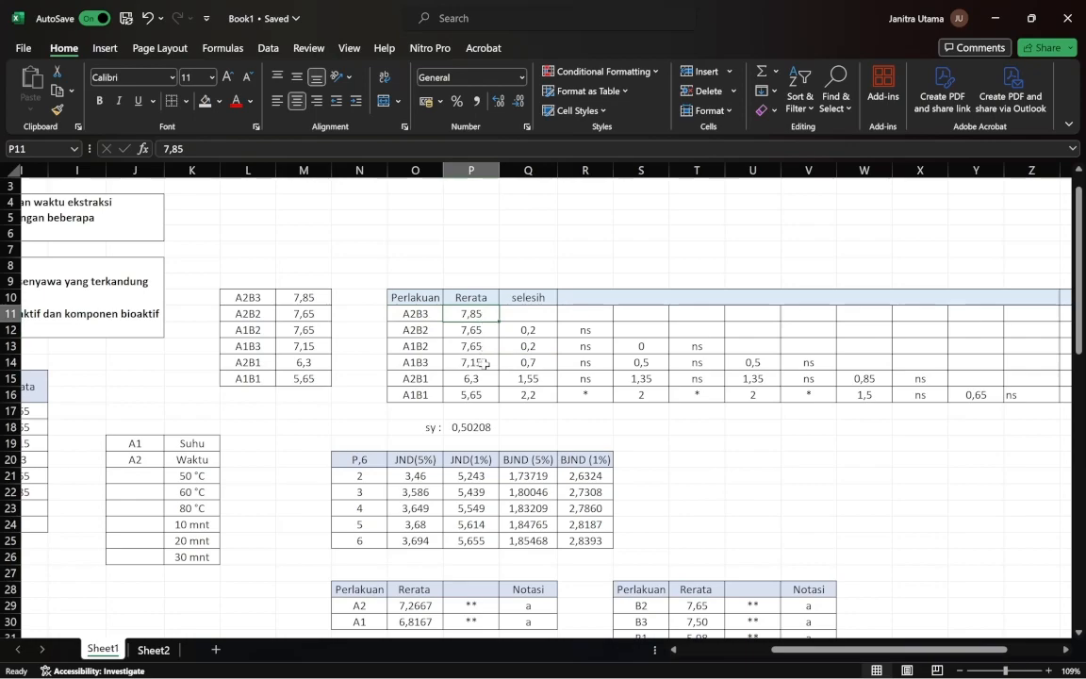
pyautogui.click(485, 363)
pyautogui.click(491, 376)
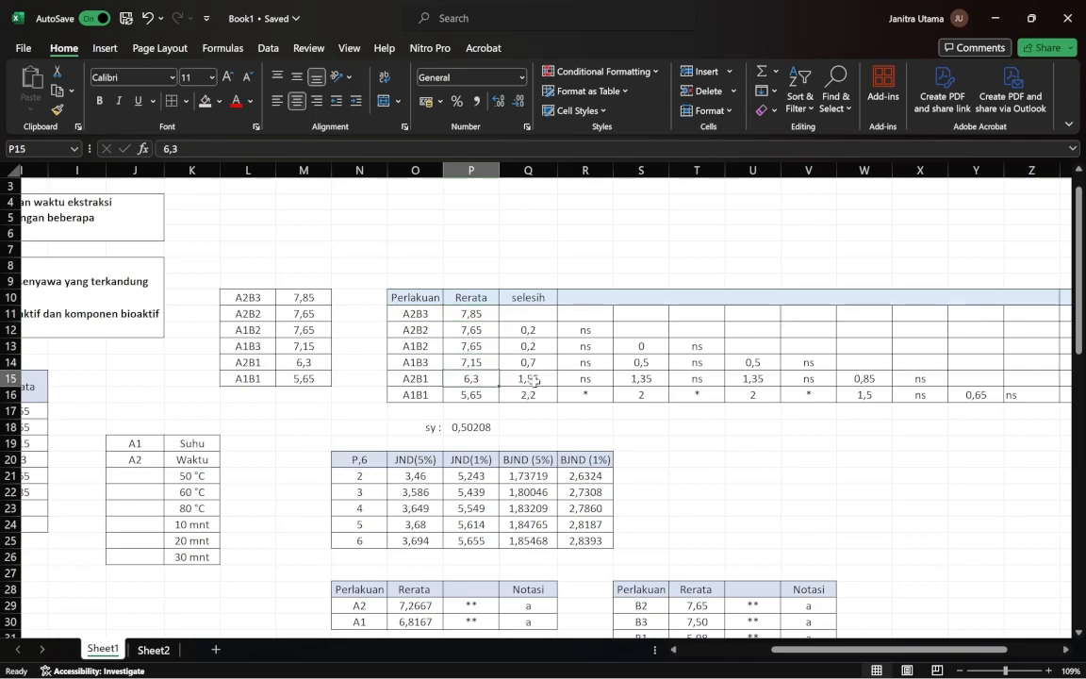
pyautogui.click(535, 382)
# Review the A2B3 and A1B1 treatments and their means in the Rerata column.
pyautogui.click(435, 316)
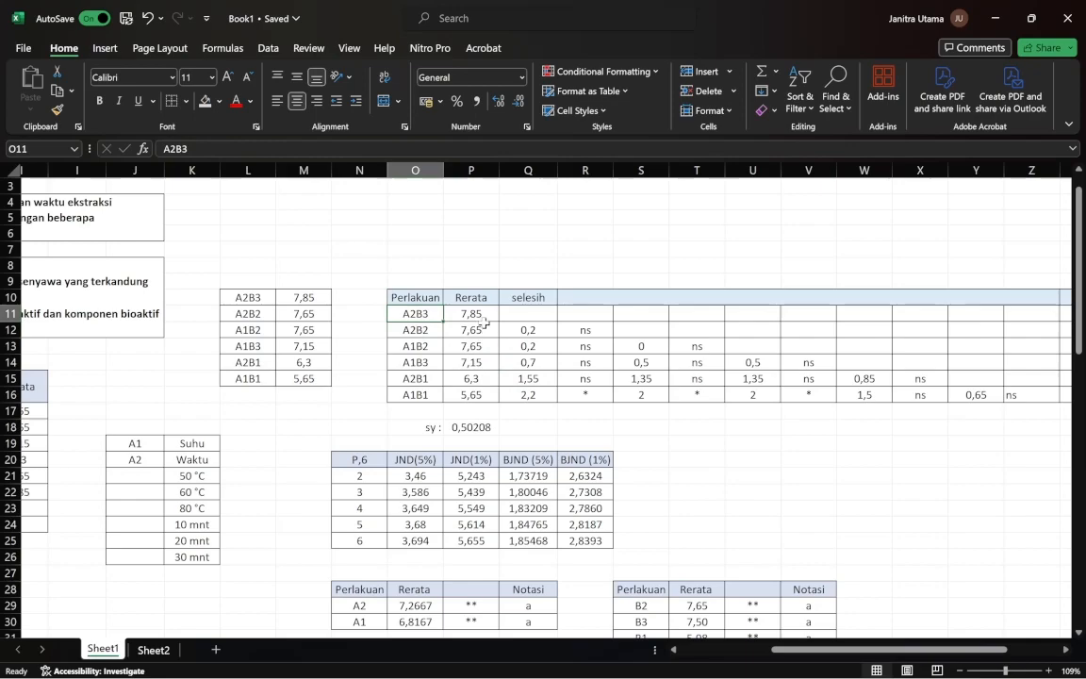
pyautogui.click(484, 320)
pyautogui.click(437, 380)
pyautogui.click(436, 394)
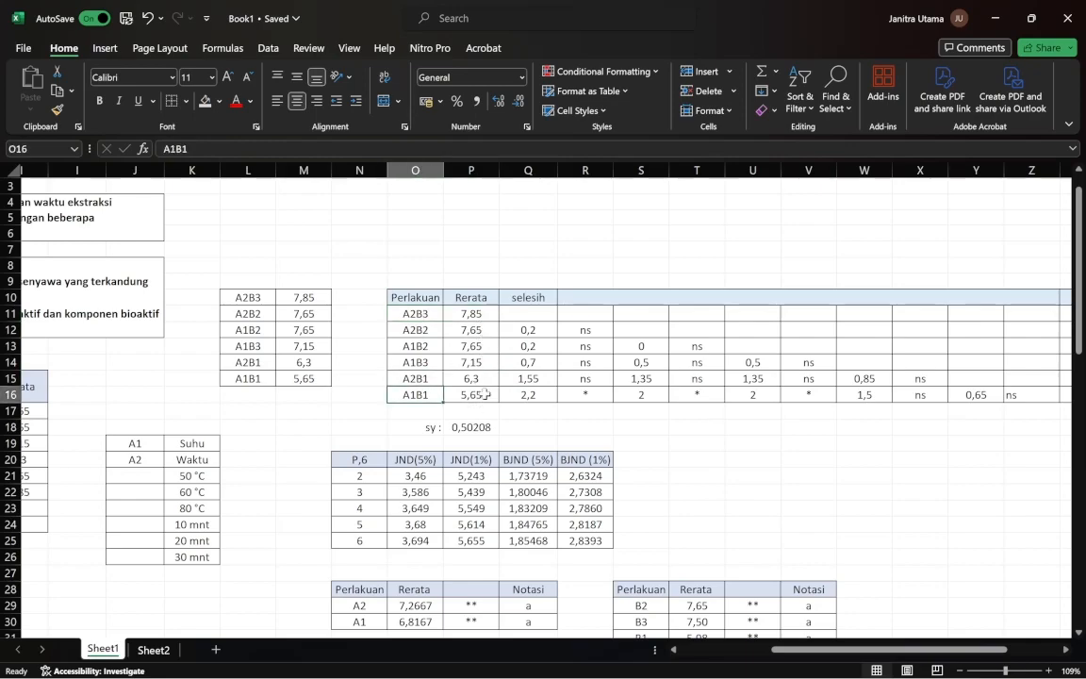
pyautogui.click(483, 394)
# Inspect the selesih formulas in Q16, Q15 and Q14 without changing them.
pyautogui.hscroll(3, 477, 396)
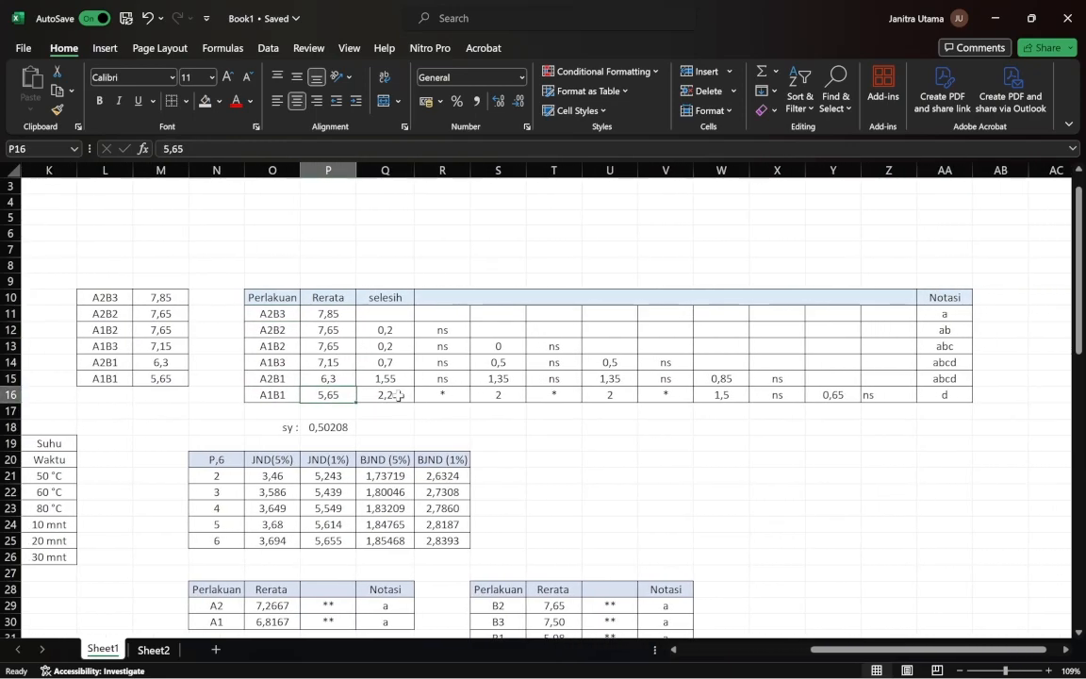
pyautogui.doubleClick(398, 396)
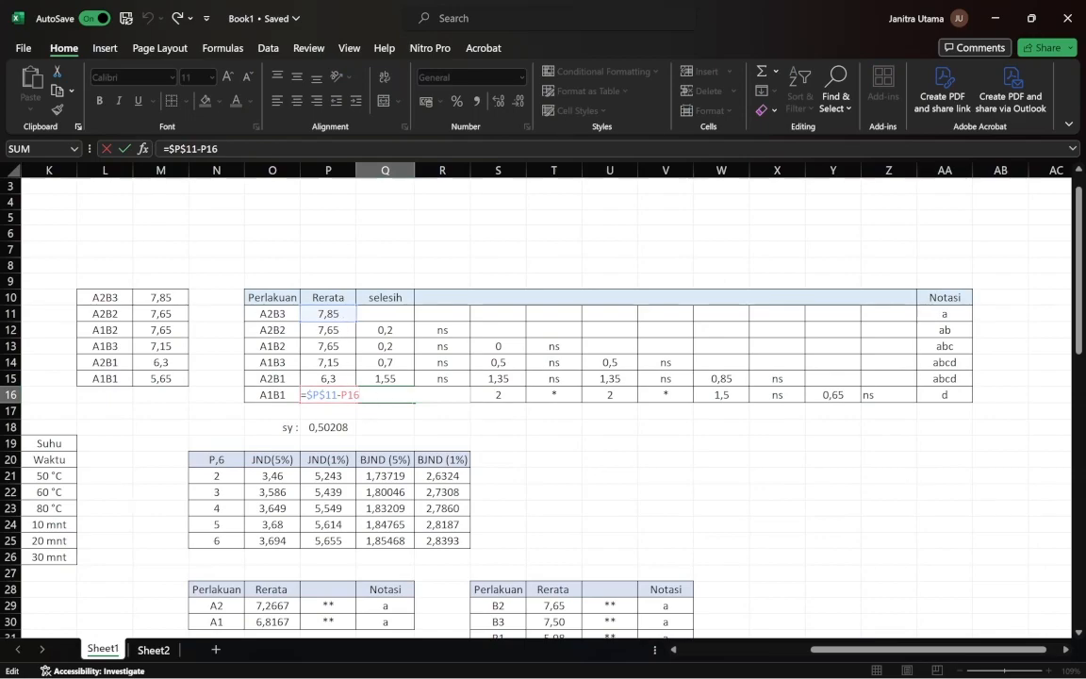
pyautogui.press('Return')
pyautogui.doubleClick(393, 378)
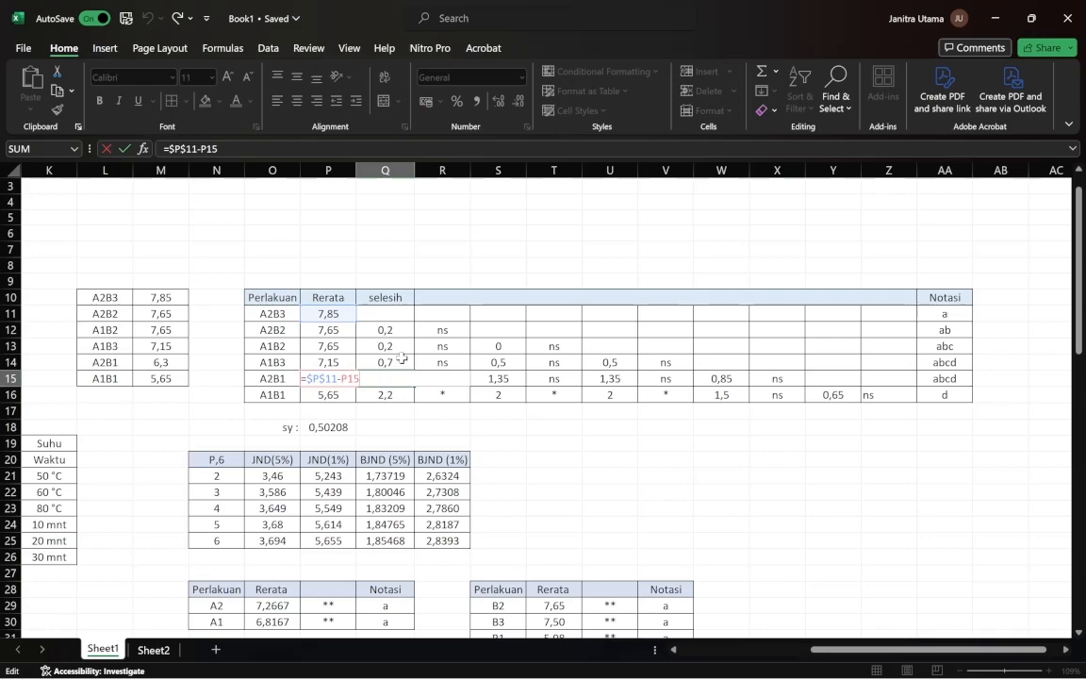
pyautogui.press('Return')
pyautogui.doubleClick(401, 358)
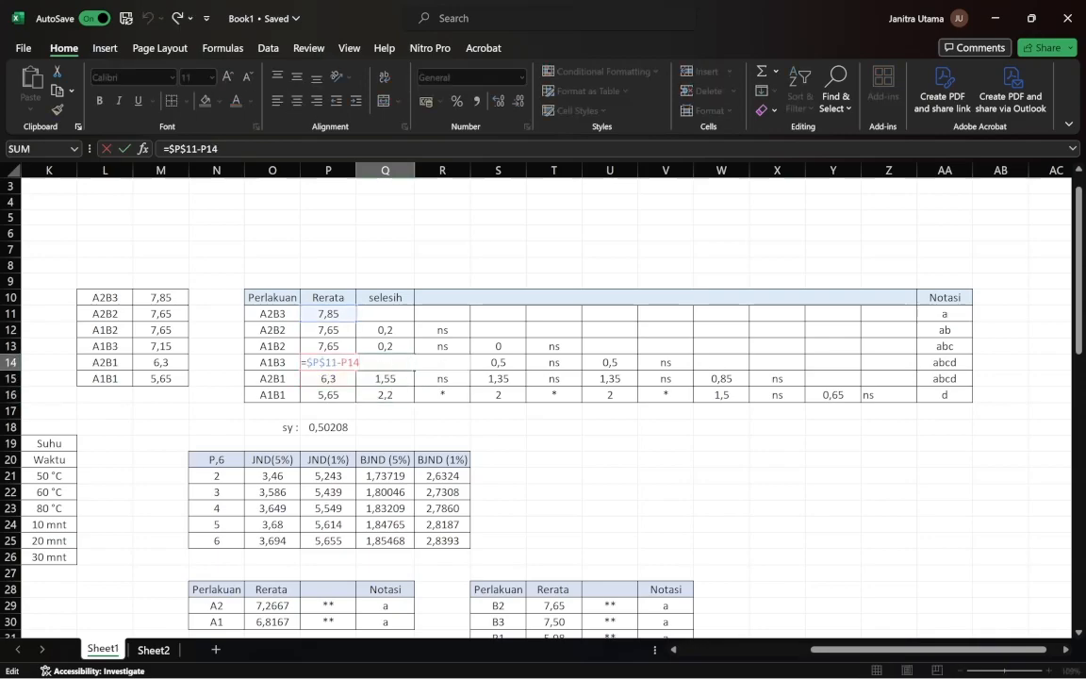
pyautogui.press('Return')
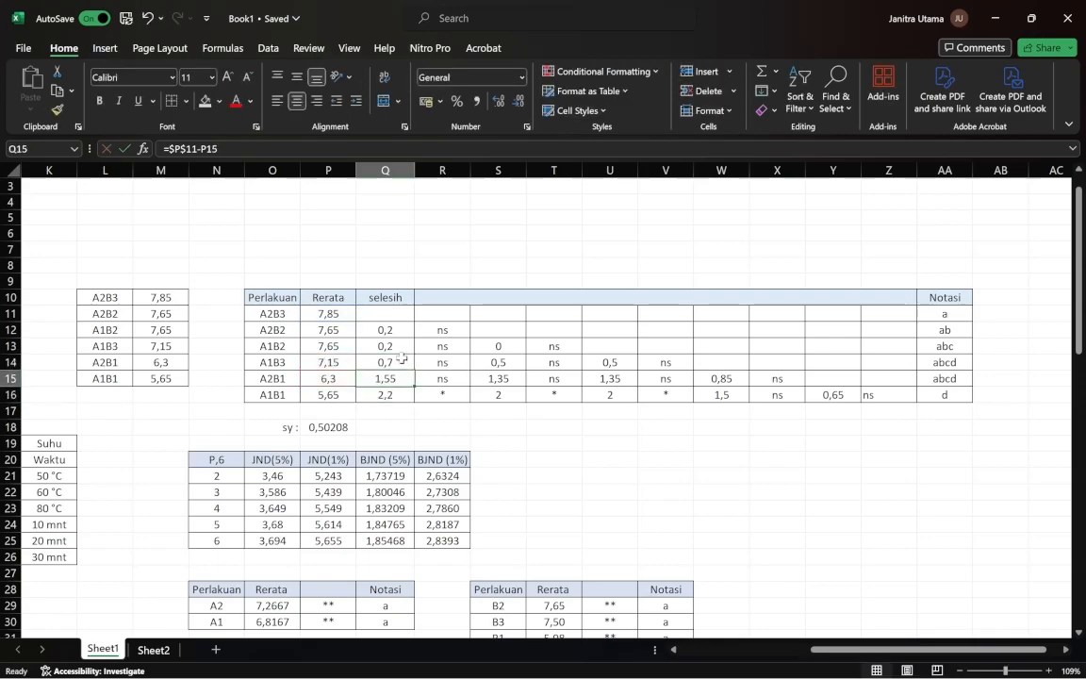
# Inspect the second difference formula in S13 and the A2B2 mean in P12 that it references.
pyautogui.click(492, 349)
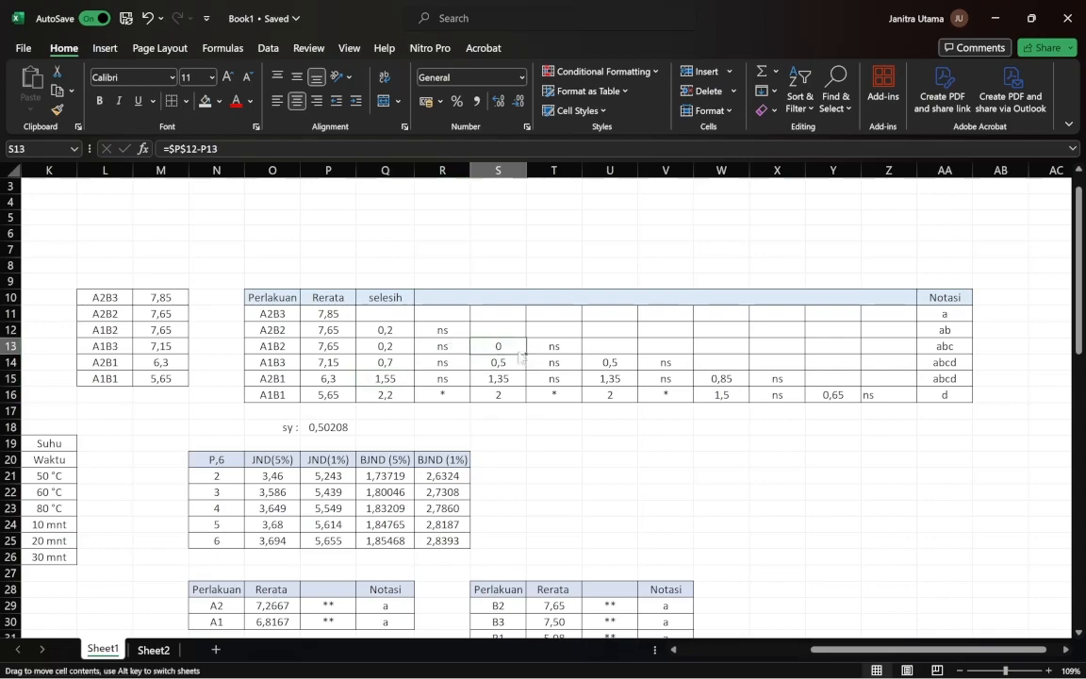
pyautogui.doubleClick(513, 346)
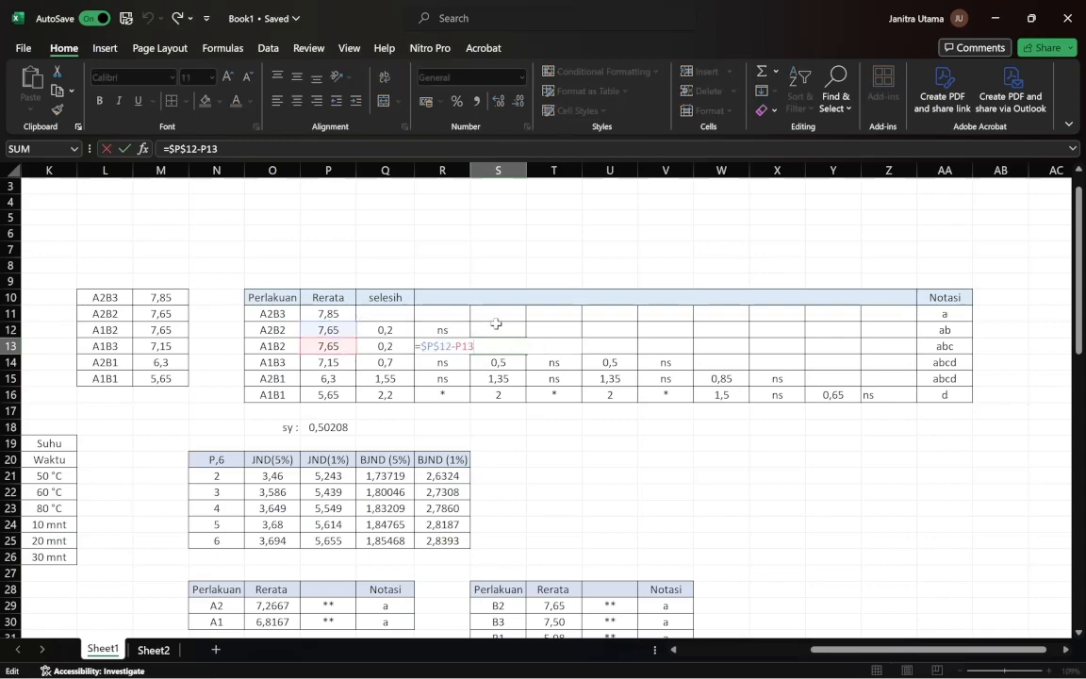
pyautogui.press('Return')
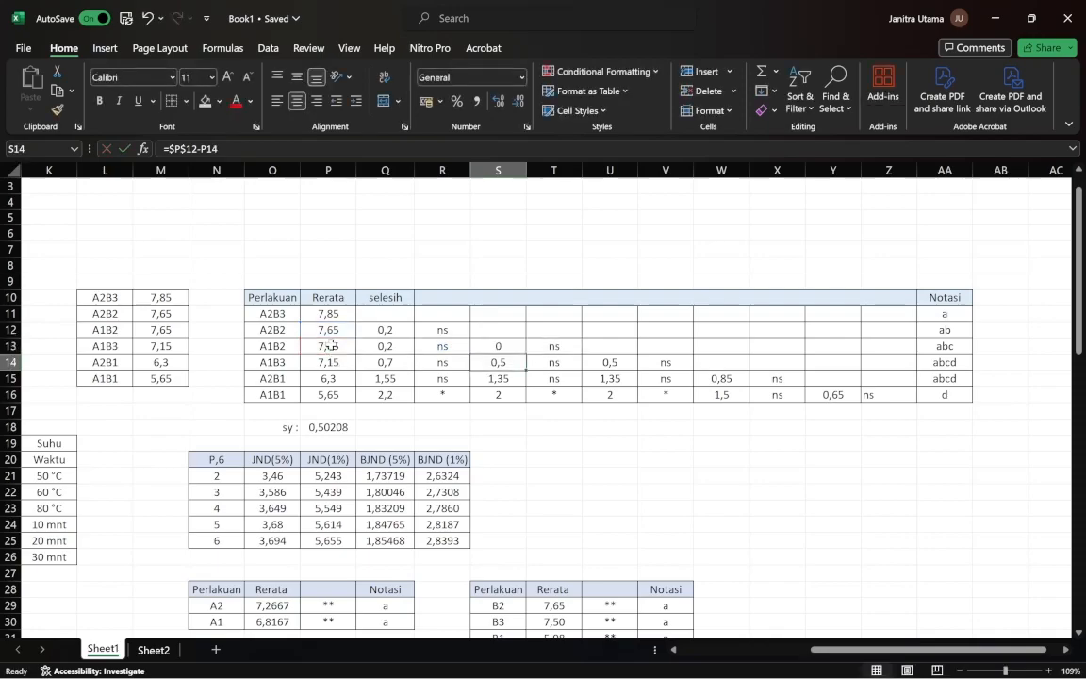
pyautogui.click(497, 347)
pyautogui.click(335, 330)
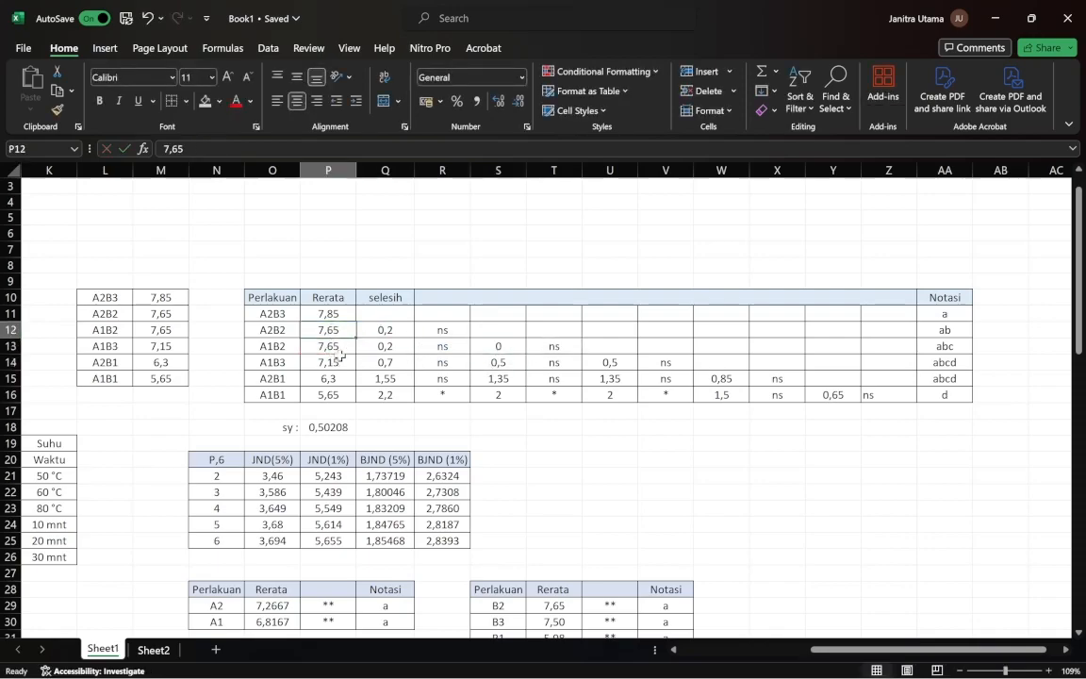
# Compare the A2B2 mean with the A1B3, A2B1 and A1B1 means and check the matching results in T15 and T16.
pyautogui.click(338, 362)
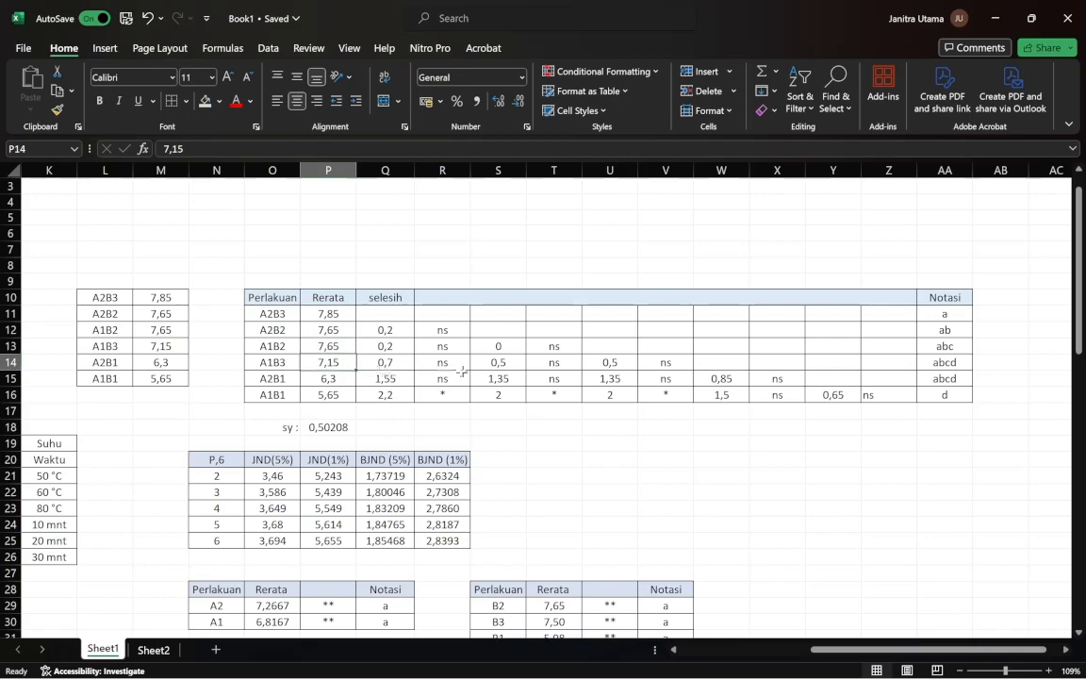
pyautogui.click(552, 379)
pyautogui.click(330, 327)
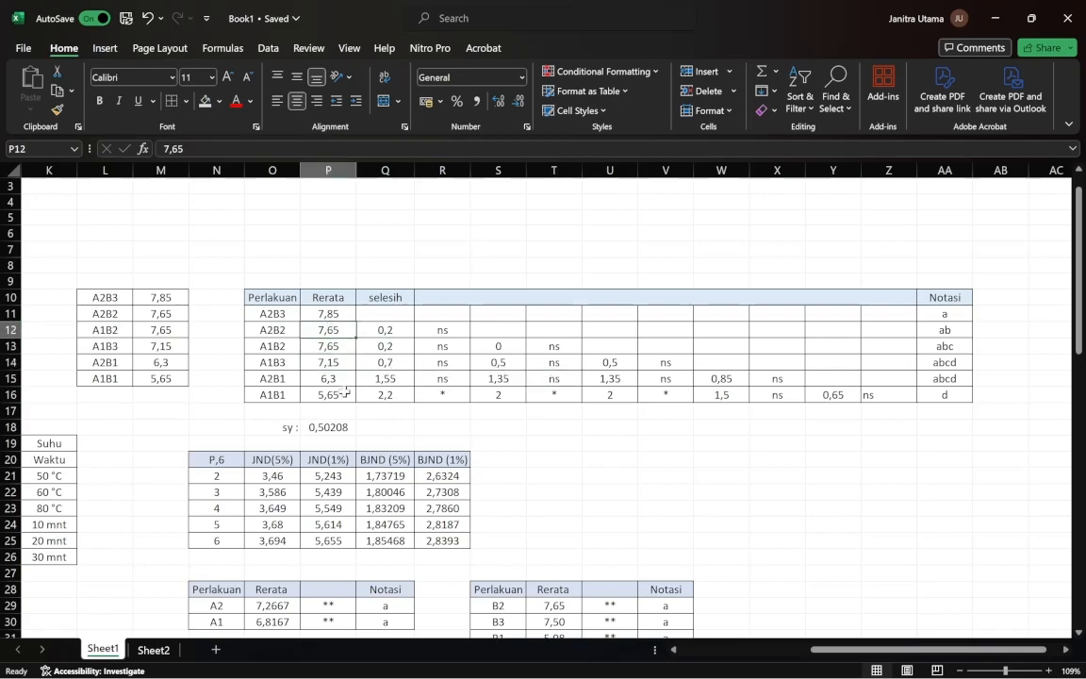
pyautogui.click(340, 380)
pyautogui.click(552, 394)
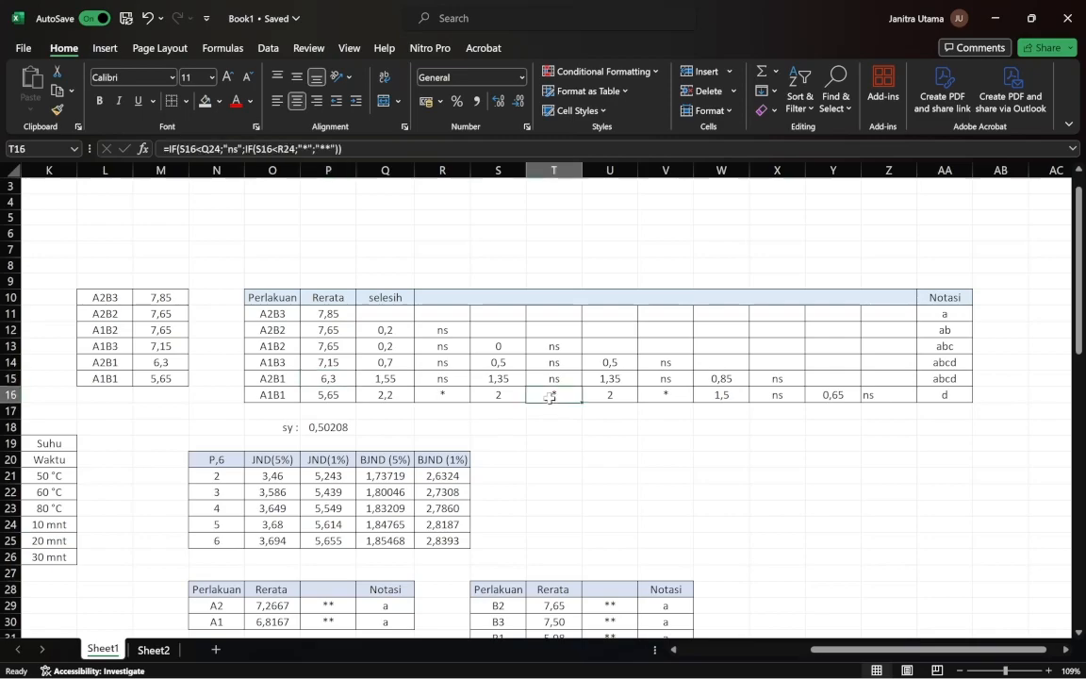
pyautogui.click(333, 333)
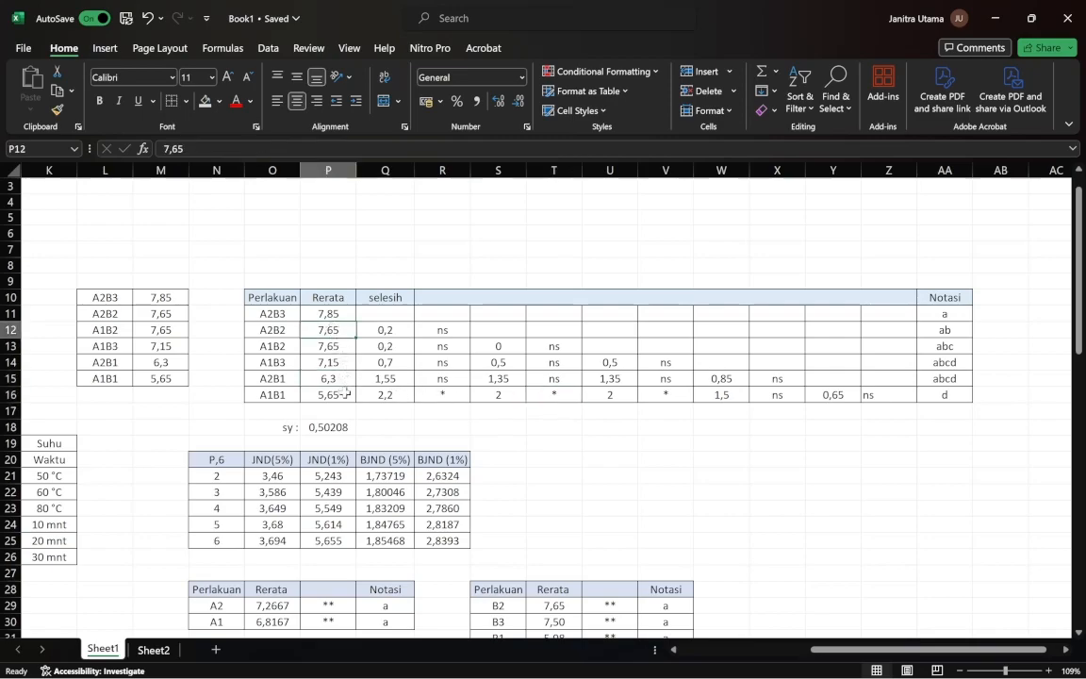
pyautogui.click(340, 394)
# Inspect the significance formula in T16 and the second difference formulas in S16 and S15 without changing them.
pyautogui.doubleClick(554, 394)
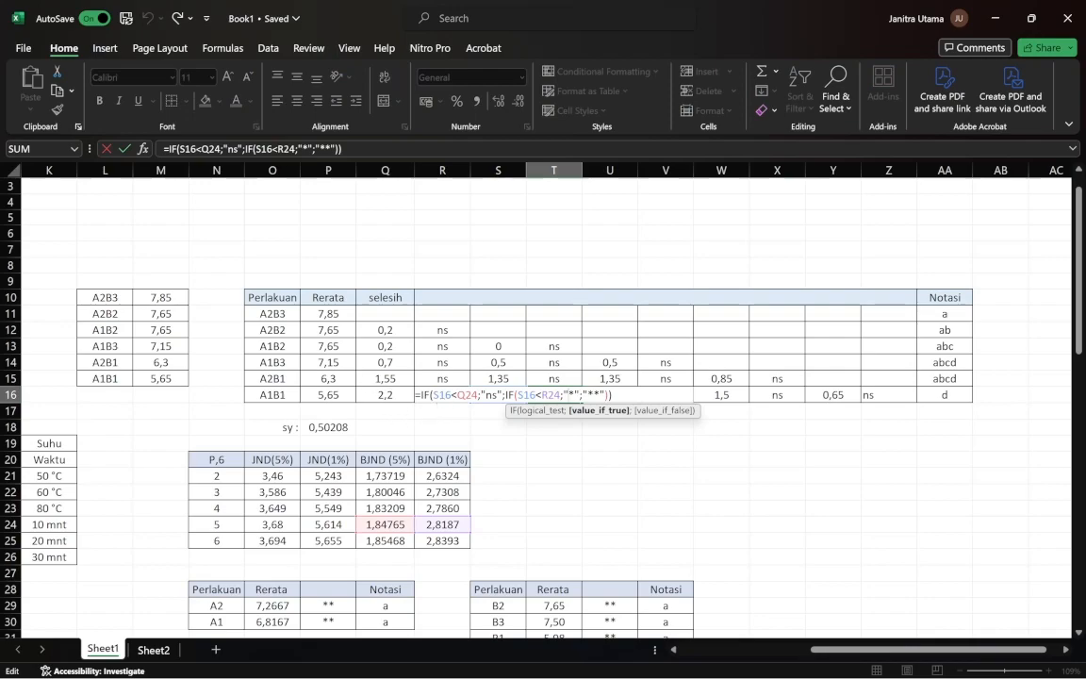
pyautogui.press('Return')
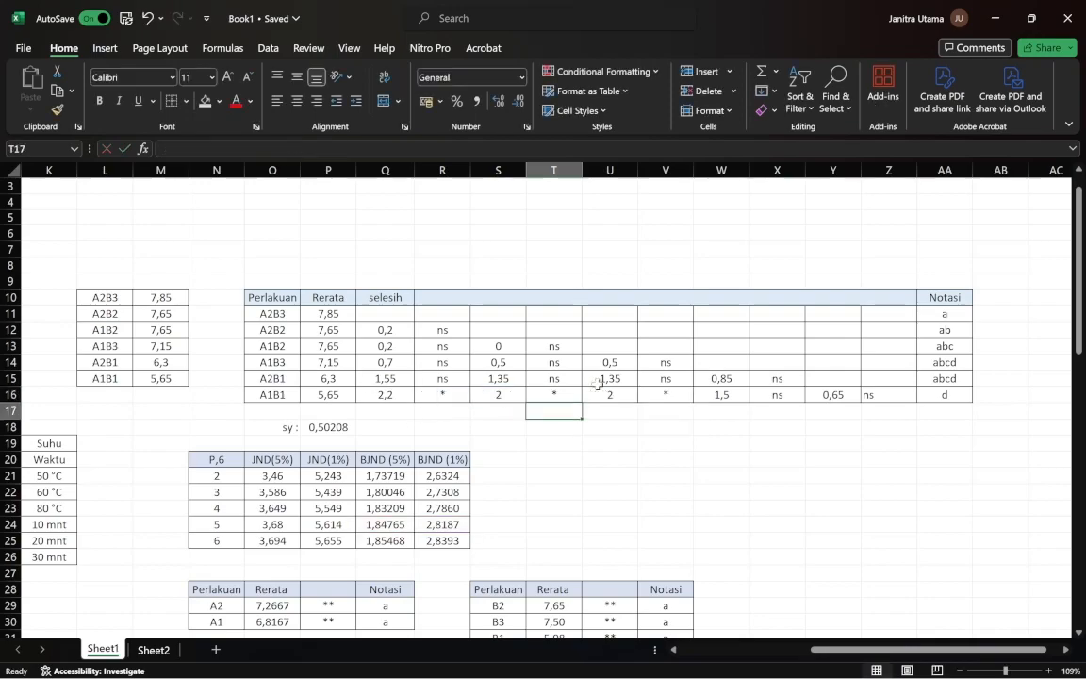
pyautogui.click(501, 395)
pyautogui.doubleClick(506, 395)
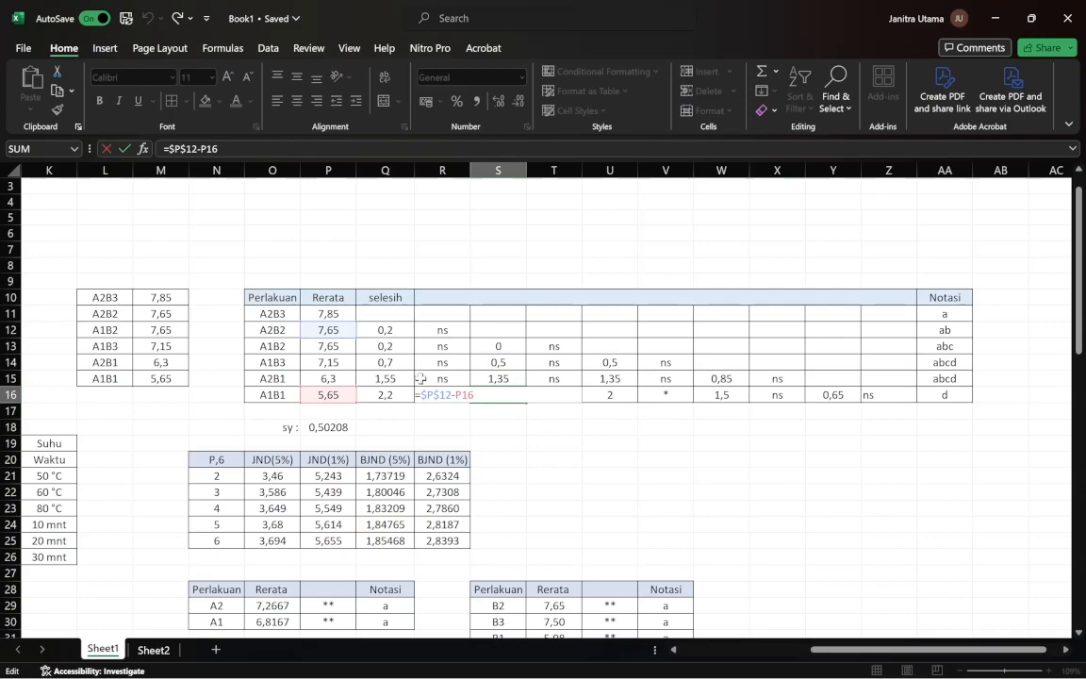
pyautogui.press('Return')
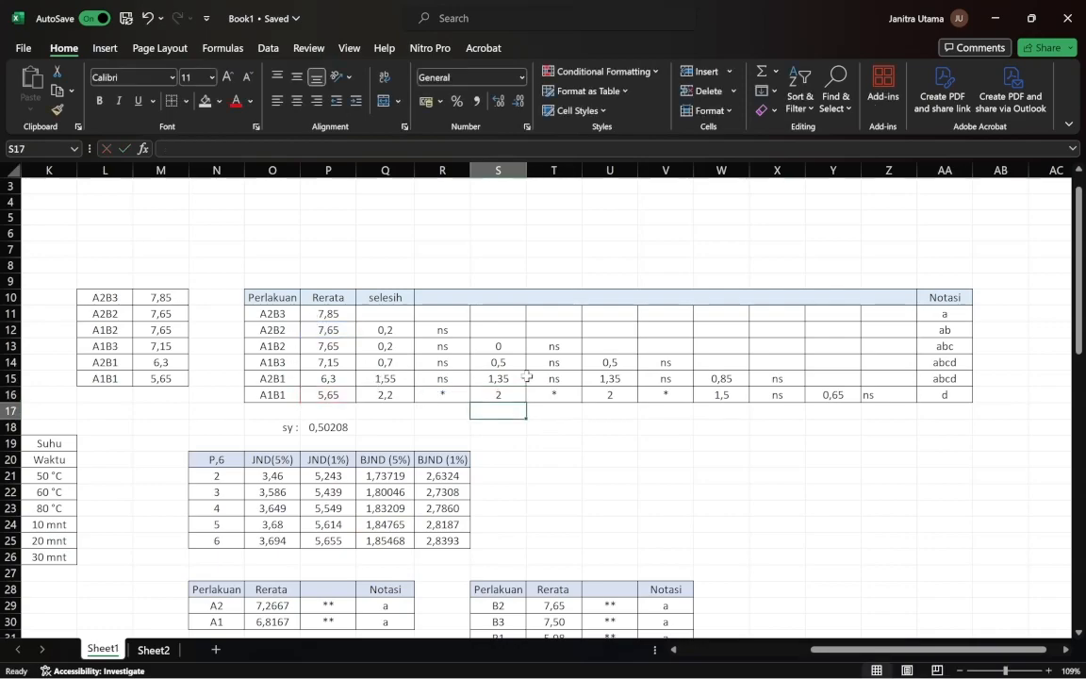
pyautogui.doubleClick(447, 377)
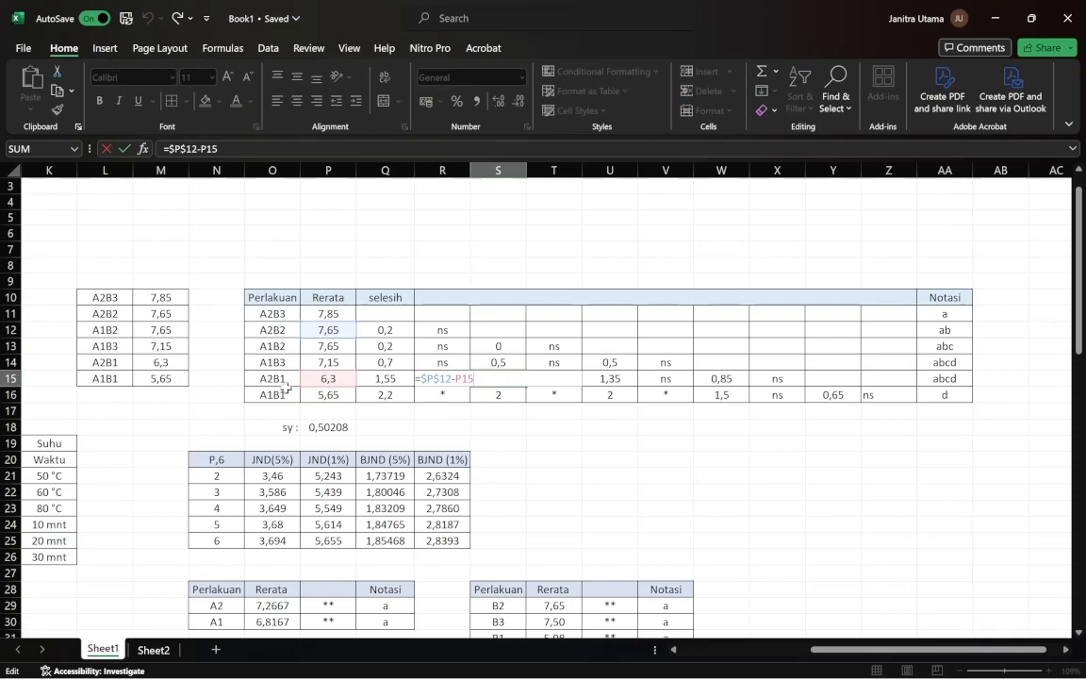
pyautogui.press('Return')
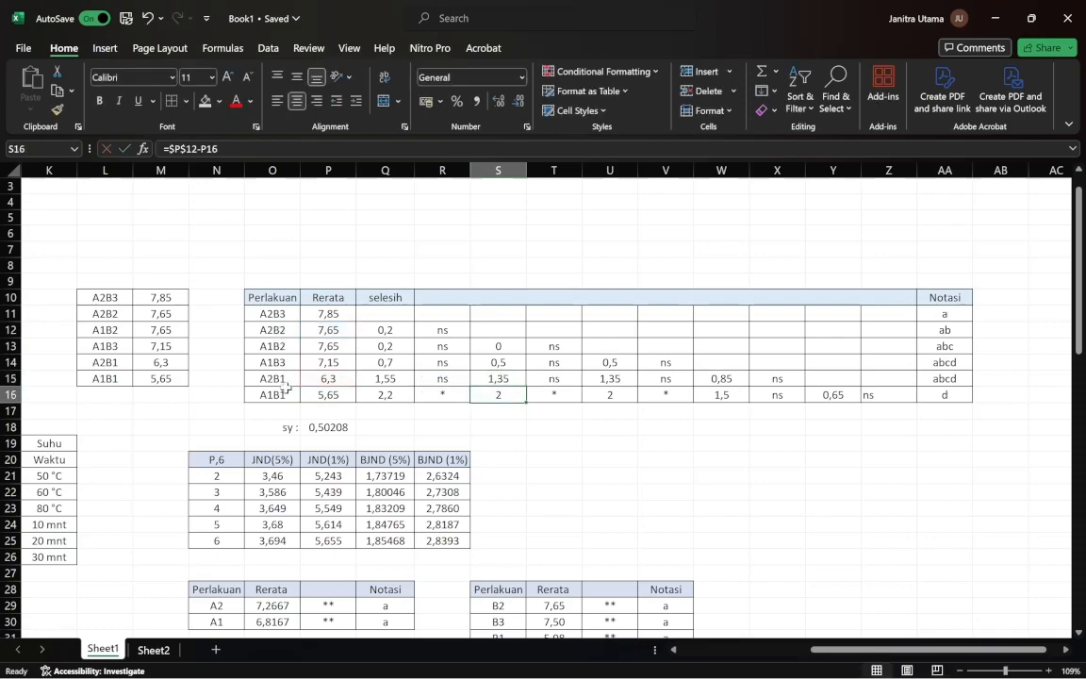
# Check the last difference formula in Y16 and review the significance results in R12:R16 and T13:T16.
pyautogui.click(850, 397)
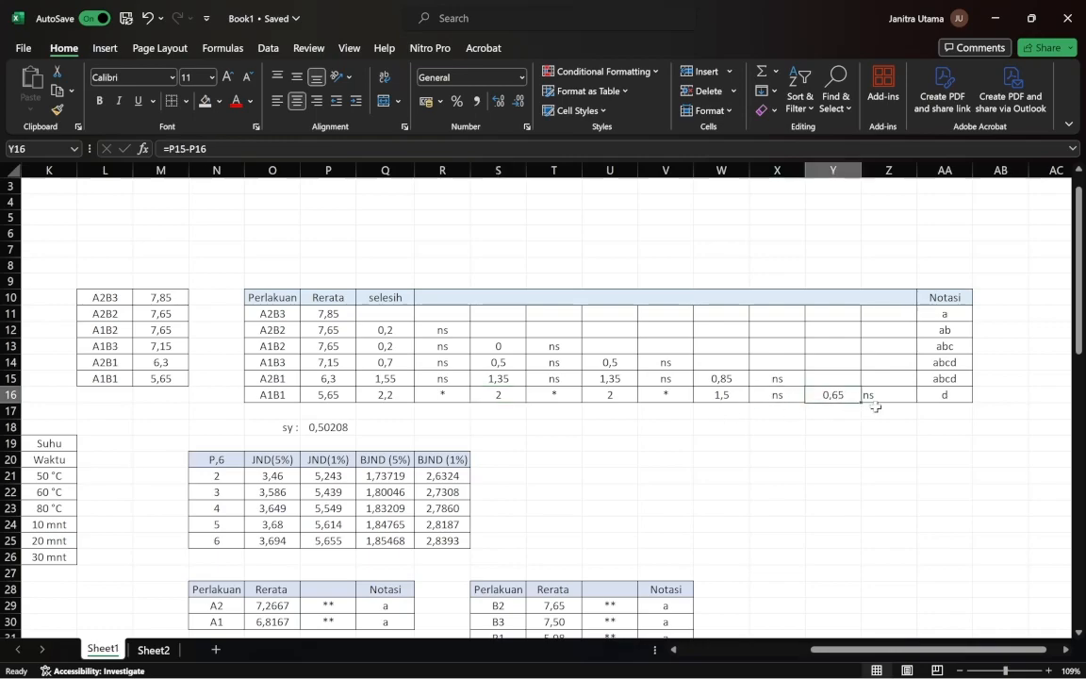
pyautogui.scroll(-1, 390, 515)
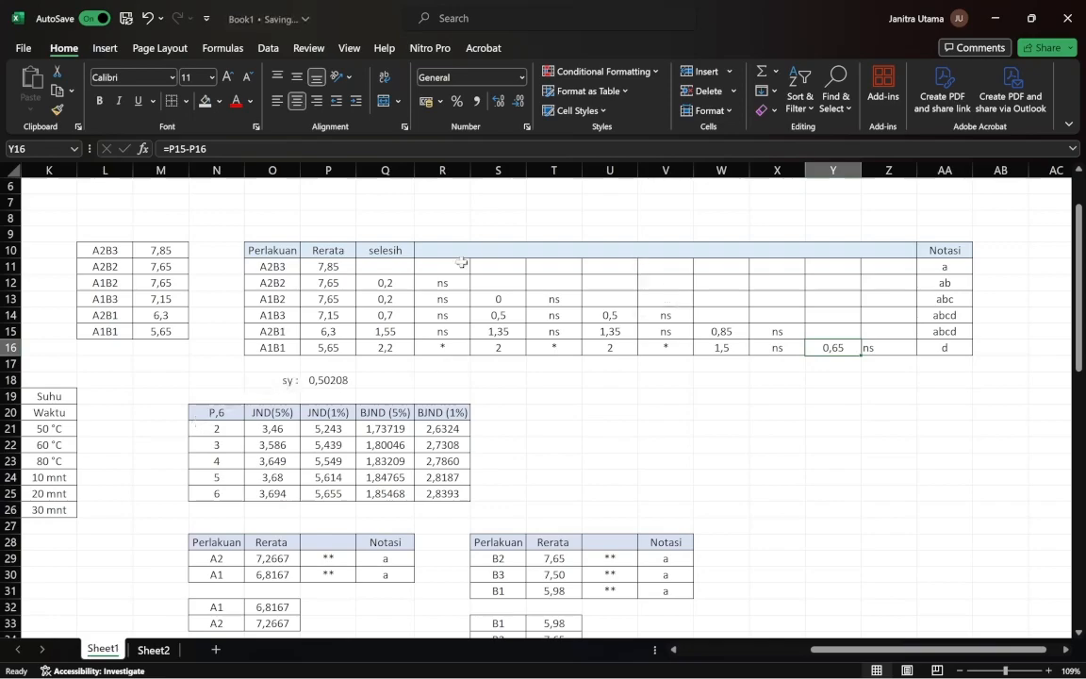
pyautogui.moveTo(442, 282); pyautogui.dragTo(458, 333)
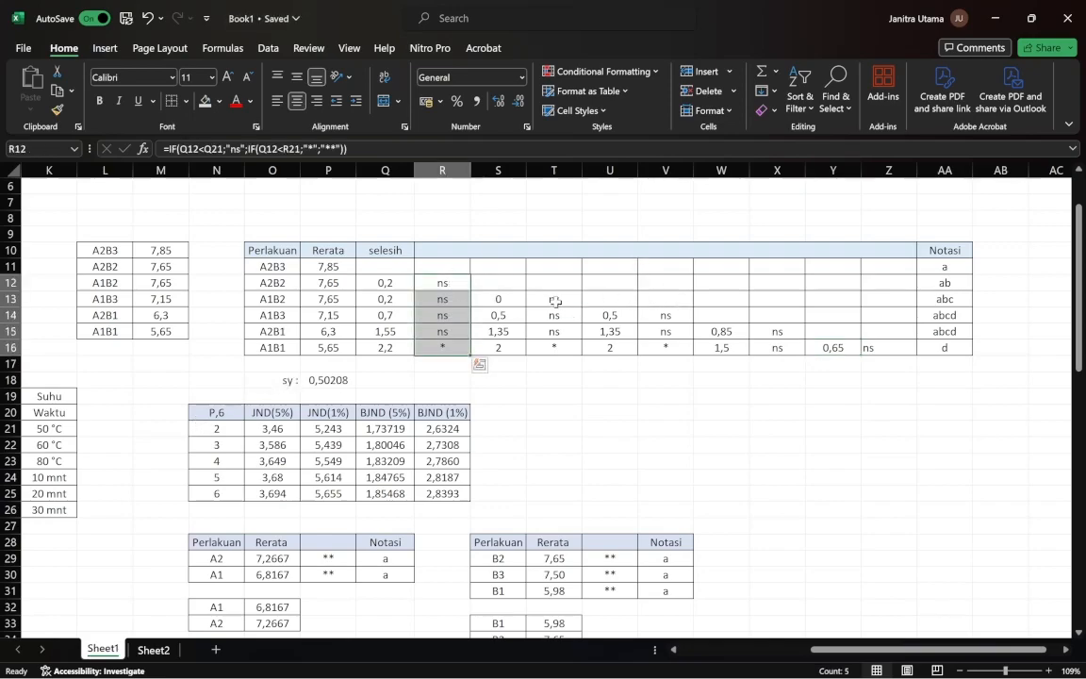
pyautogui.moveTo(554, 299); pyautogui.dragTo(554, 347)
pyautogui.click(721, 444)
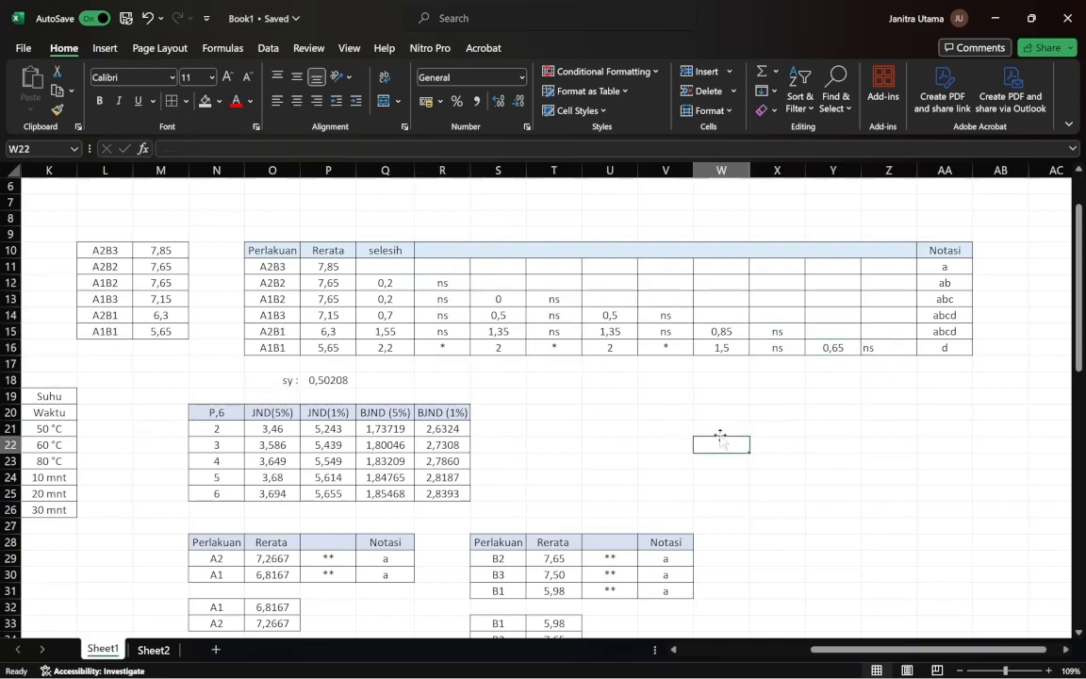
# Inspect the sy formula in P18 and look over the source data tables and the JND table.
pyautogui.scroll(-1, 340, 336)
pyautogui.click(347, 333)
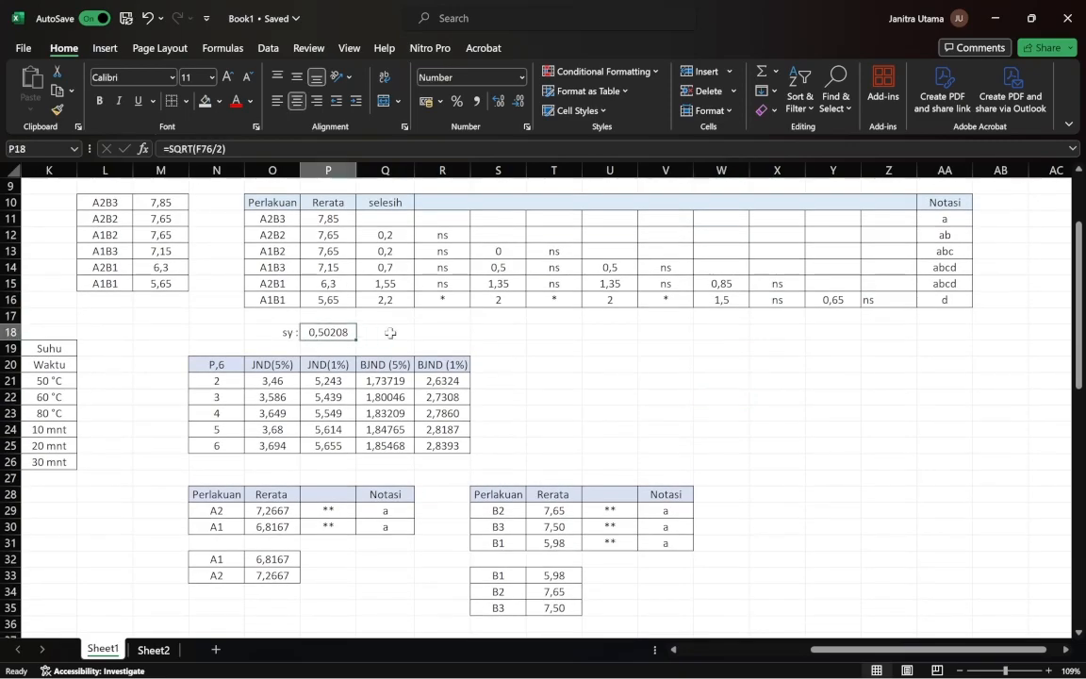
pyautogui.hscroll(-3, 431, 348)
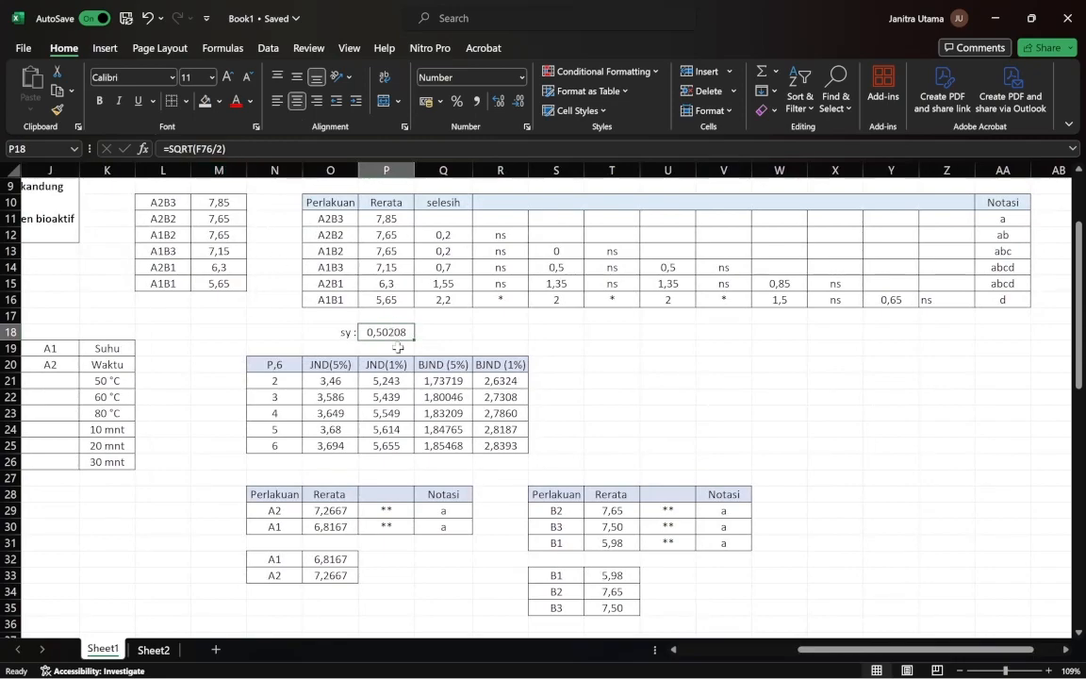
pyautogui.hscroll(-10, 358, 448)
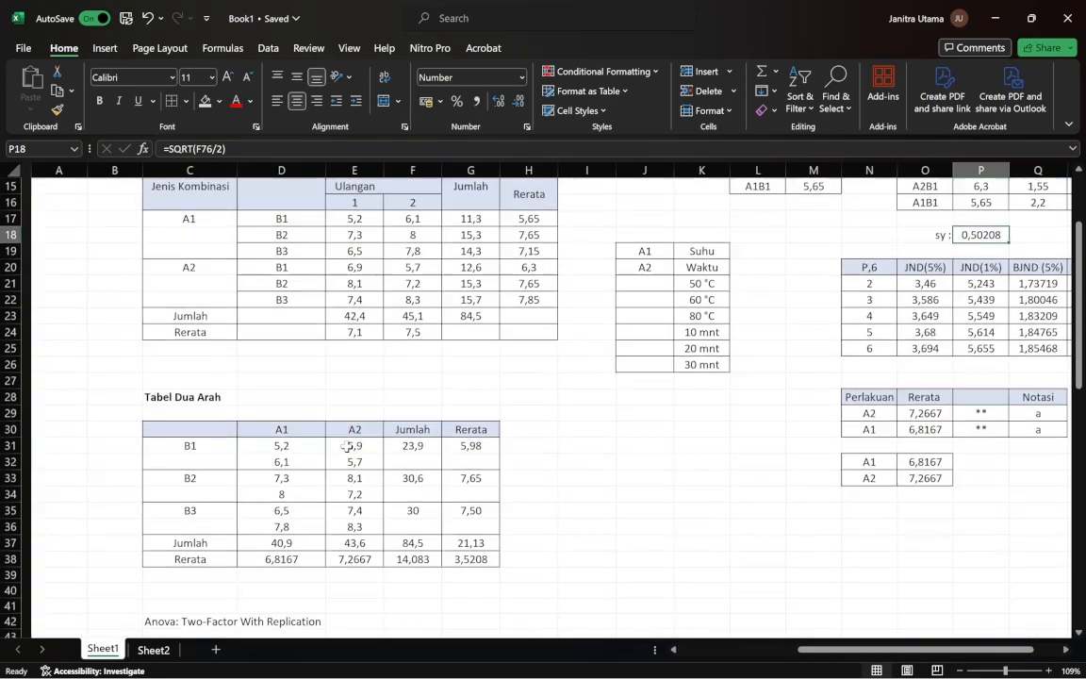
pyautogui.hscroll(6, 358, 453)
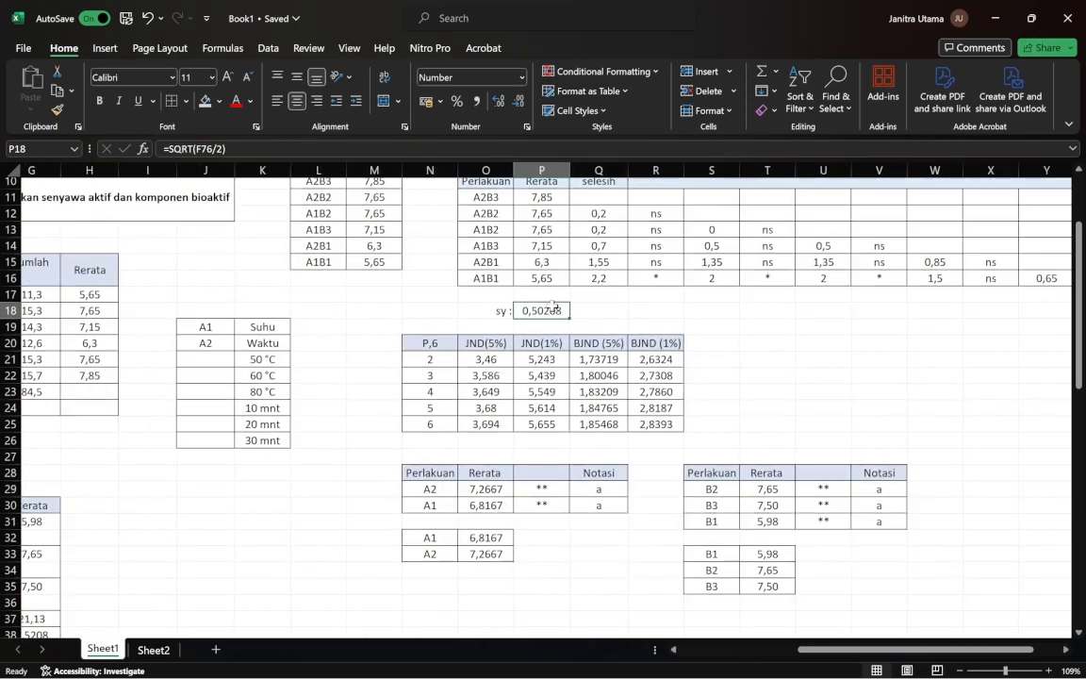
pyautogui.press('Up')
pyautogui.press('Right')
pyautogui.press('Right')
pyautogui.press('Right')
pyautogui.press('Right')
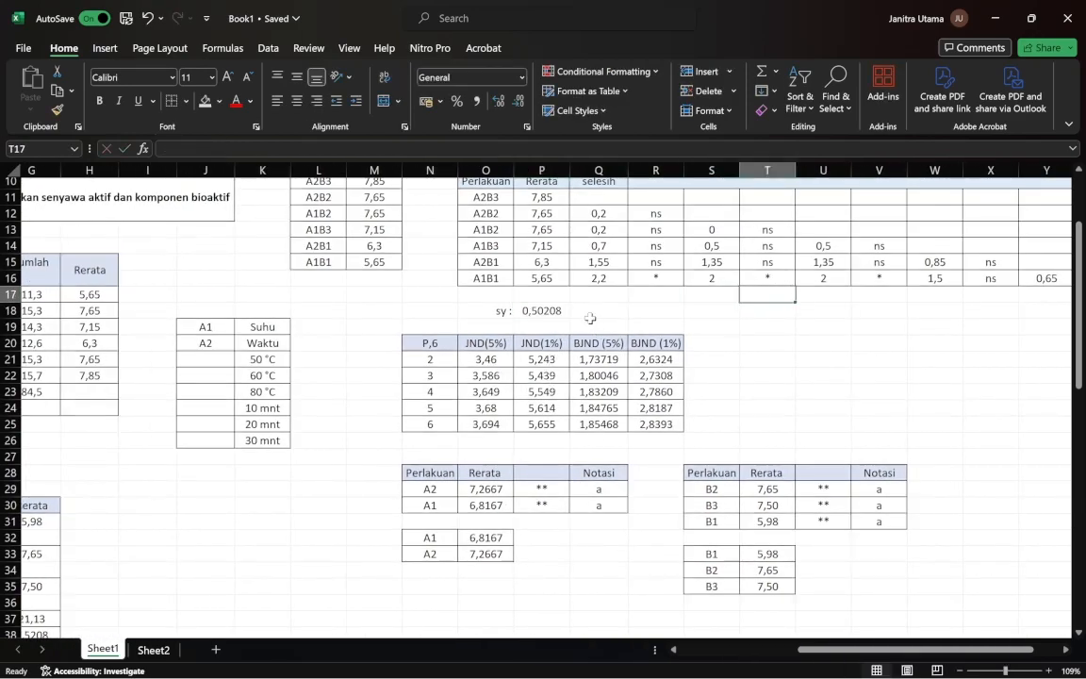
pyautogui.press('Left')
# Trace the F76 reference in the sy formula to the Within mean square of the ANOVA table, keeping the formula unchanged.
pyautogui.hscroll(5, 529, 313)
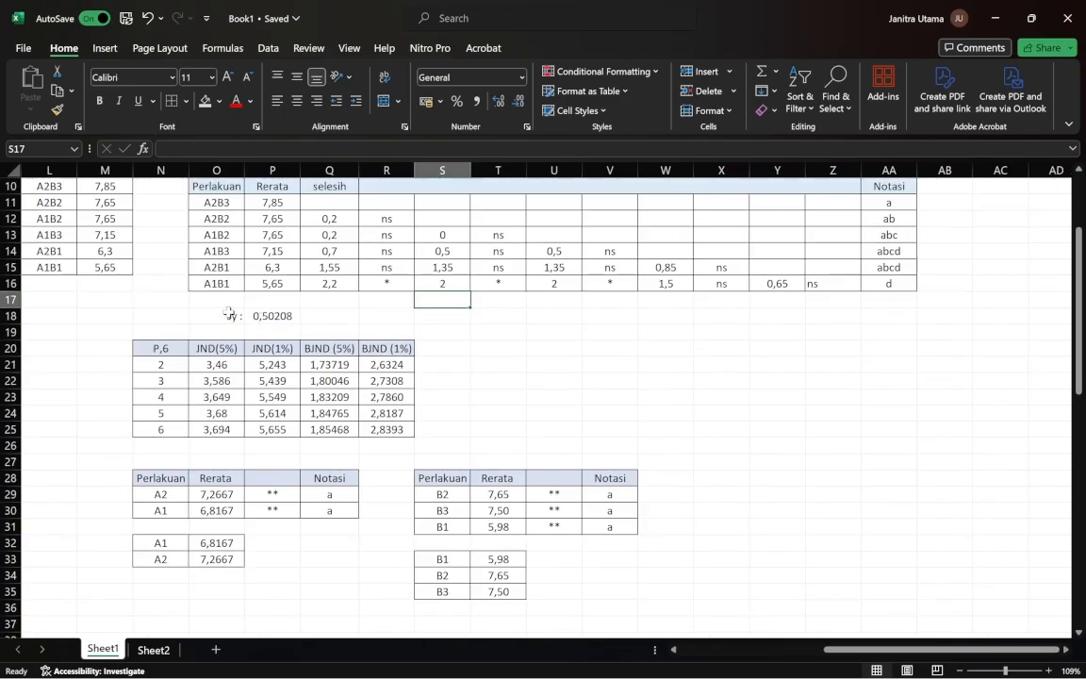
pyautogui.scroll(1, 228, 314)
pyautogui.doubleClick(278, 332)
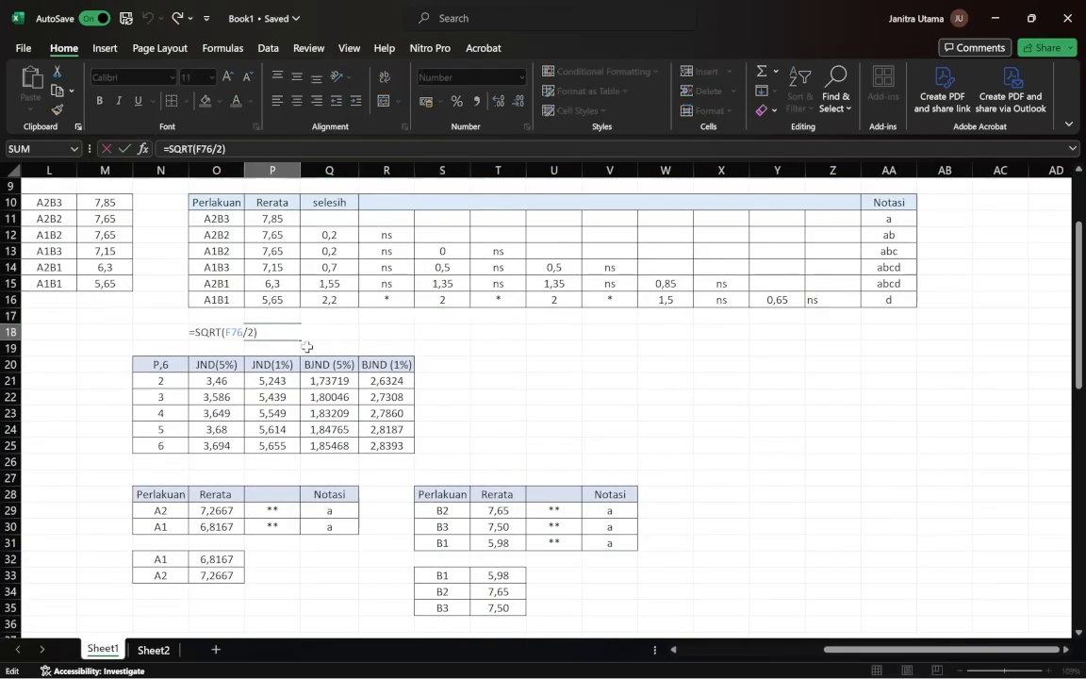
pyautogui.hscroll(-5, 306, 347)
pyautogui.scroll(-19, 377, 354)
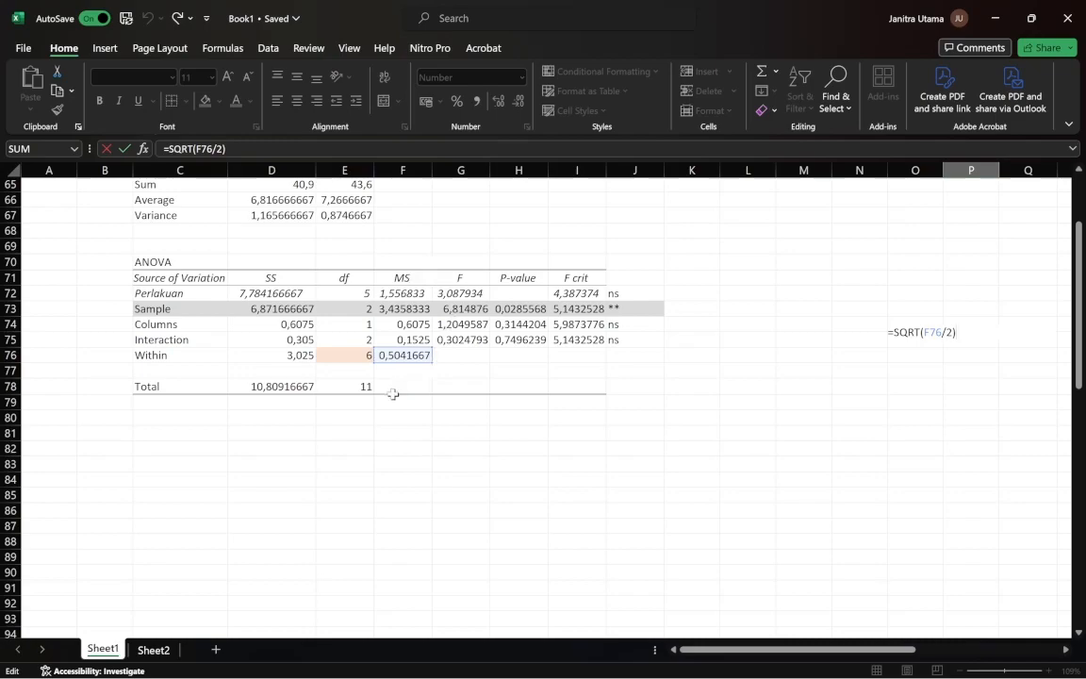
pyautogui.scroll(20, 395, 370)
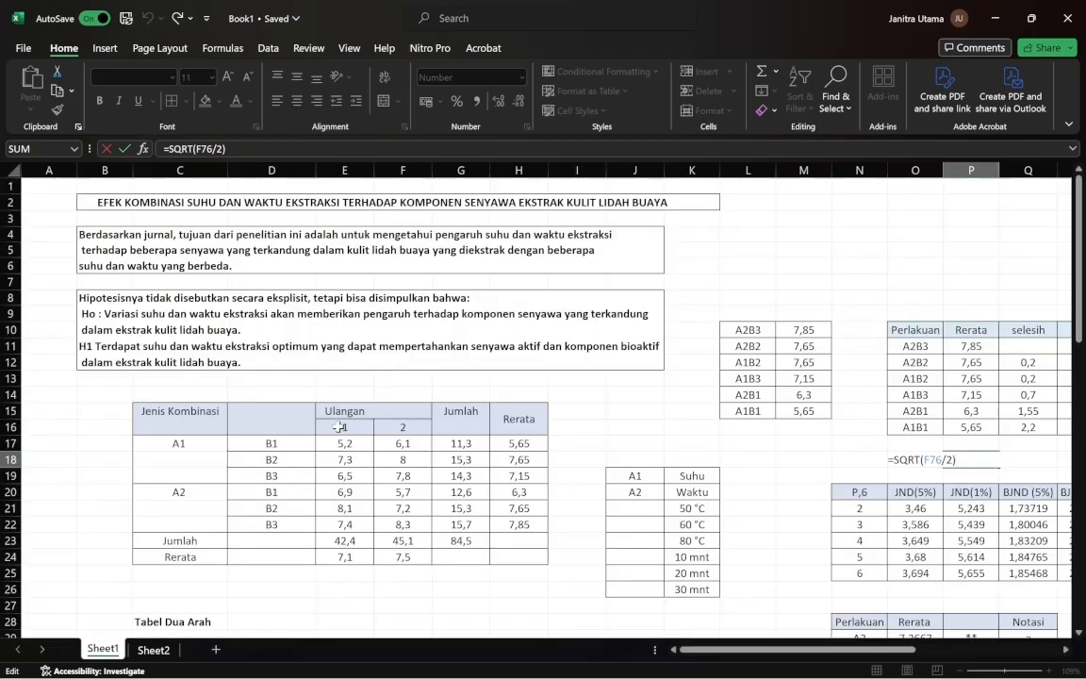
pyautogui.hscroll(7, 472, 434)
pyautogui.scroll(-1, 572, 458)
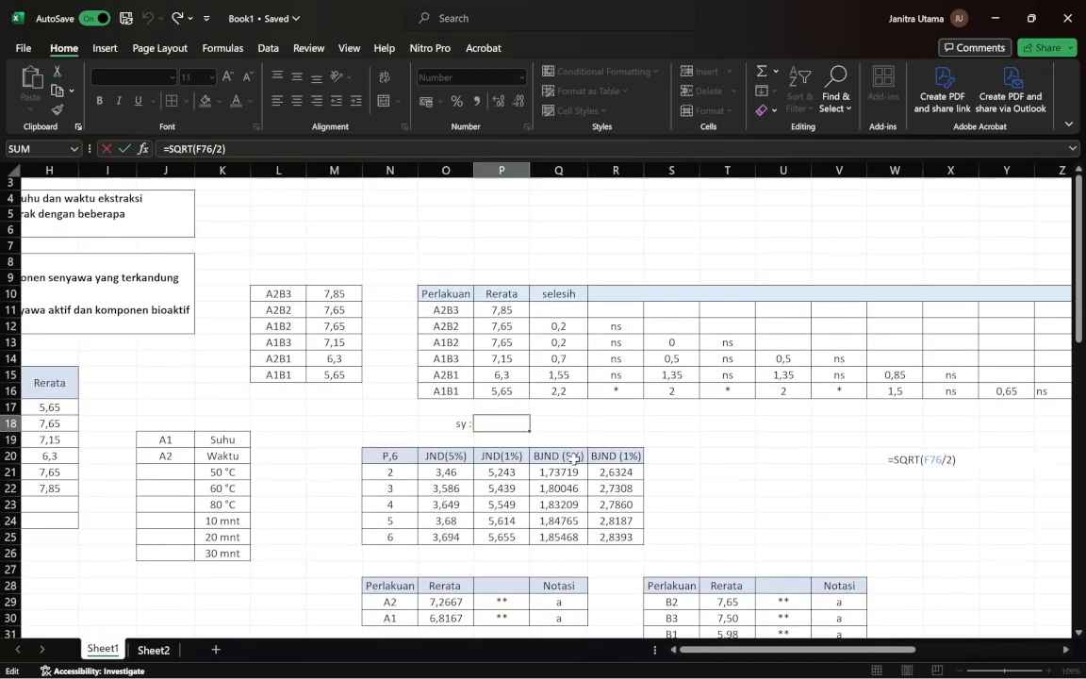
pyautogui.press('Return')
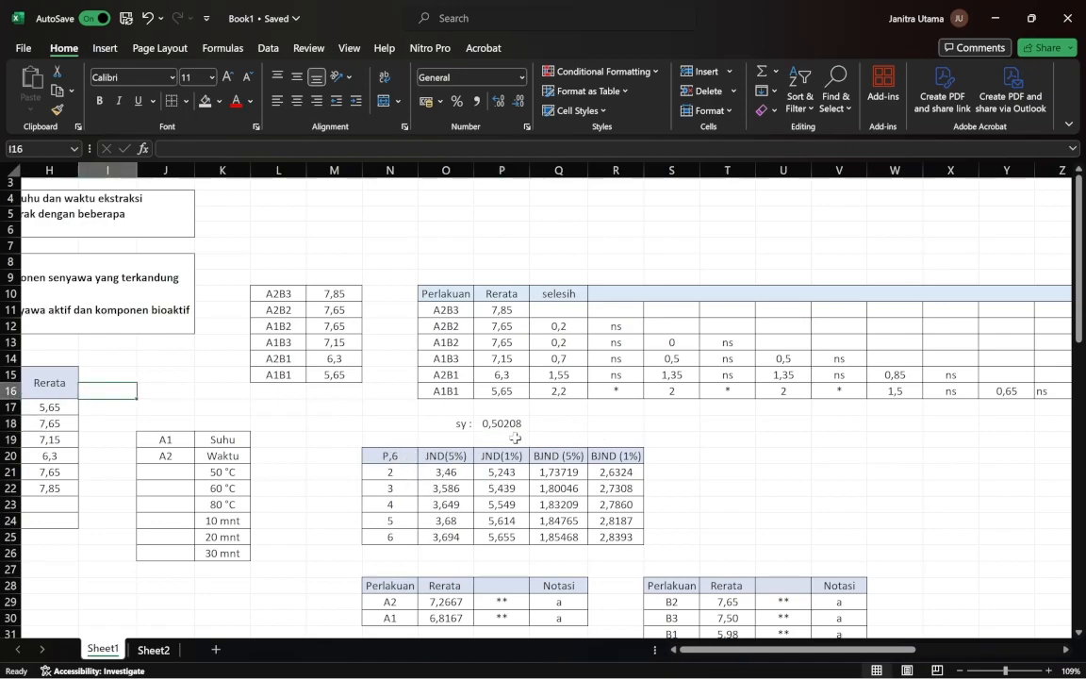
# Review the JND(5%) and JND(1%) columns of the P,6 table, highlighting the values in O21:P25.
pyautogui.hscroll(1, 515, 438)
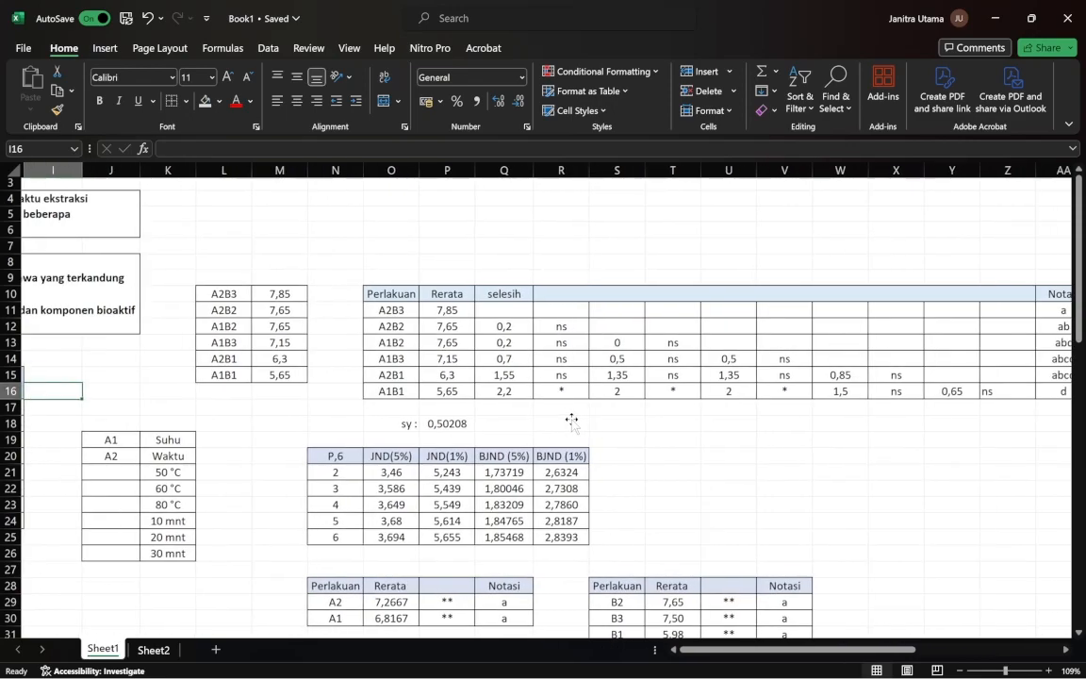
pyautogui.scroll(-4, 565, 424)
pyautogui.click(443, 316)
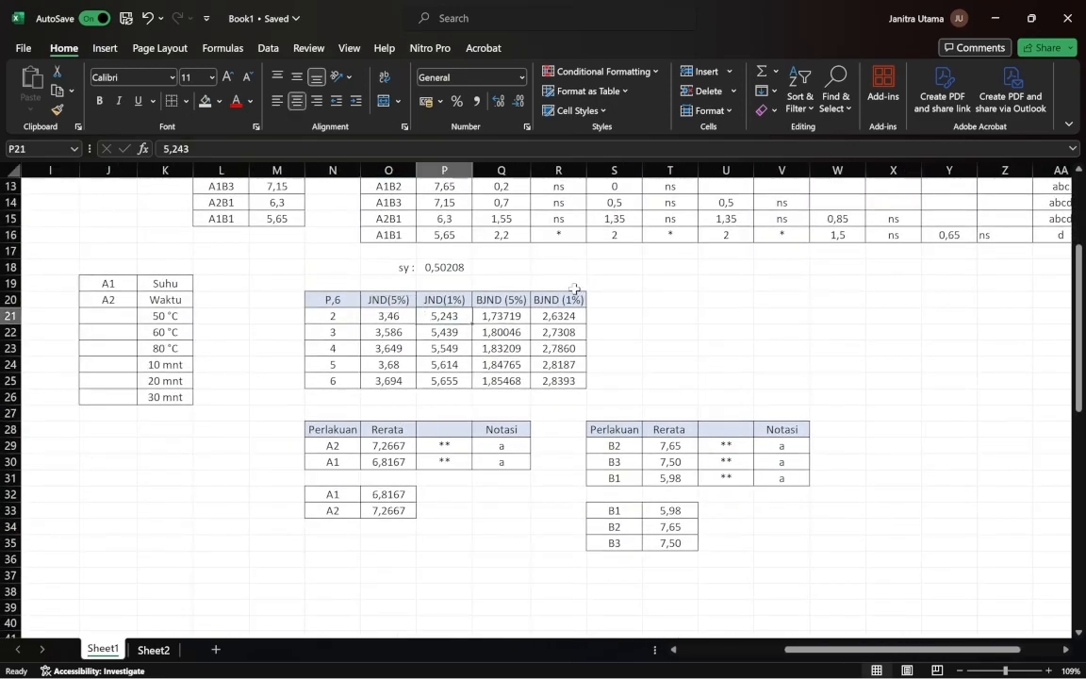
pyautogui.click(387, 303)
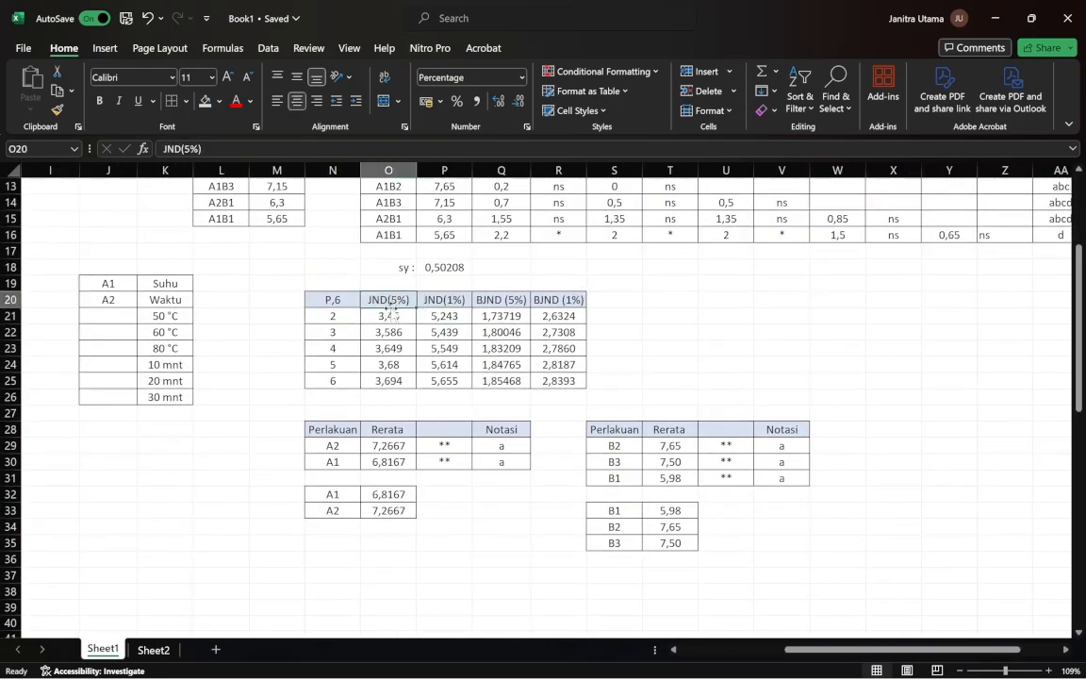
pyautogui.moveTo(372, 317); pyautogui.dragTo(449, 379)
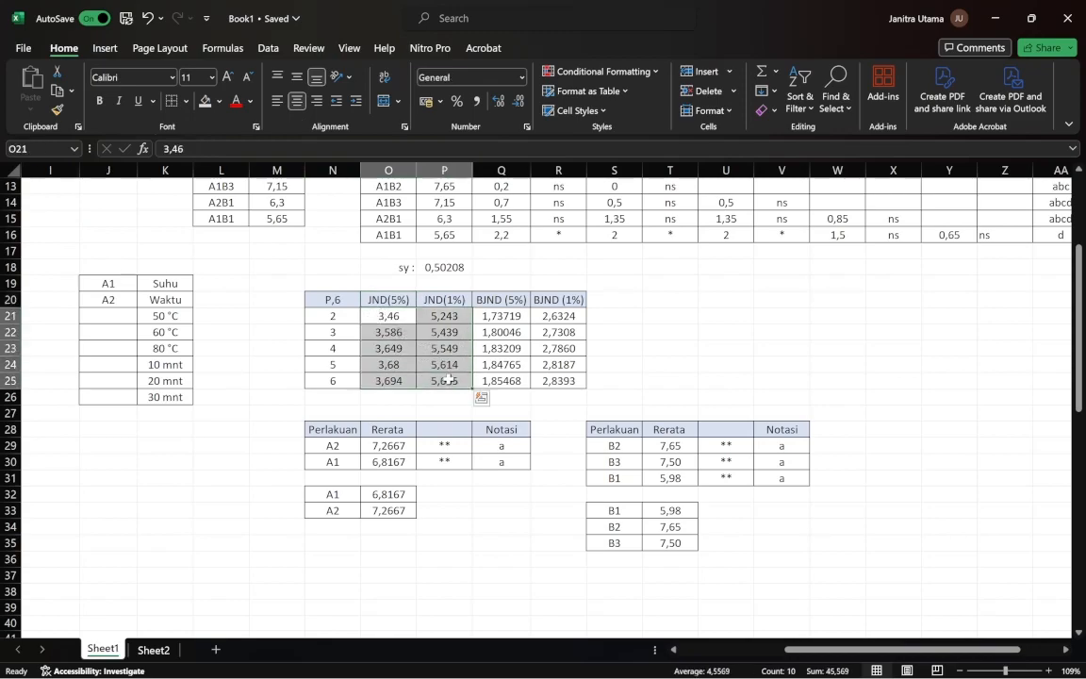
pyautogui.click(615, 331)
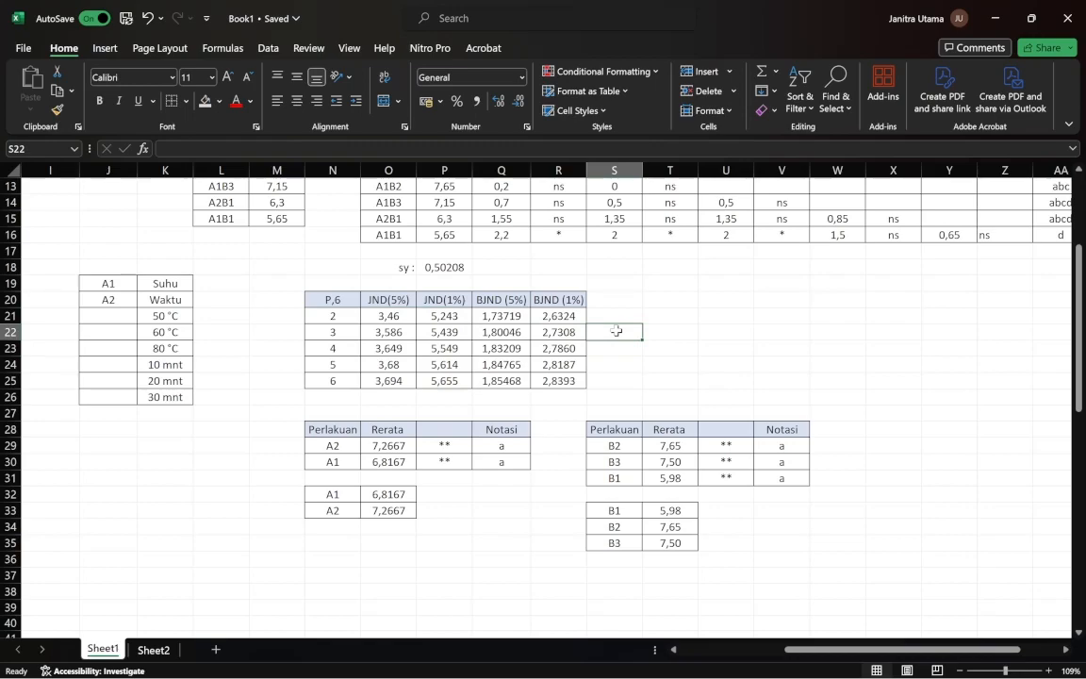
# Check the JND(5%) and JND(1%) entries for P value 2 and highlight the full JND range again.
pyautogui.click(375, 317)
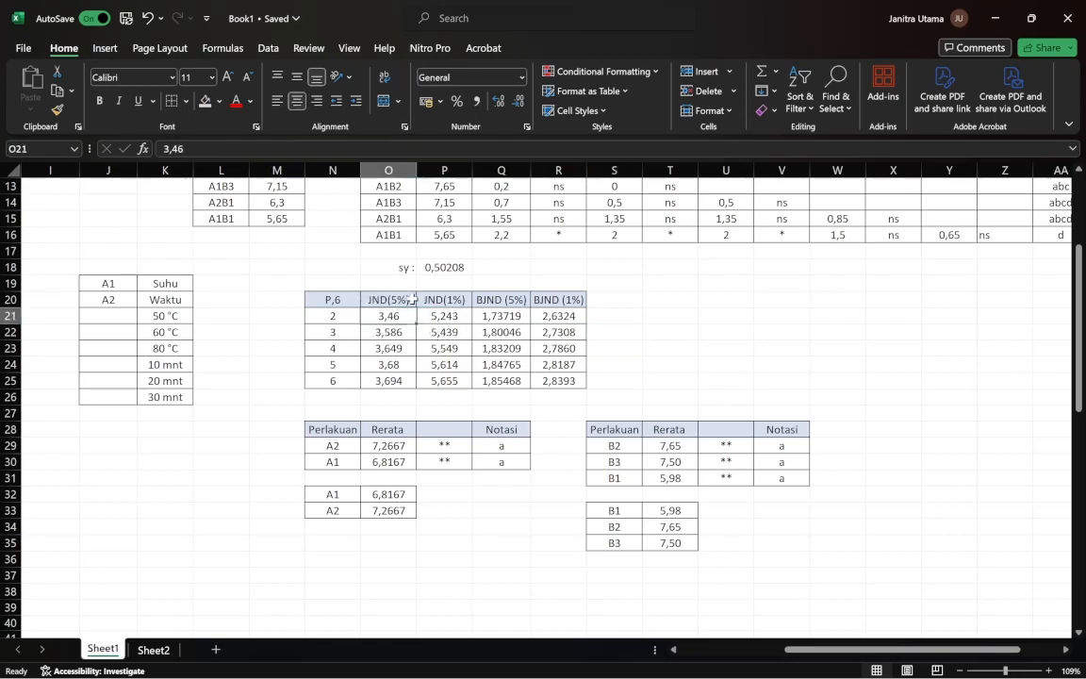
pyautogui.click(442, 319)
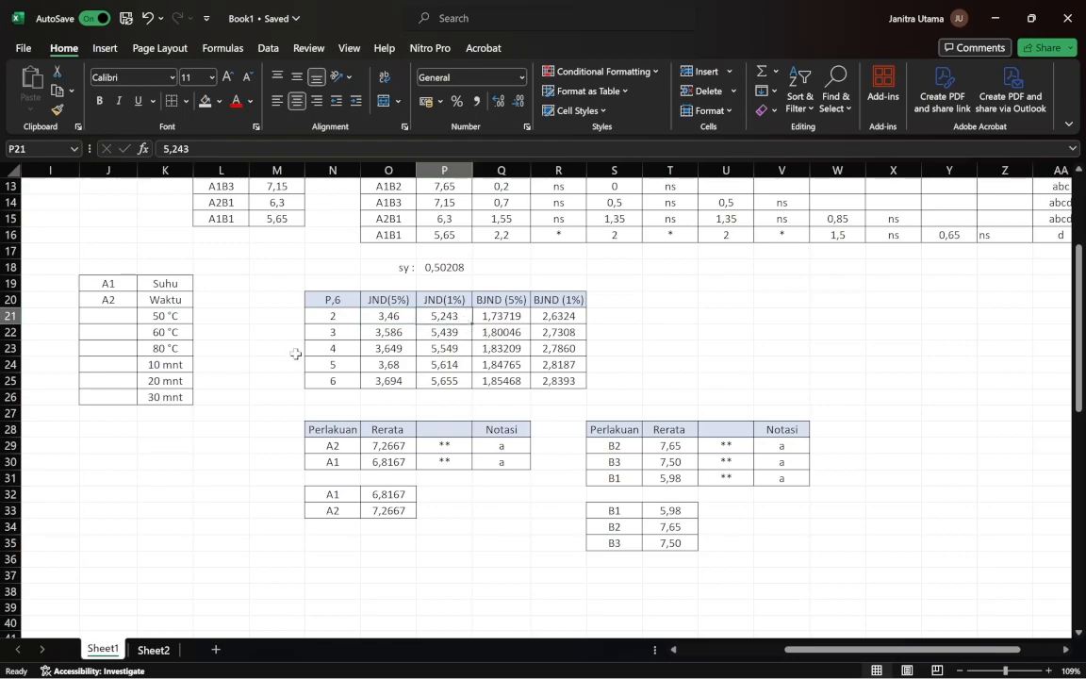
pyautogui.moveTo(387, 318); pyautogui.dragTo(434, 379)
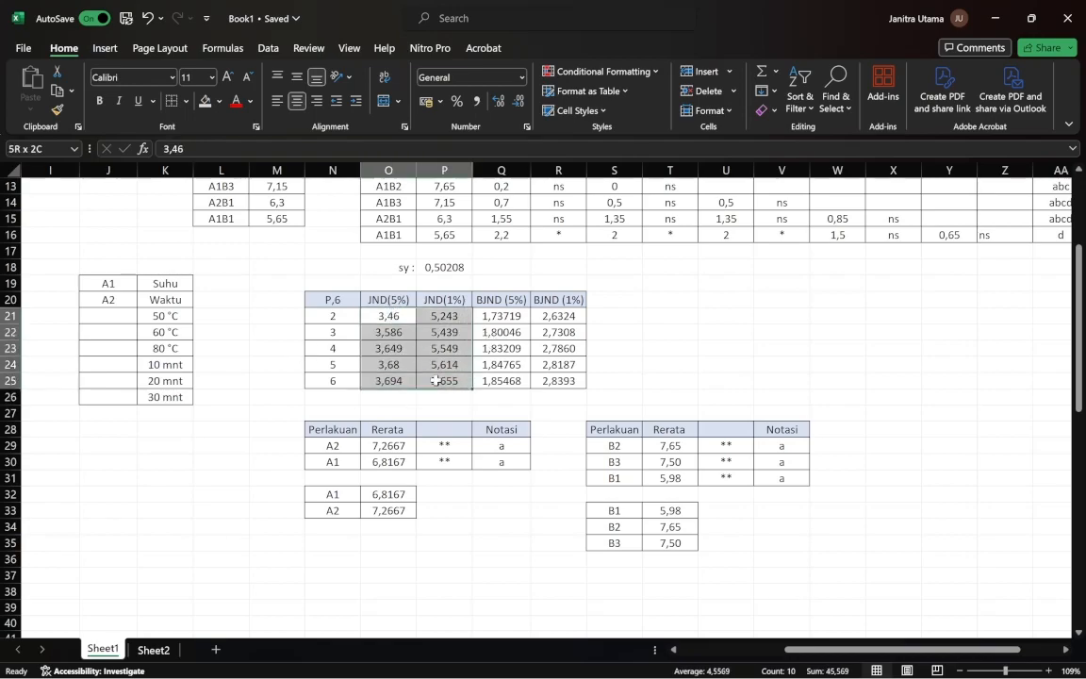
pyautogui.click(657, 315)
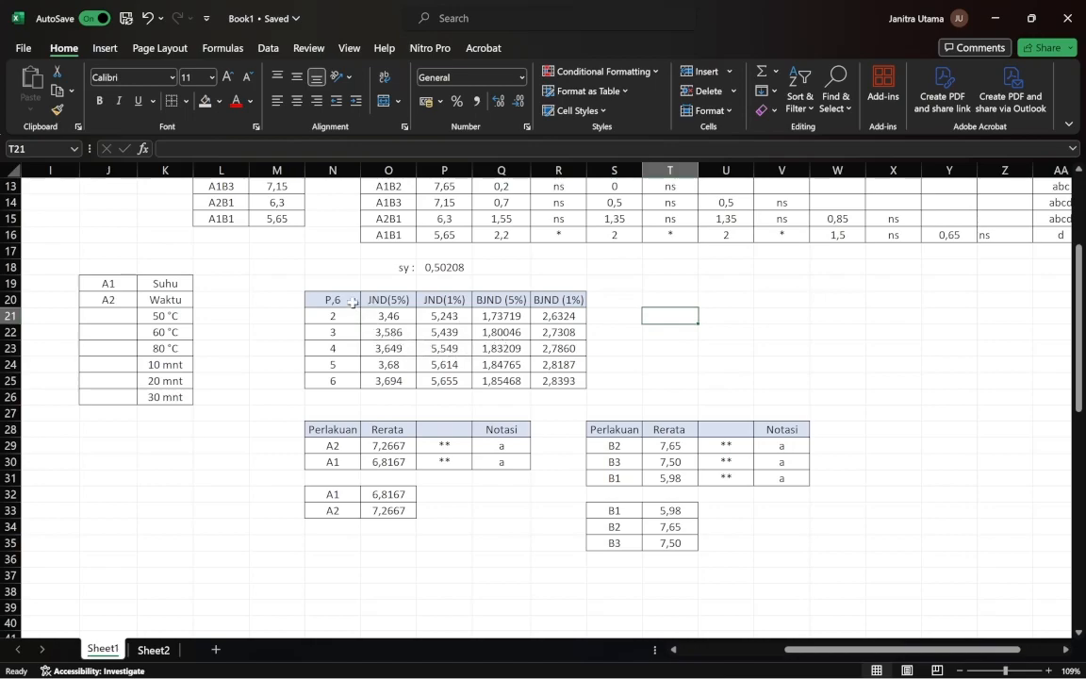
# Trace the 6 in the P,6 table header to the Within degrees of freedom in cell E76 of the ANOVA table.
pyautogui.click(351, 301)
pyautogui.hscroll(-8, 351, 301)
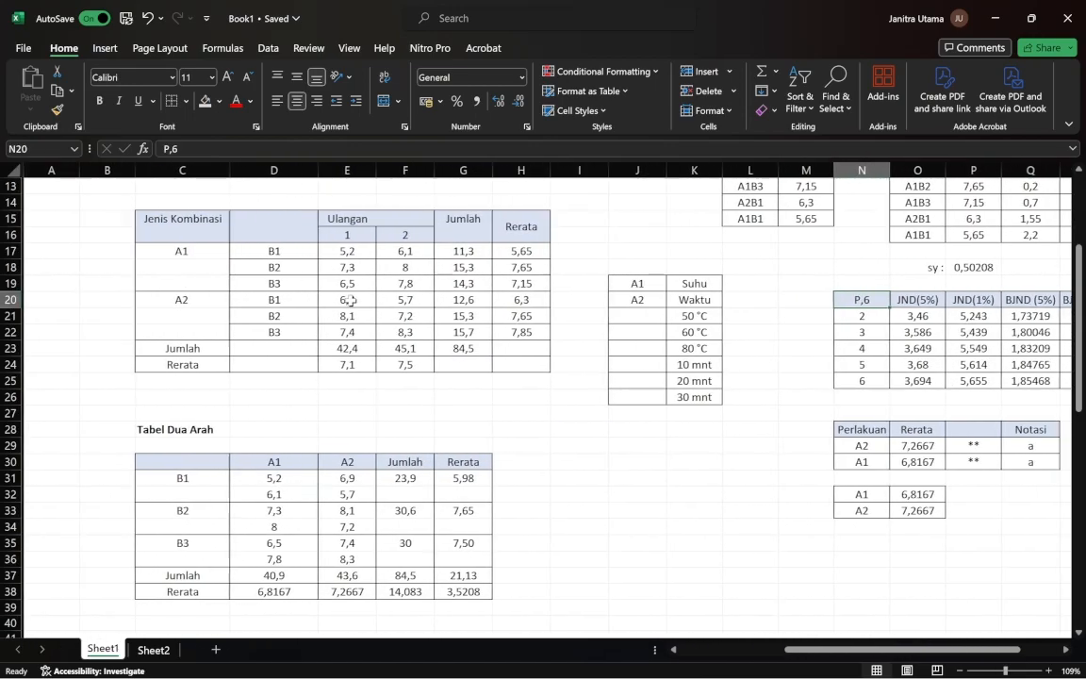
pyautogui.hscroll(8, 307, 306)
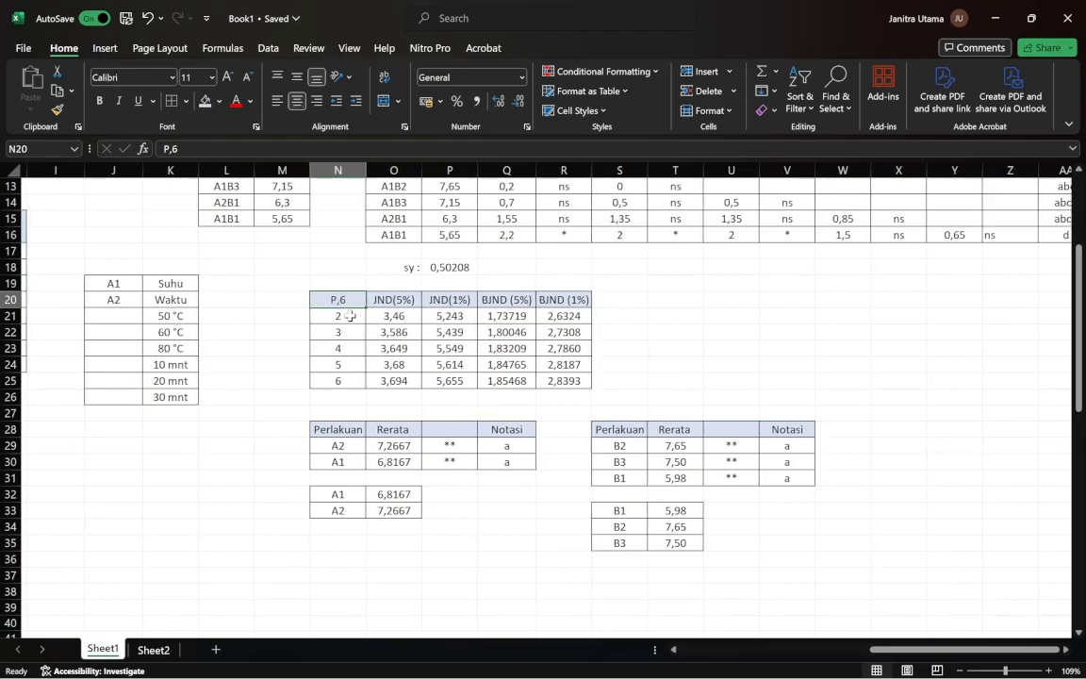
pyautogui.click(351, 380)
pyautogui.scroll(-1, 350, 380)
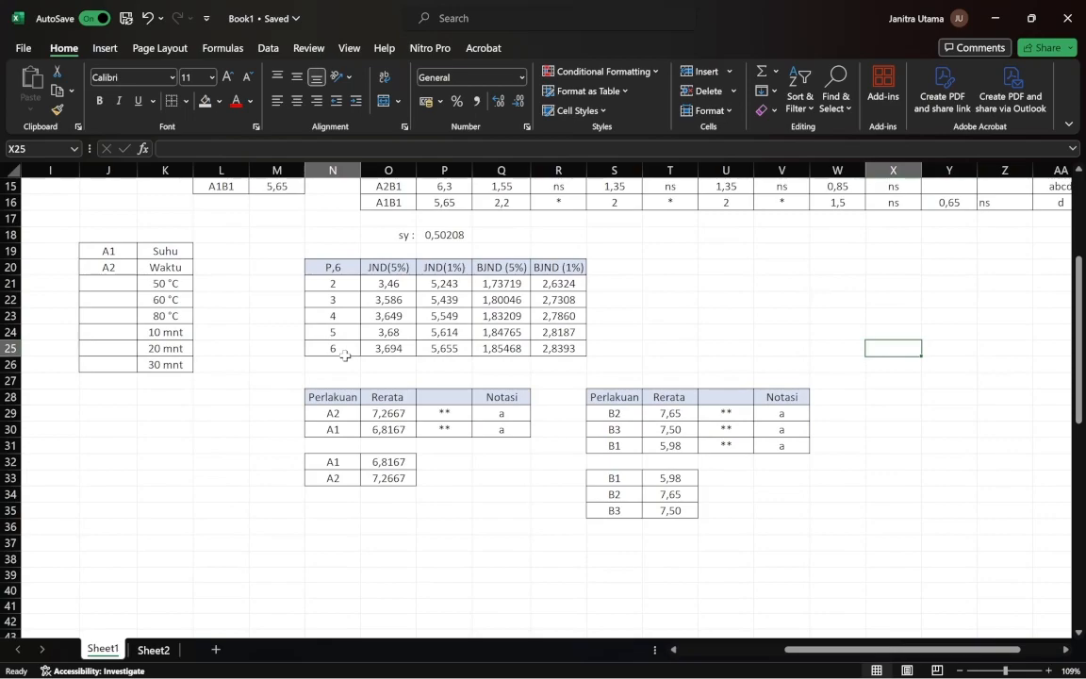
pyautogui.click(345, 354)
pyautogui.hscroll(-8, 267, 415)
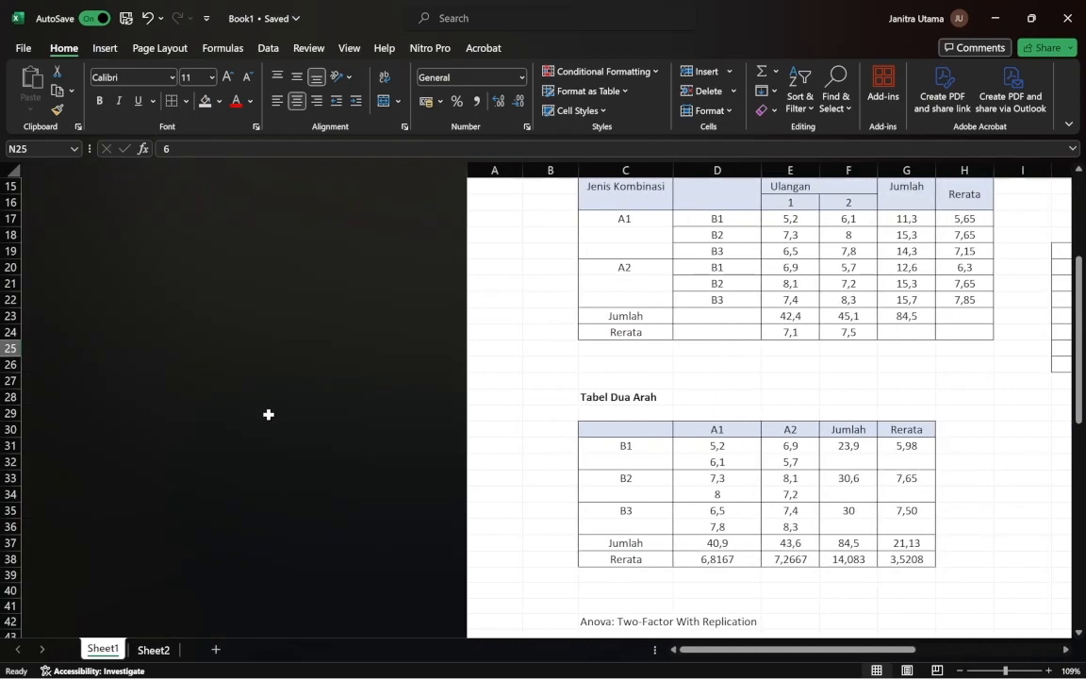
pyautogui.scroll(-15, 268, 415)
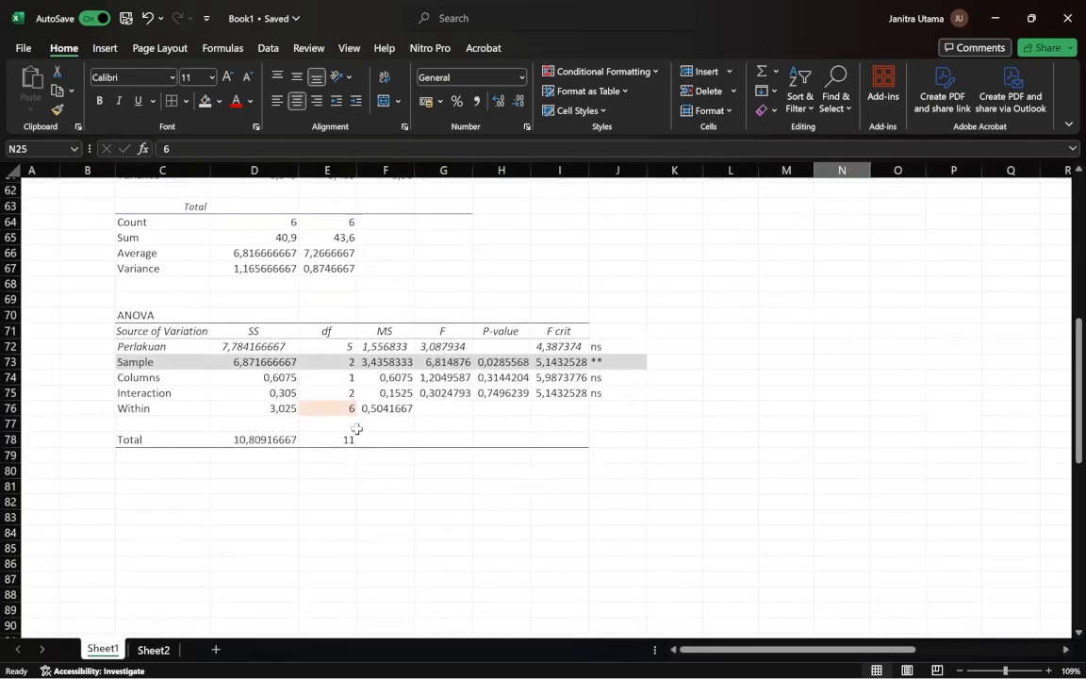
pyautogui.click(339, 407)
# Return to the P,6 table, go through the P values 2 to 6 and highlight the JND values beside them.
pyautogui.hscroll(8, 540, 407)
pyautogui.scroll(9, 542, 407)
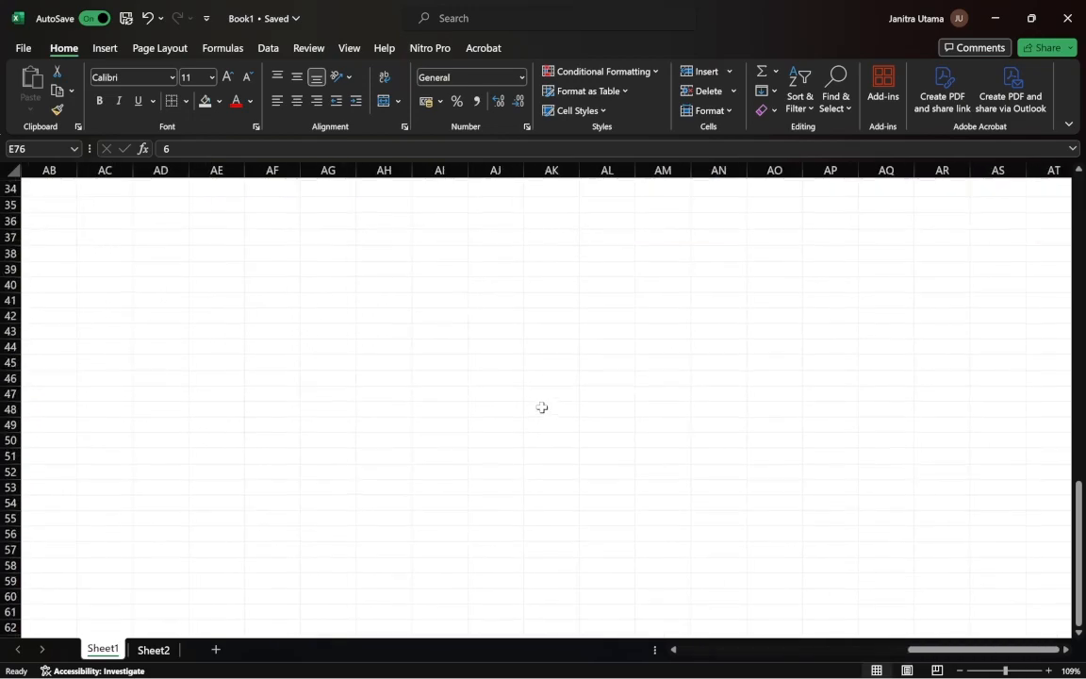
pyautogui.hscroll(-7, 542, 408)
pyautogui.scroll(8, 543, 407)
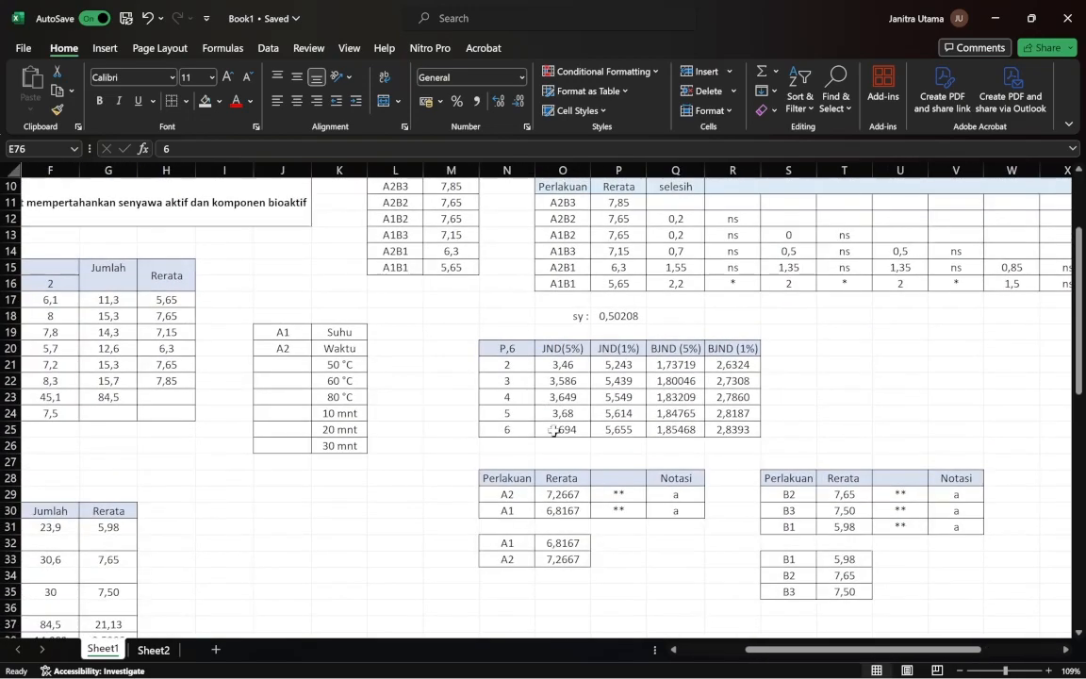
pyautogui.hscroll(3, 543, 431)
pyautogui.scroll(-1, 415, 414)
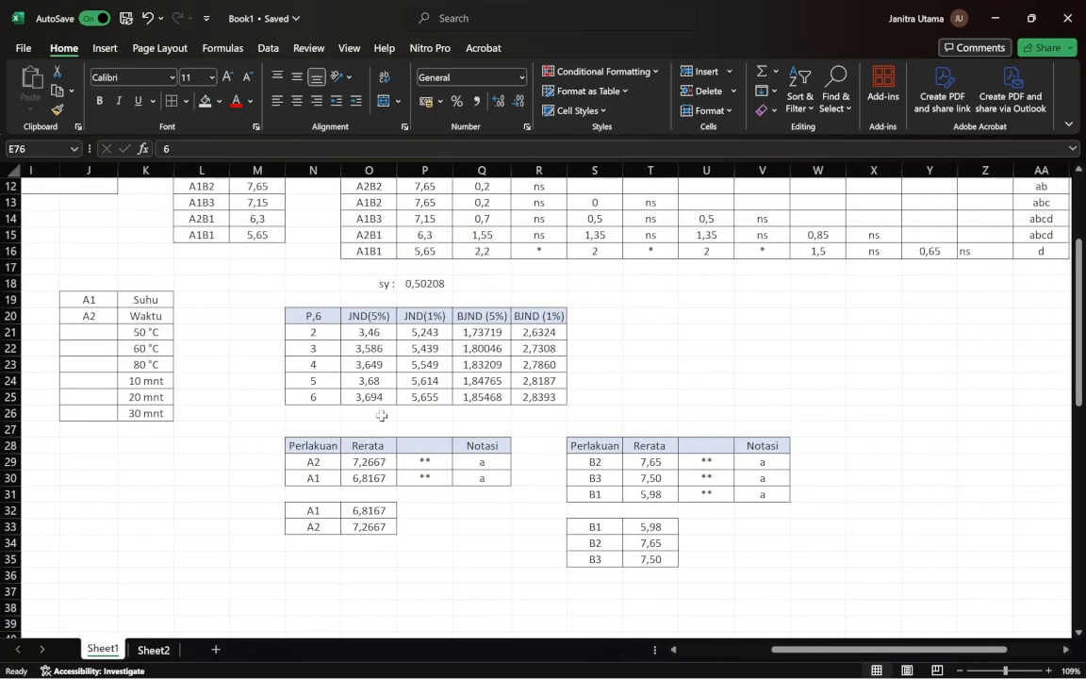
pyautogui.click(341, 396)
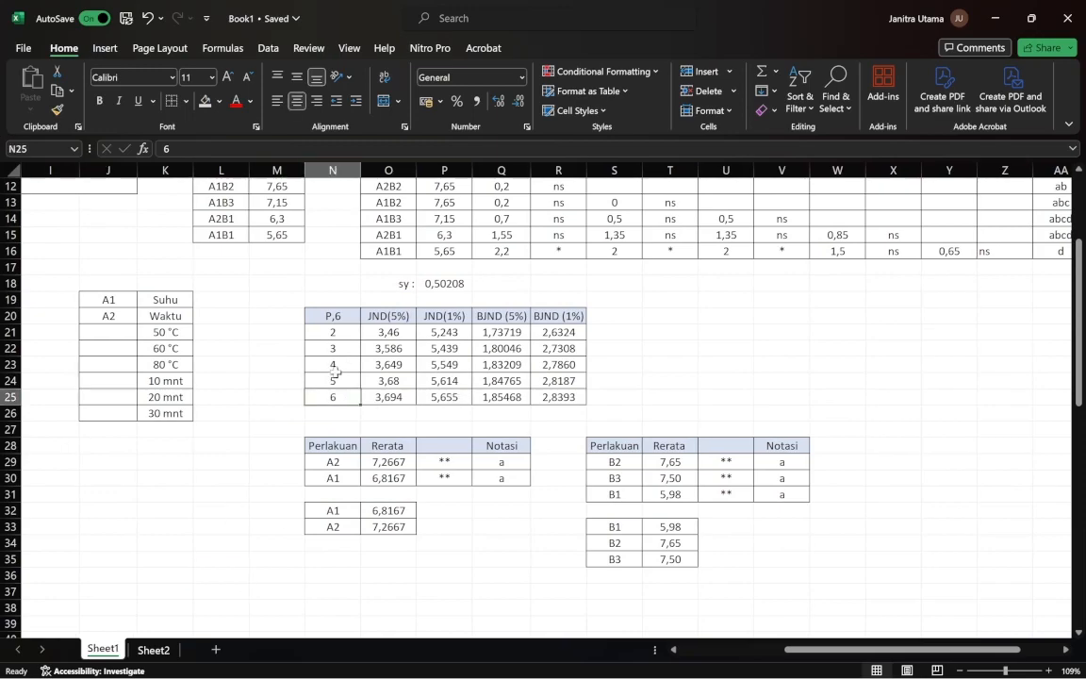
pyautogui.click(334, 332)
pyautogui.click(335, 348)
pyautogui.click(334, 365)
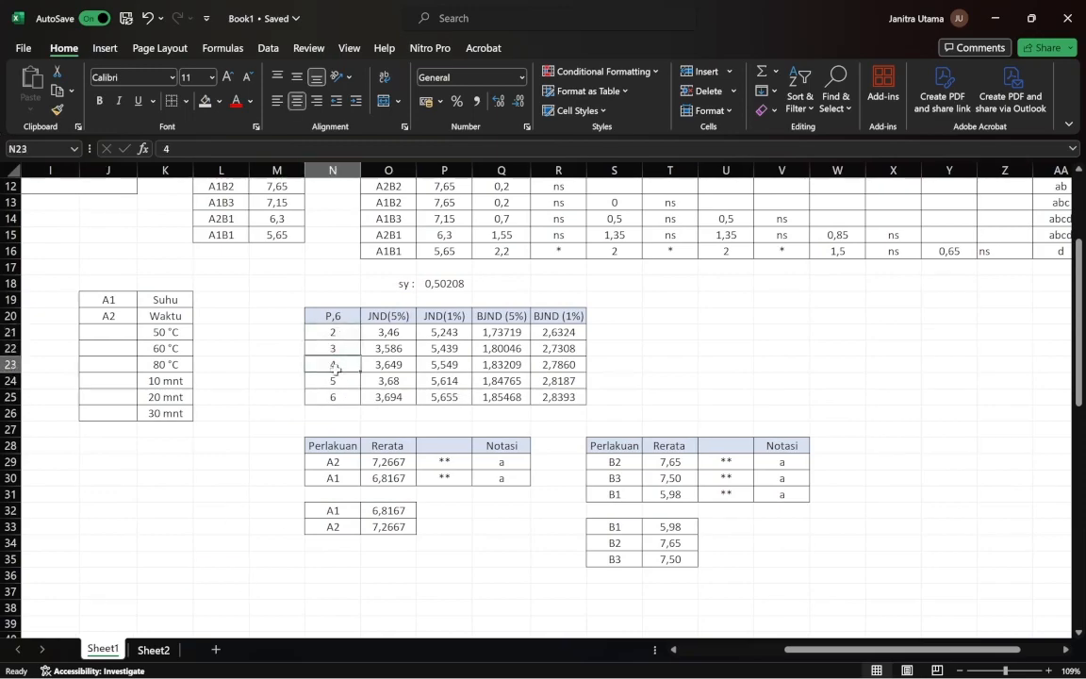
pyautogui.click(342, 379)
pyautogui.moveTo(388, 332); pyautogui.dragTo(478, 385)
pyautogui.click(683, 365)
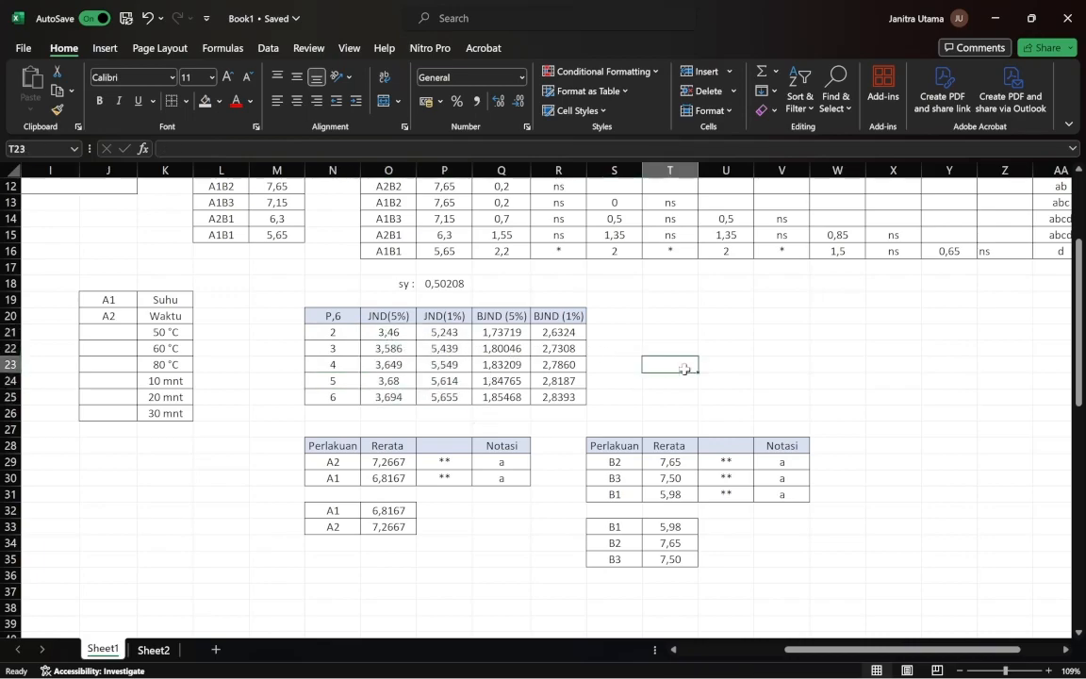
# Inspect the BJND (5%) formulas in Q21, Q22, Q23 and Q25, tracing their references to sy in P18 and the JND(5%) column.
pyautogui.click(491, 333)
pyautogui.doubleClick(490, 332)
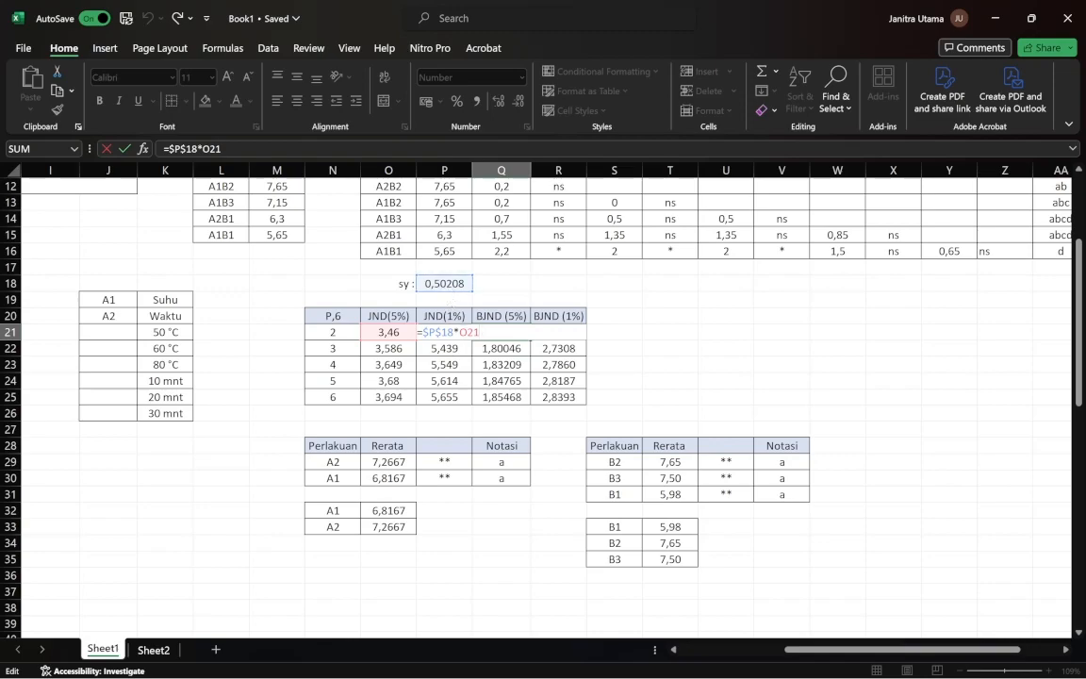
pyautogui.press('Return')
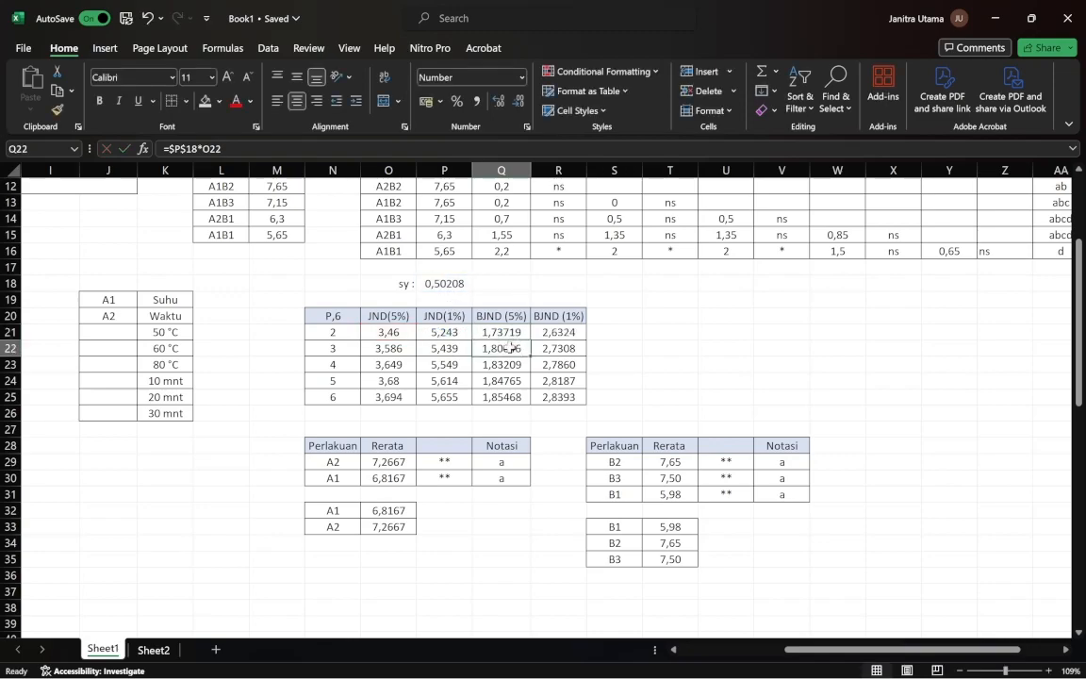
pyautogui.doubleClick(502, 347)
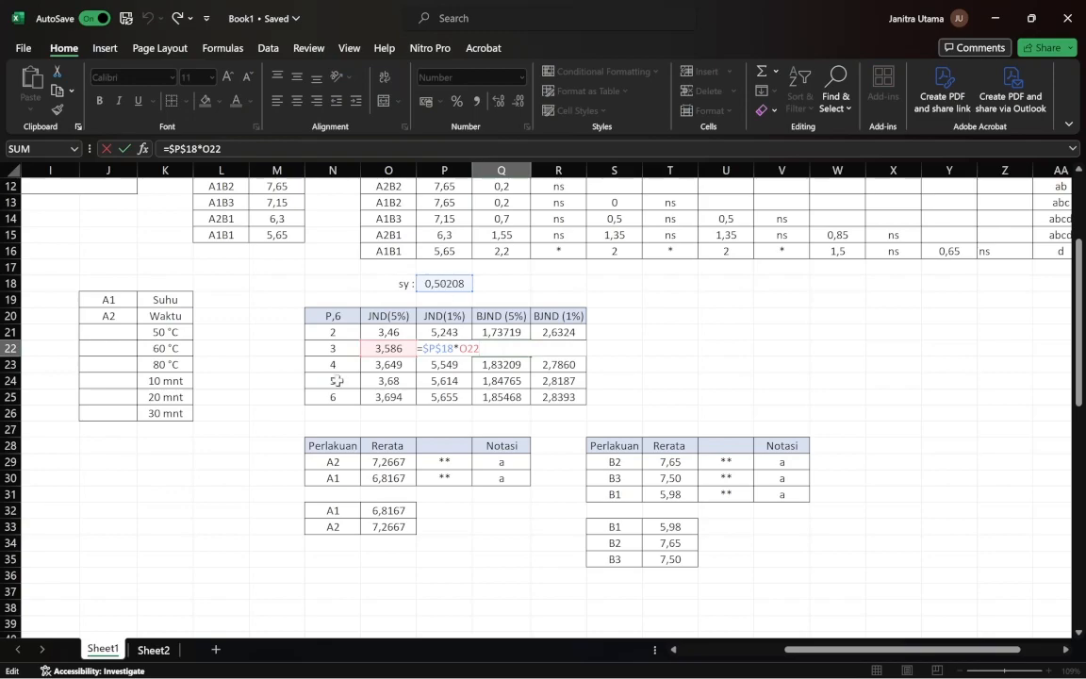
pyautogui.press('Return')
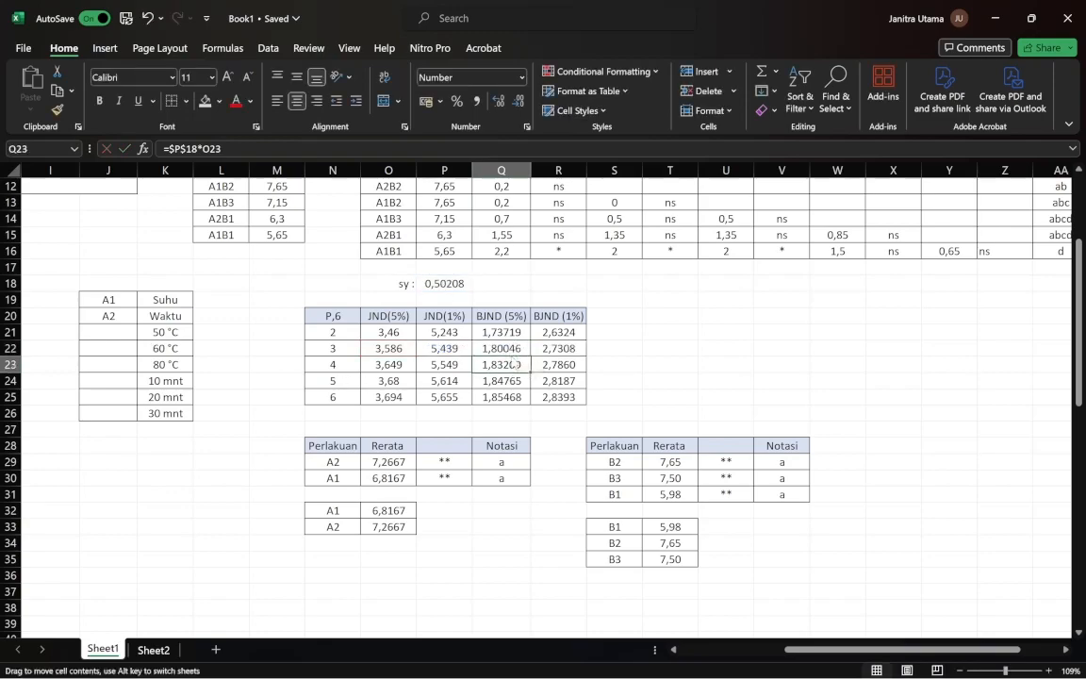
pyautogui.press('F2')
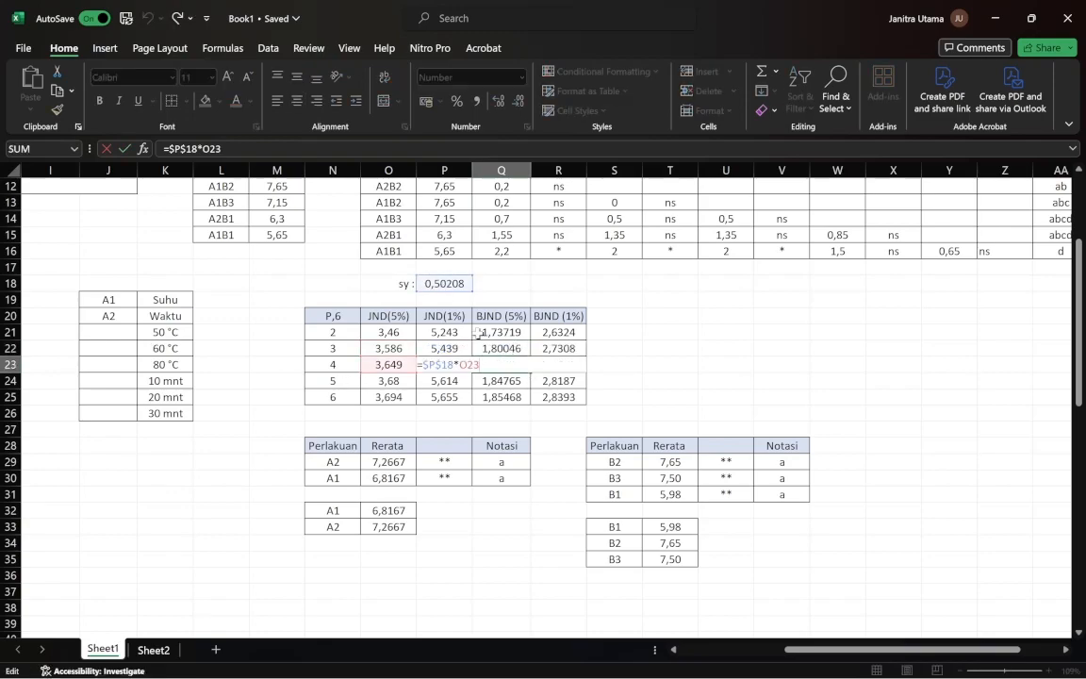
pyautogui.press('Return')
pyautogui.click(518, 392)
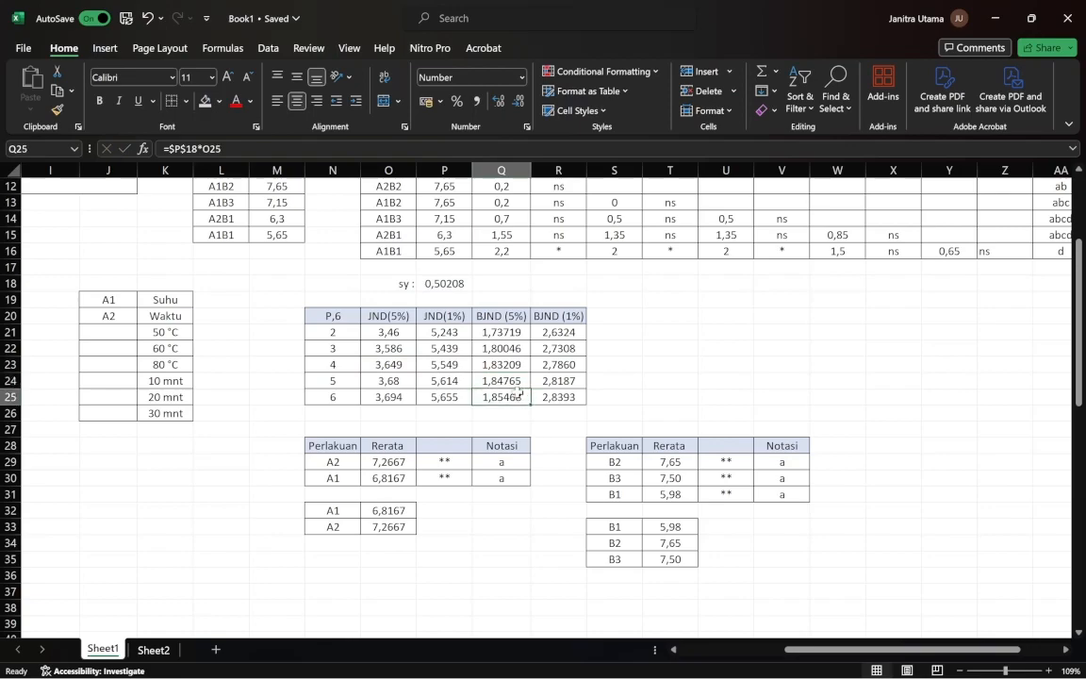
pyautogui.press('F2')
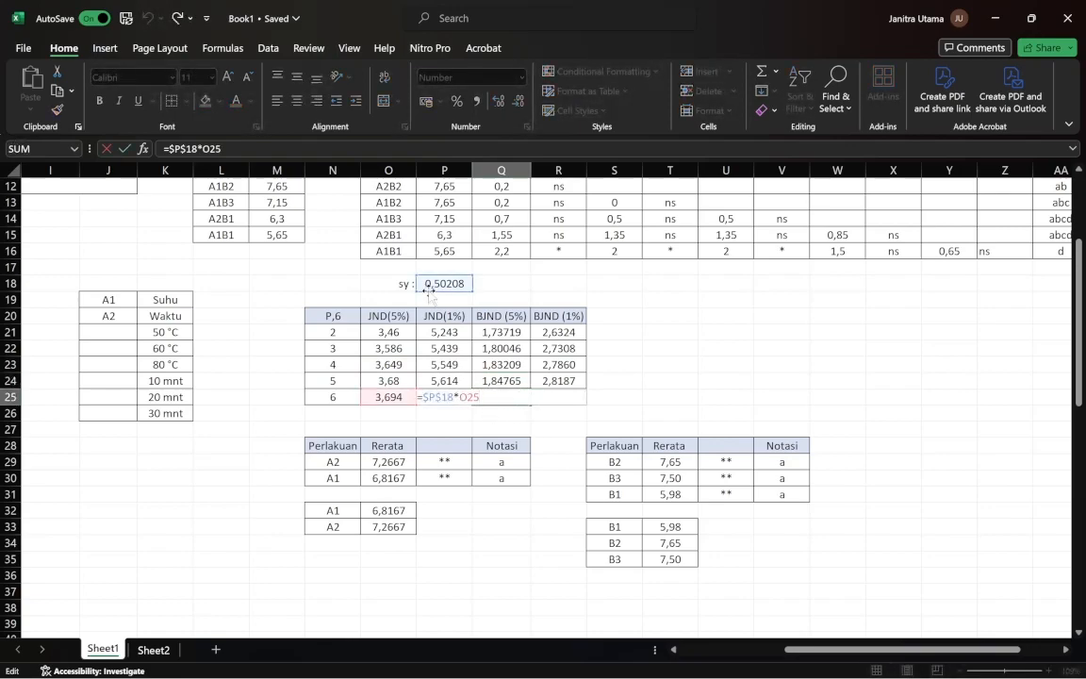
pyautogui.press('Return')
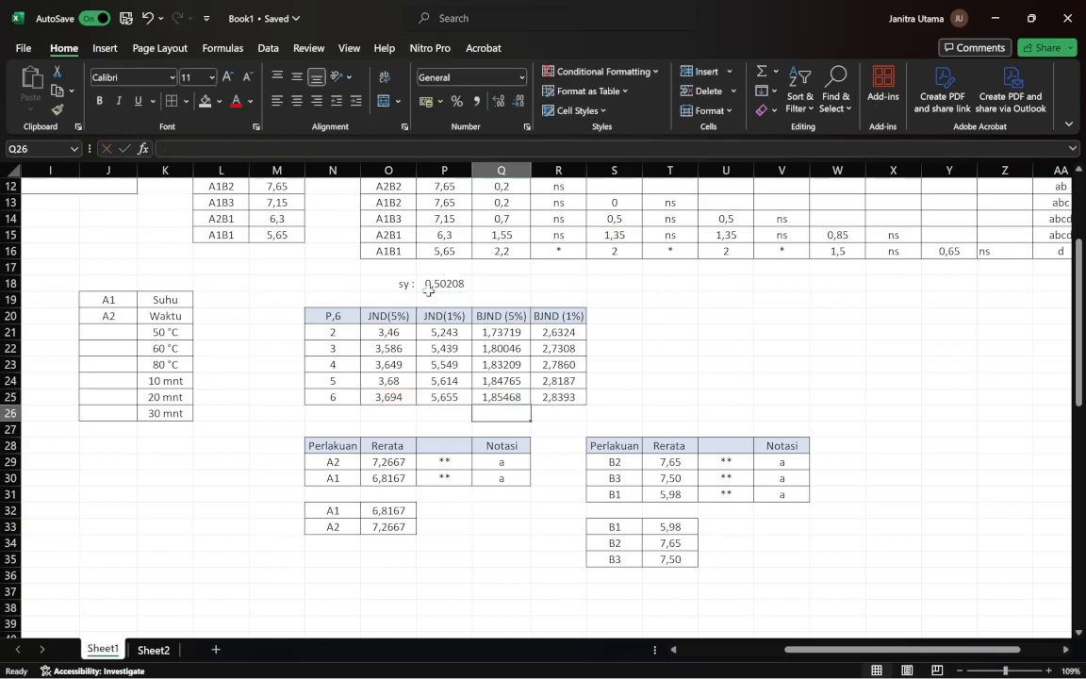
# Inspect the BJND (1%) formulas in R21 and R25, tracing their references to sy in P18 and the JND(1%) column.
pyautogui.click(547, 333)
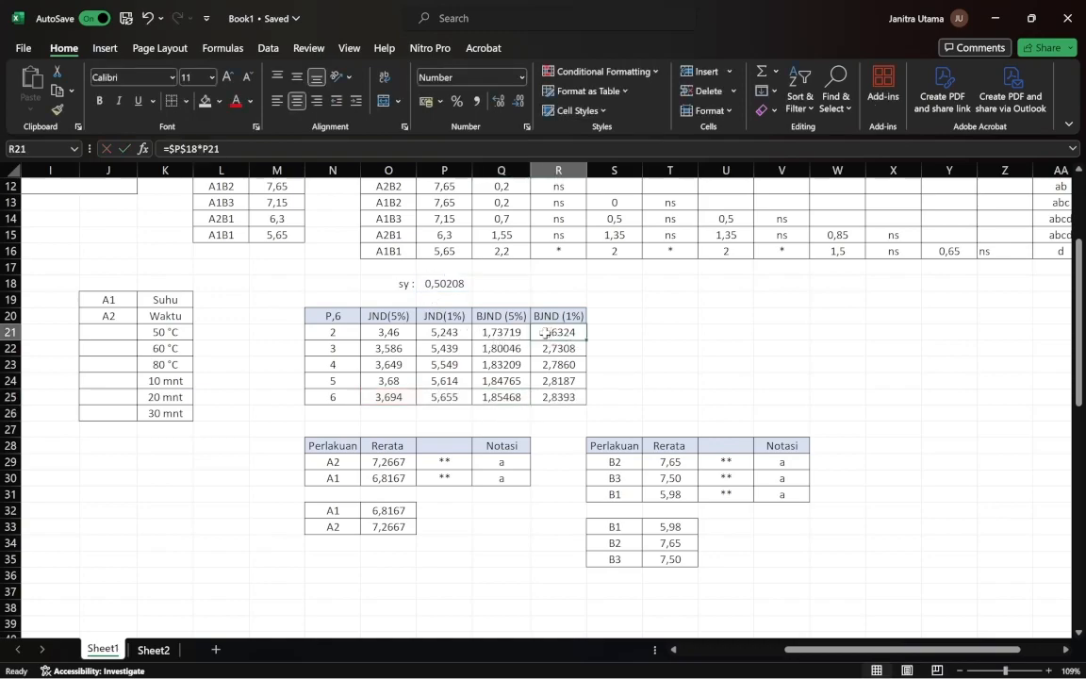
pyautogui.press('F2')
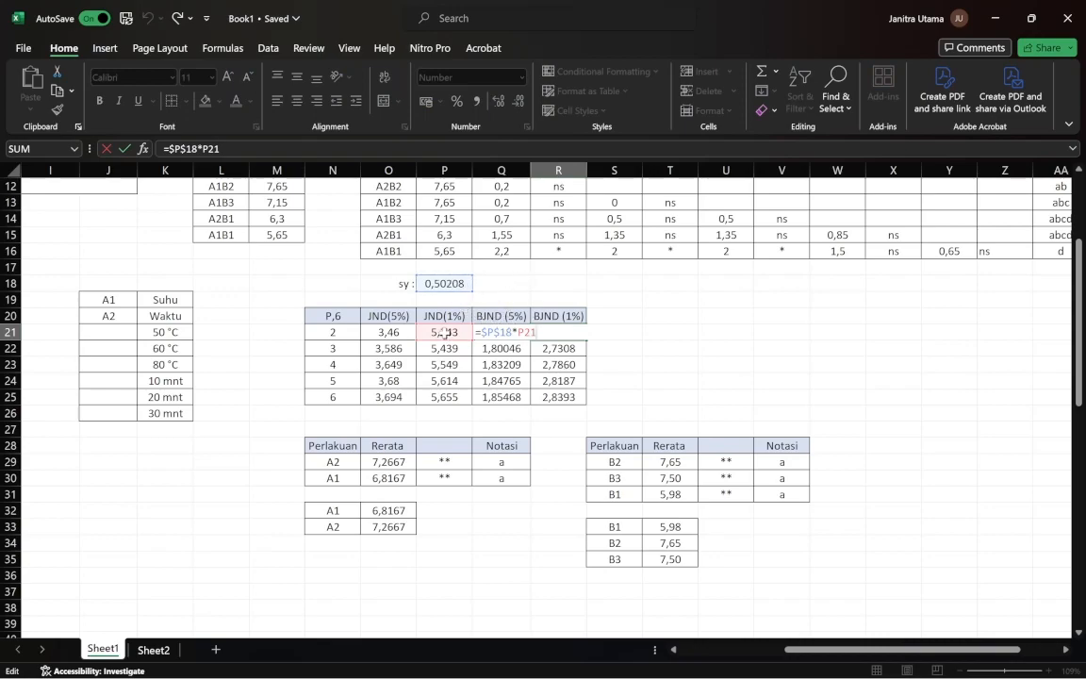
pyautogui.press('Return')
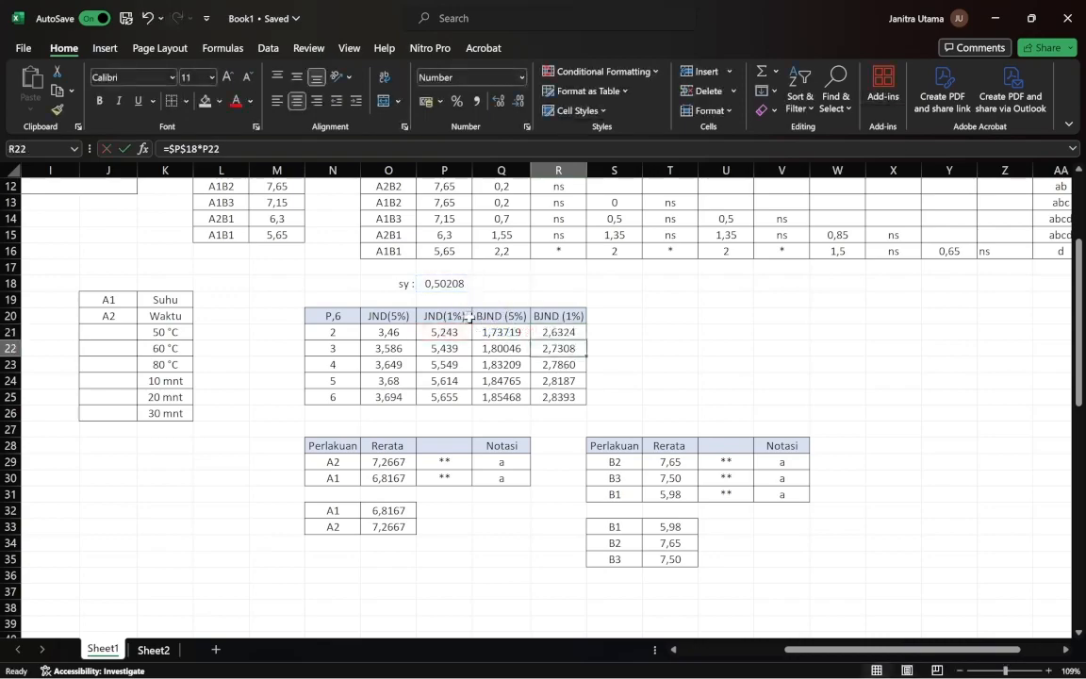
pyautogui.doubleClick(558, 396)
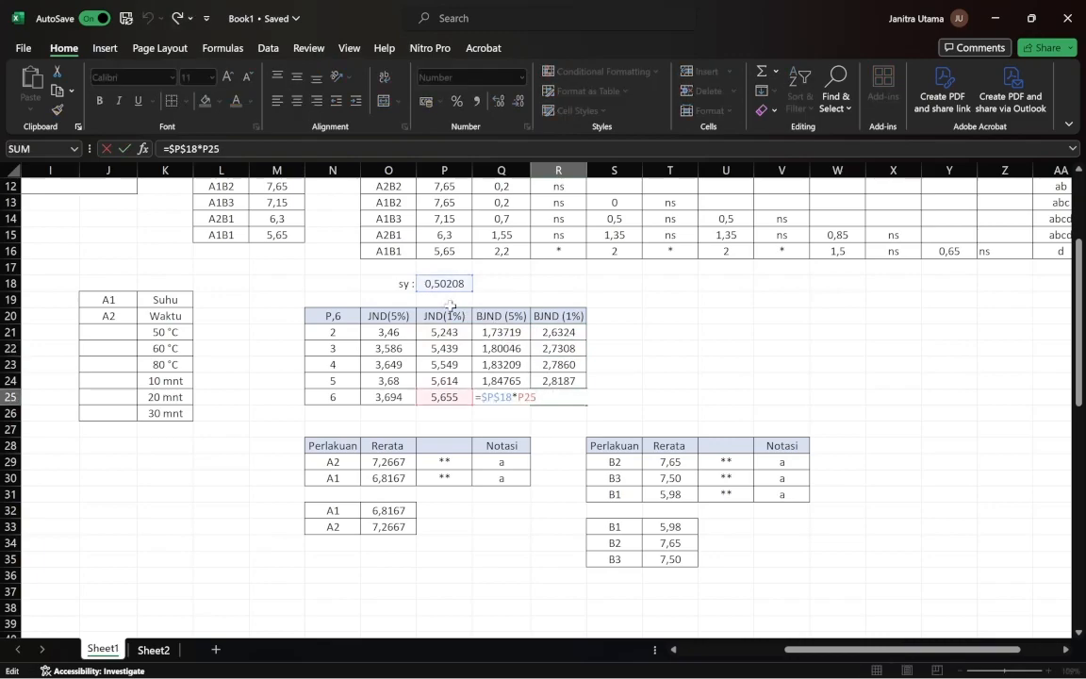
pyautogui.press('Return')
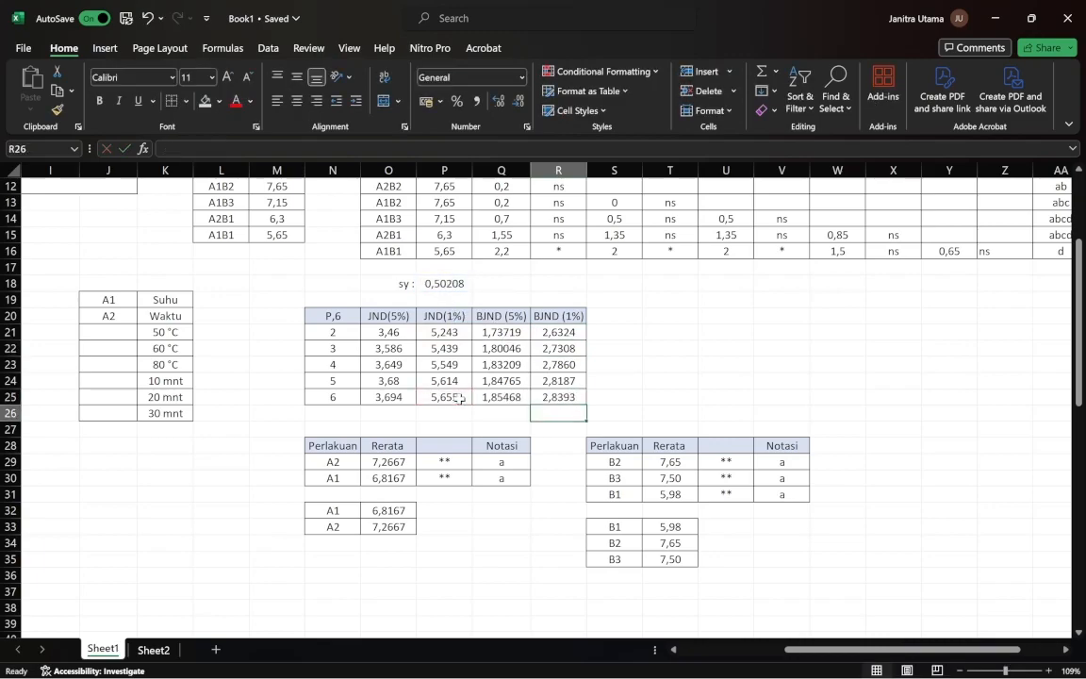
# Compare the two JND columns with the two BJND columns by highlighting each pair in the P,6 table.
pyautogui.scroll(3, 636, 494)
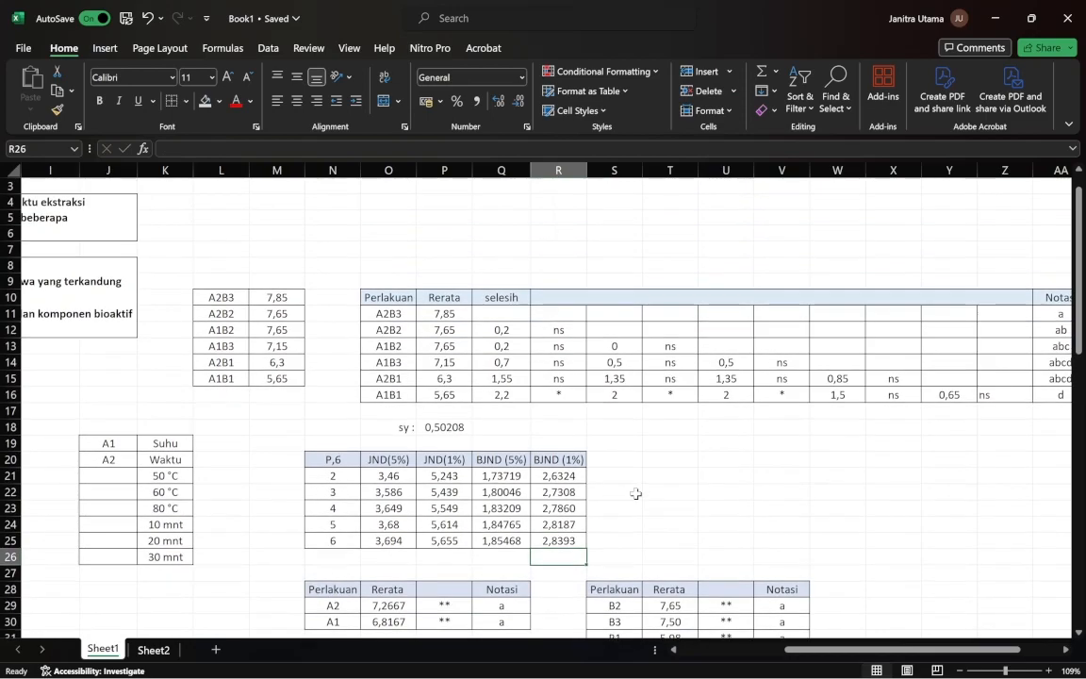
pyautogui.moveTo(384, 481); pyautogui.dragTo(435, 491)
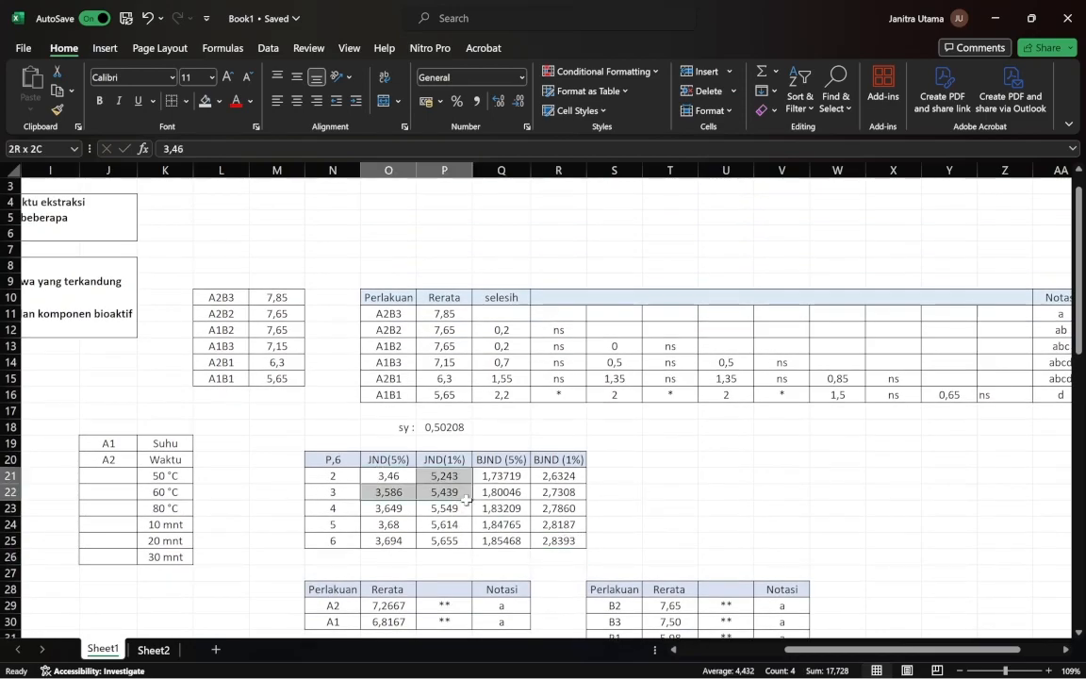
pyautogui.click(651, 491)
pyautogui.click(480, 462)
pyautogui.click(693, 460)
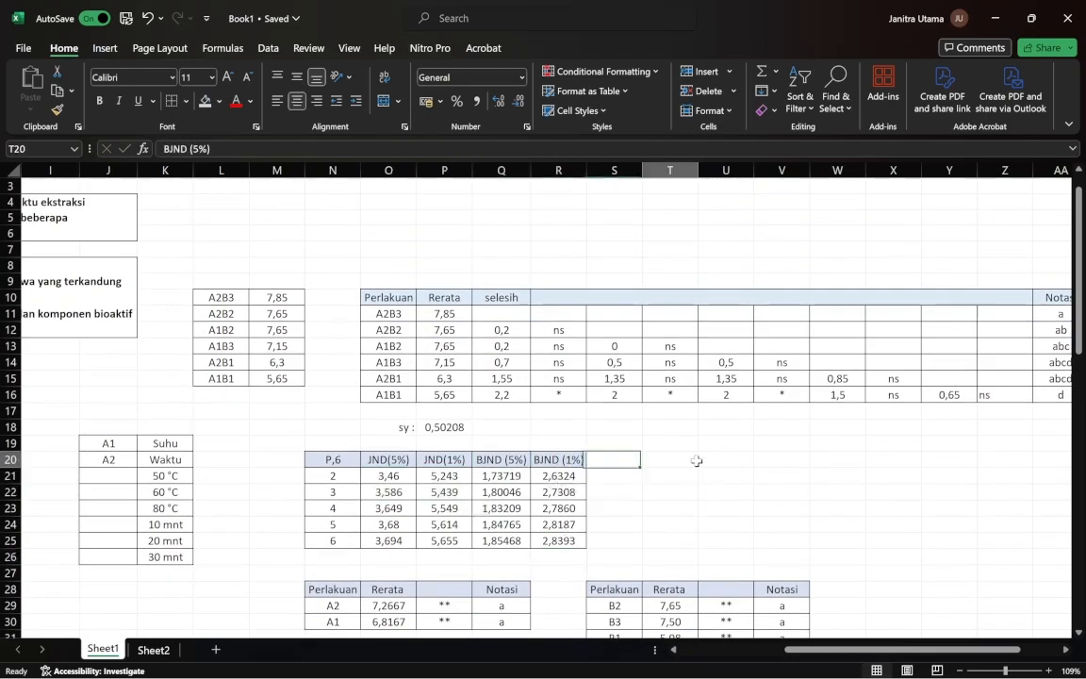
pyautogui.moveTo(379, 463); pyautogui.dragTo(443, 539)
pyautogui.click(726, 459)
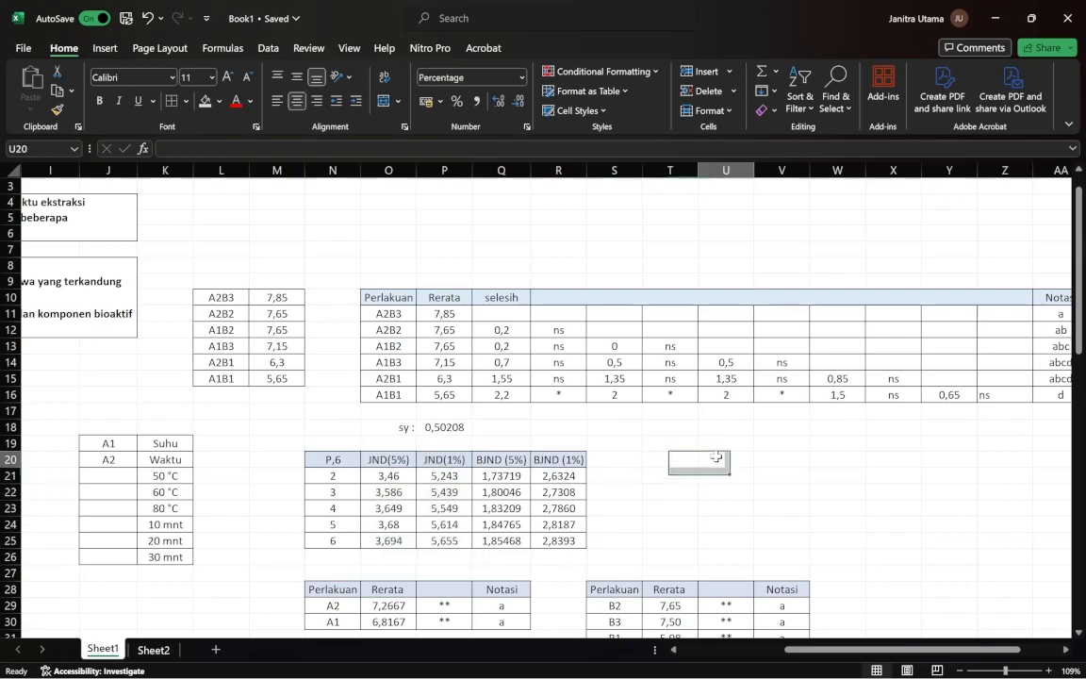
pyautogui.moveTo(477, 456); pyautogui.dragTo(537, 534)
pyautogui.click(696, 465)
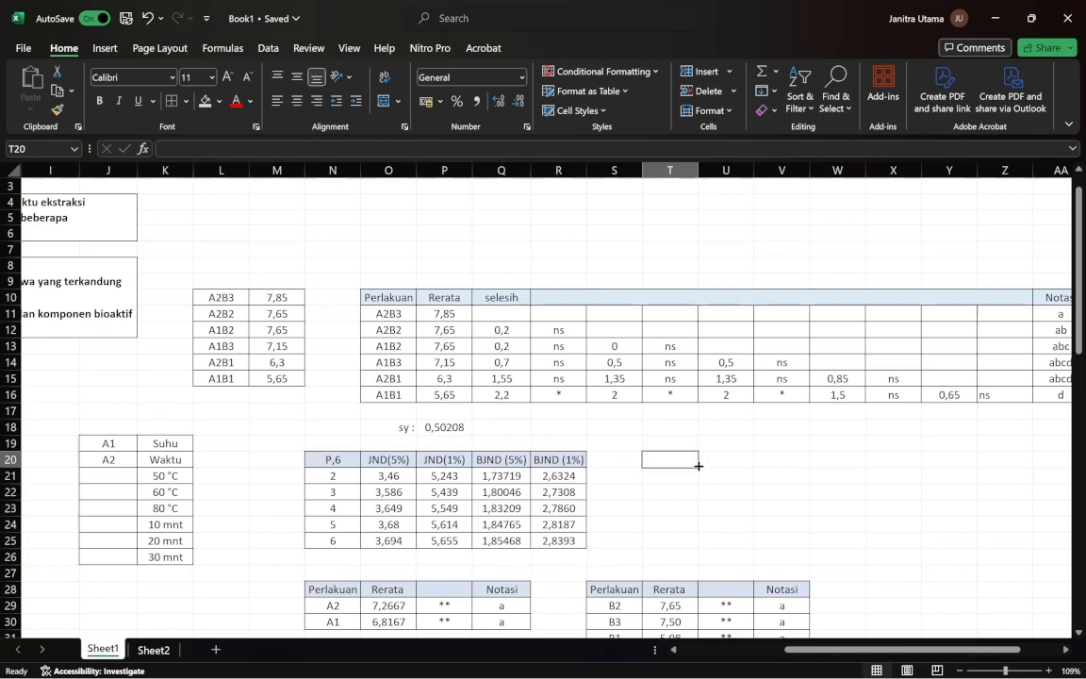
# Inspect the IF formulas behind the significance marks in R12 and T13, tracing R12 to the BJND values in Q21 and R21.
pyautogui.scroll(1, 699, 466)
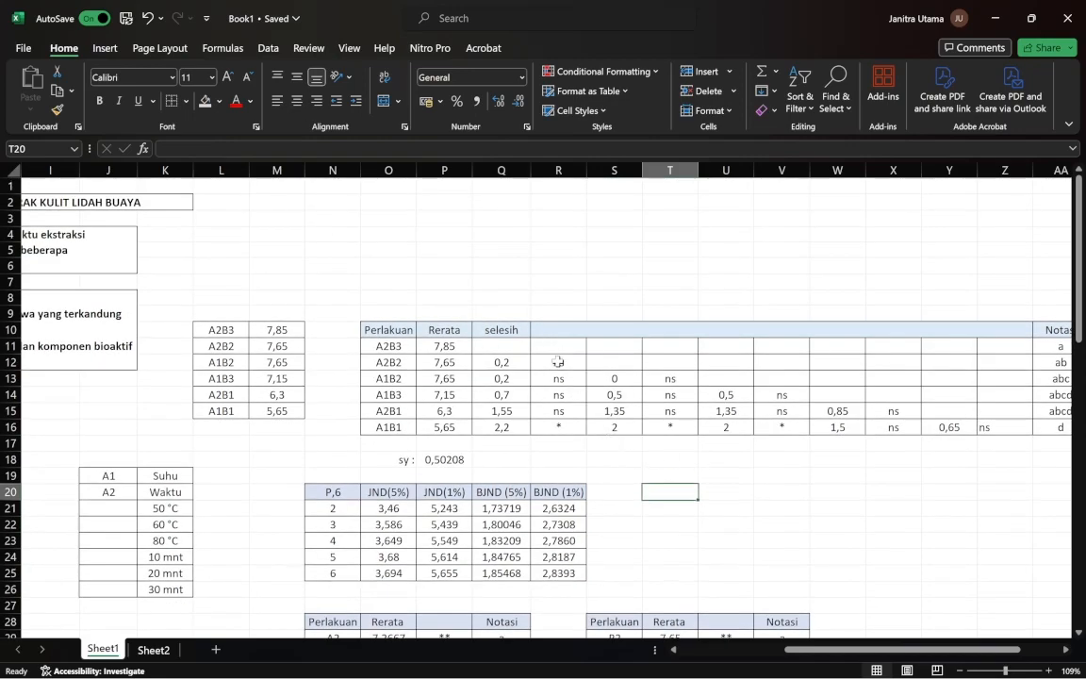
pyautogui.click(558, 363)
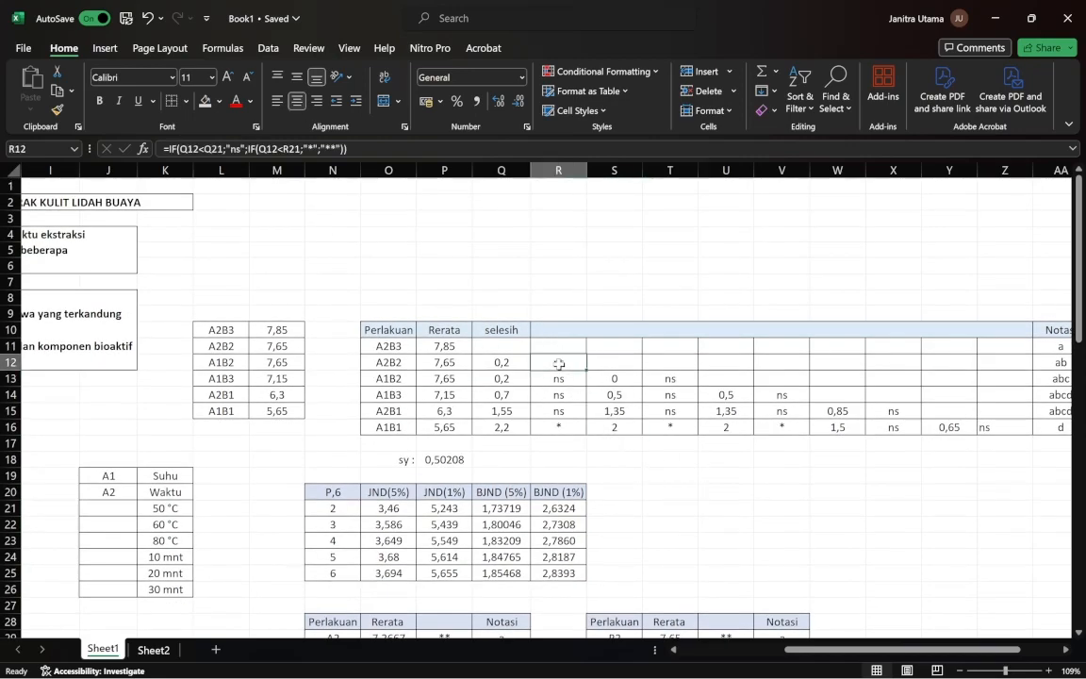
pyautogui.click(675, 377)
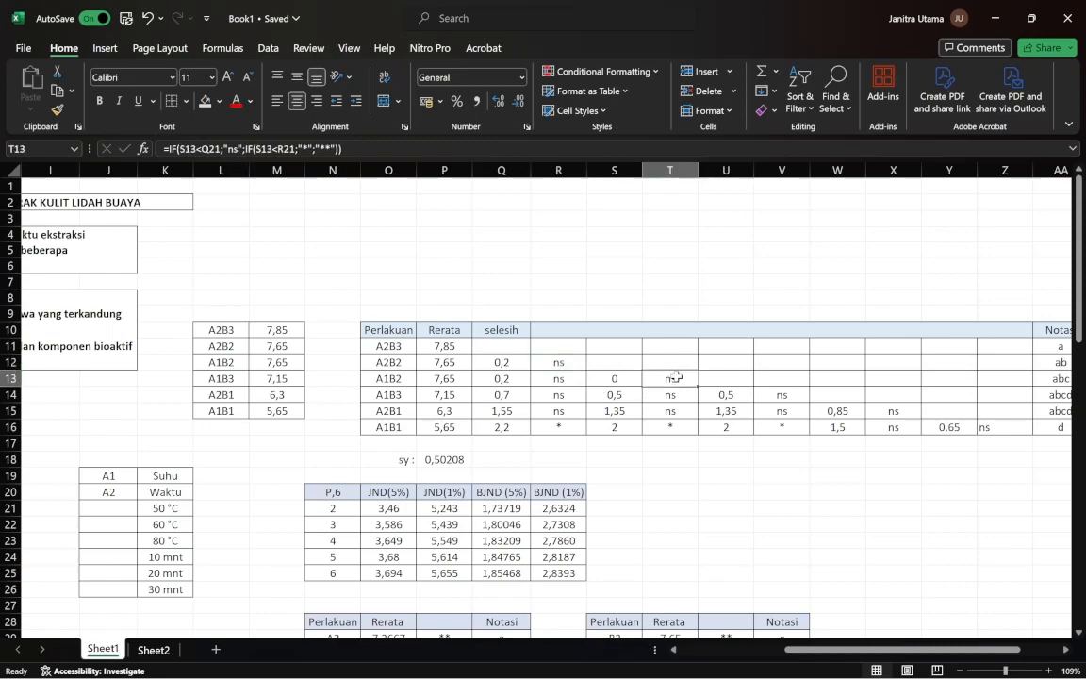
pyautogui.doubleClick(675, 377)
pyautogui.press('Return')
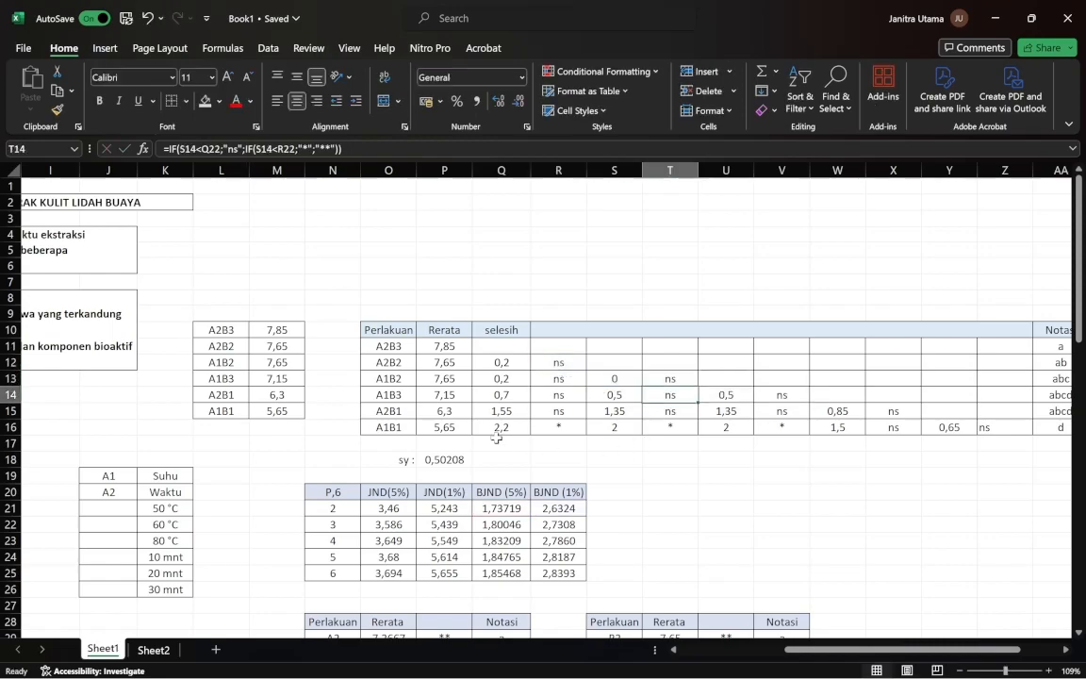
pyautogui.doubleClick(544, 364)
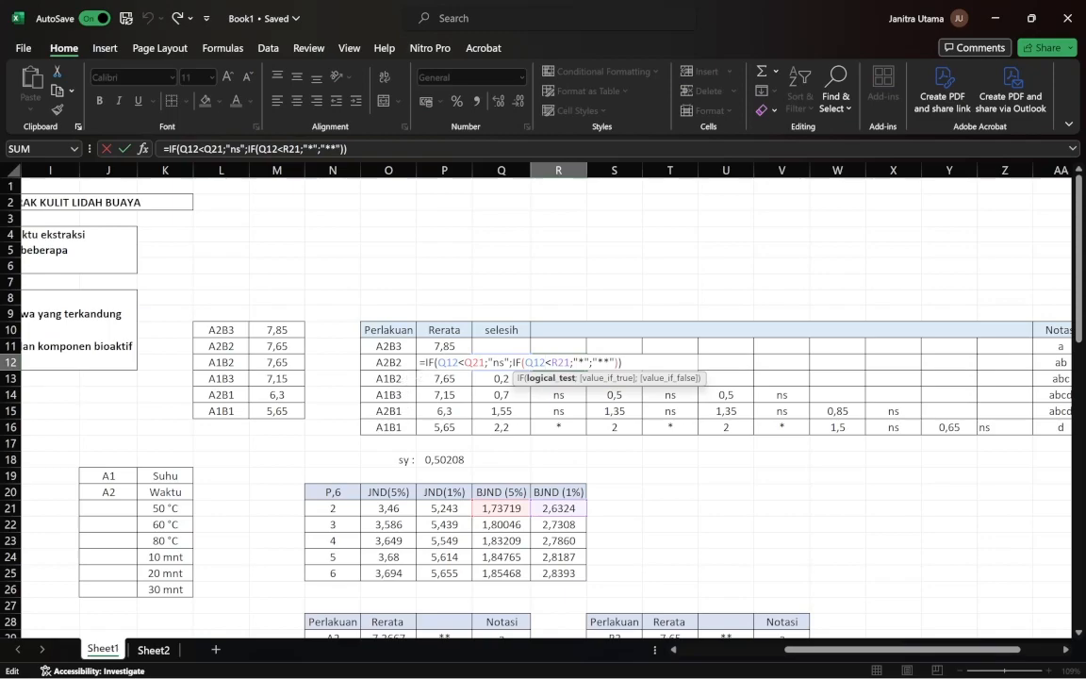
pyautogui.press('Return')
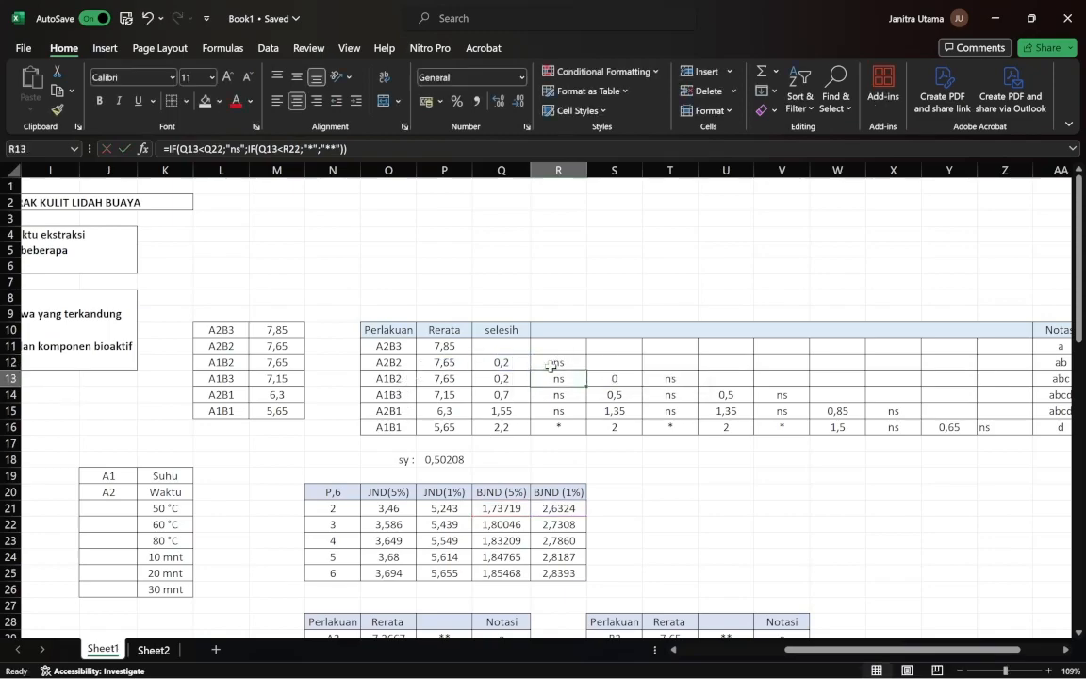
# Inspect the IF formula in R12 with its references to Q12, Q21 and R21, and decline the incoming WhatsApp call.
pyautogui.doubleClick(550, 364)
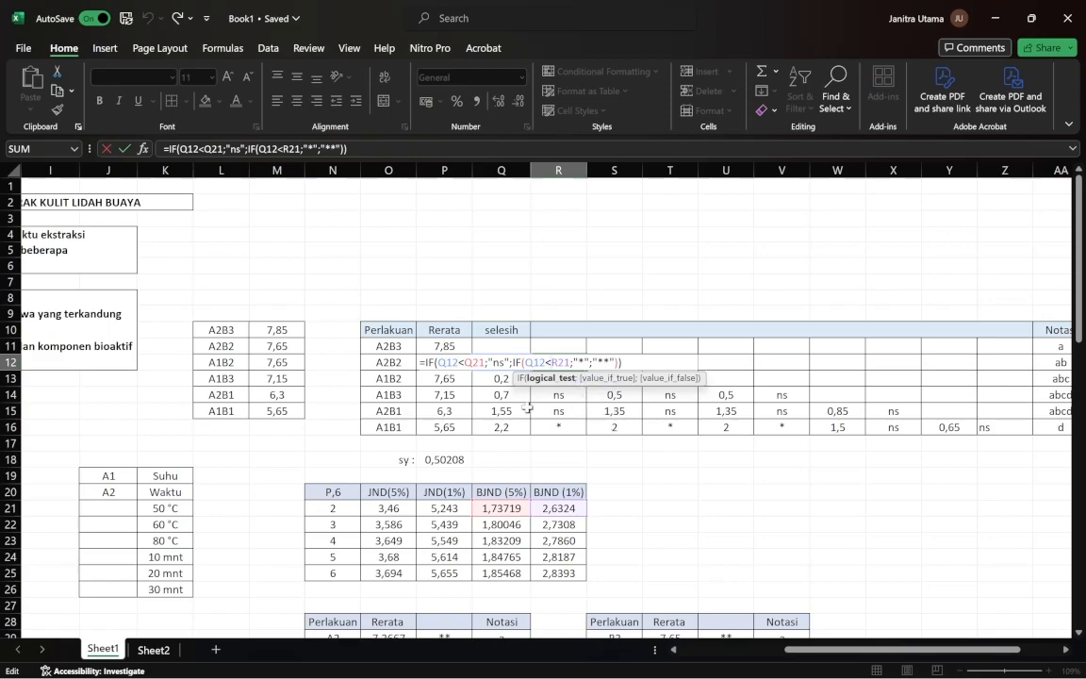
pyautogui.scroll(-1, 467, 425)
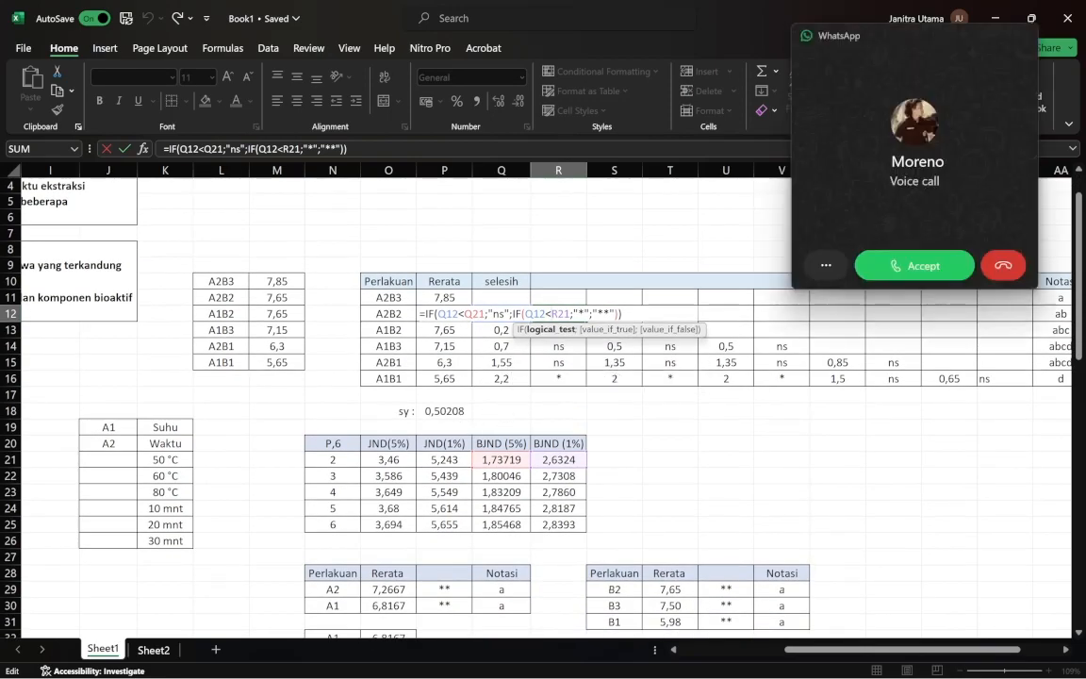
pyautogui.click(1002, 266)
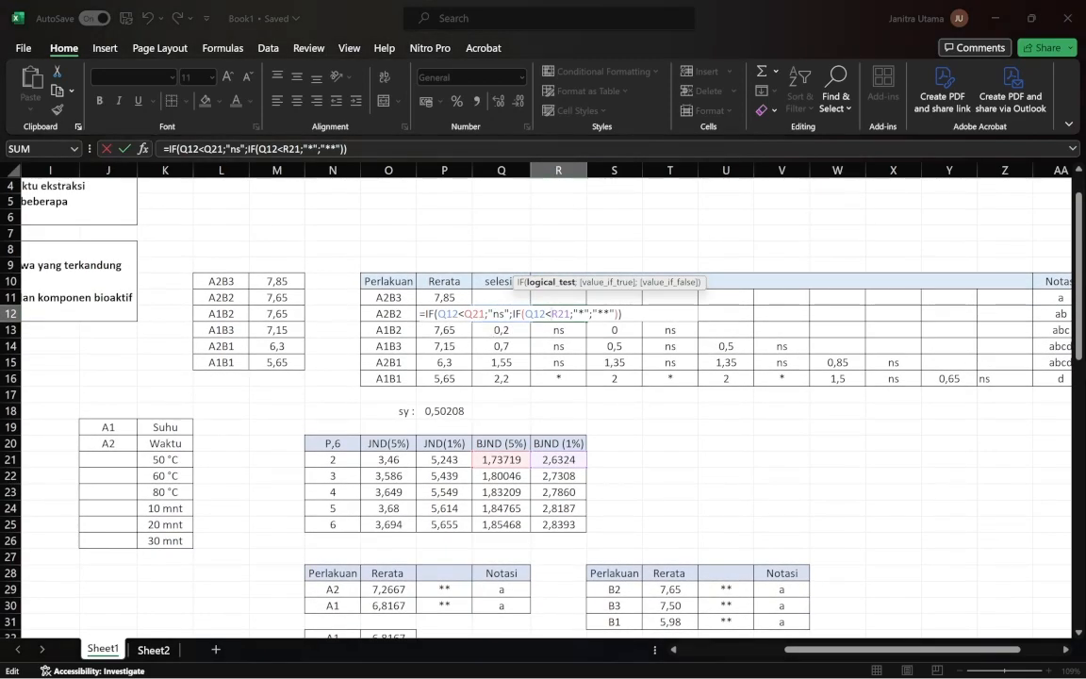
pyautogui.scroll(1, 495, 331)
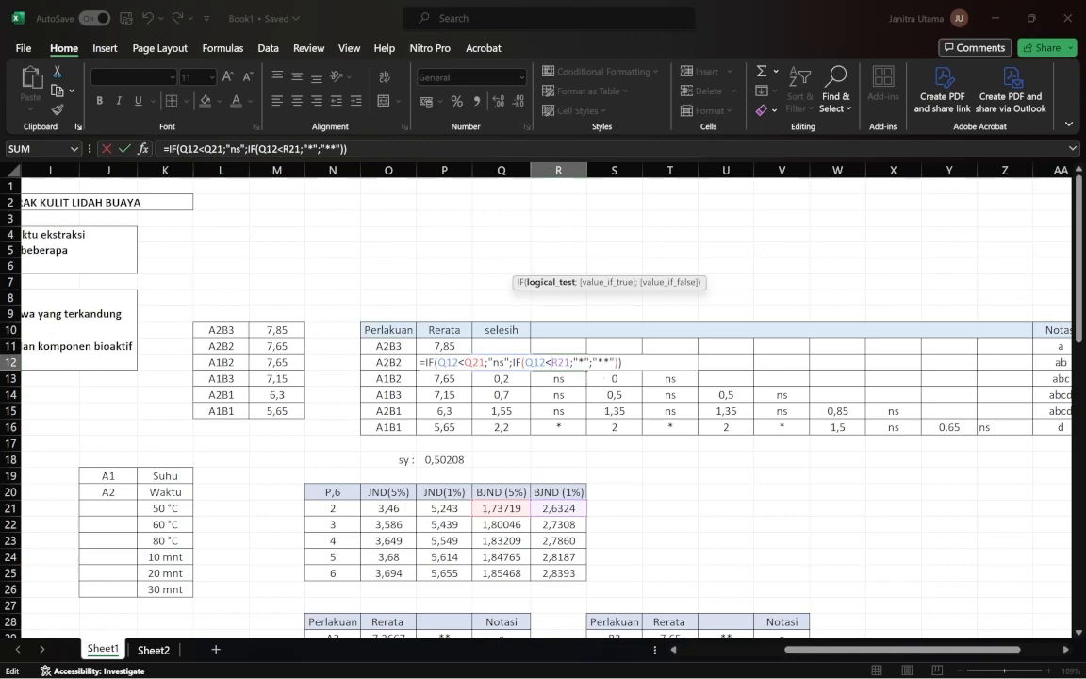
pyautogui.press('super')
pyautogui.click(893, 249)
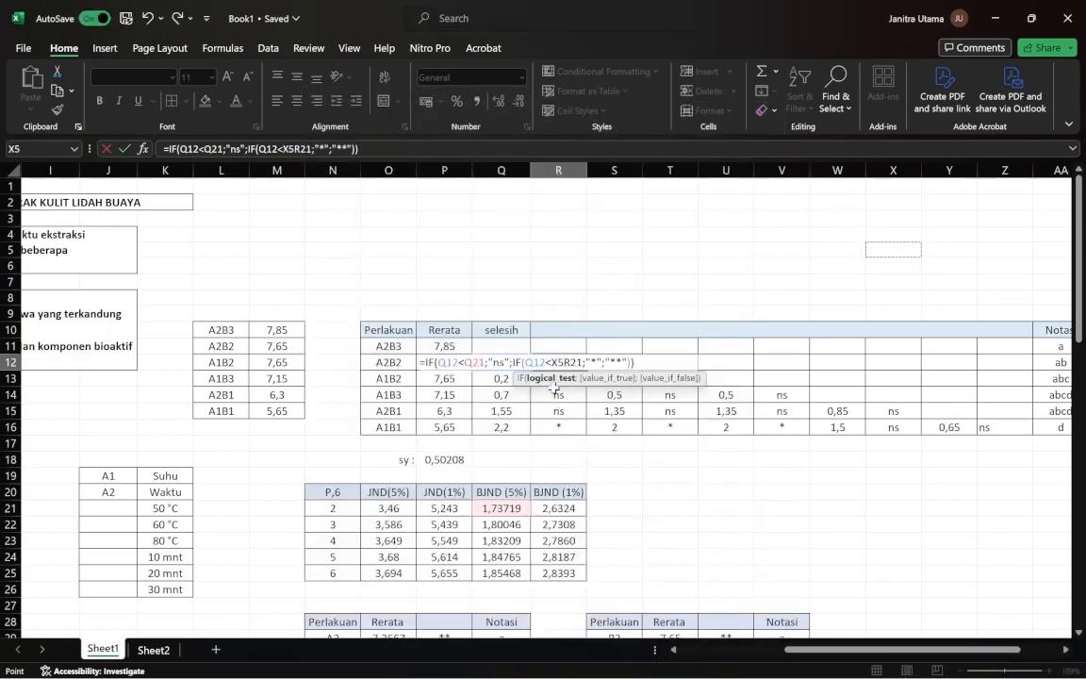
pyautogui.press('BackSpace')
pyautogui.press('BackSpace')
pyautogui.press('Return')
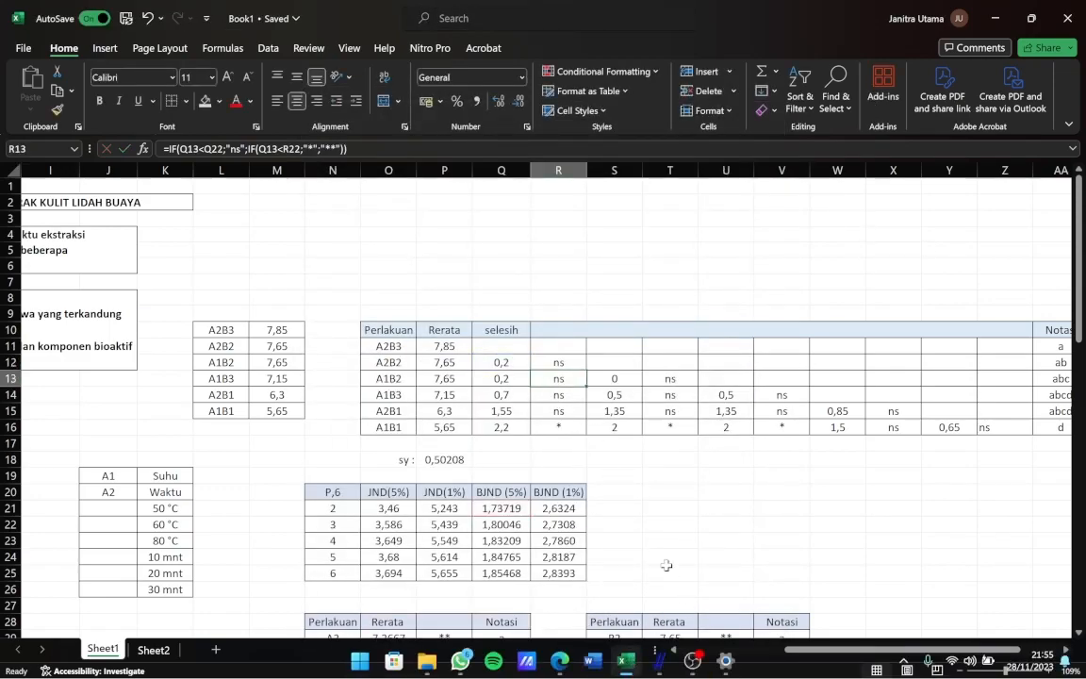
# Compare the selesih values with the significance marks in rows 13 to 15, checking the formulas in R15 and Q15.
pyautogui.scroll(-1, 648, 533)
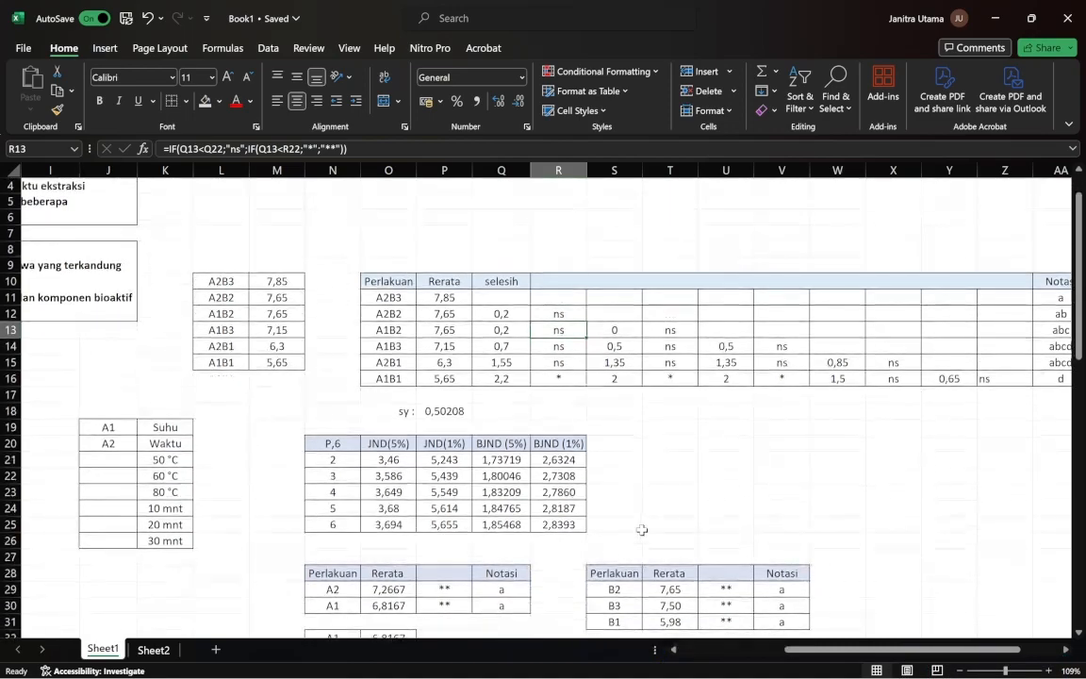
pyautogui.hscroll(3, 641, 530)
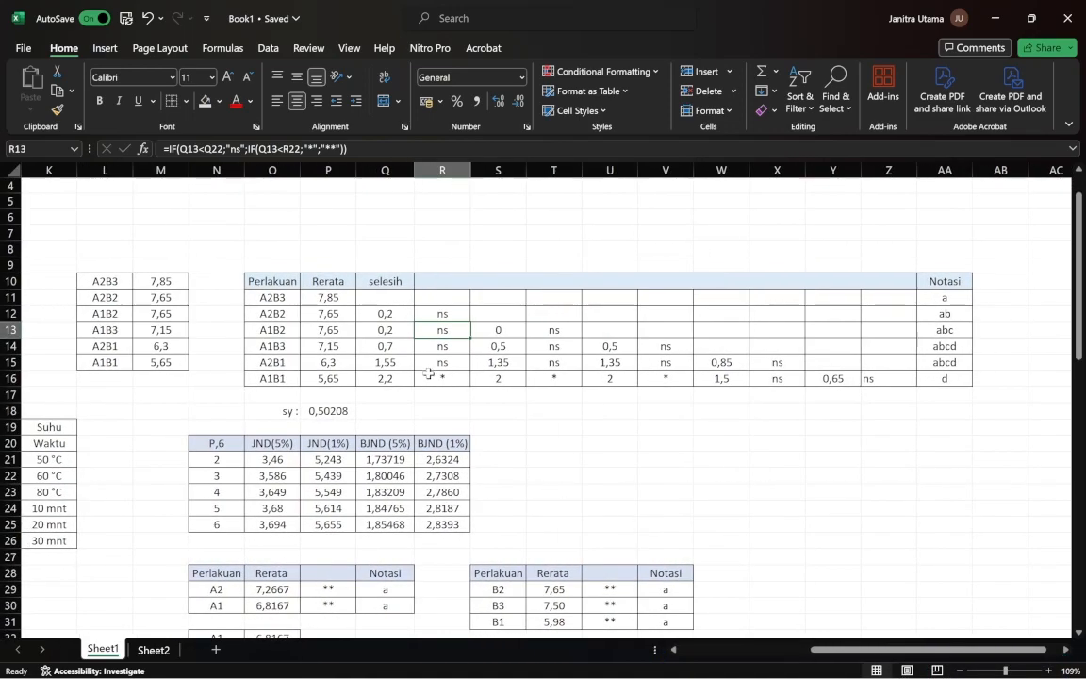
pyautogui.moveTo(443, 323)
pyautogui.mouseDown()
pyautogui.moveTo(447, 347)
pyautogui.moveTo(443, 330)
pyautogui.mouseUp()
pyautogui.click(443, 361)
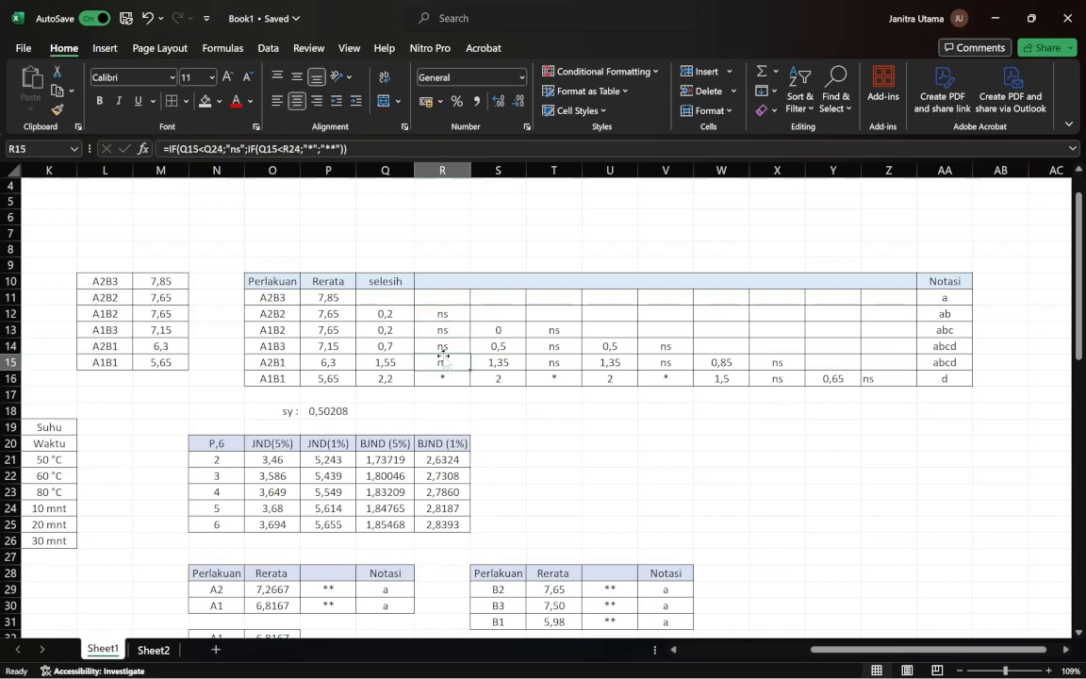
pyautogui.click(394, 364)
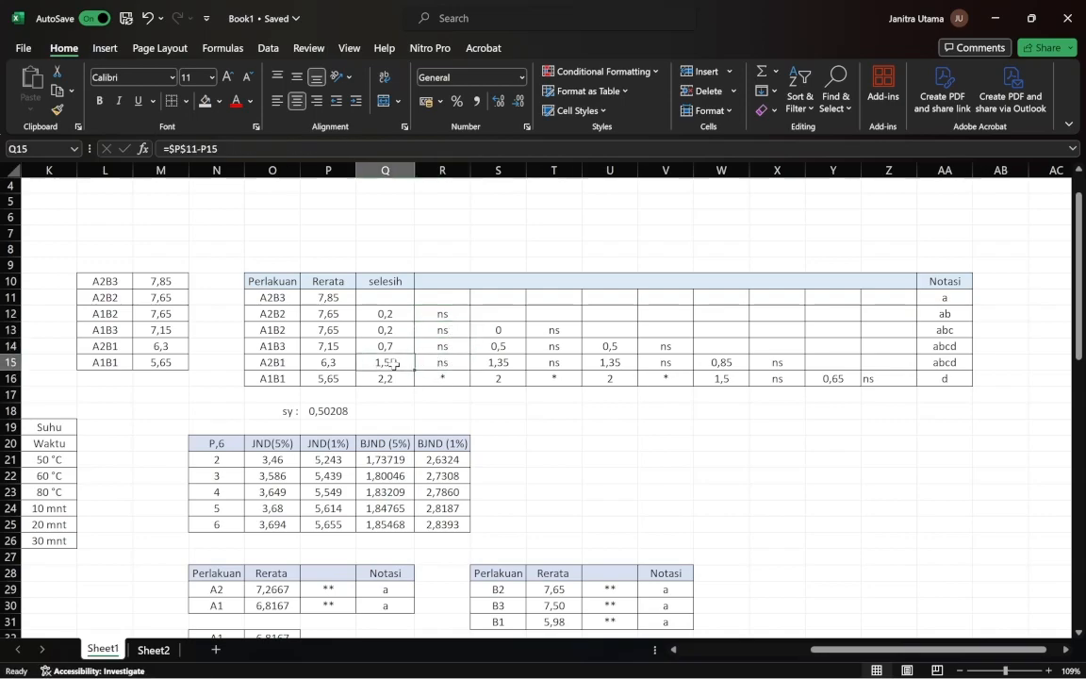
pyautogui.click(438, 348)
pyautogui.click(378, 362)
pyautogui.press('Down')
pyautogui.press('Down')
pyautogui.press('Down')
pyautogui.click(390, 366)
pyautogui.click(436, 364)
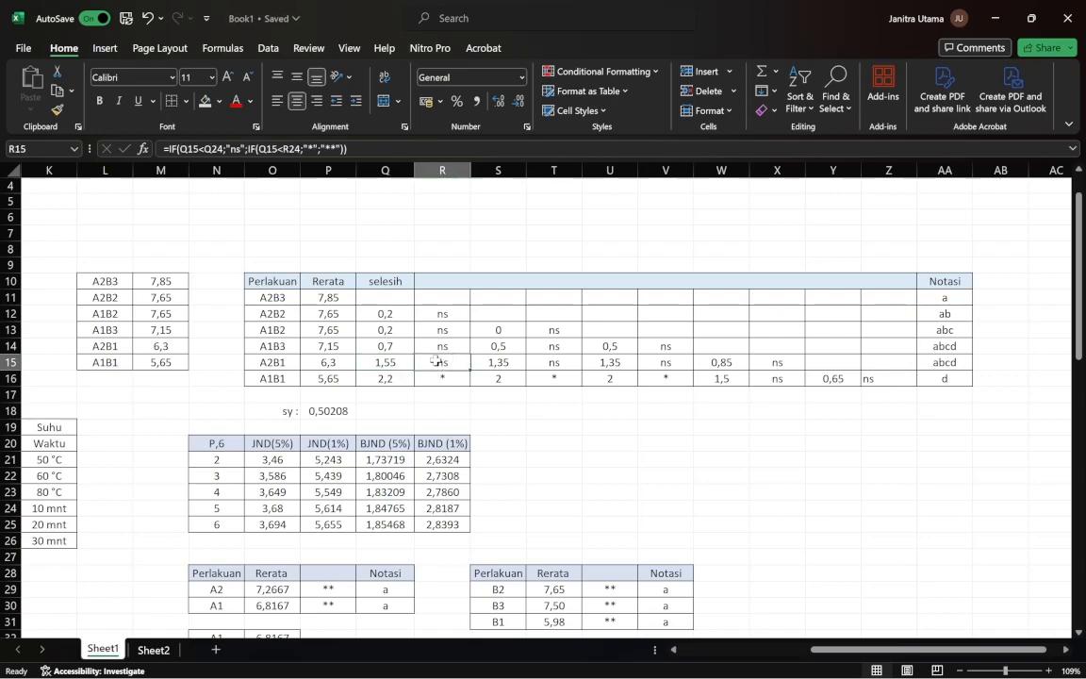
pyautogui.click(398, 364)
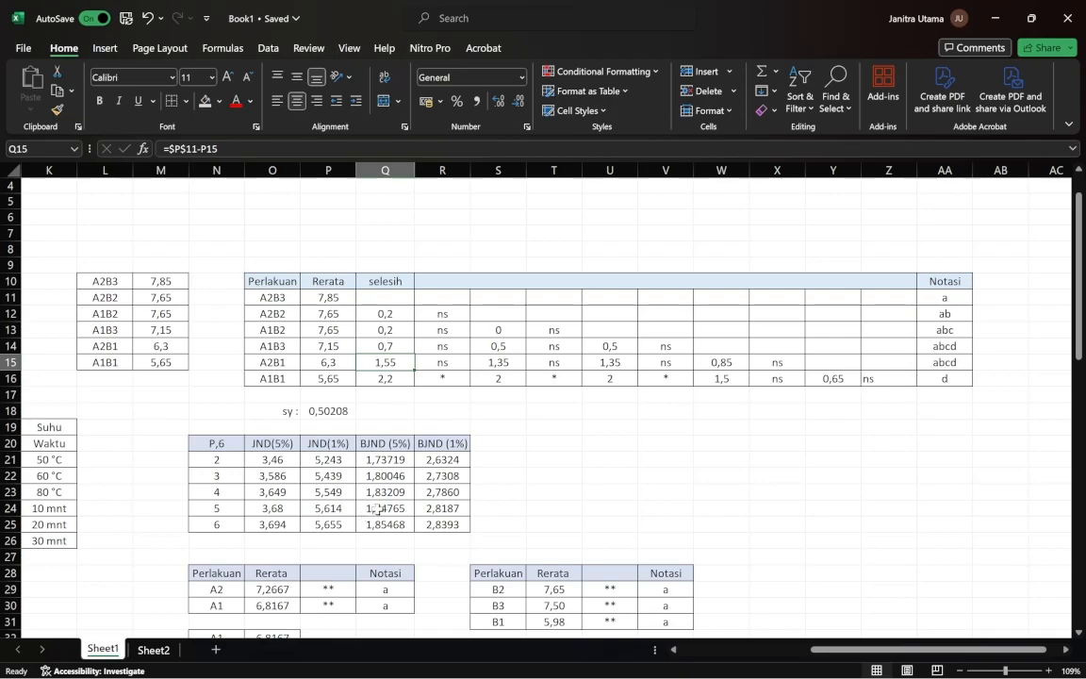
# Compare treatment A1B1's difference in Q16 with the BJND limits in Q25 and R25 to explain the mark in R16.
pyautogui.click(444, 378)
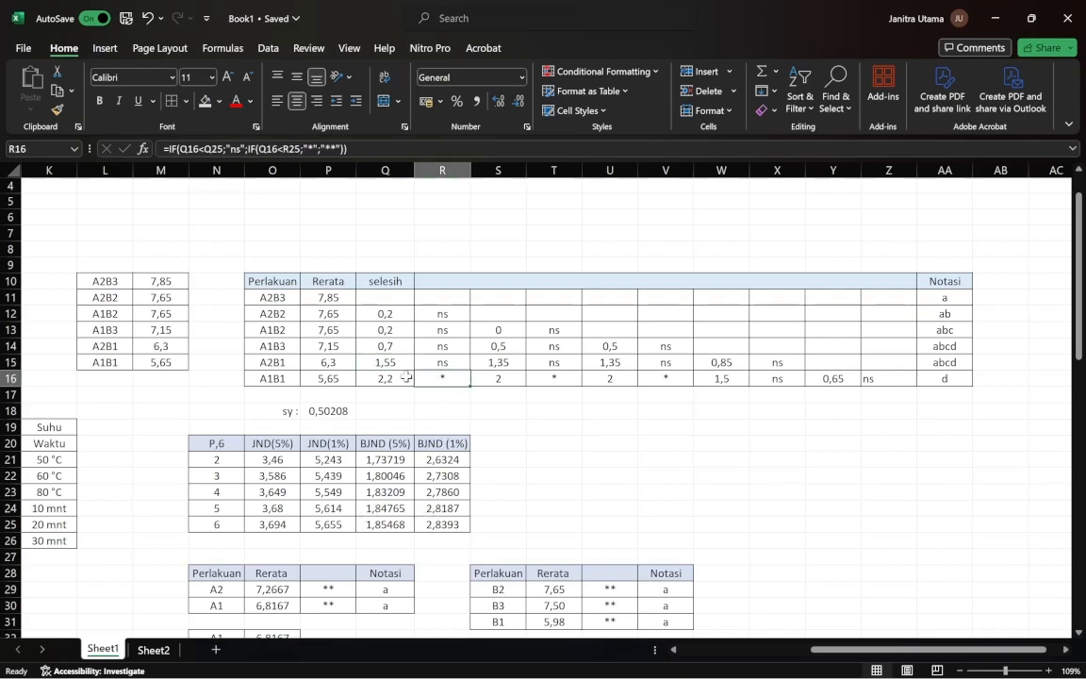
pyautogui.click(388, 377)
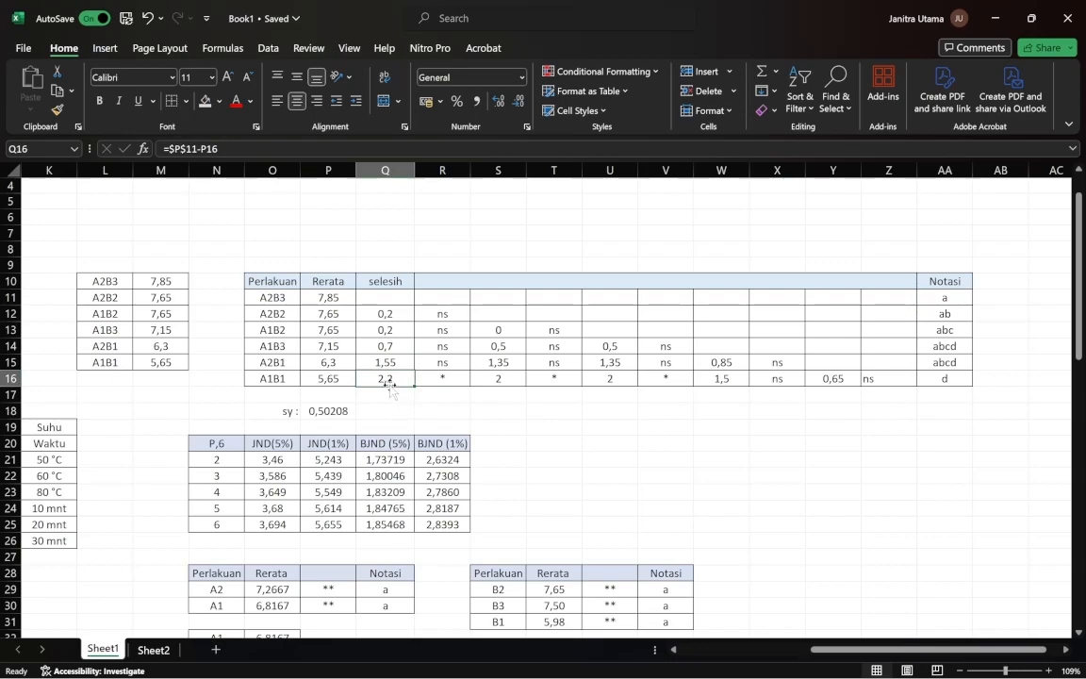
pyautogui.click(387, 525)
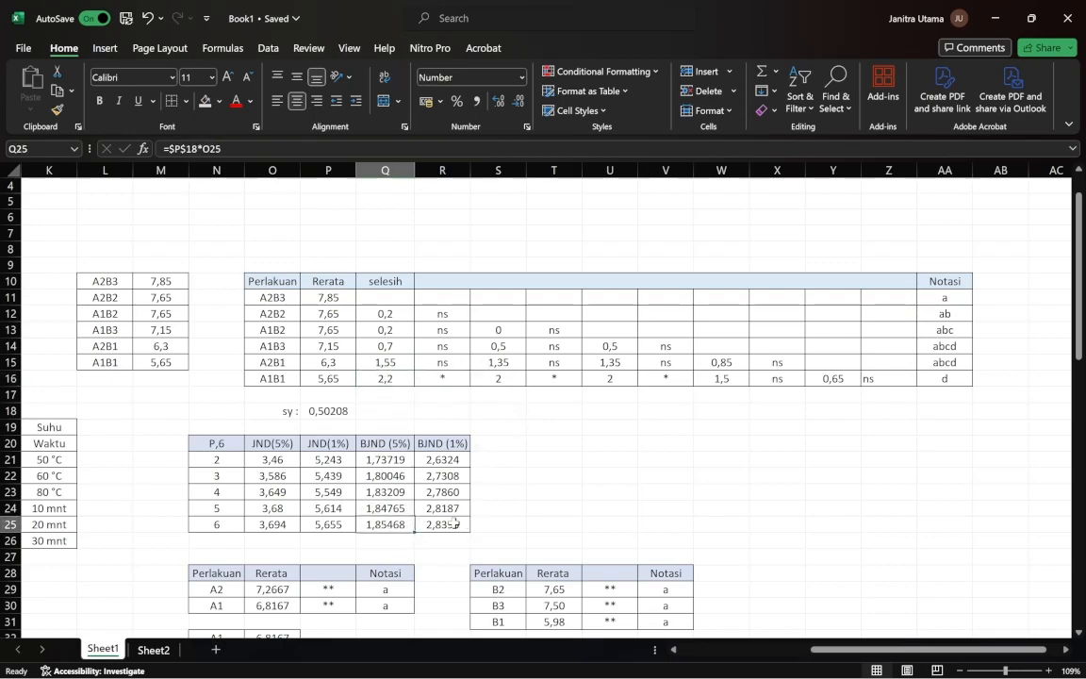
pyautogui.click(454, 521)
pyautogui.click(450, 380)
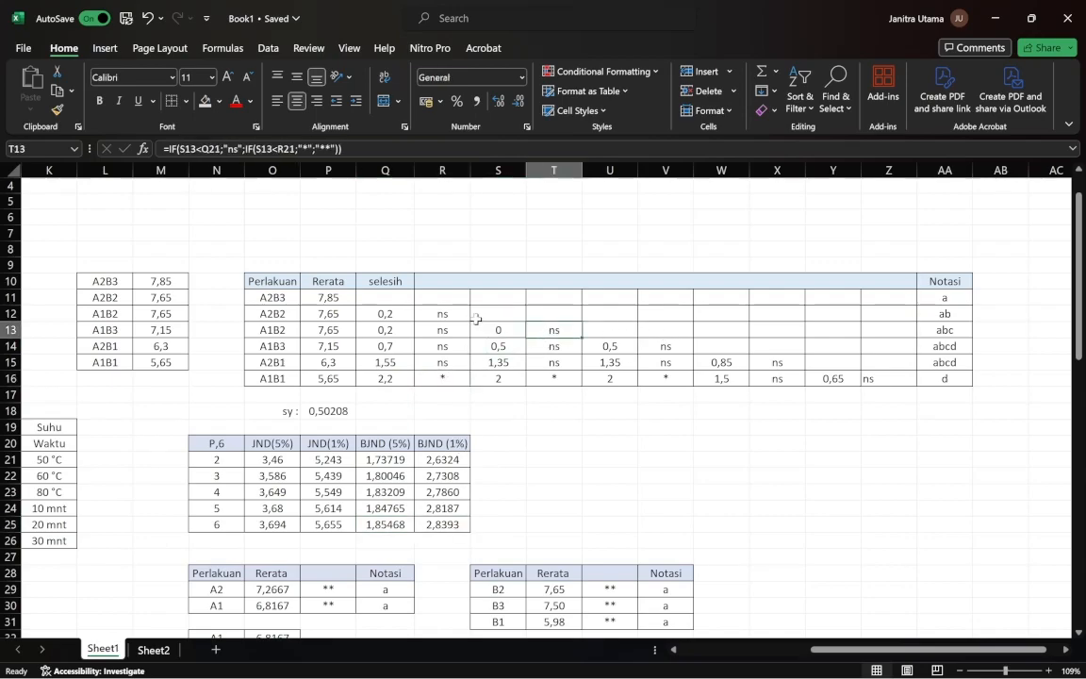
# Reopen the IF formula in R12 to review its comparison with the BJND (5%) limit, leaving it as it is.
pyautogui.click(459, 314)
pyautogui.doubleClick(459, 314)
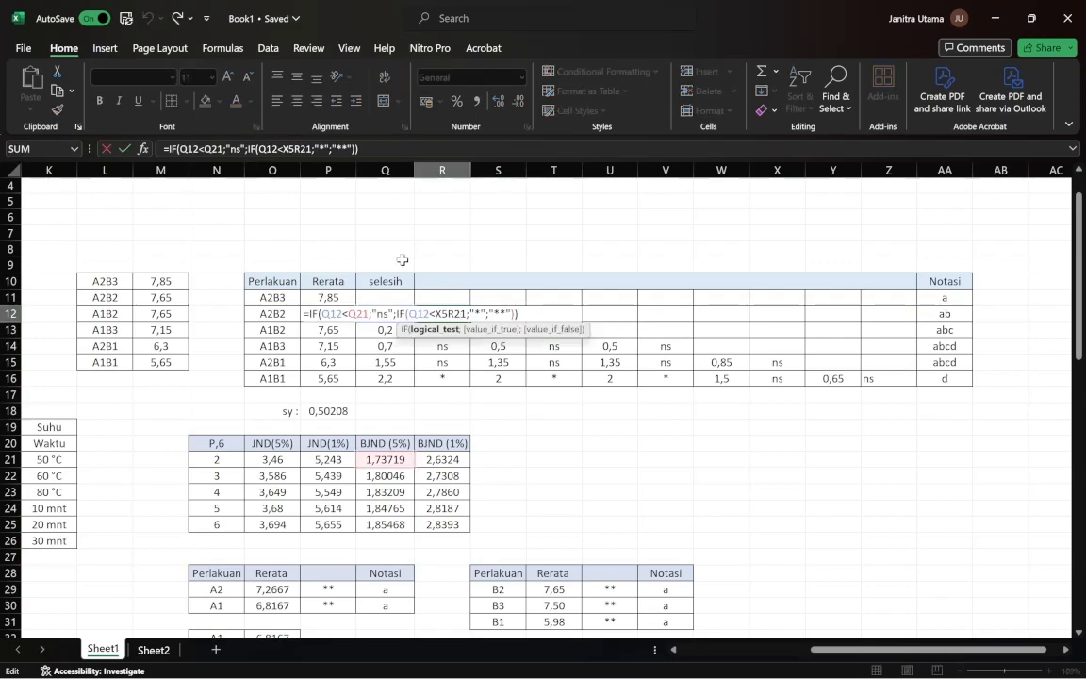
pyautogui.press('Return')
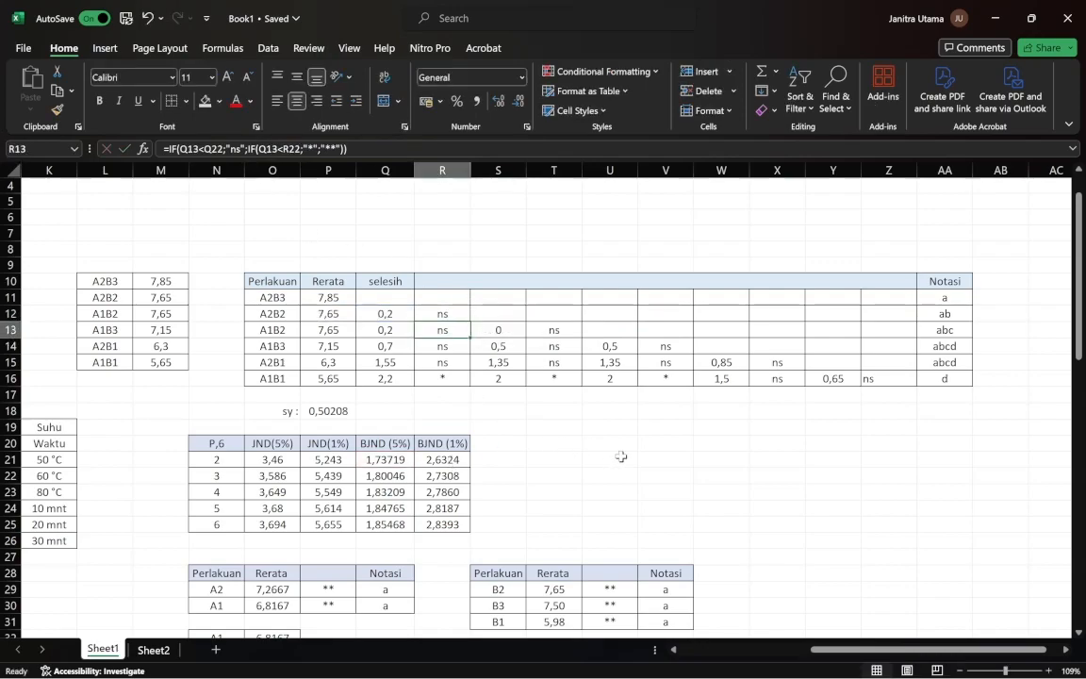
# Review the Notasi letters of all six treatments by highlighting AA11:AA16.
pyautogui.hscroll(2, 606, 479)
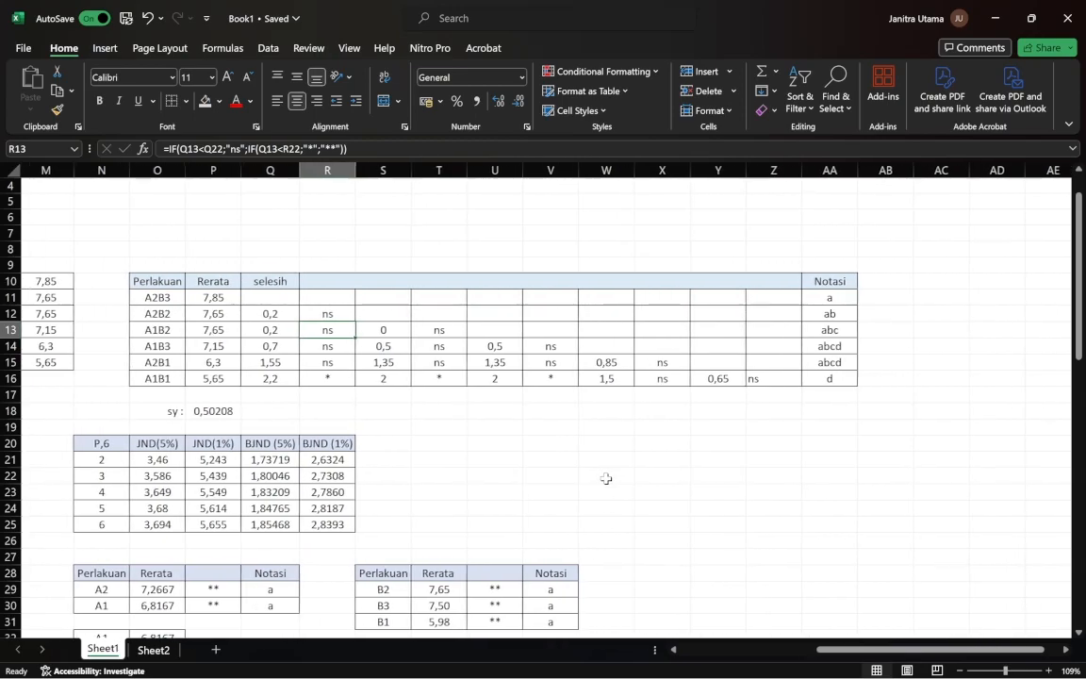
pyautogui.click(826, 300)
pyautogui.moveTo(826, 300); pyautogui.dragTo(831, 381)
pyautogui.click(780, 447)
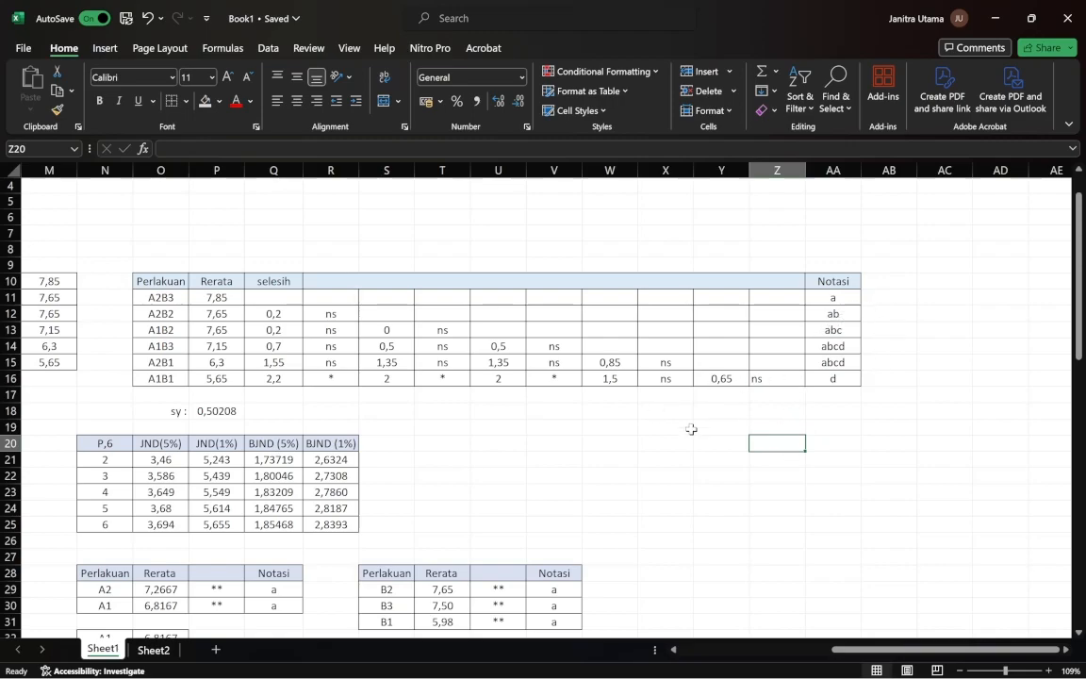
# Examine the Rerata value of treatment A2B3 in P11 and look back at the original data table for comparison.
pyautogui.hscroll(-1, 692, 429)
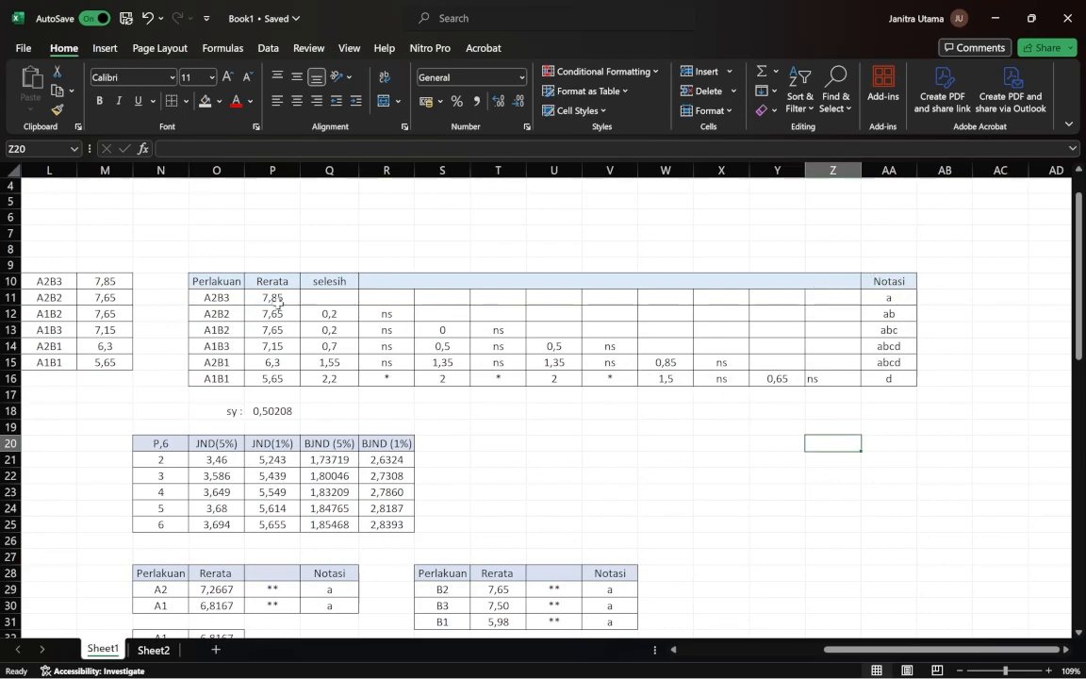
pyautogui.scroll(1, 283, 311)
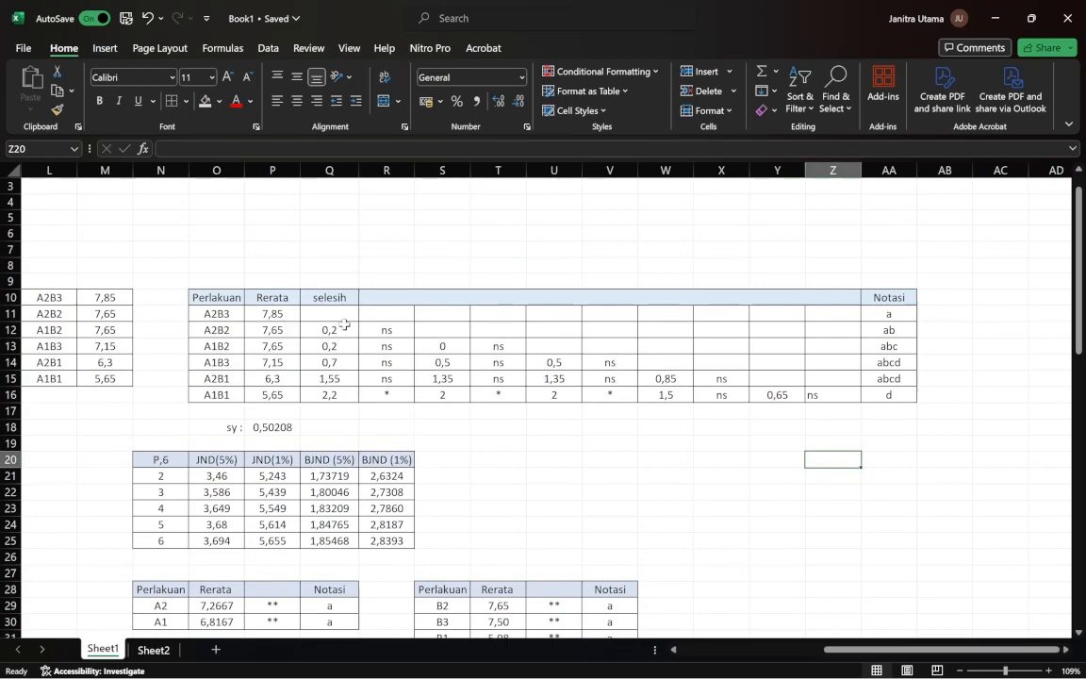
pyautogui.click(279, 315)
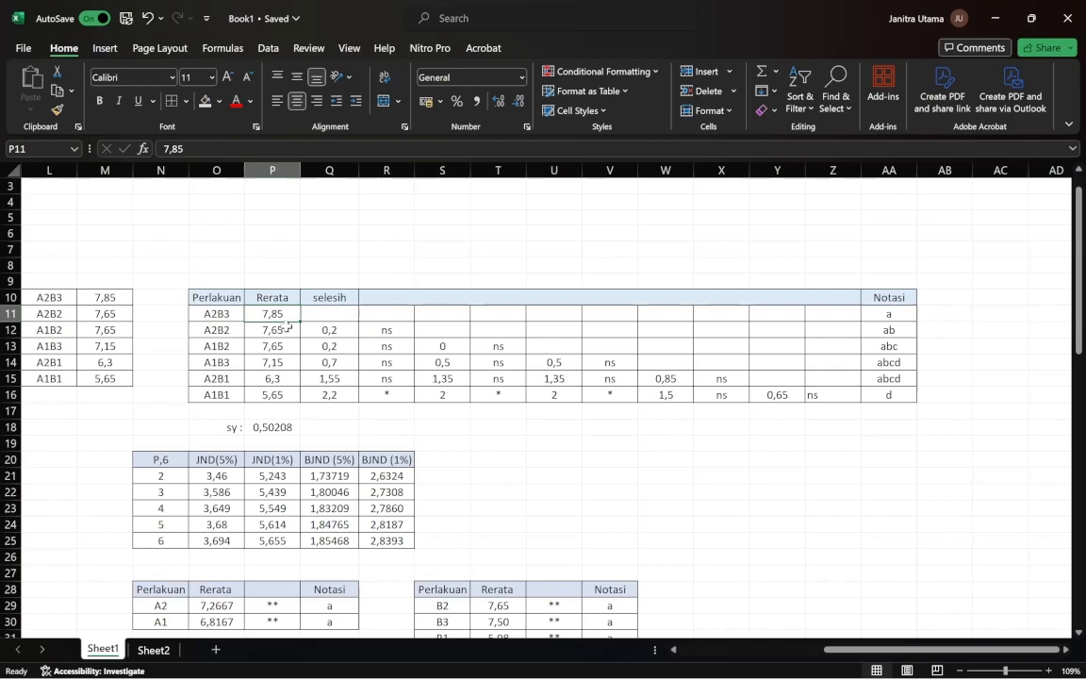
pyautogui.hscroll(-5, 283, 333)
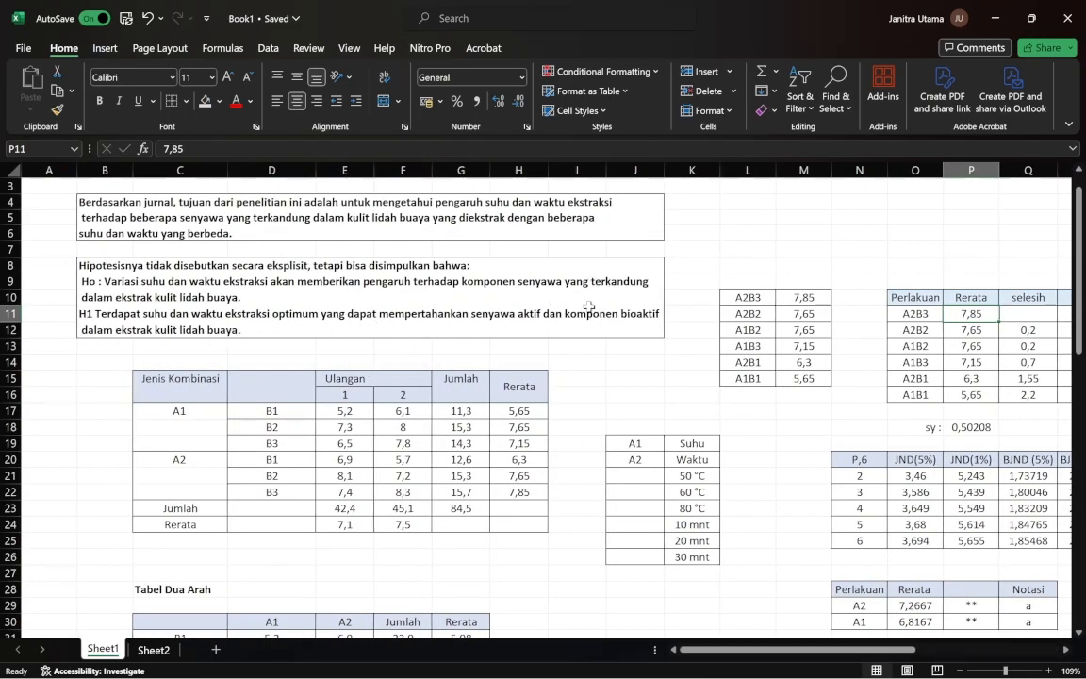
pyautogui.hscroll(5, 588, 306)
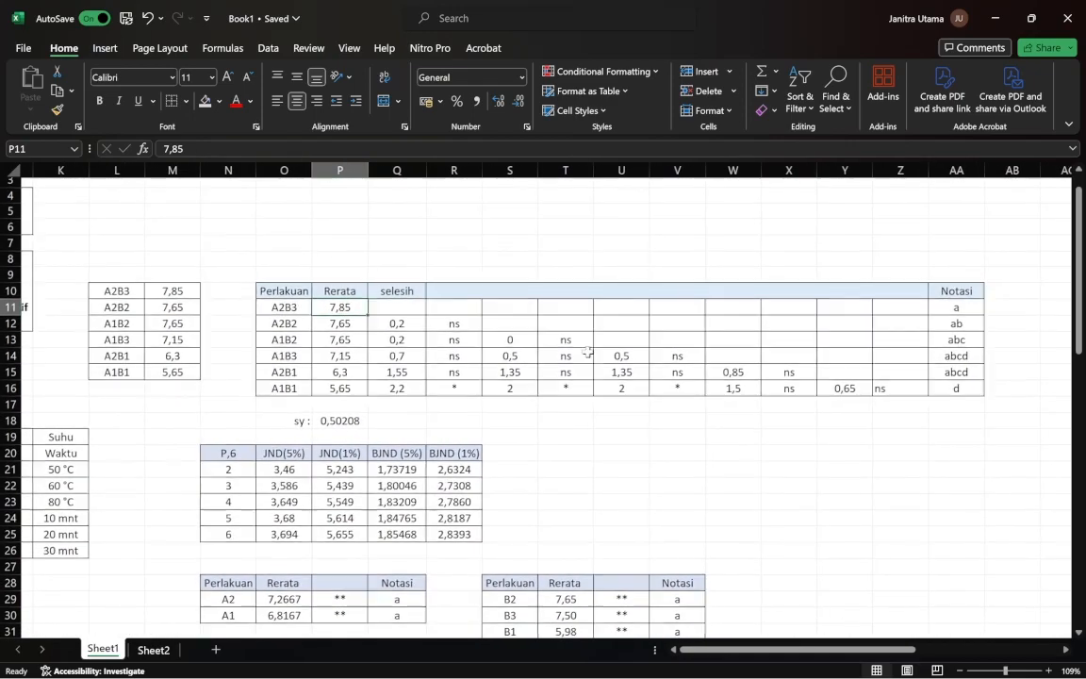
pyautogui.scroll(1, 565, 396)
pyautogui.click(553, 443)
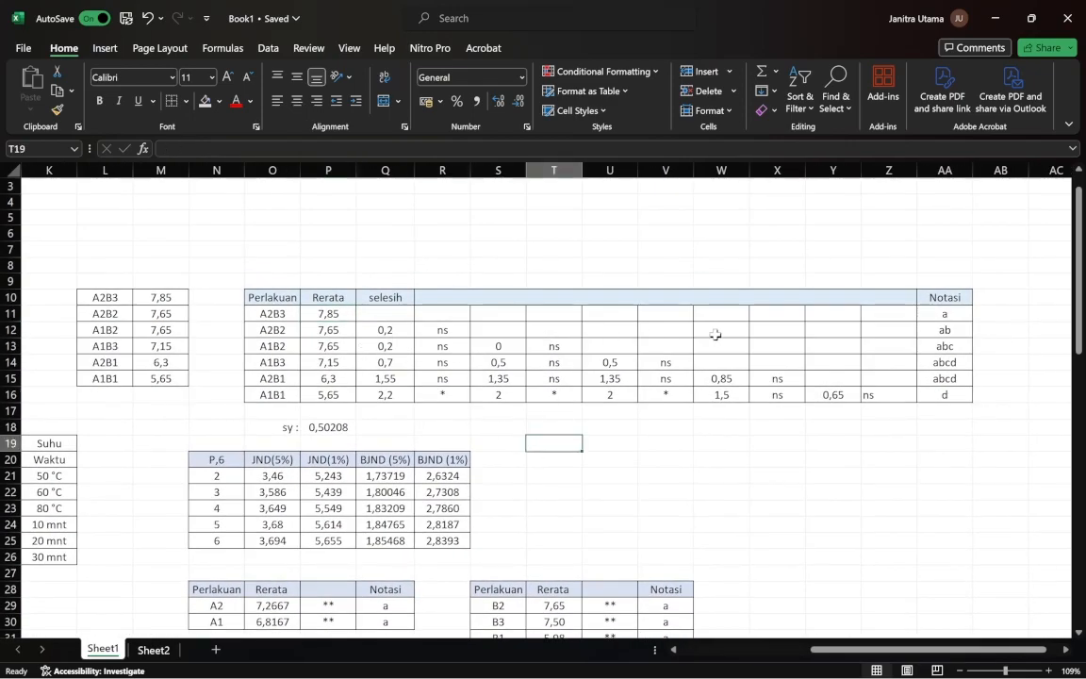
# Compare the Notasi letters of treatments A2B2 and A1B2 in AA12 and AA13.
pyautogui.click(947, 330)
pyautogui.click(946, 345)
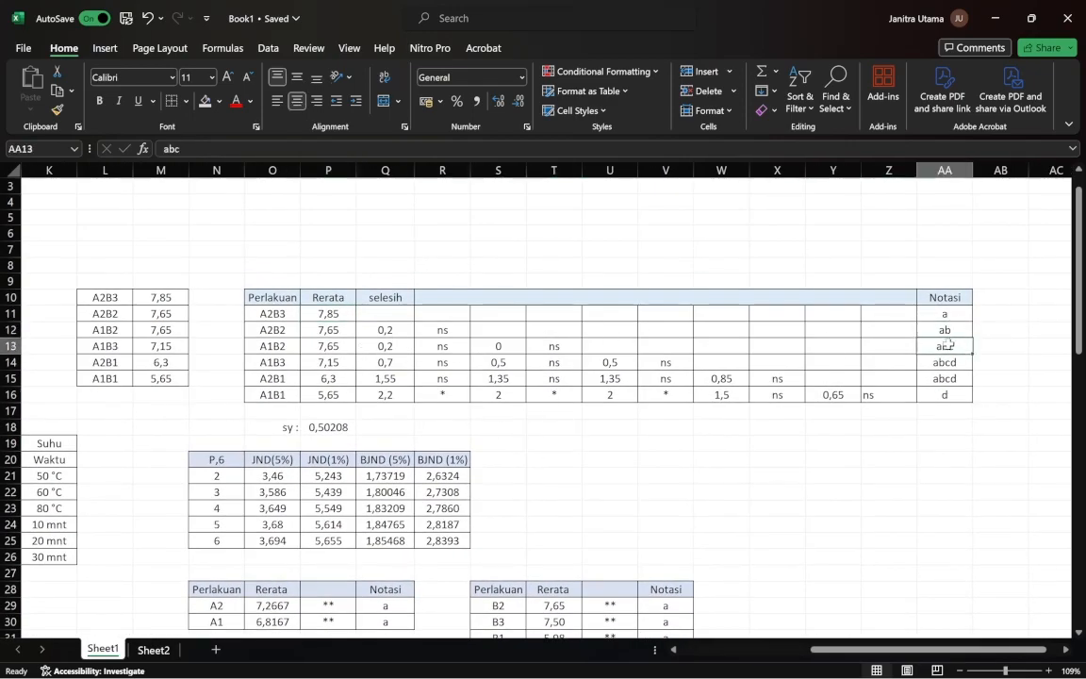
pyautogui.click(948, 330)
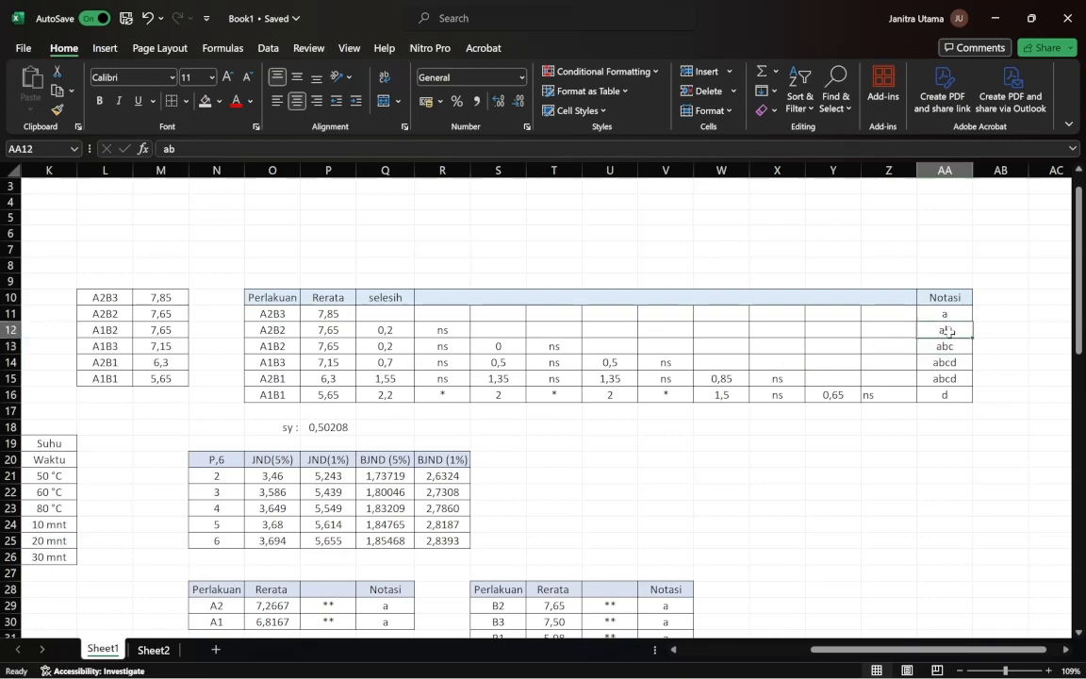
pyautogui.click(993, 328)
pyautogui.click(956, 332)
pyautogui.click(950, 346)
pyautogui.moveTo(940, 330); pyautogui.dragTo(940, 345)
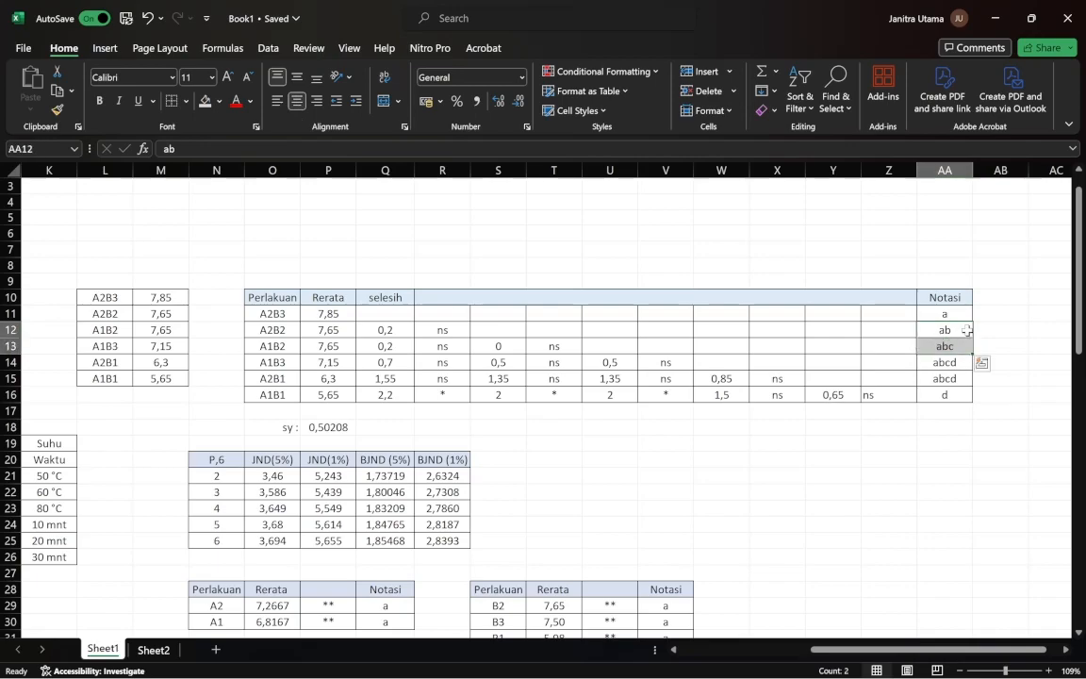
pyautogui.click(980, 330)
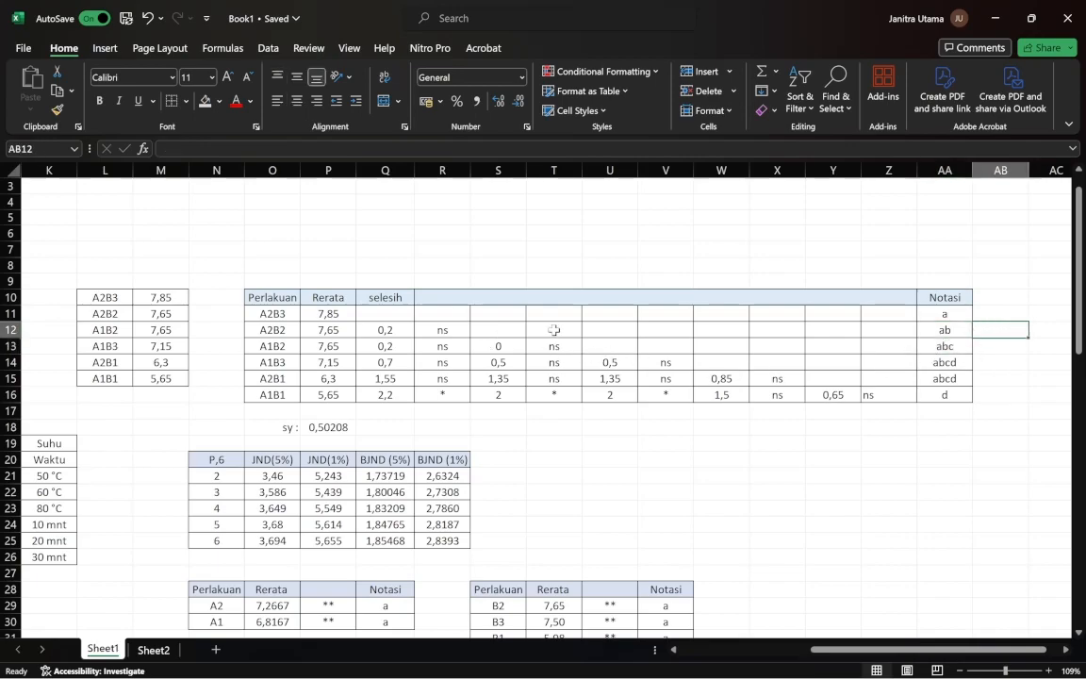
# Compare the Rerata values in P12 and P13 with treatment A1B1's mean in P16 and notation in AA16.
pyautogui.click(330, 331)
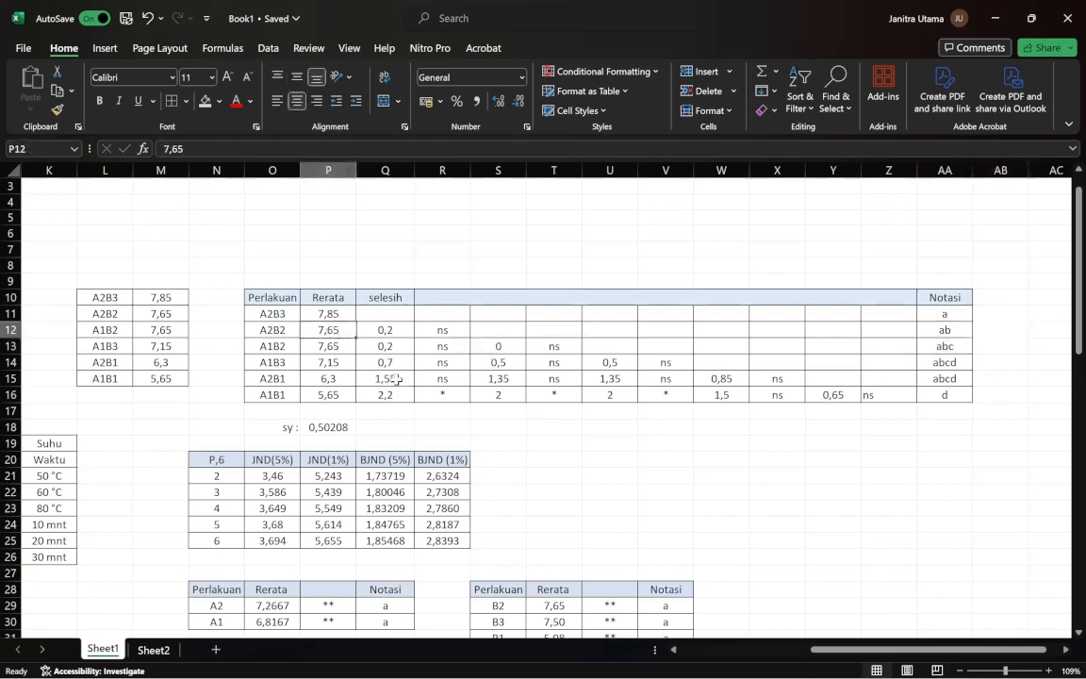
pyautogui.click(341, 348)
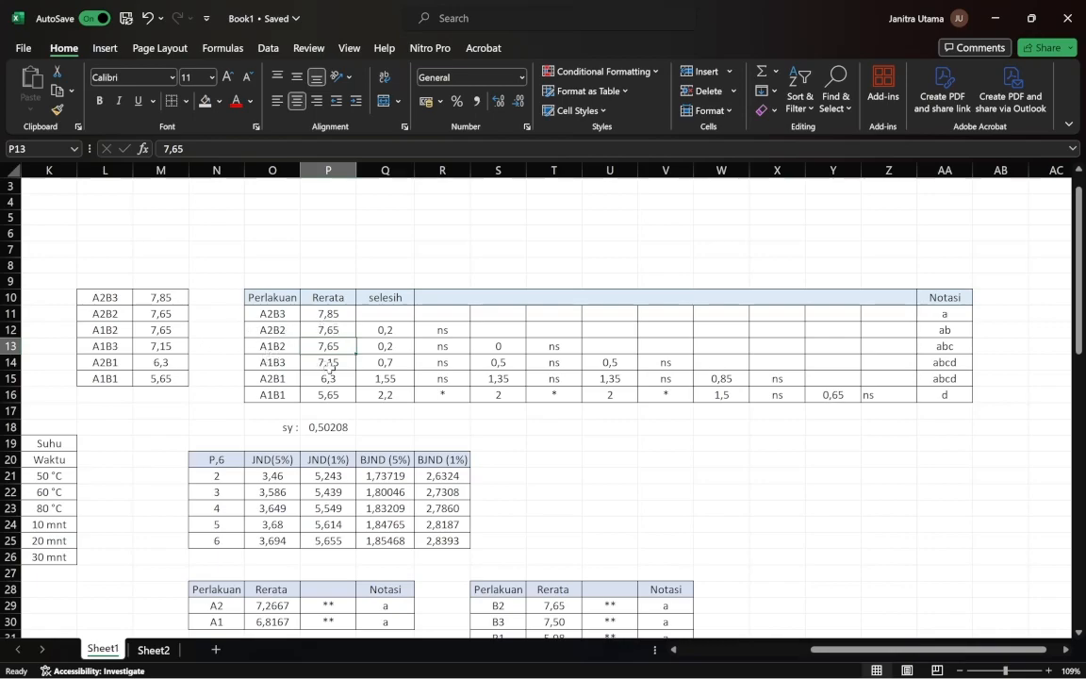
pyautogui.click(334, 329)
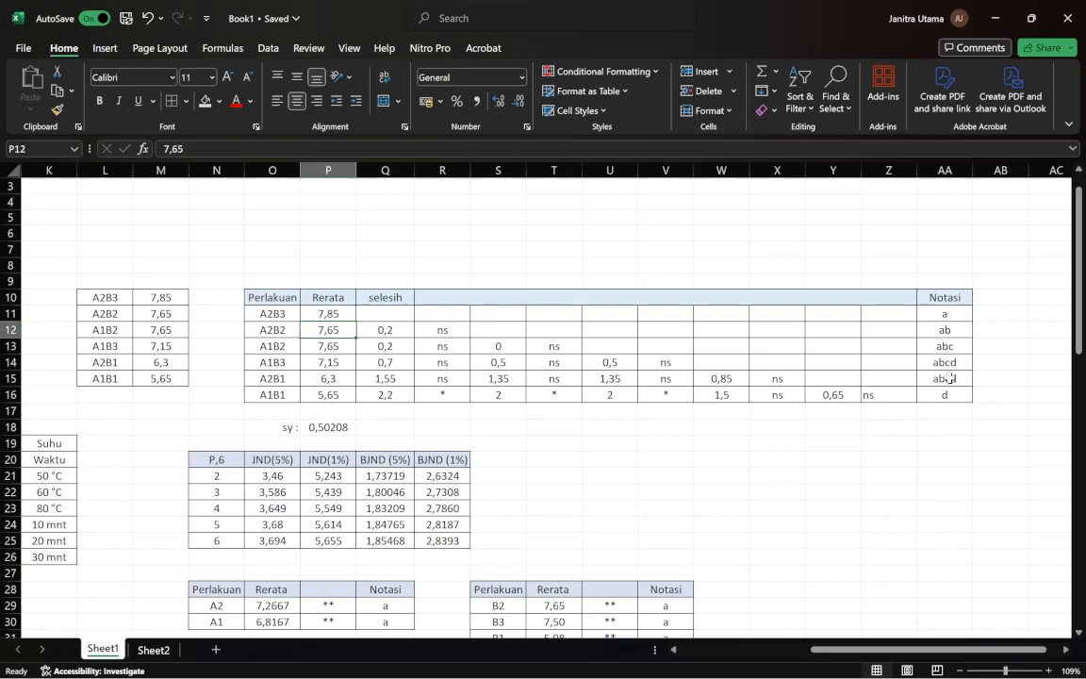
pyautogui.click(946, 394)
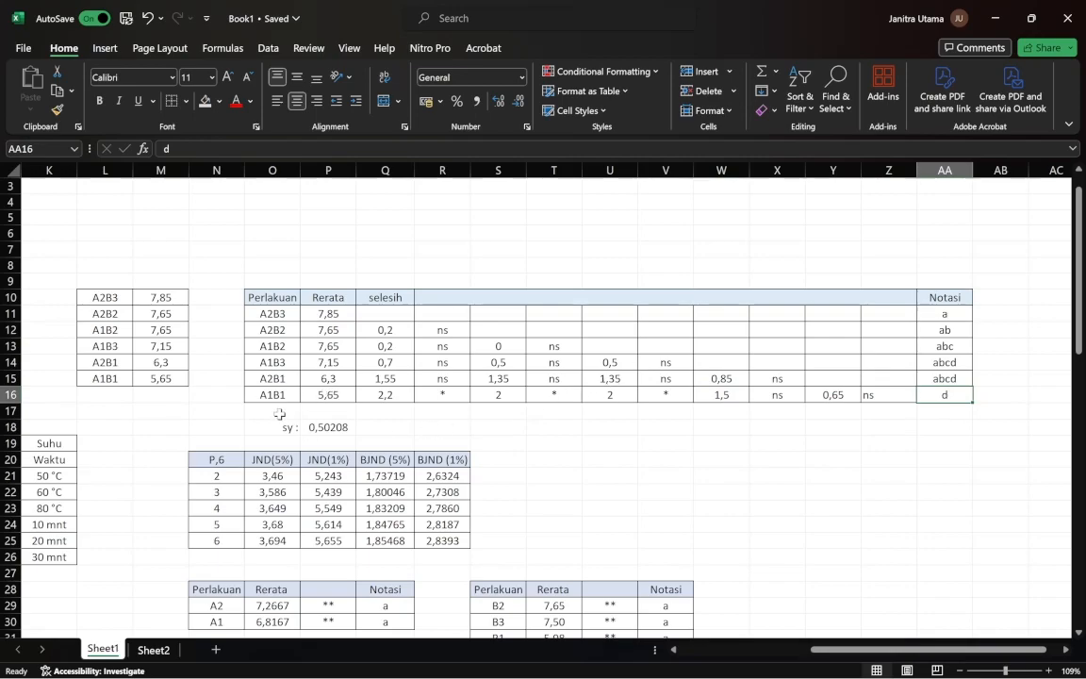
pyautogui.click(326, 397)
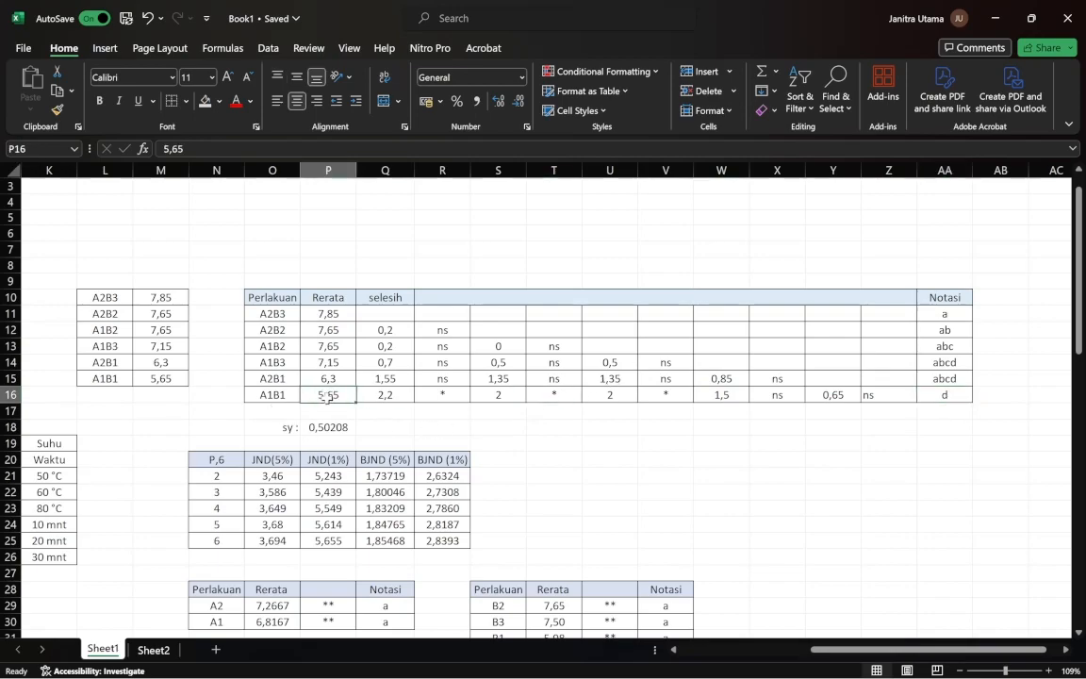
# Compare the Notasi letters of treatments A1B3 and A2B1 in AA14 and AA15.
pyautogui.hscroll(1, 658, 445)
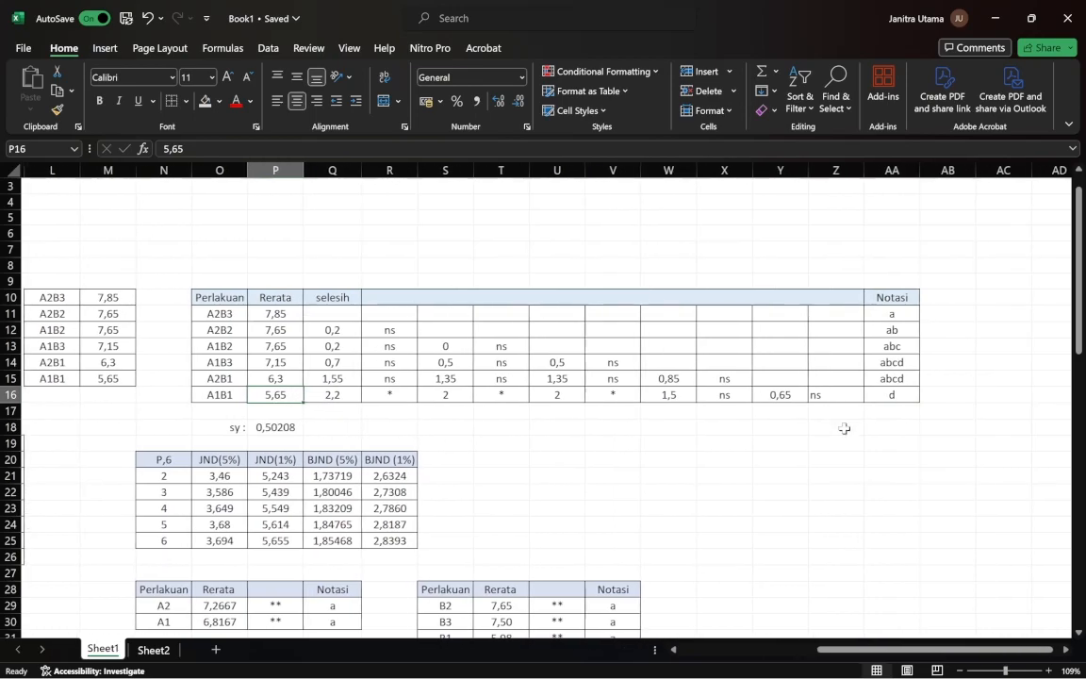
pyautogui.click(882, 376)
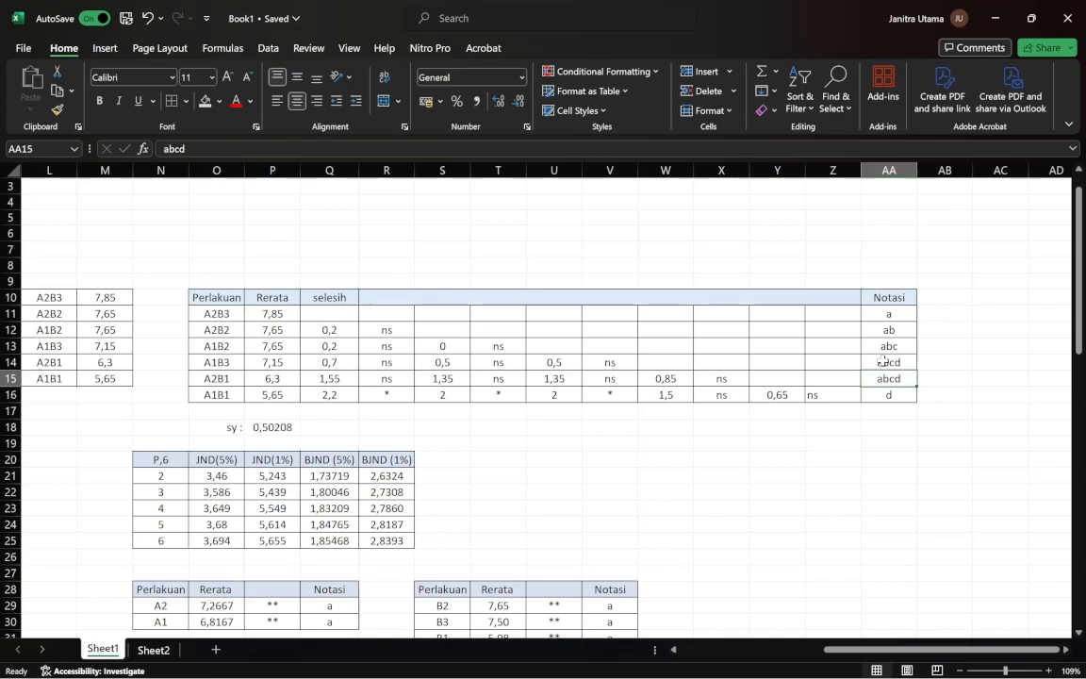
pyautogui.click(882, 362)
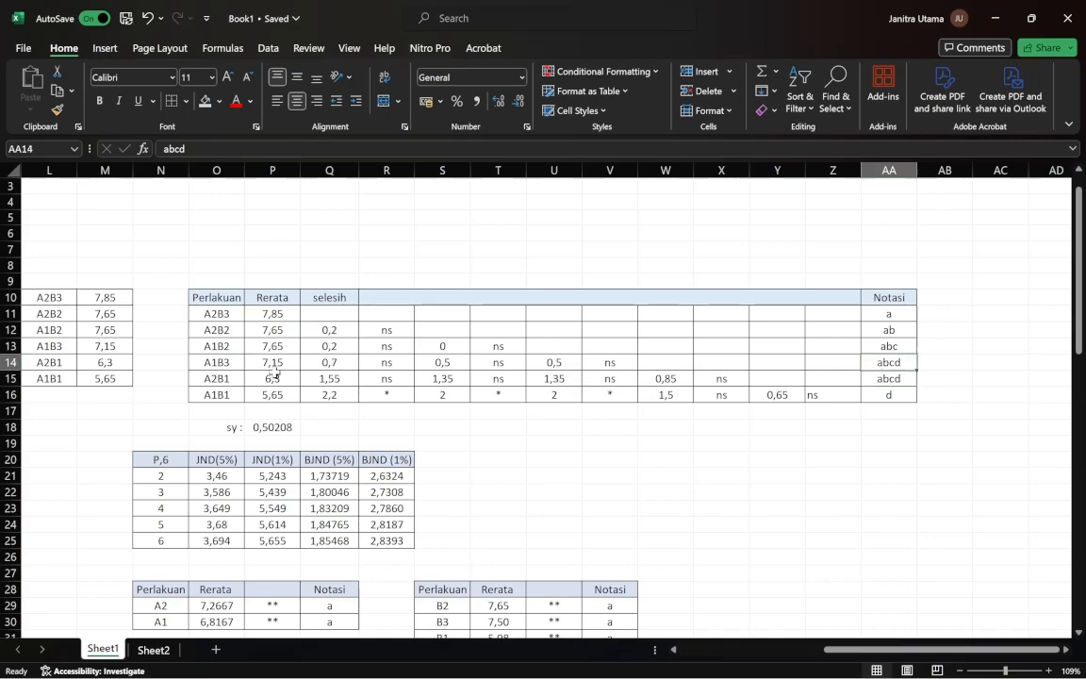
# Compare the Rerata values of treatments A1B3 and A2B1 in P14 and P15, checking the A2B1 label in O15.
pyautogui.click(268, 362)
pyautogui.moveTo(272, 367); pyautogui.dragTo(274, 378)
pyautogui.click(463, 441)
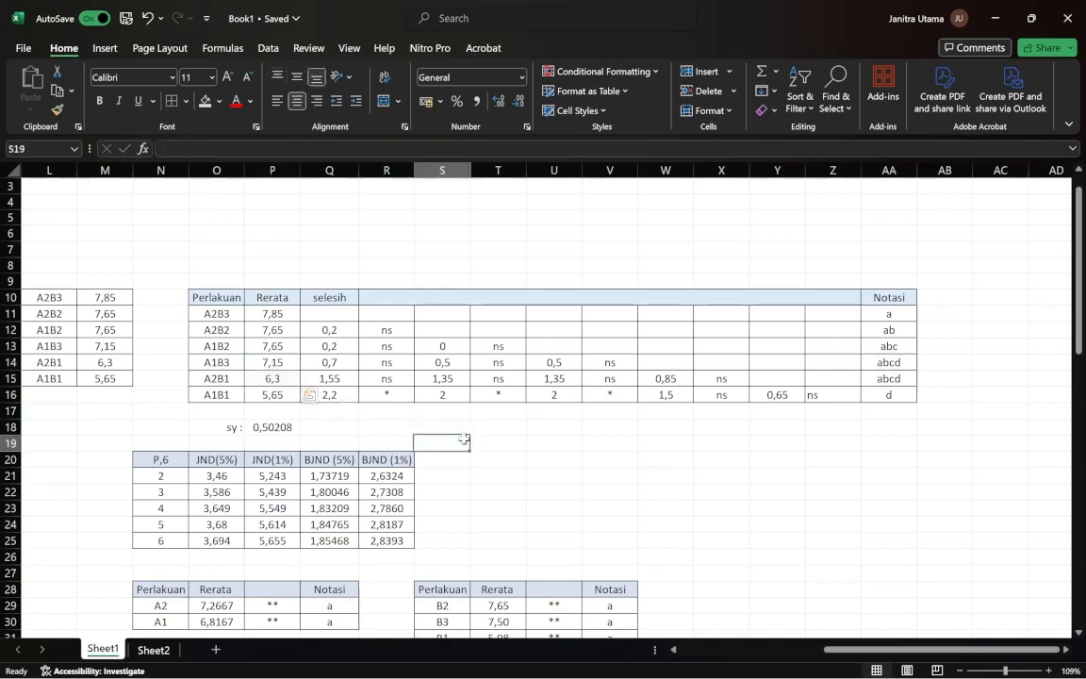
pyautogui.click(275, 365)
pyautogui.click(275, 379)
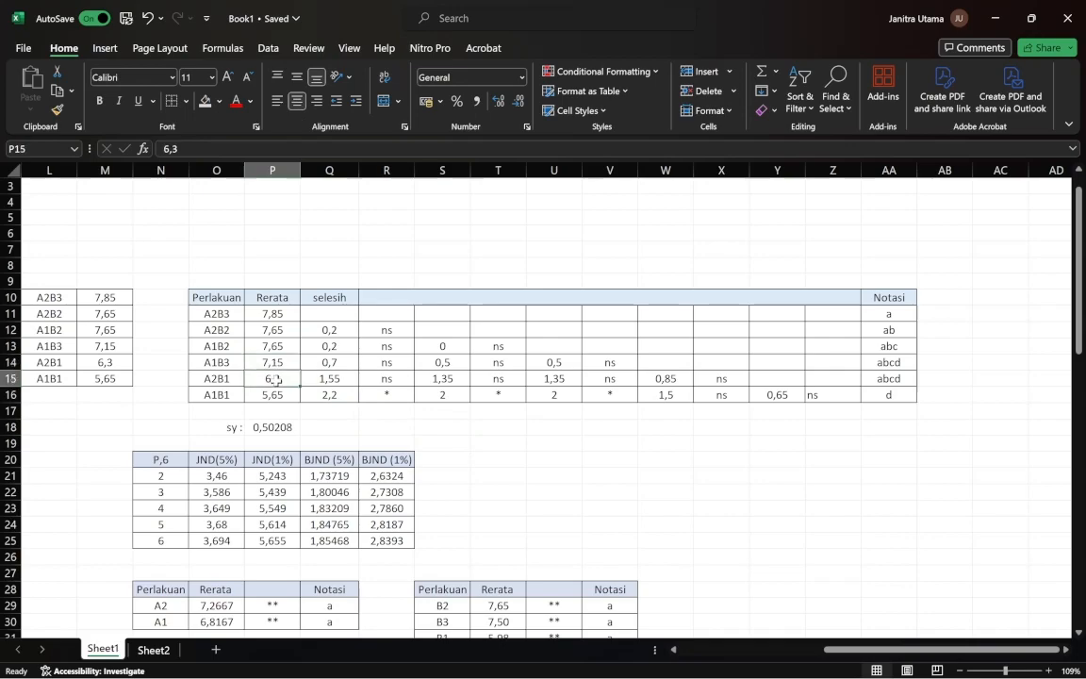
pyautogui.click(277, 364)
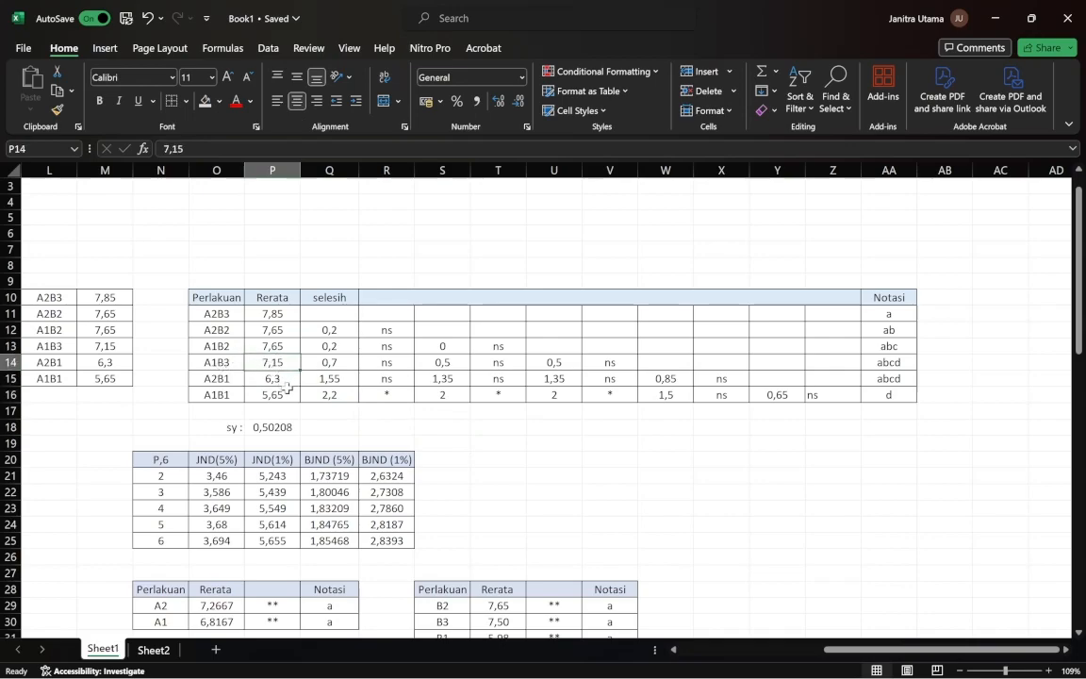
pyautogui.click(215, 380)
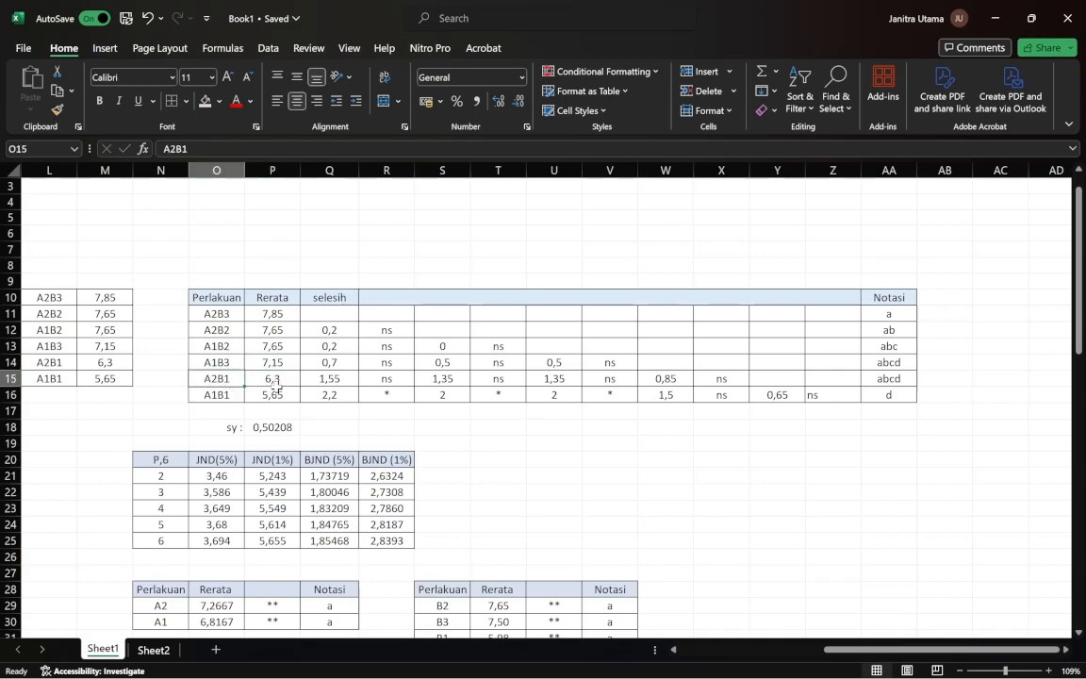
pyautogui.click(612, 491)
# Compare the Notasi letter of treatment A2B3 in AA11 with that of treatment A1B1 in AA16.
pyautogui.hscroll(1, 628, 485)
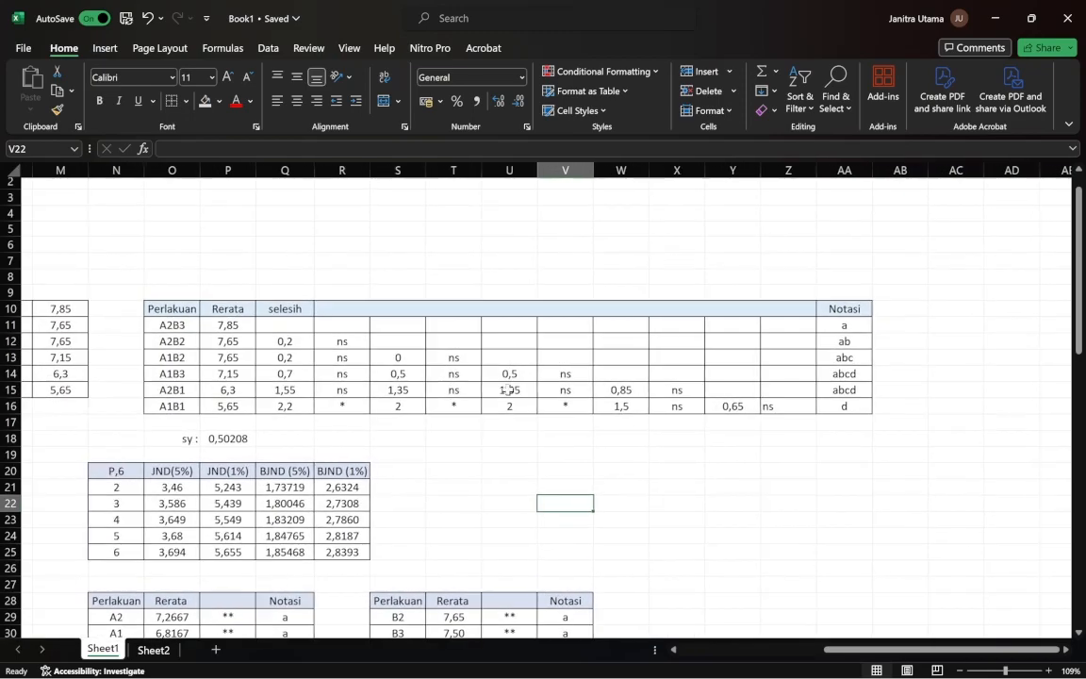
pyautogui.hscroll(1, 508, 389)
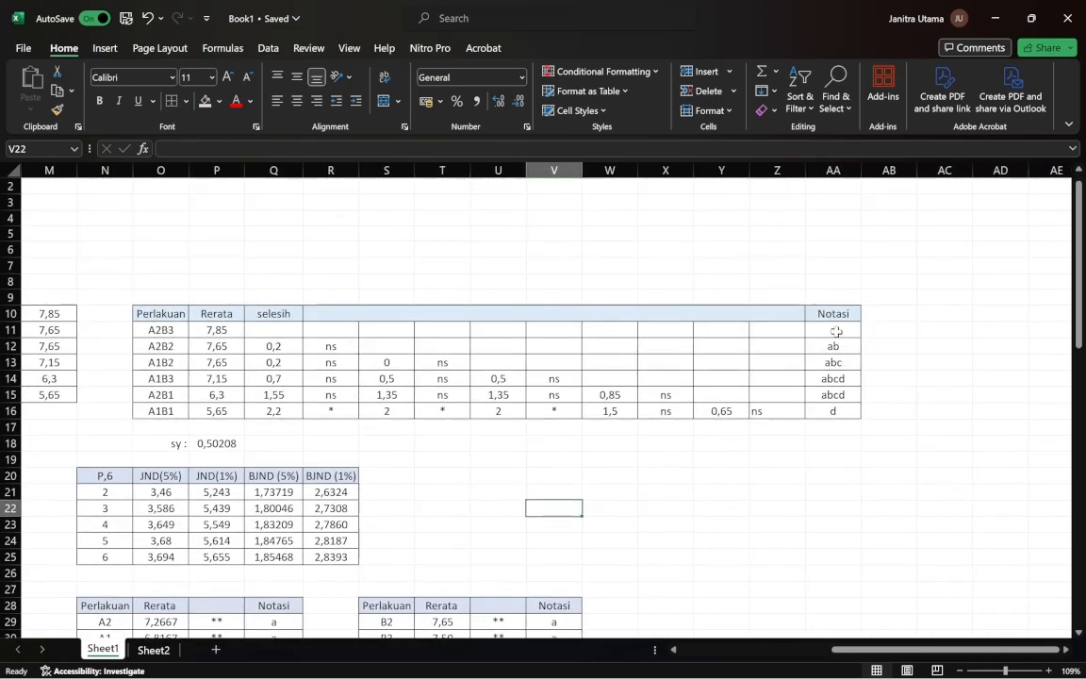
pyautogui.click(835, 330)
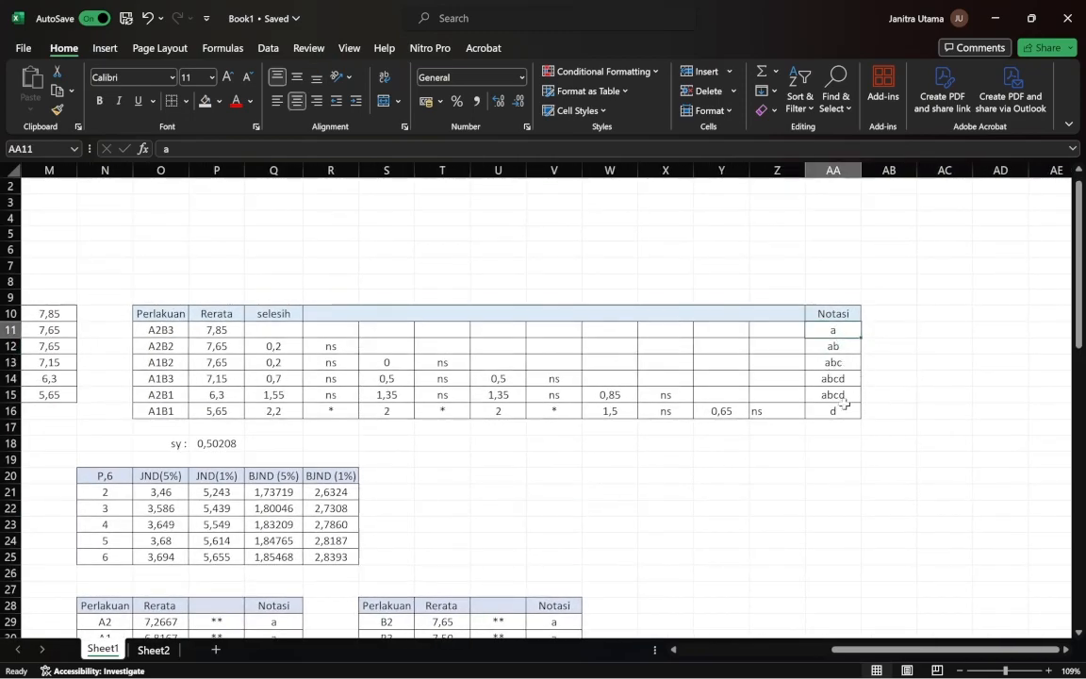
pyautogui.click(837, 412)
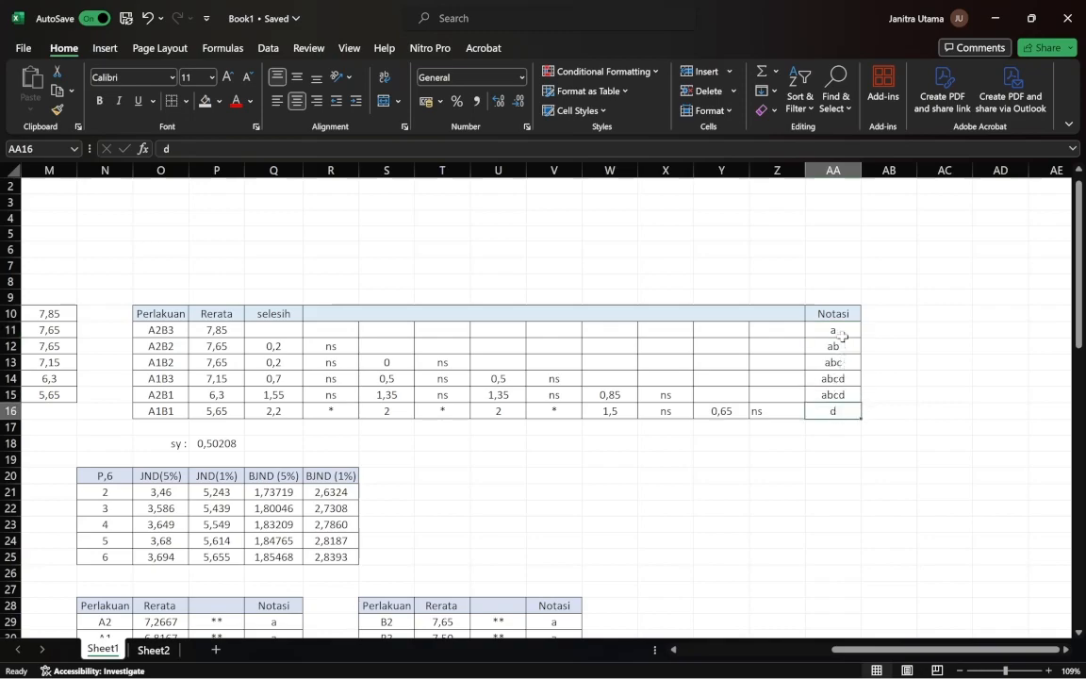
pyautogui.click(842, 333)
pyautogui.click(893, 345)
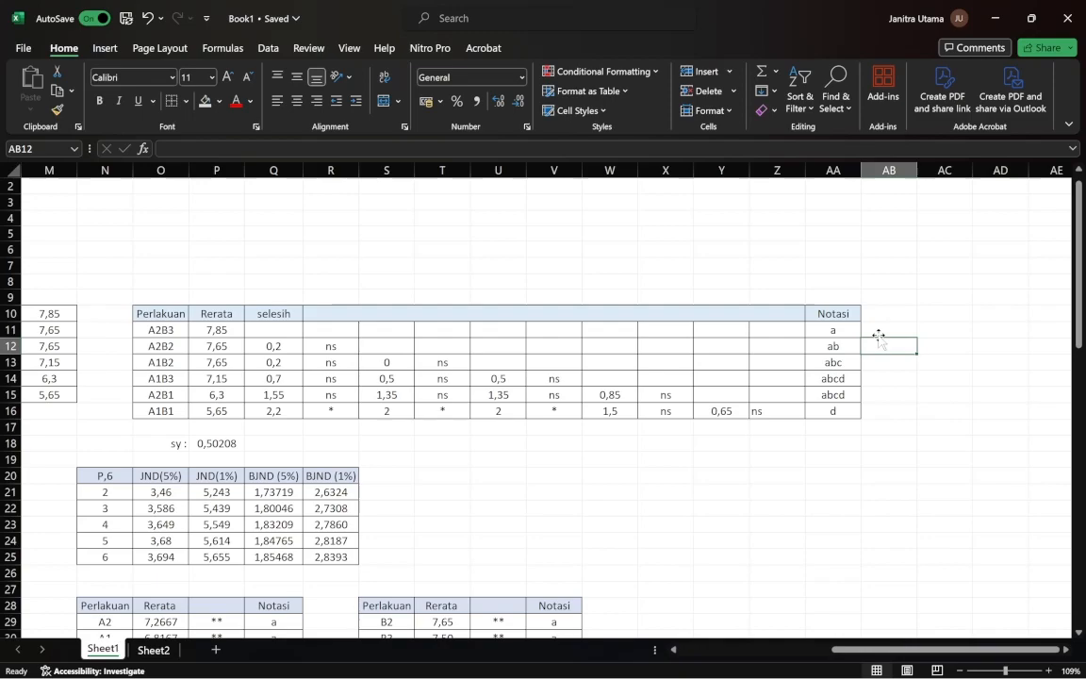
pyautogui.click(873, 329)
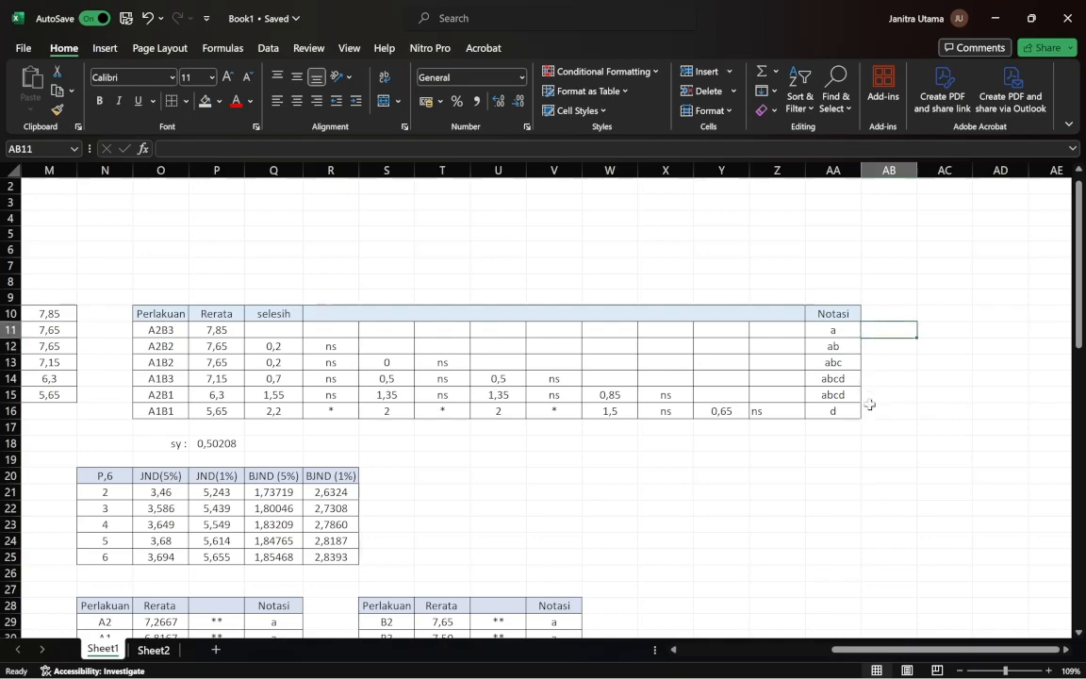
pyautogui.click(869, 404)
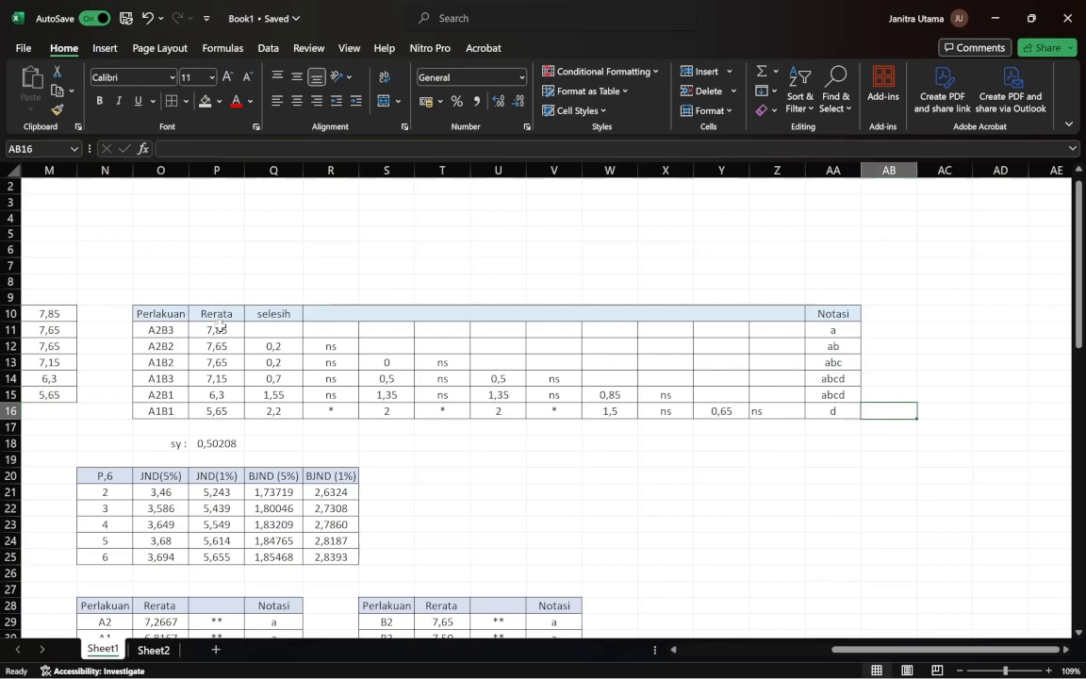
# Relate treatment A2B3's mean in P11 to the 80 °C and 20 mnt levels in the Suhu and Waktu list.
pyautogui.click(218, 328)
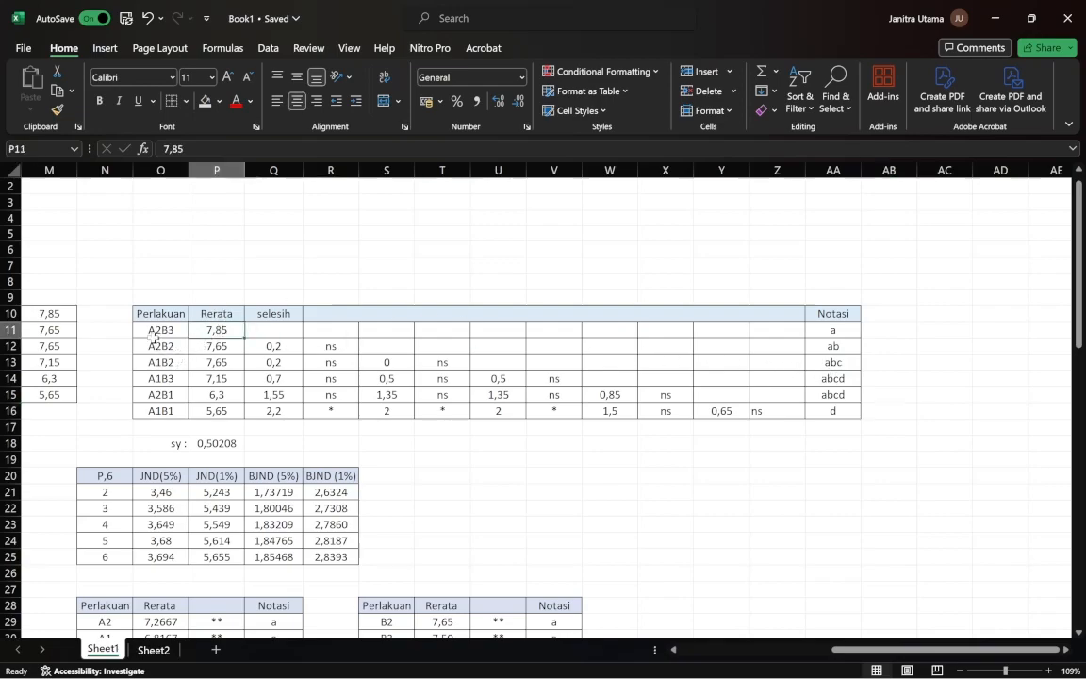
pyautogui.hscroll(-5, 185, 348)
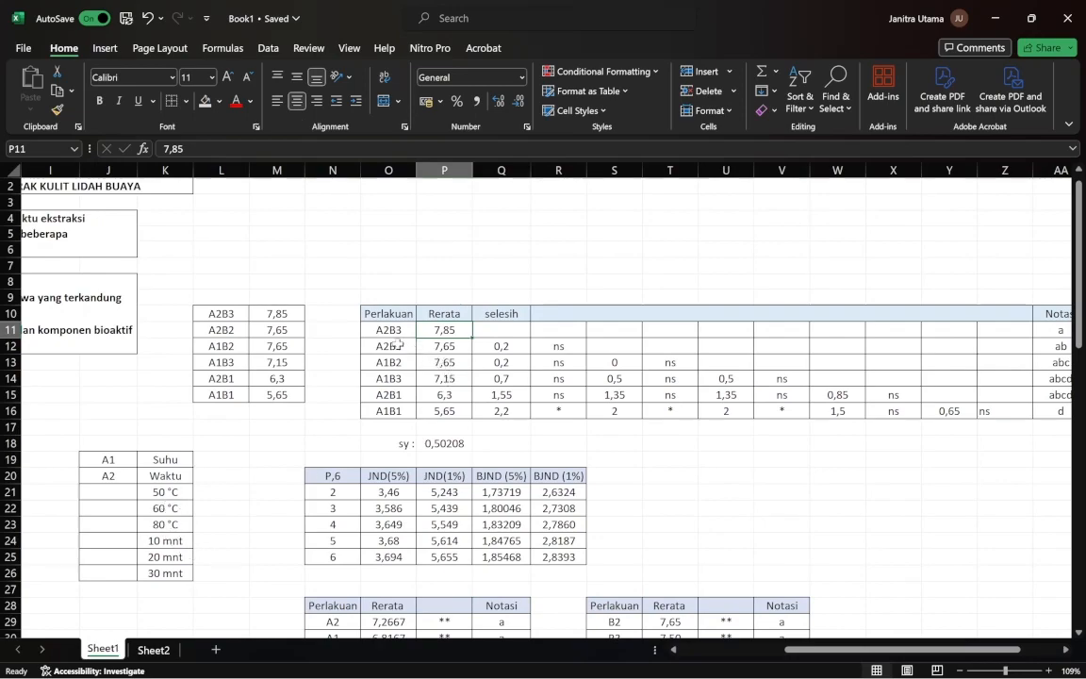
pyautogui.click(182, 526)
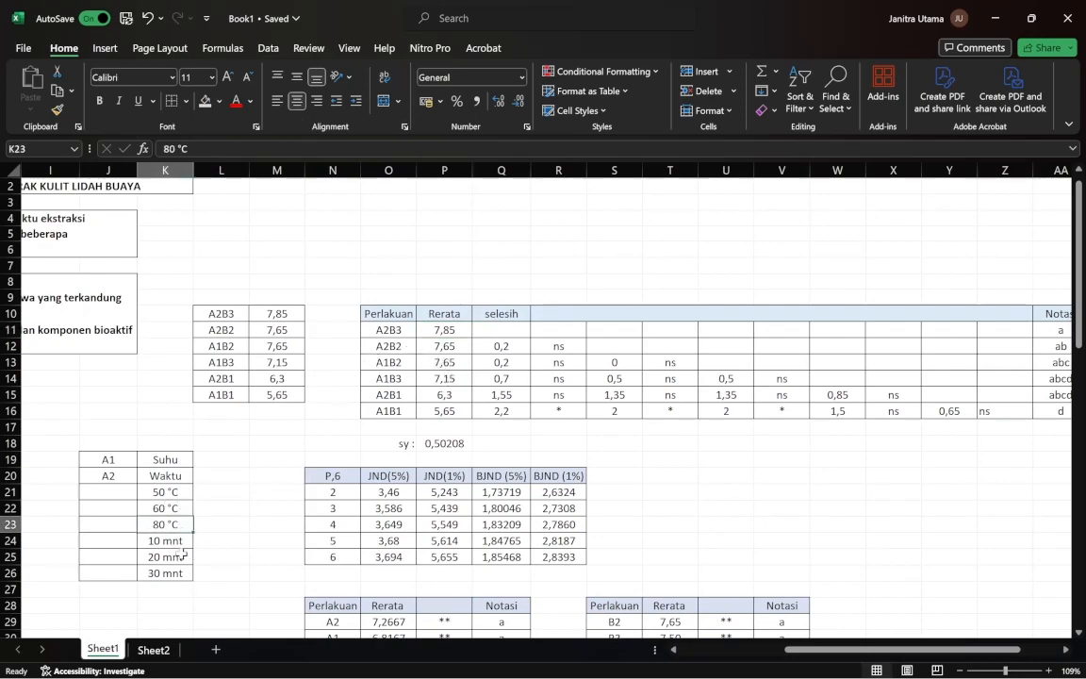
pyautogui.click(182, 556)
pyautogui.hscroll(4, 648, 488)
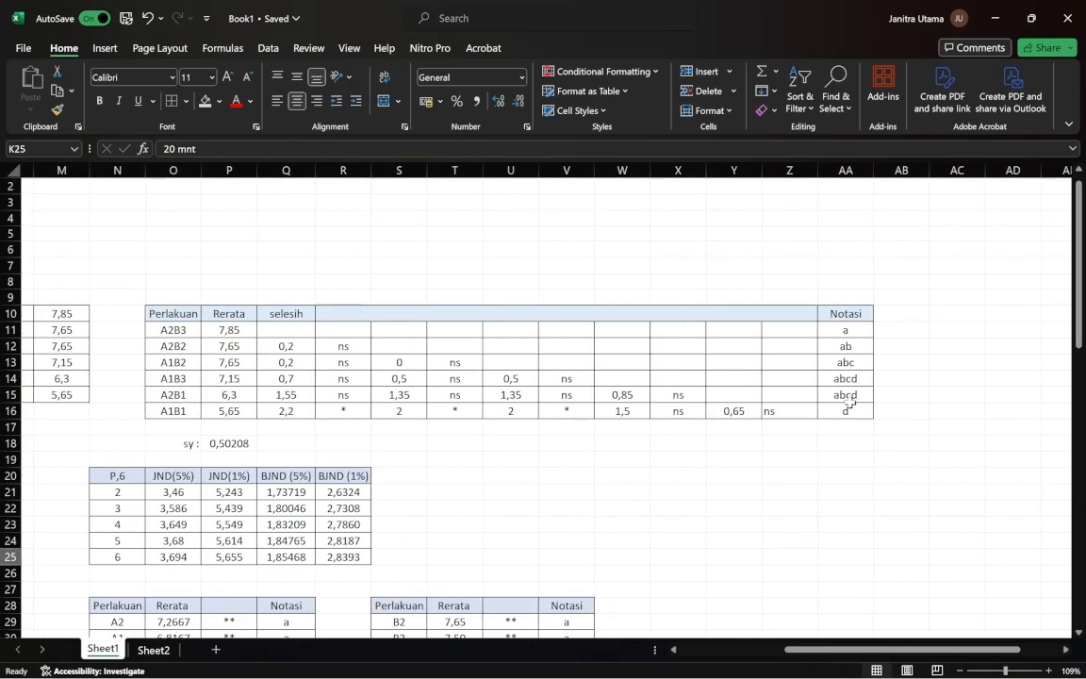
# Relate treatment A1B1's row to the 50 °C and 10 mnt levels in the Suhu and Waktu list.
pyautogui.click(622, 411)
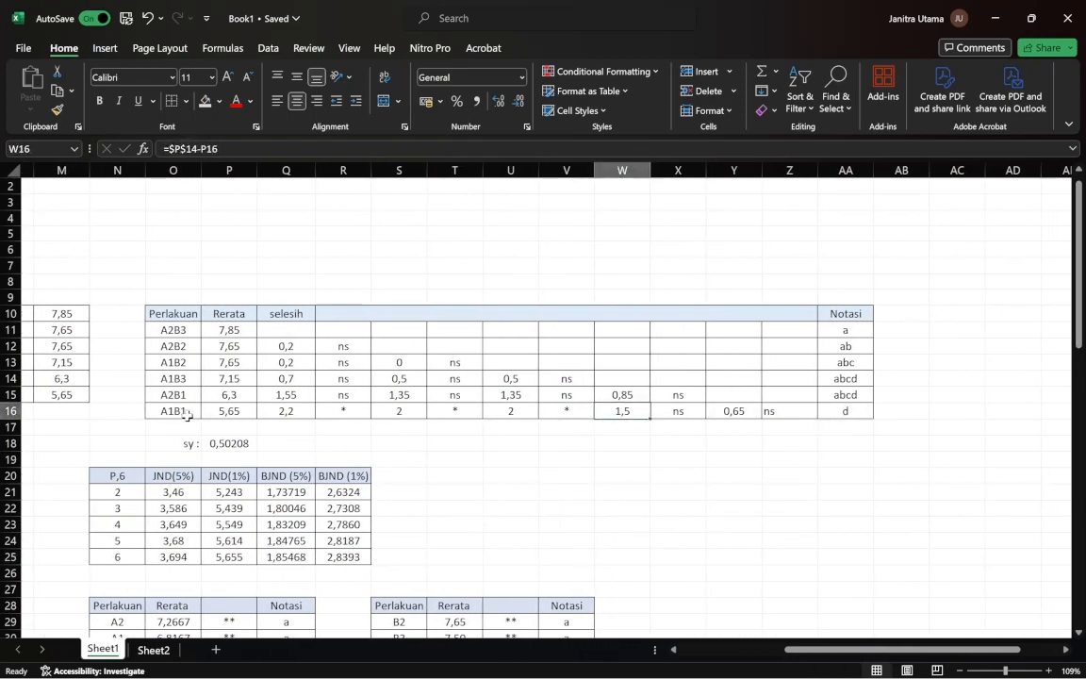
pyautogui.hscroll(-4, 187, 415)
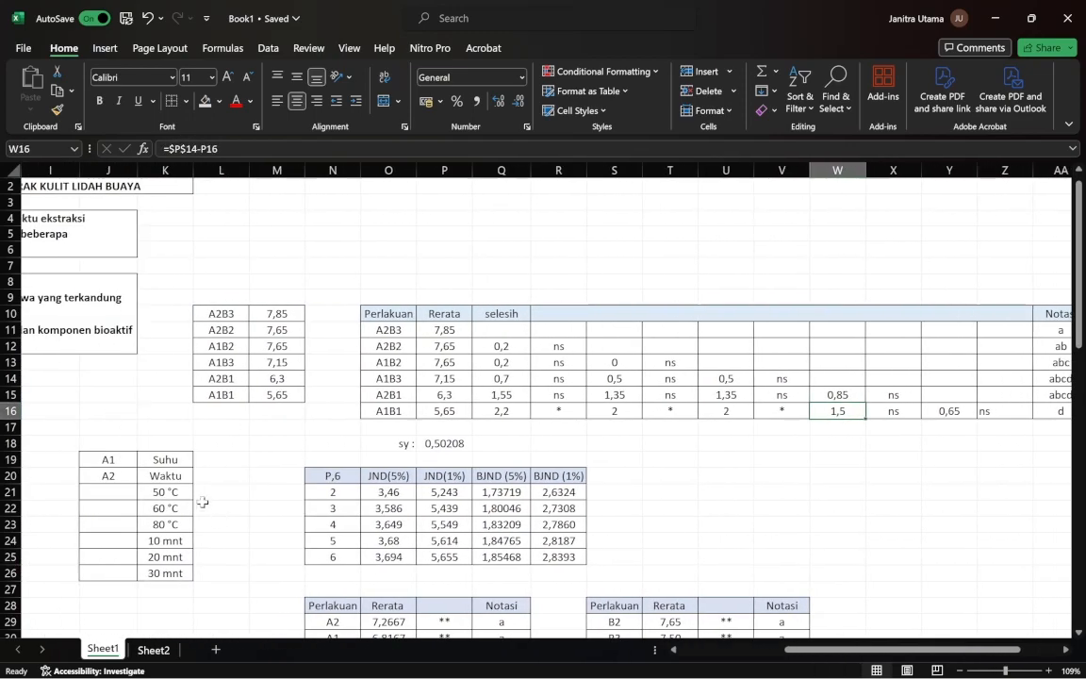
pyautogui.click(179, 494)
pyautogui.click(173, 536)
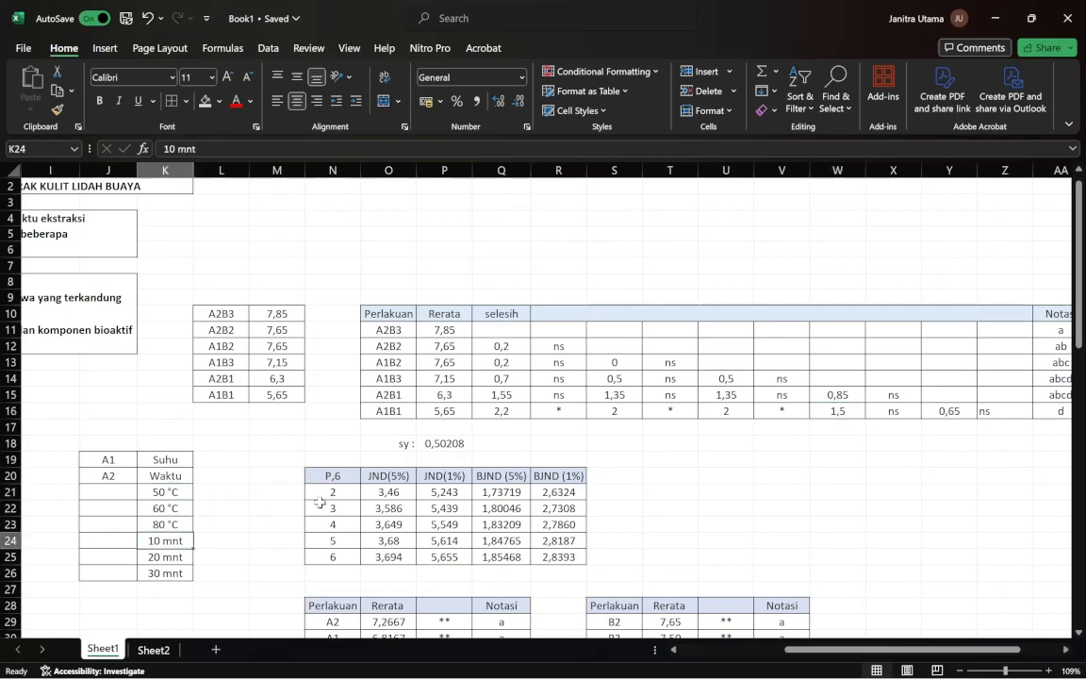
# Examine the factor A comparison table at N28 and the A1 and A2 entries in N32:N33.
pyautogui.hscroll(2, 411, 405)
pyautogui.scroll(-4, 411, 406)
pyautogui.scroll(-2, 411, 405)
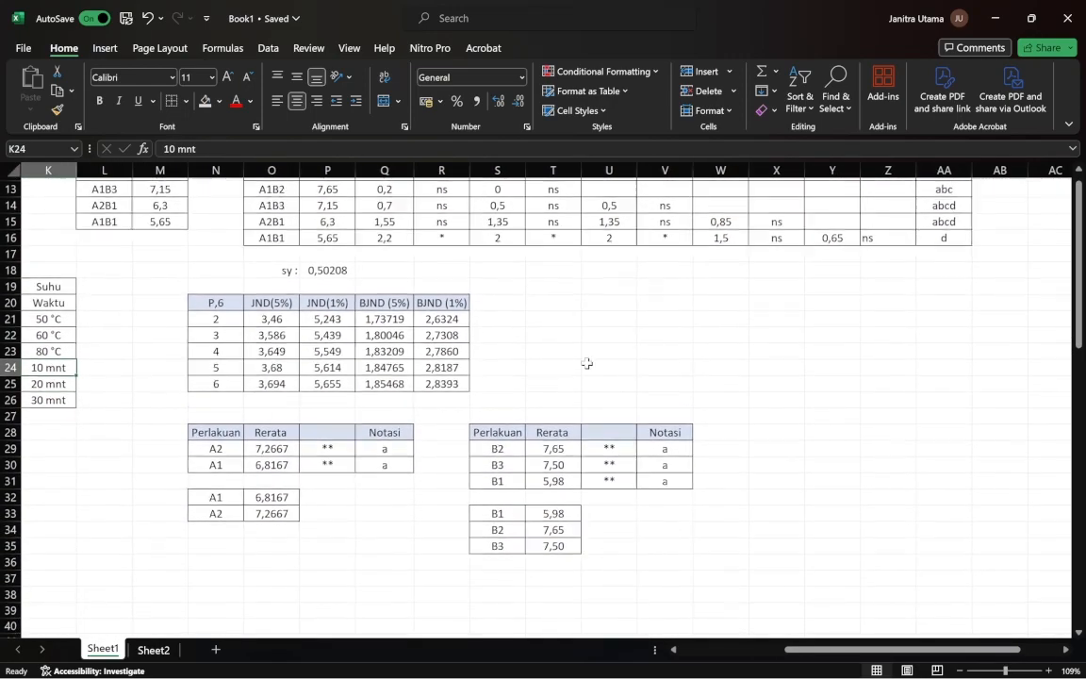
pyautogui.click(256, 493)
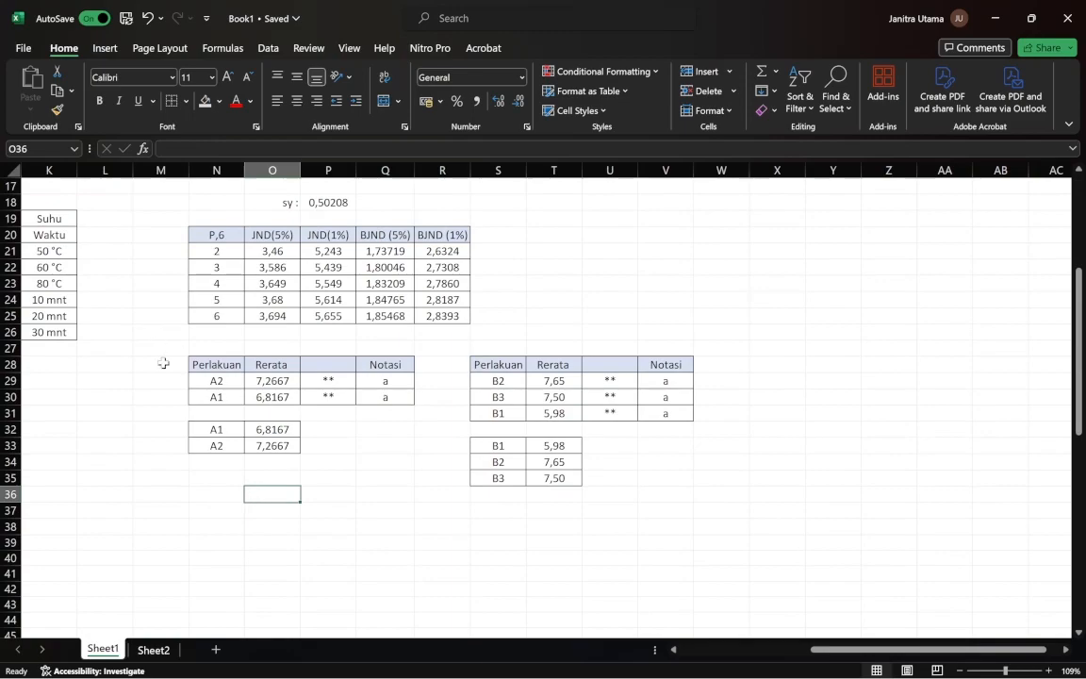
pyautogui.scroll(1, 239, 384)
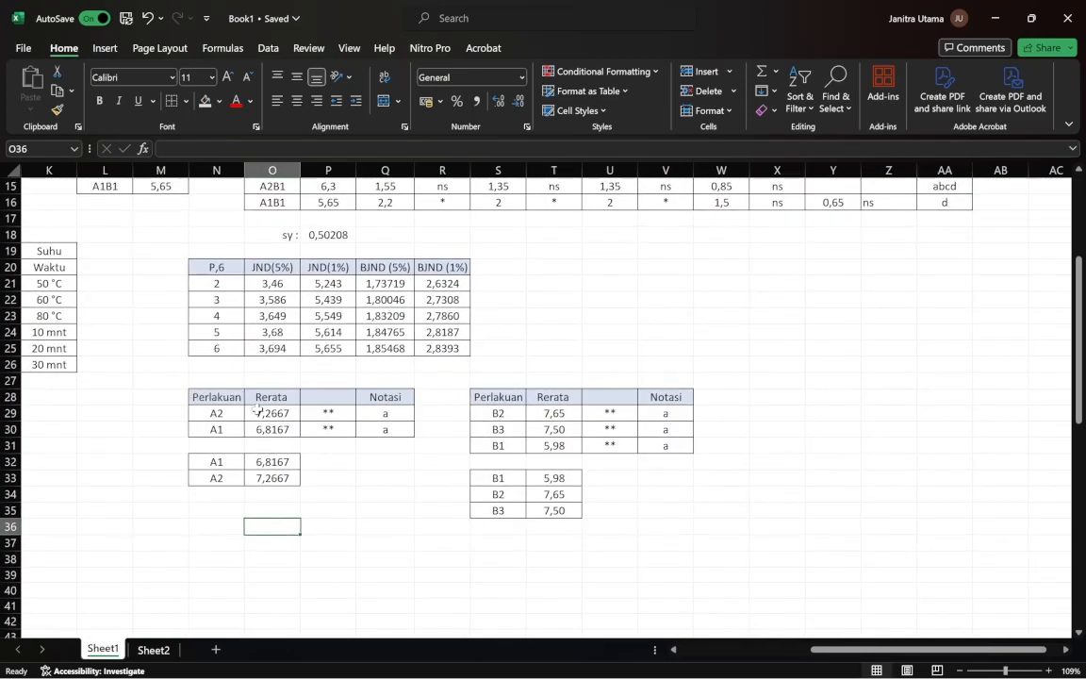
pyautogui.click(215, 415)
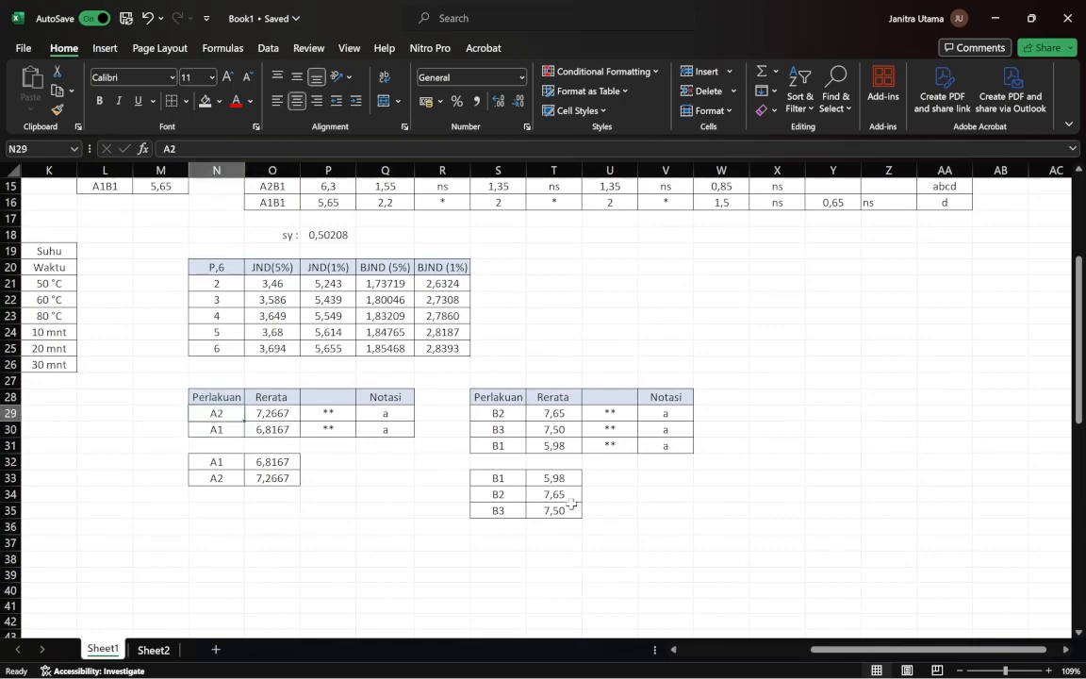
pyautogui.click(218, 460)
pyautogui.click(214, 477)
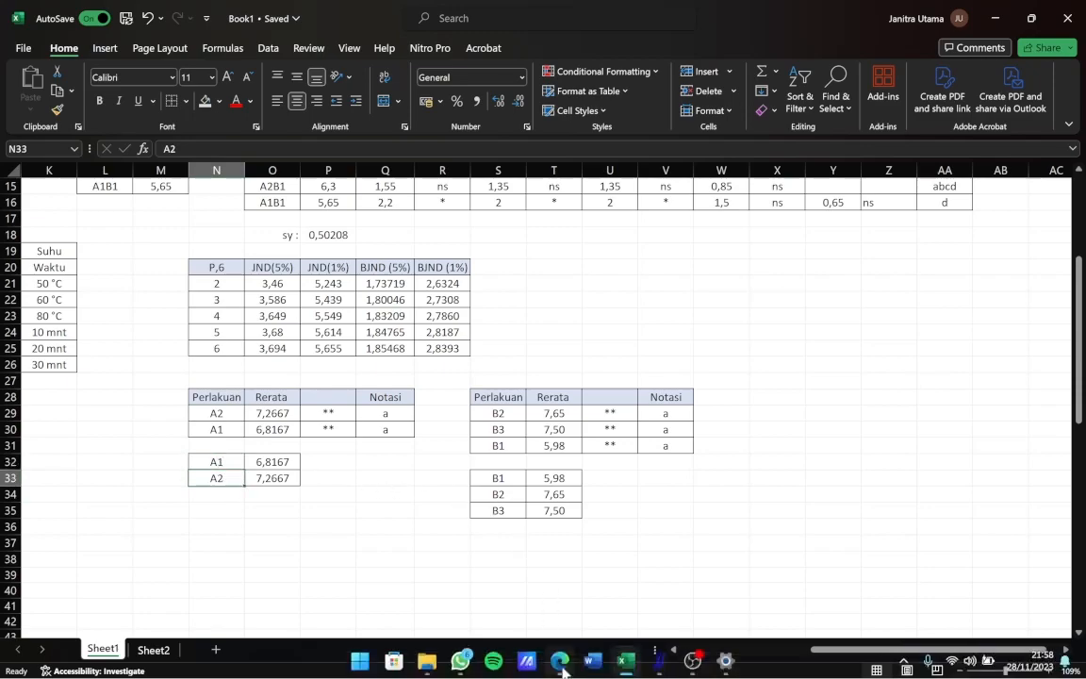
# Examine the factor B levels B1 to B3 listed in S33:S35.
pyautogui.click(517, 482)
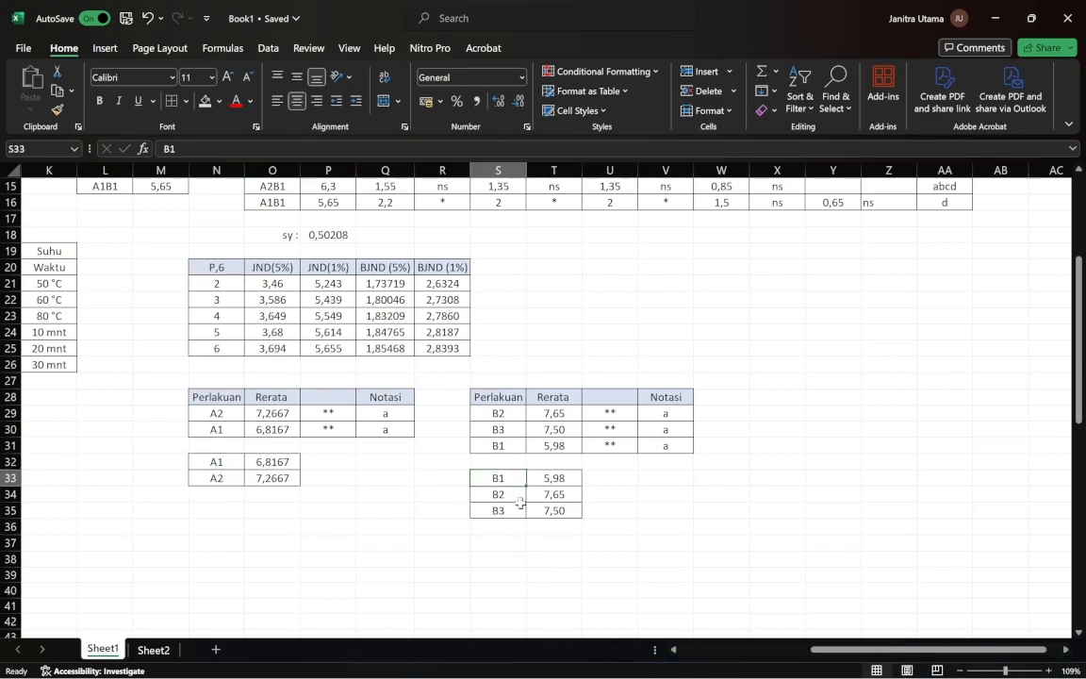
pyautogui.click(521, 508)
pyautogui.click(509, 526)
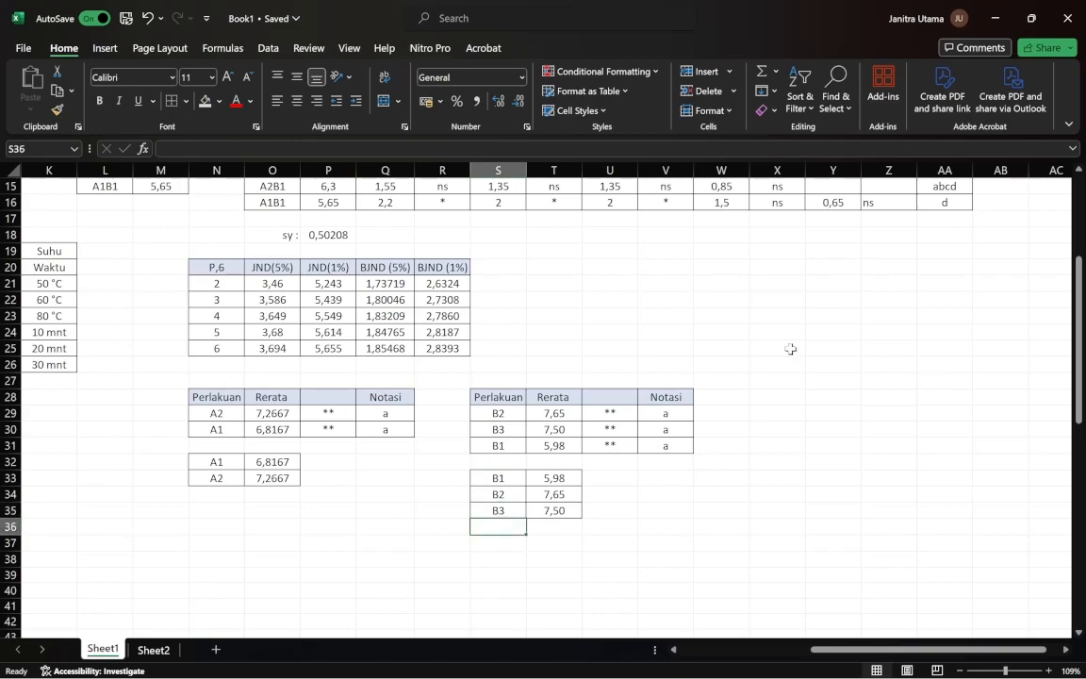
# Trace the A1 and A2 means in O32:O33 back to the Rerata row of Tabel Dua Arah in D38 and E38.
pyautogui.moveTo(279, 461); pyautogui.dragTo(279, 478)
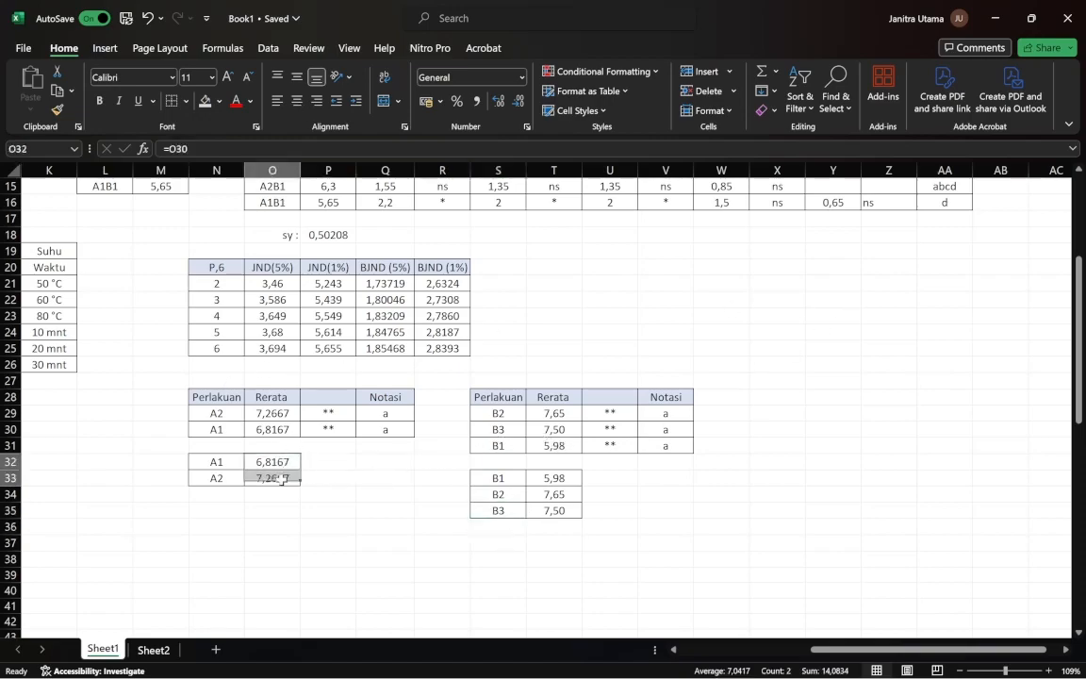
pyautogui.scroll(4, 282, 424)
pyautogui.scroll(-3, 267, 418)
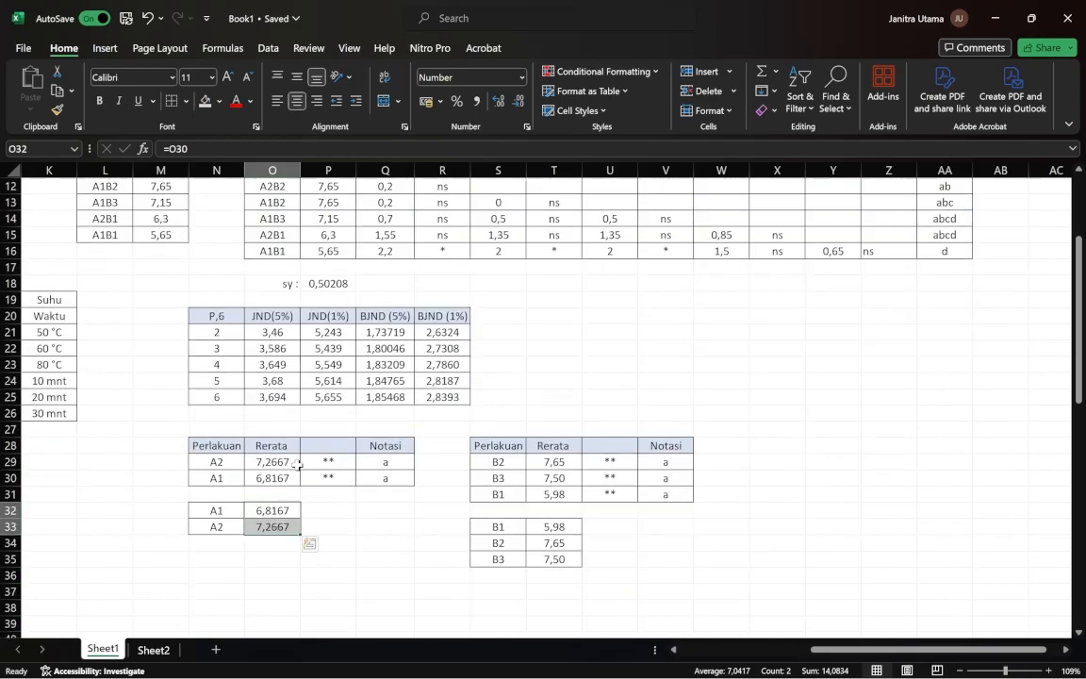
pyautogui.click(339, 520)
pyautogui.hscroll(-1, 338, 519)
pyautogui.hscroll(-5, 338, 519)
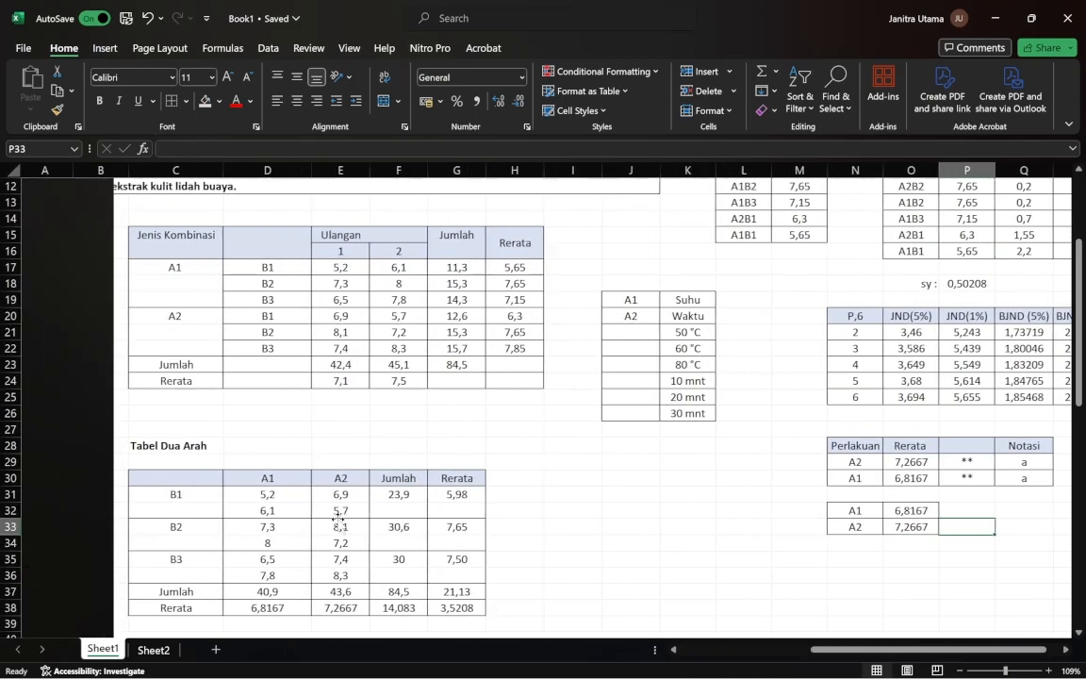
pyautogui.scroll(-2, 352, 517)
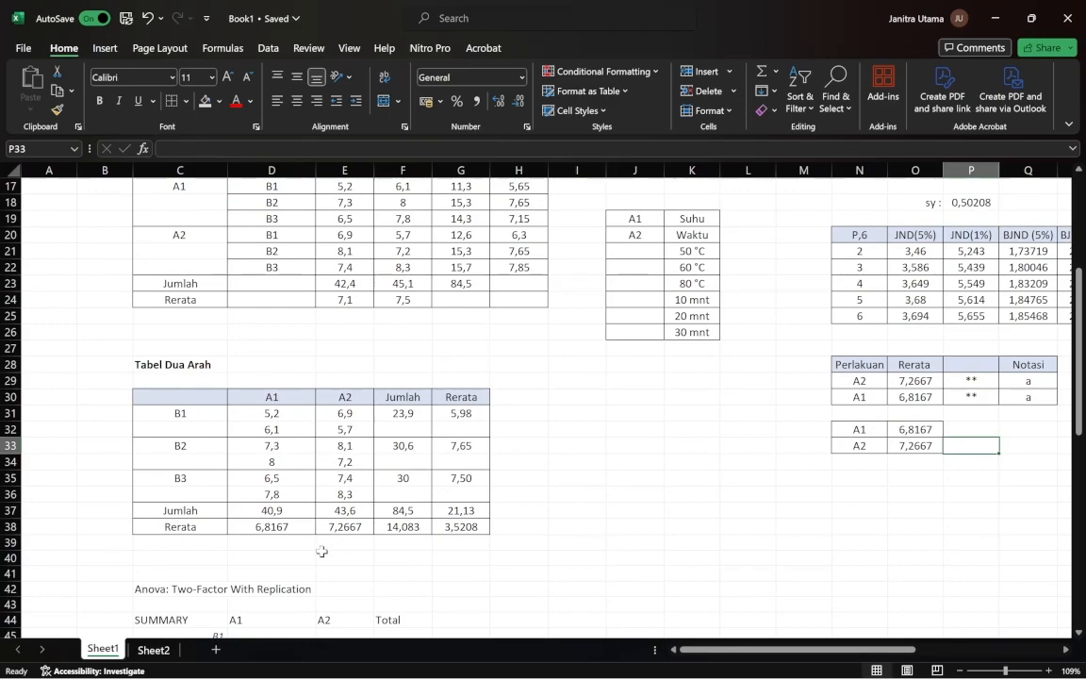
pyautogui.click(272, 526)
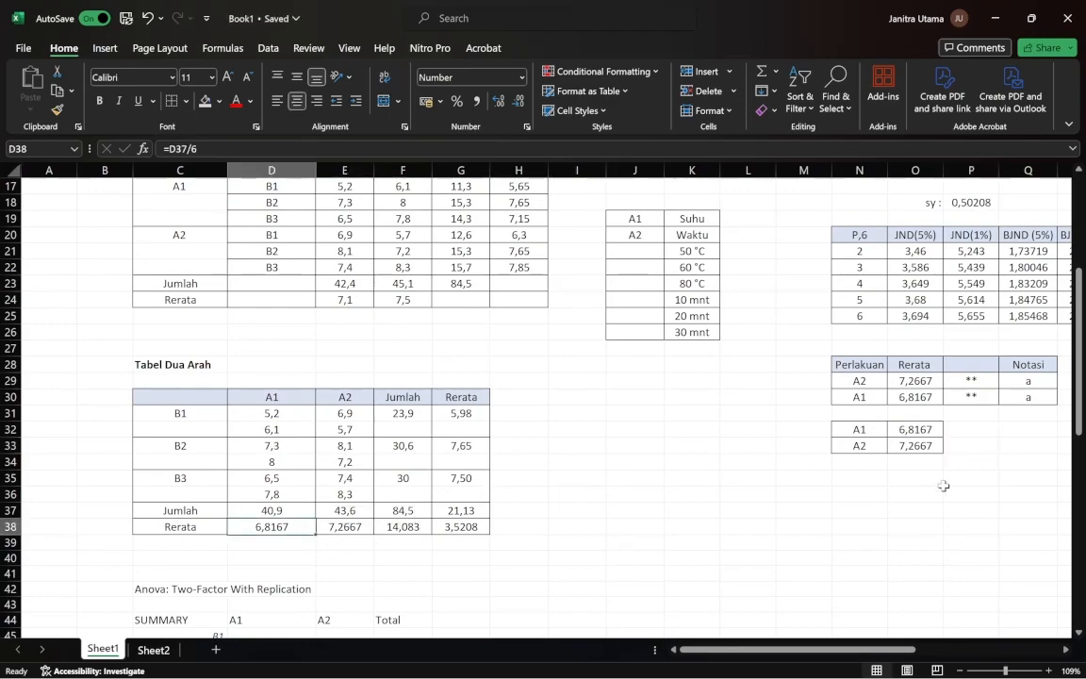
pyautogui.click(913, 431)
pyautogui.click(341, 524)
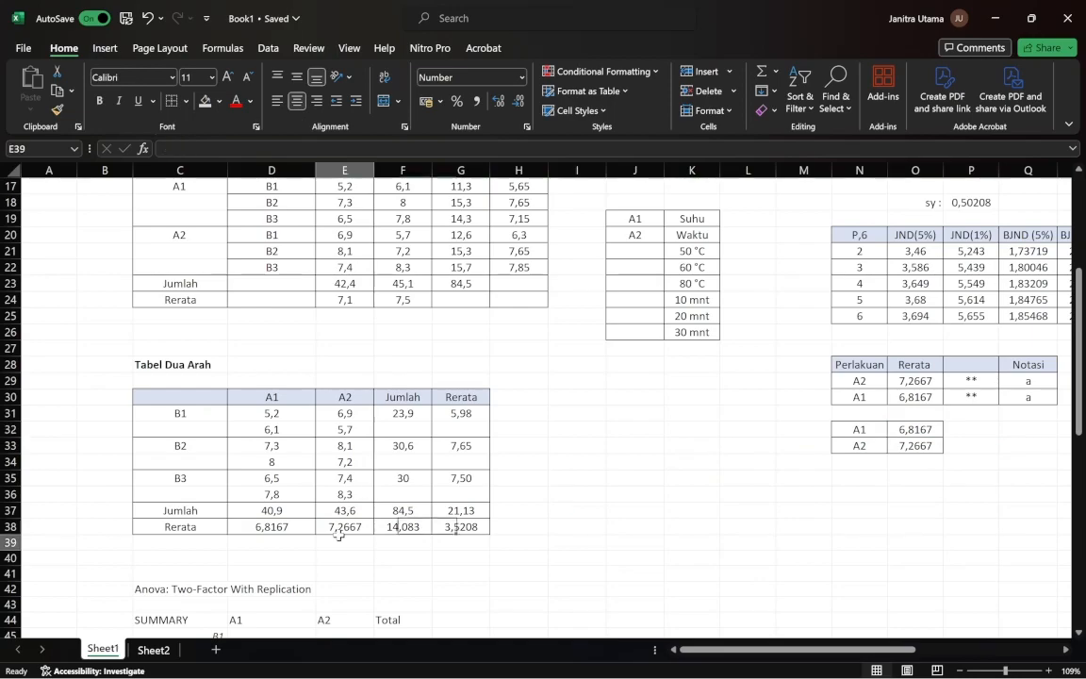
pyautogui.click(917, 445)
pyautogui.hscroll(5, 916, 445)
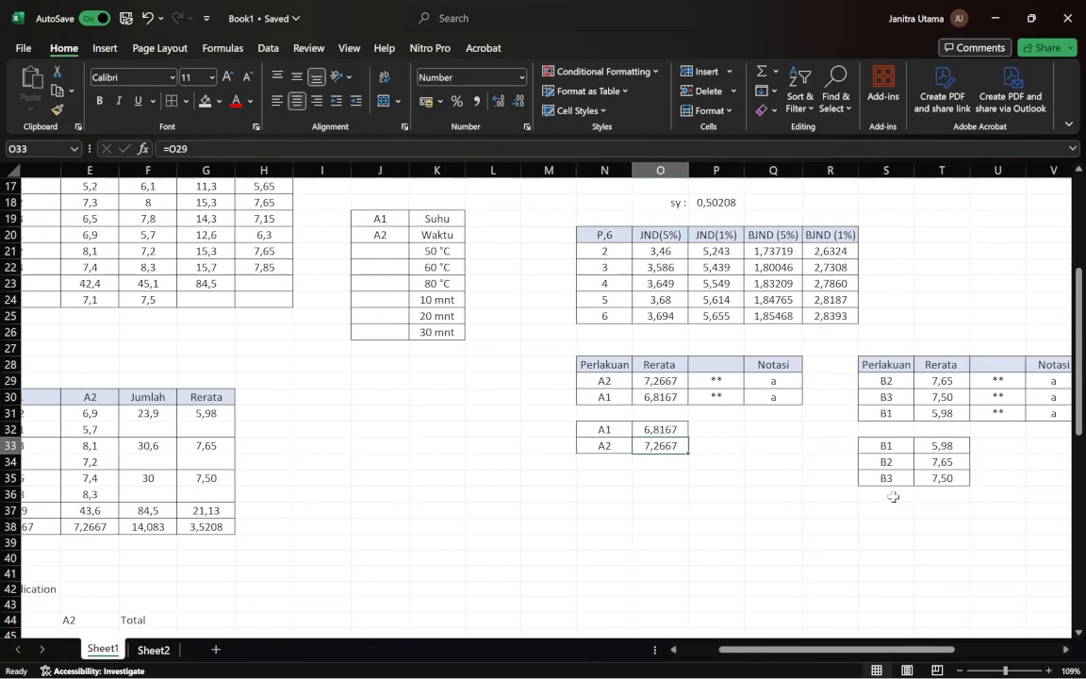
# Trace the B1 to B3 means in T33:T35 back to the Jumlah and Rerata columns of Tabel Dua Arah.
pyautogui.hscroll(-4, 606, 381)
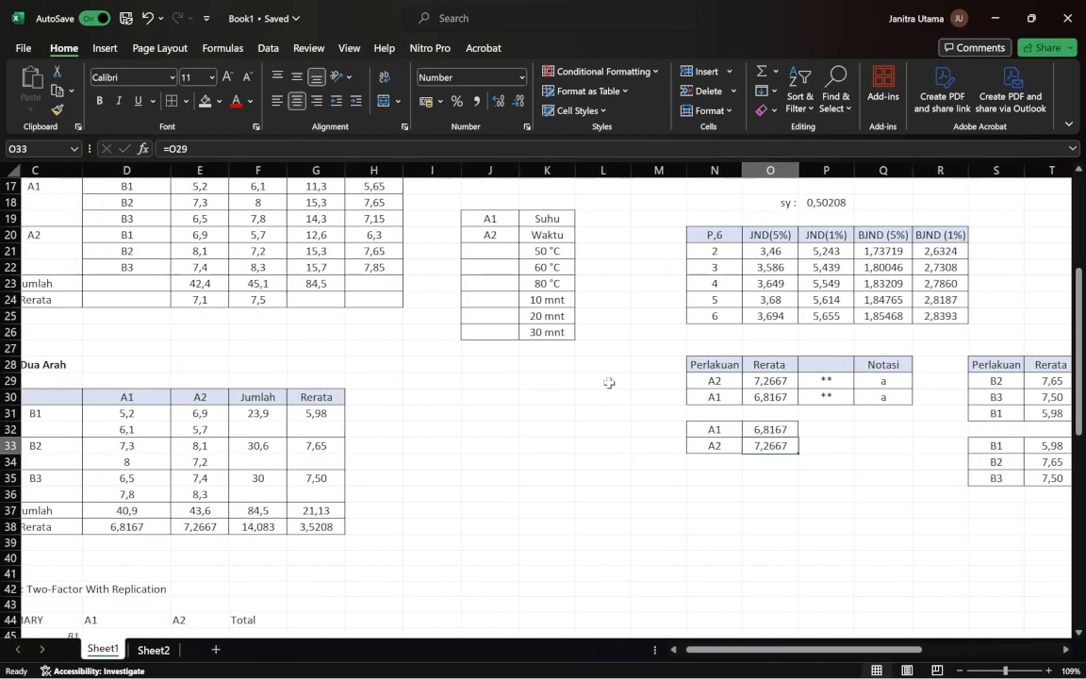
pyautogui.click(386, 415)
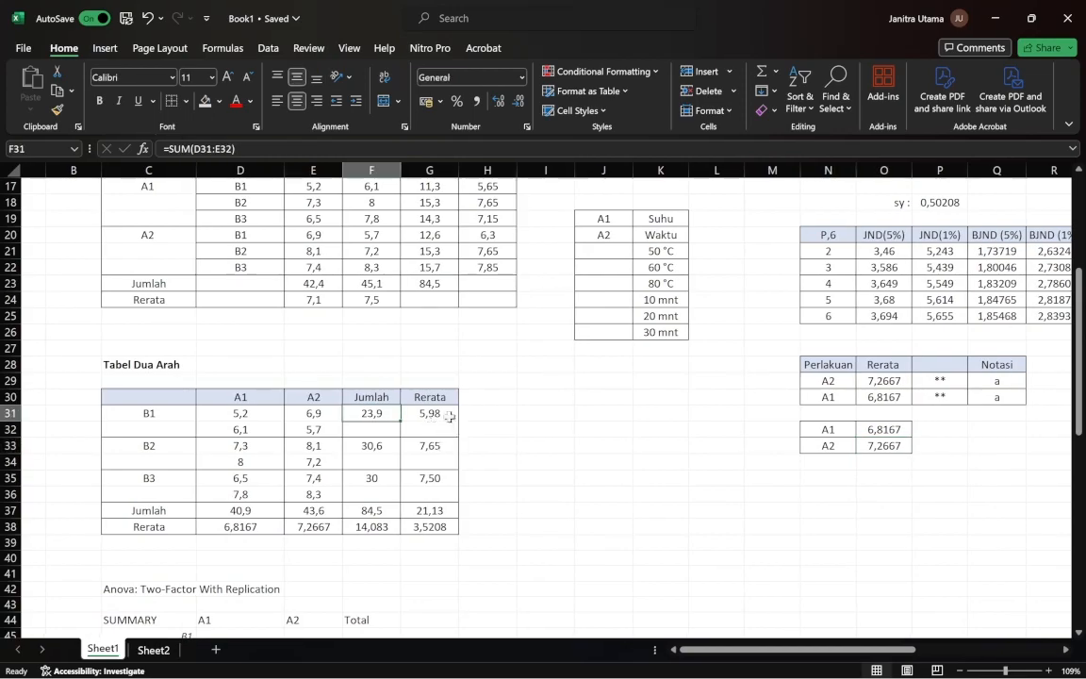
pyautogui.hscroll(2, 445, 416)
pyautogui.hscroll(4, 817, 521)
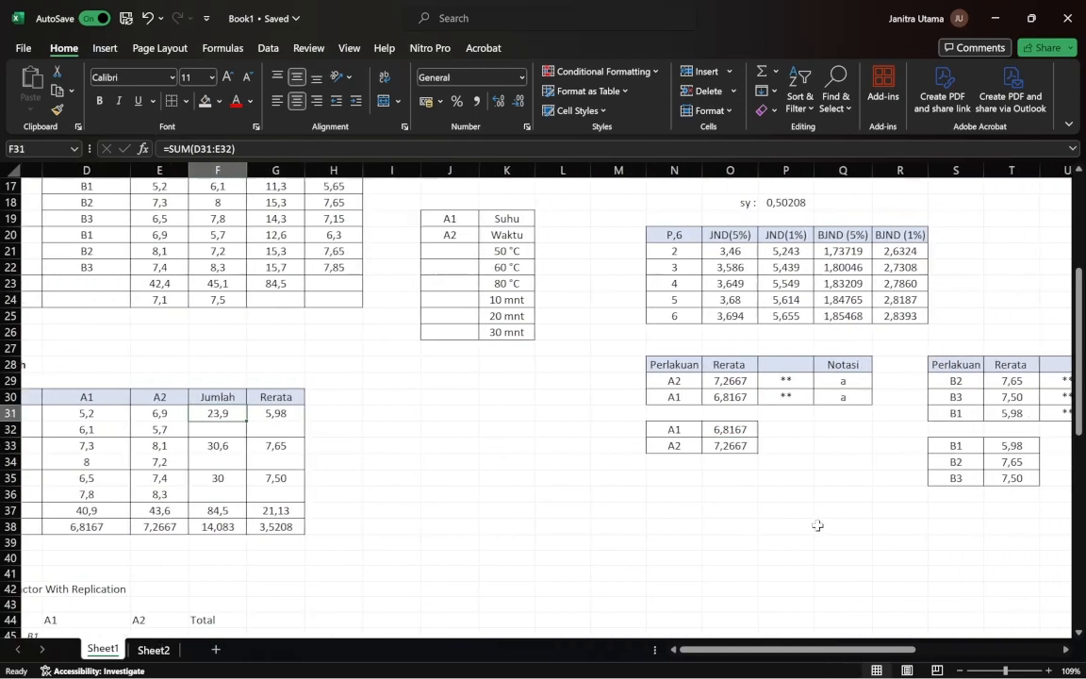
pyautogui.click(853, 444)
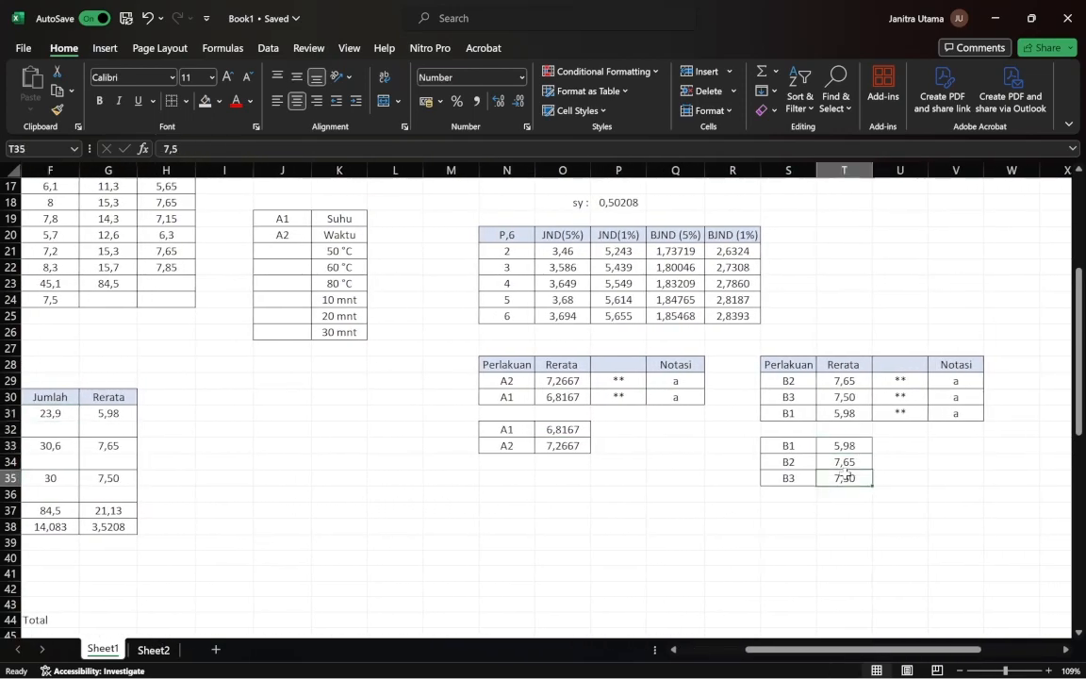
pyautogui.click(844, 478)
pyautogui.click(717, 494)
pyautogui.click(577, 428)
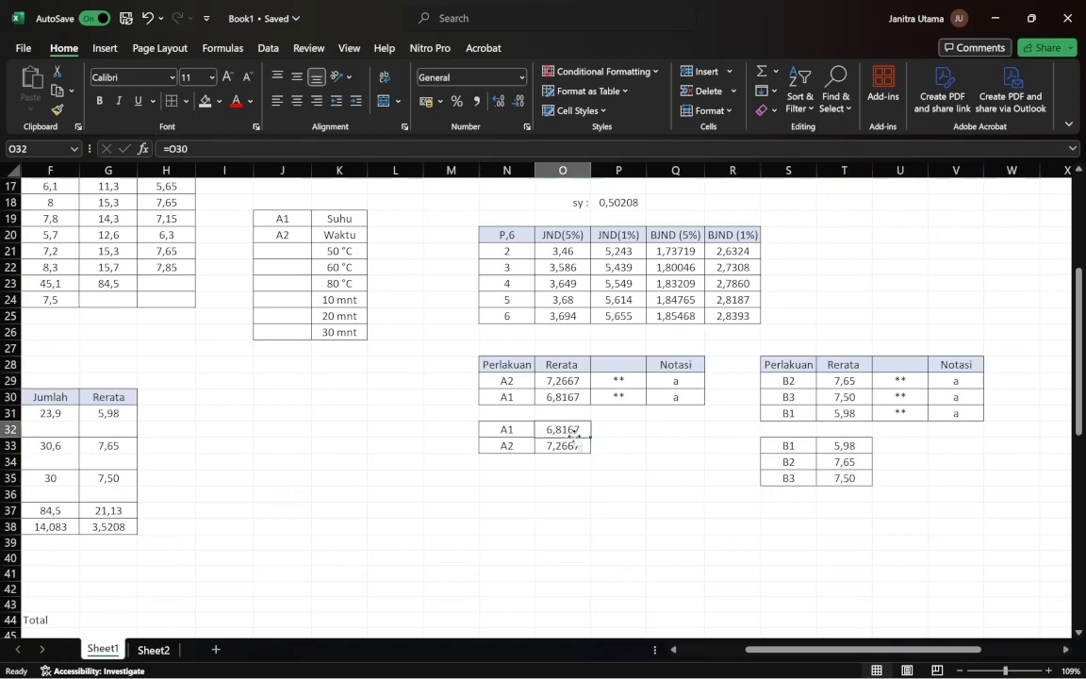
pyautogui.moveTo(559, 380); pyautogui.dragTo(564, 445)
pyautogui.click(626, 461)
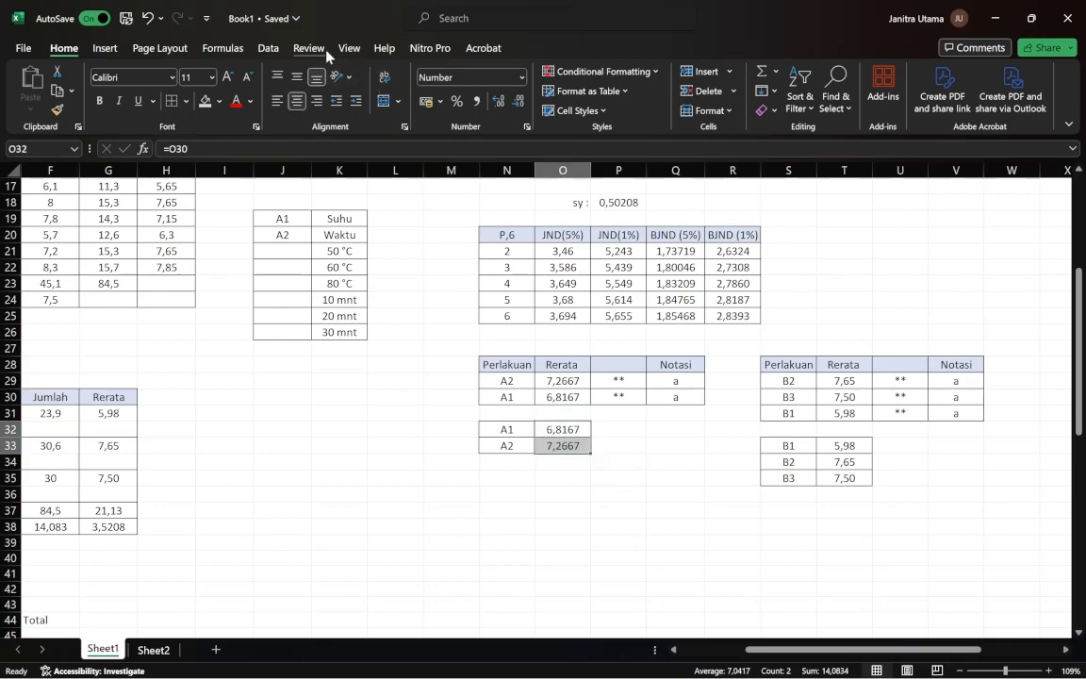
pyautogui.click(266, 48)
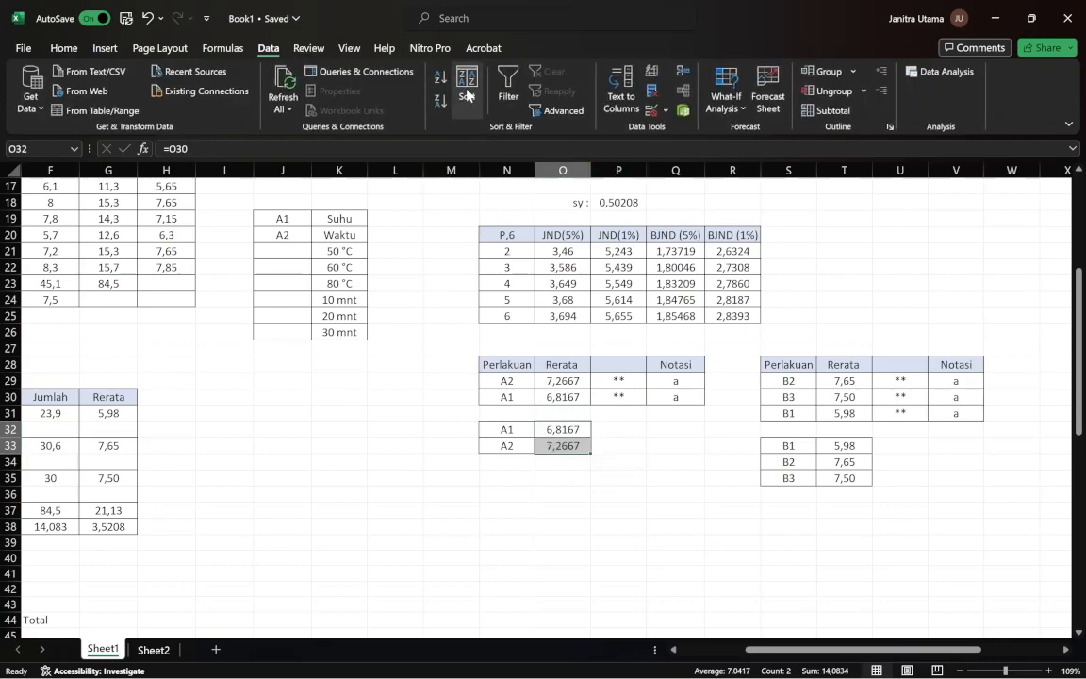
pyautogui.click(466, 85)
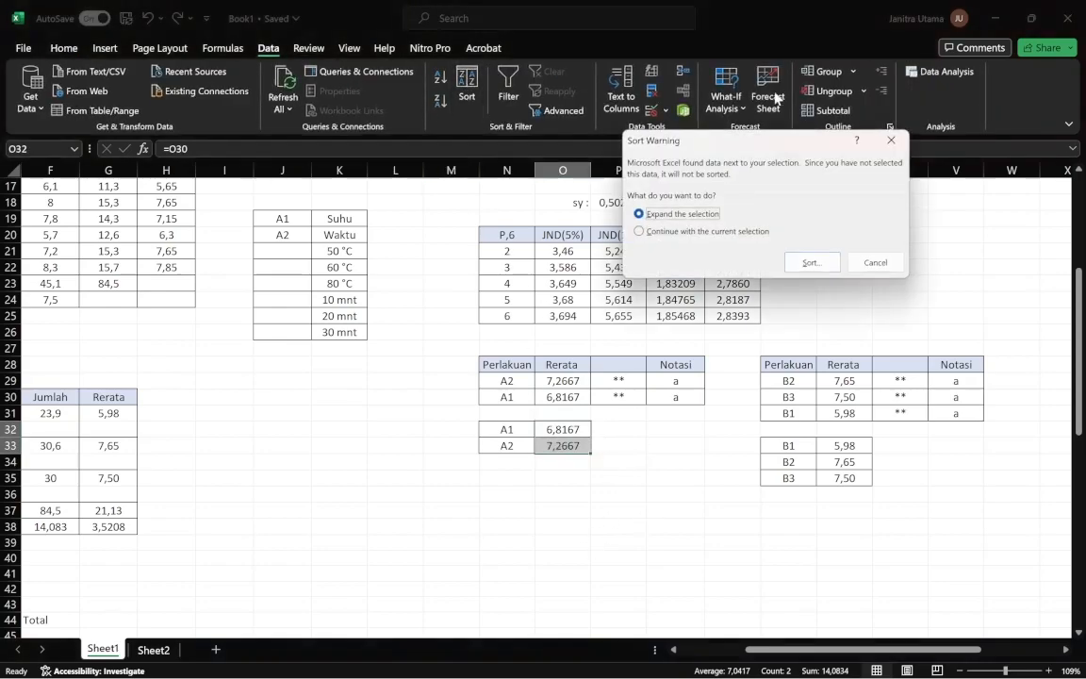
pyautogui.click(811, 261)
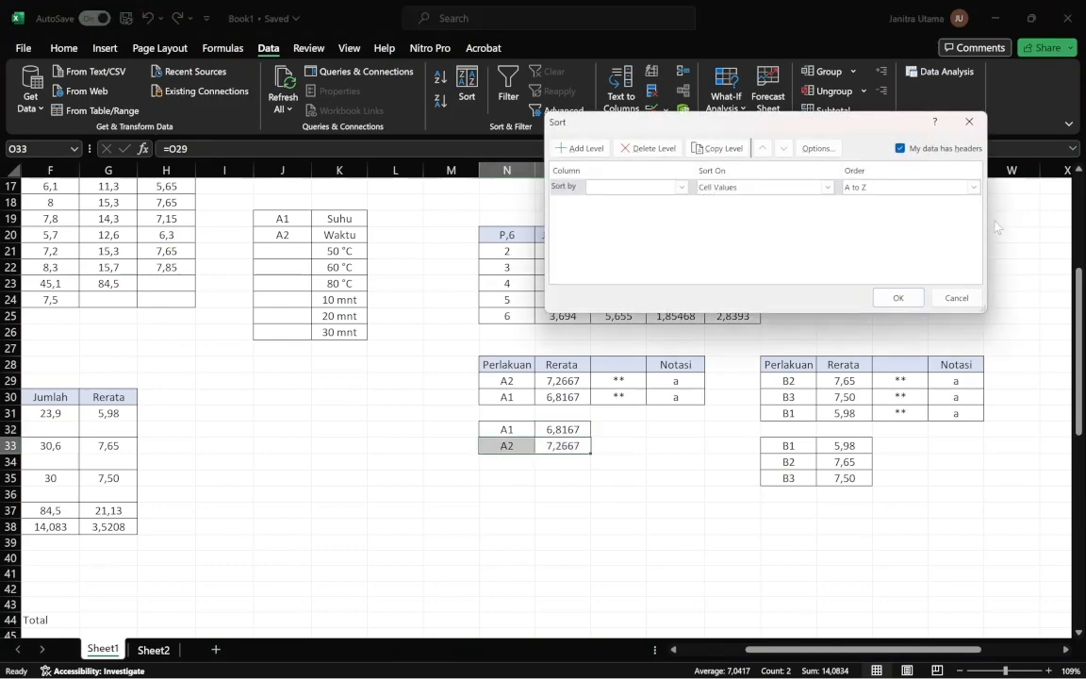
pyautogui.click(960, 192)
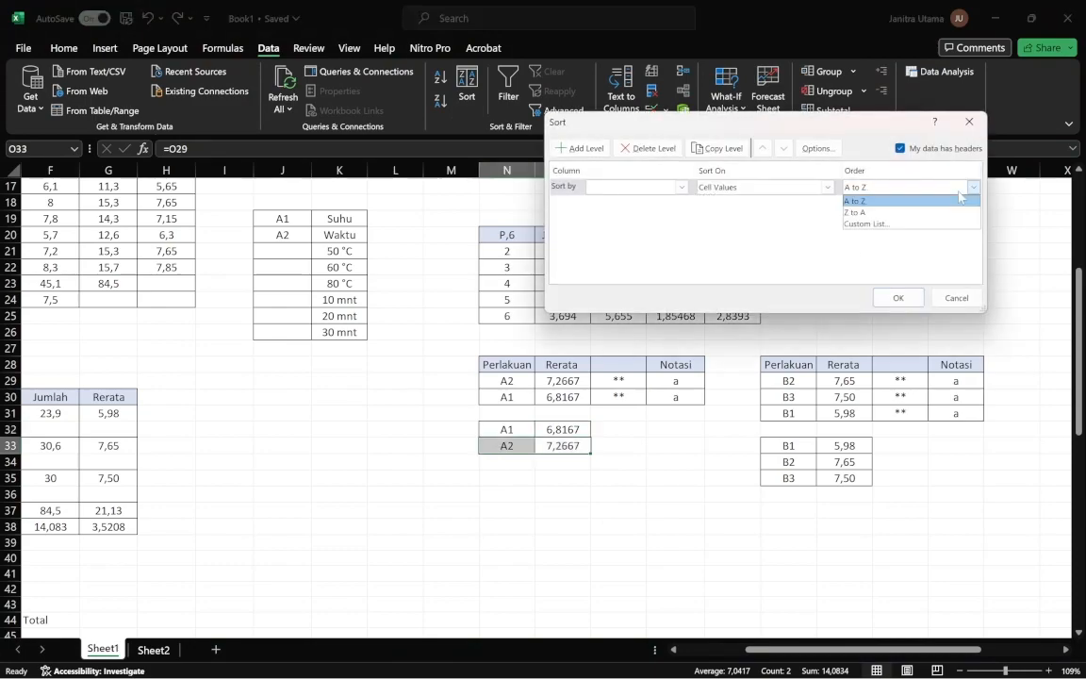
pyautogui.click(687, 187)
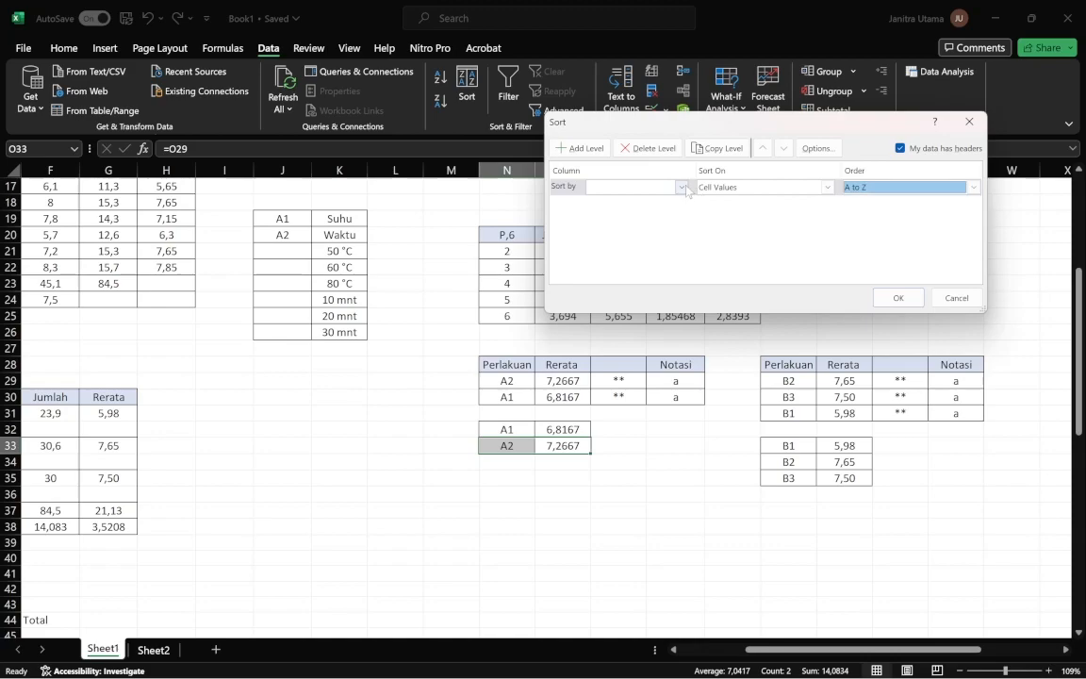
pyautogui.click(973, 186)
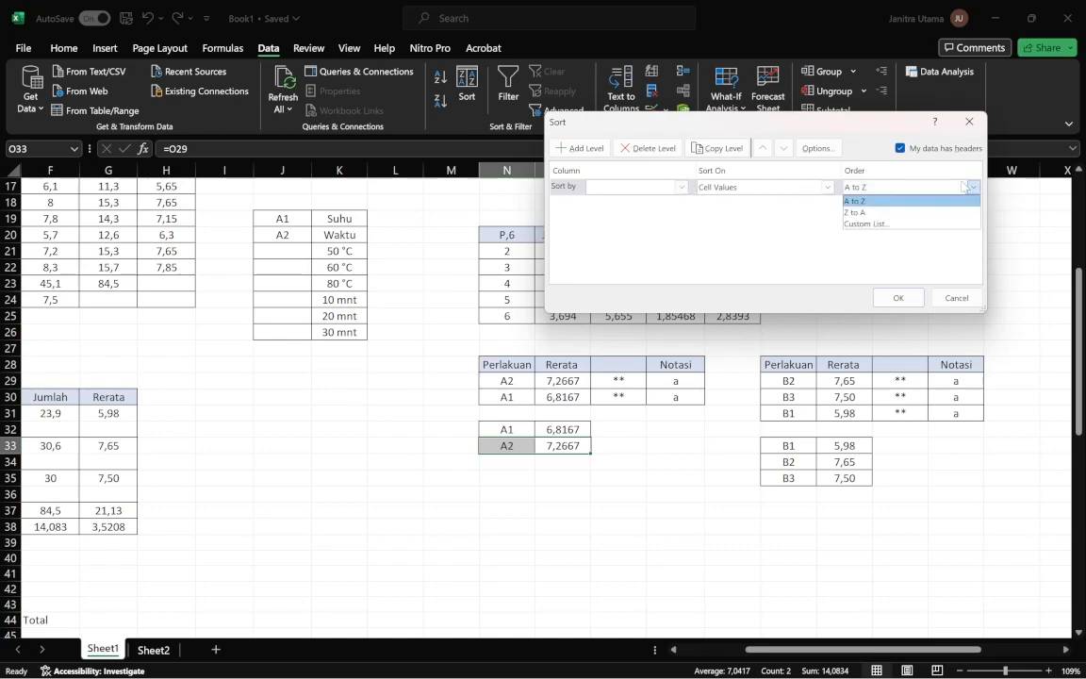
pyautogui.click(682, 401)
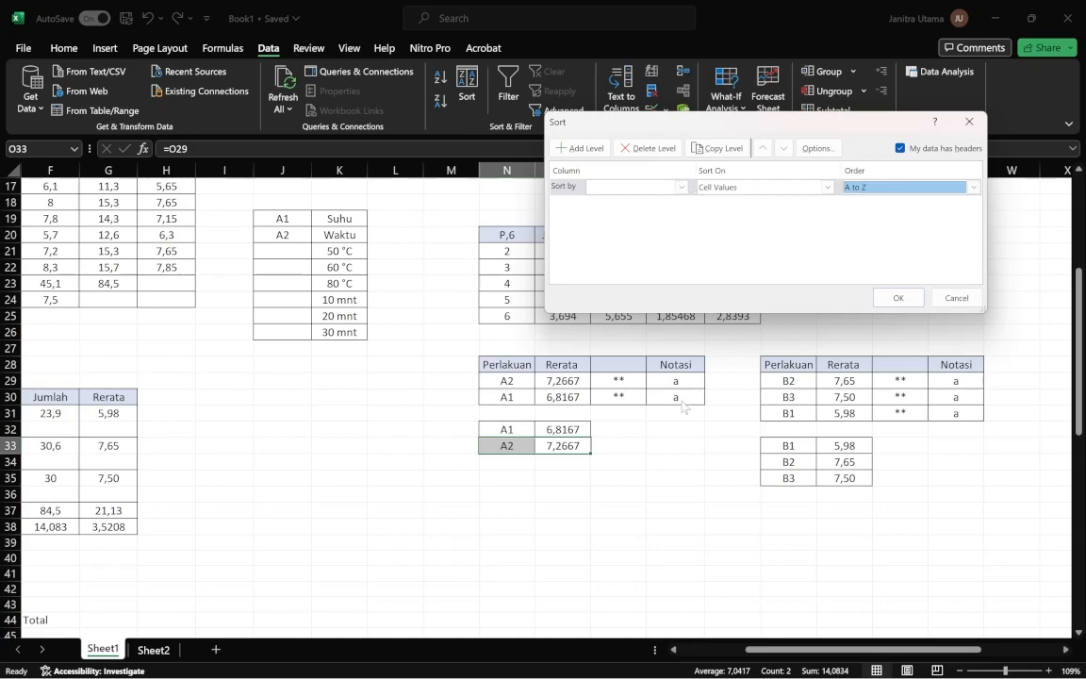
pyautogui.click(955, 297)
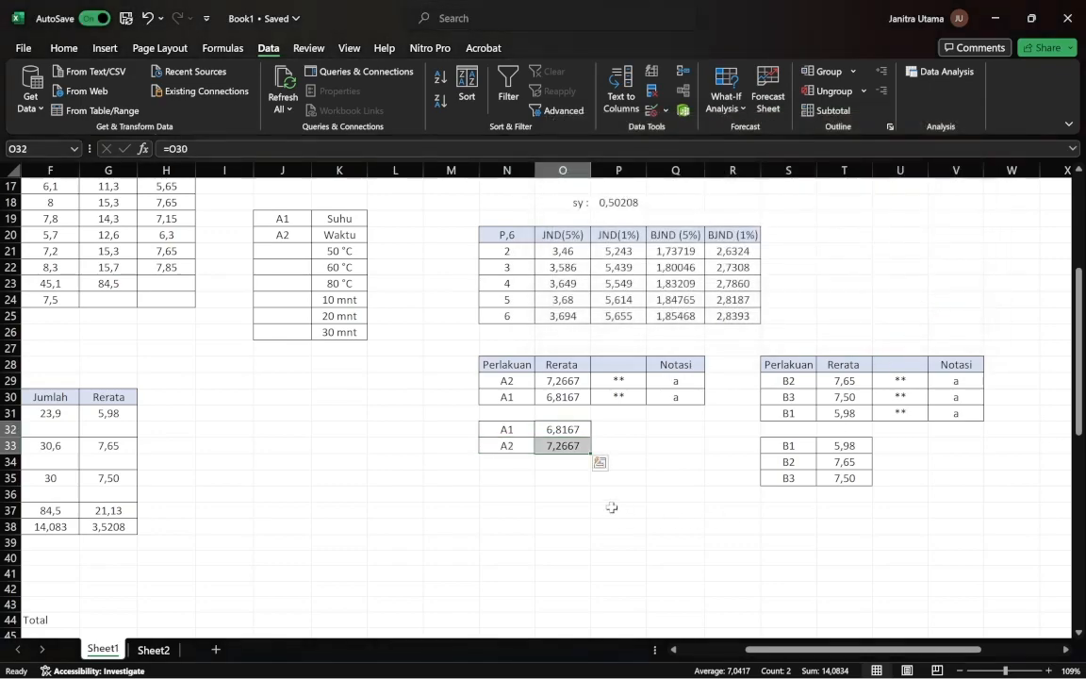
# Copy the A1 and A2 entries with their means in N32:O33 and paste them as values at O35.
pyautogui.moveTo(513, 430); pyautogui.dragTo(546, 444)
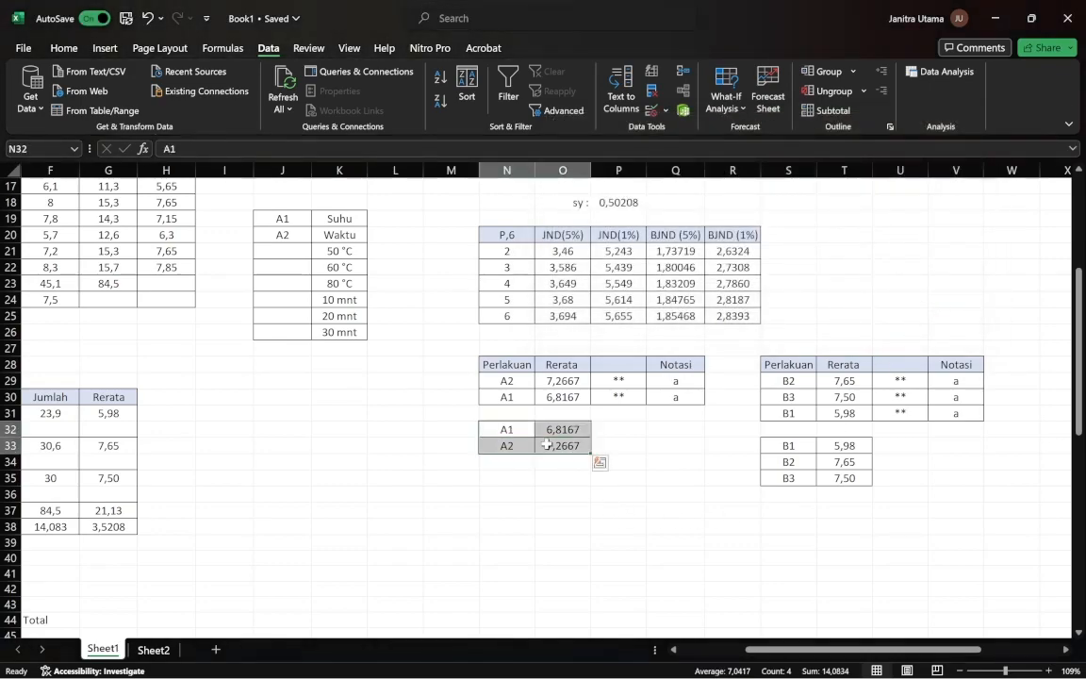
pyautogui.hotkey('ctrl', 'c')
pyautogui.click(570, 478)
pyautogui.rightClick(570, 479)
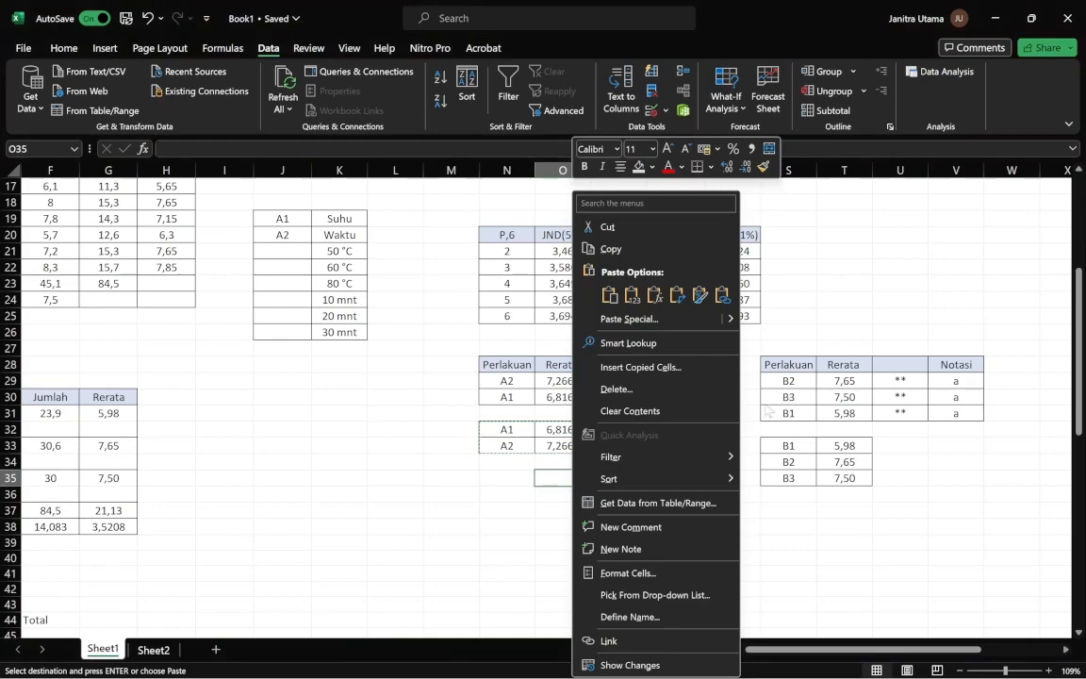
pyautogui.click(632, 294)
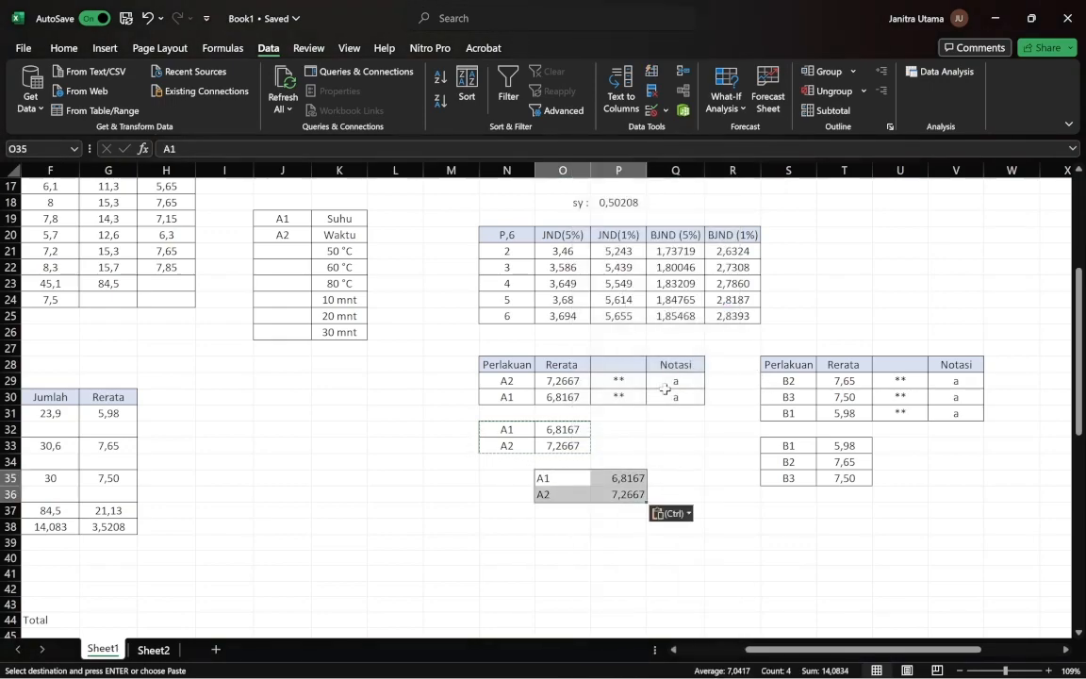
# Enter the headers P in O34 and R in P34 above the pasted factor A values.
pyautogui.click(639, 459)
pyautogui.click(566, 459)
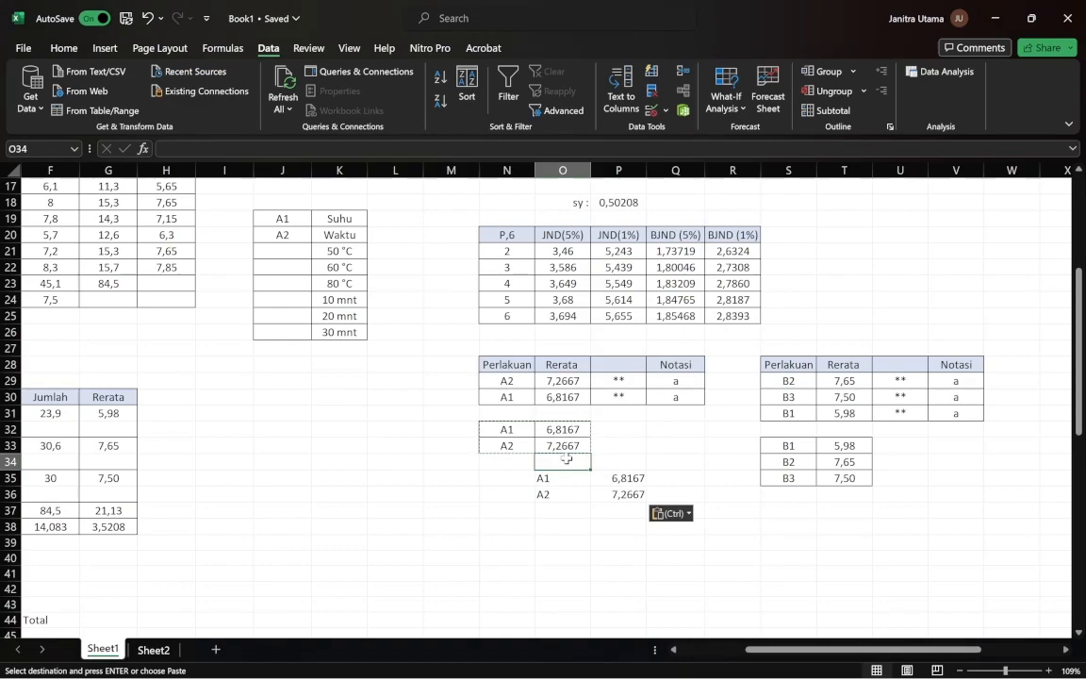
pyautogui.write('P')
pyautogui.click(630, 462)
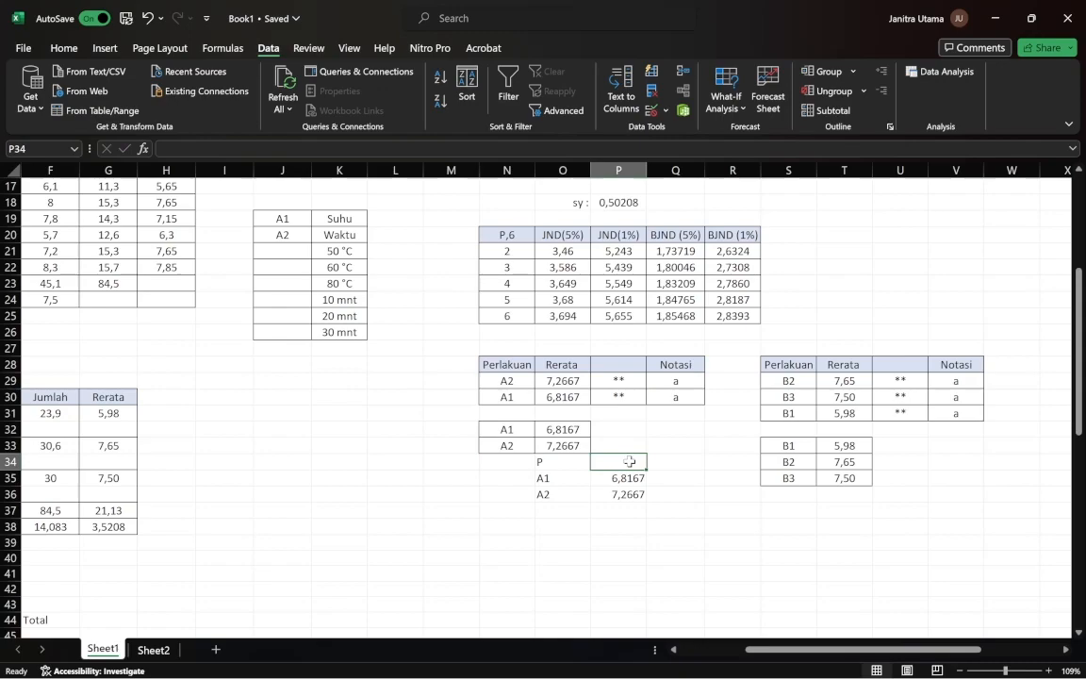
pyautogui.write('R')
pyautogui.press('Return')
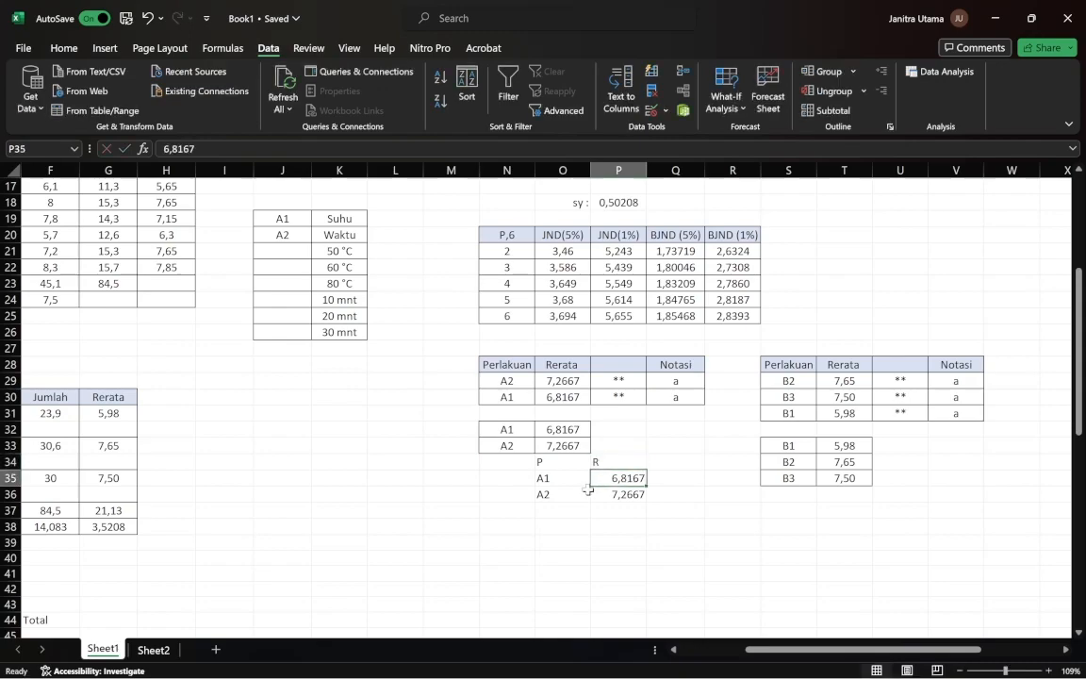
# Sort the pasted factor A table in O34:P36 by column R from Largest to Smallest.
pyautogui.moveTo(565, 461); pyautogui.dragTo(632, 496)
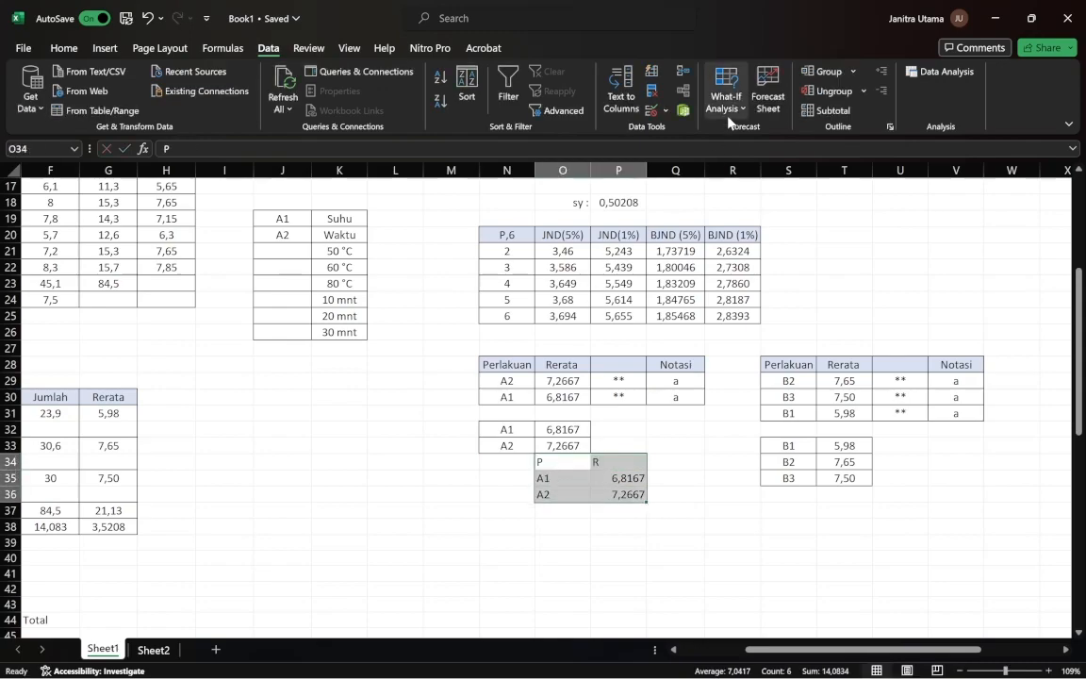
pyautogui.click(467, 82)
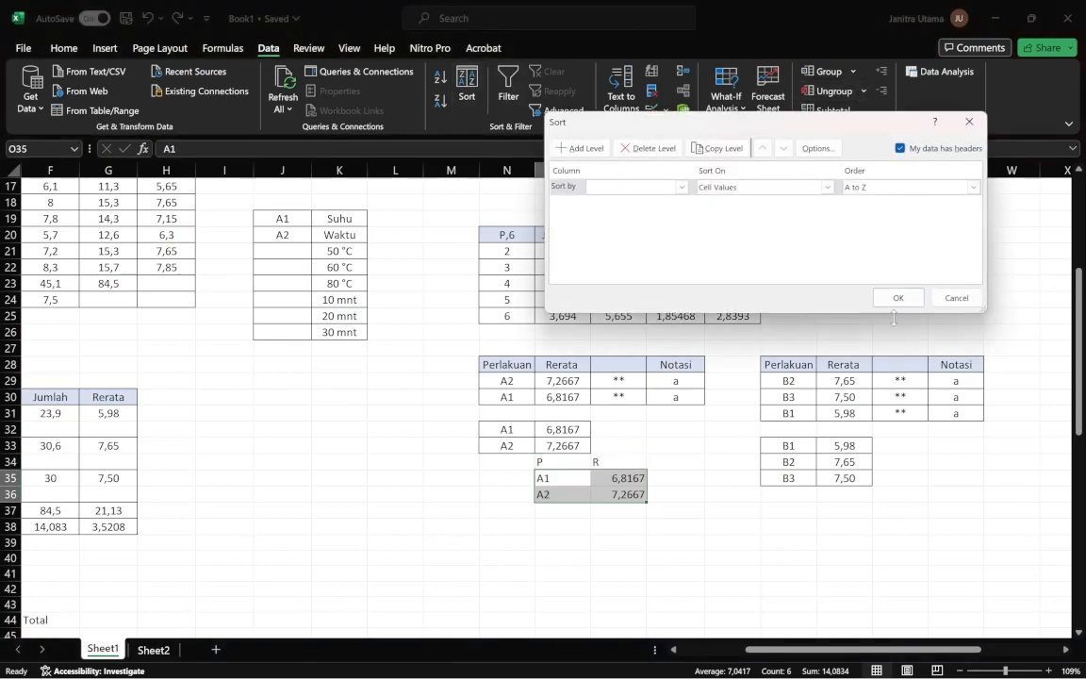
pyautogui.click(682, 186)
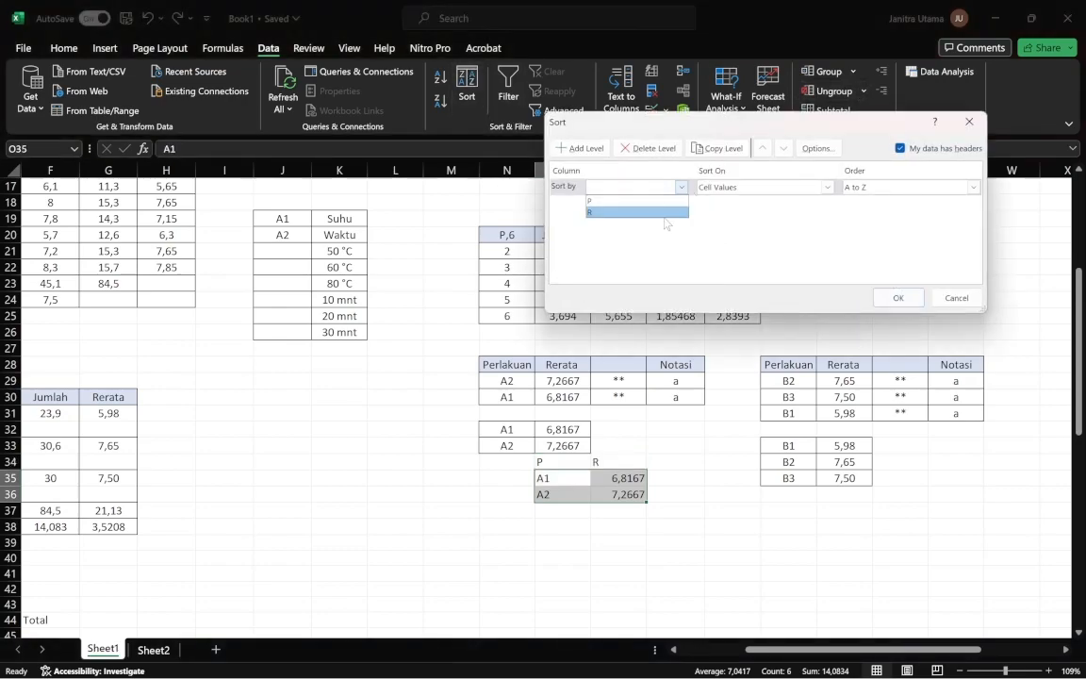
pyautogui.click(603, 210)
pyautogui.click(975, 188)
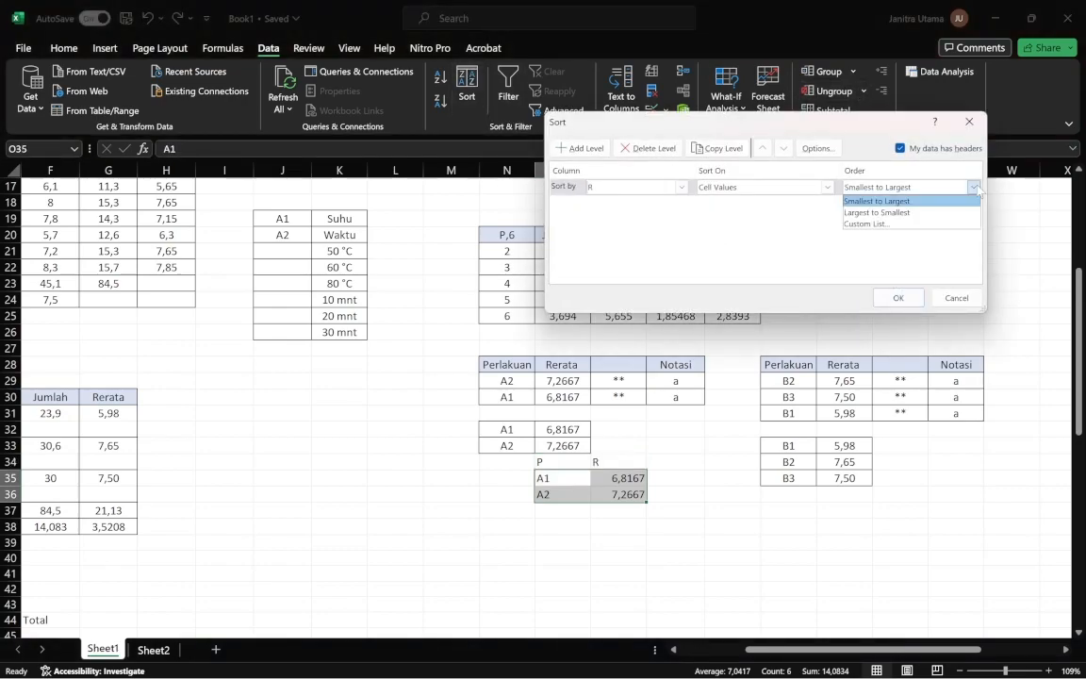
pyautogui.click(912, 208)
pyautogui.click(898, 297)
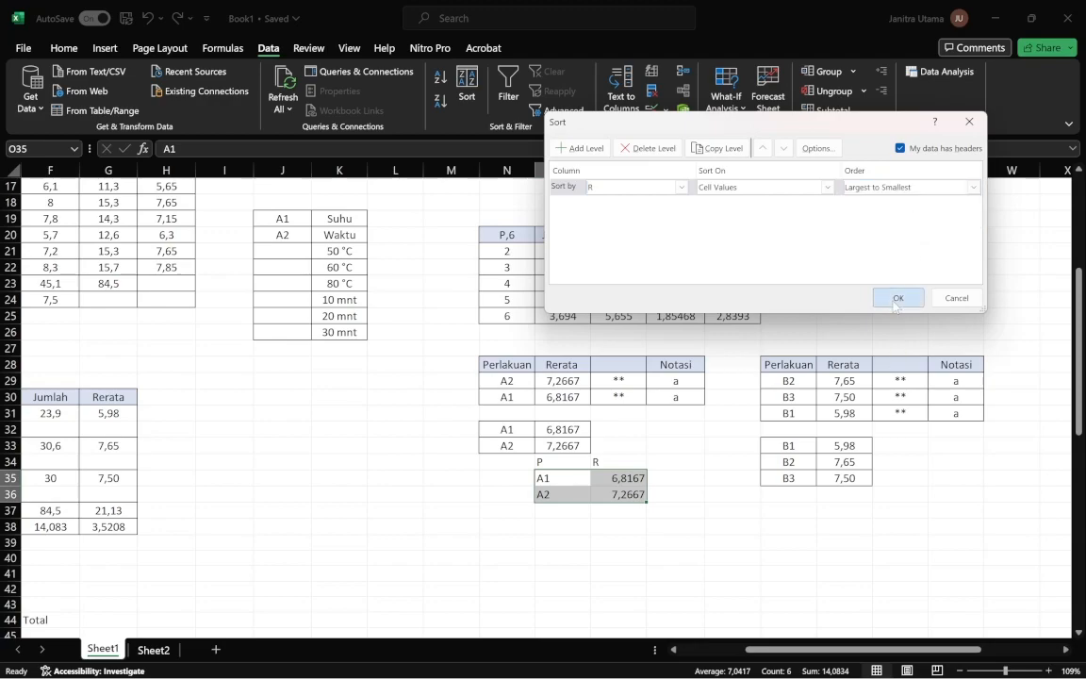
pyautogui.moveTo(675, 557); pyautogui.dragTo(674, 540)
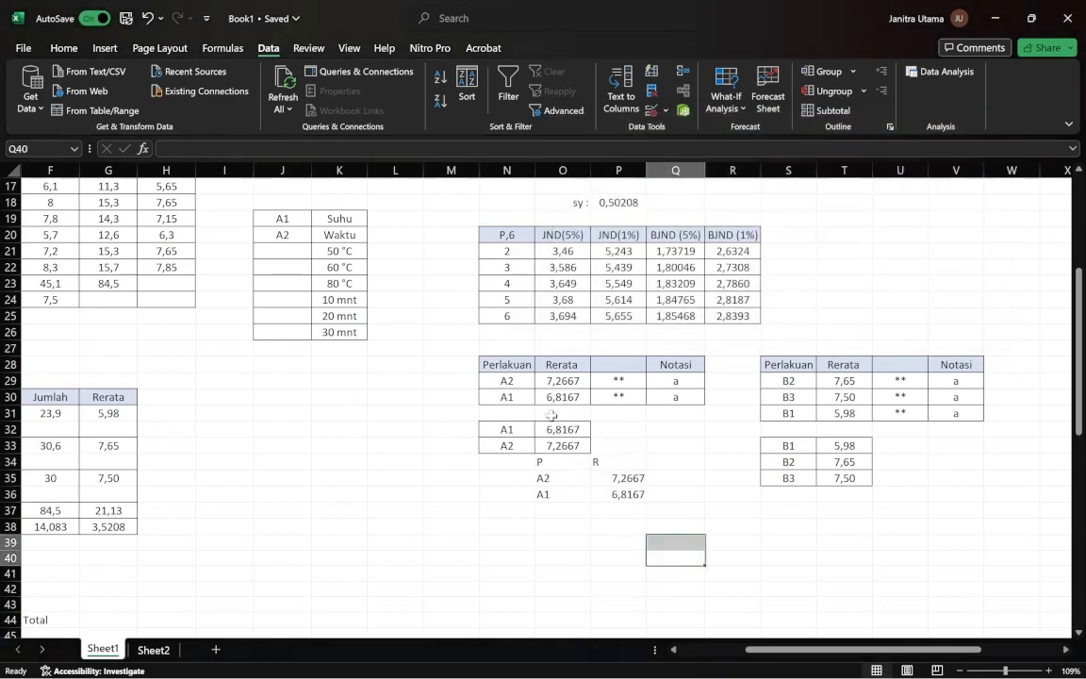
# Compare the Rerata values in O29:O30 with the sorted means in P35:P36.
pyautogui.click(549, 369)
pyautogui.click(555, 381)
pyautogui.click(557, 400)
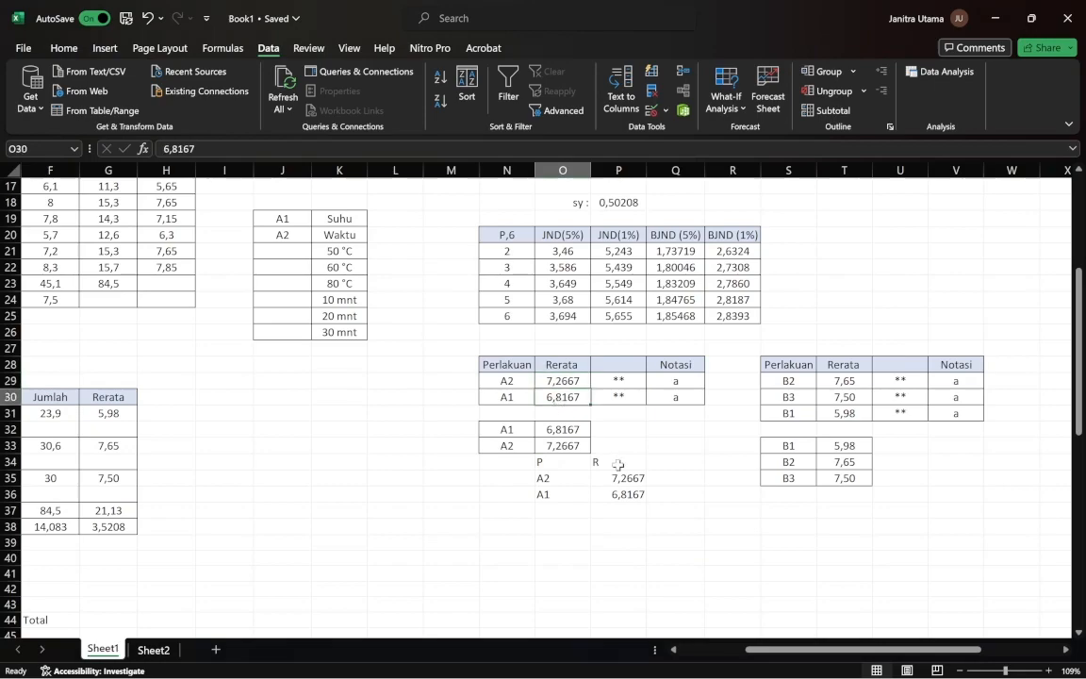
pyautogui.click(620, 476)
pyautogui.click(624, 493)
# Clear the contents of the trial sorting table in O34:P36.
pyautogui.moveTo(542, 461); pyautogui.dragTo(615, 499)
pyautogui.press('Delete')
pyautogui.click(677, 541)
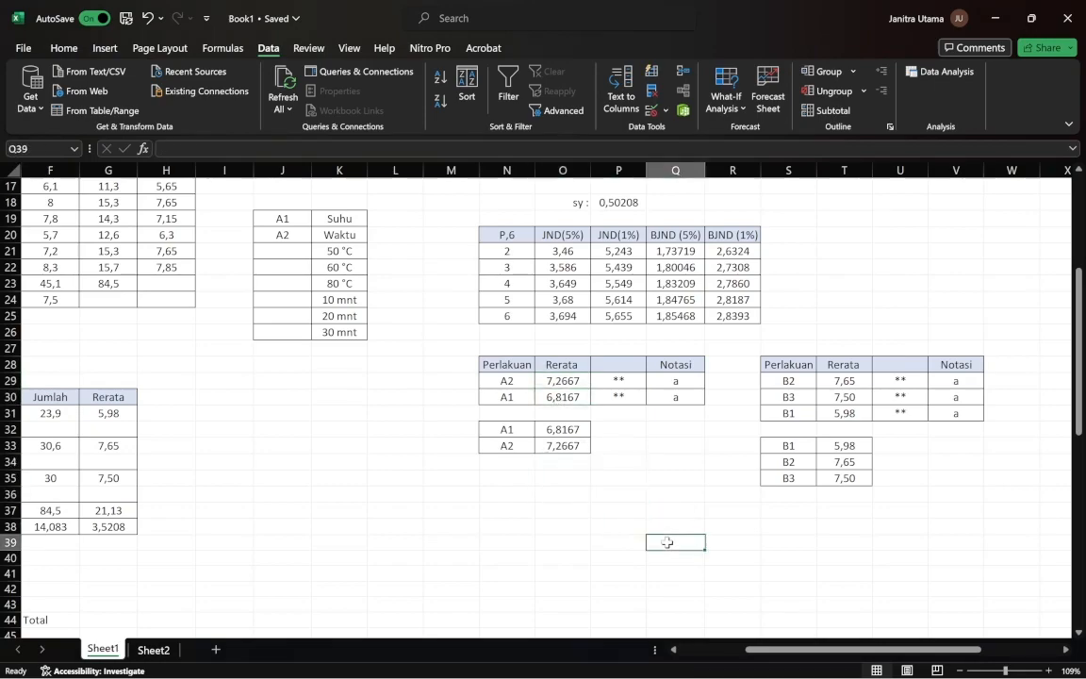
# Compare the unsorted factor B entries in S33:T35 with the sorted entries in S29:T31.
pyautogui.moveTo(773, 445); pyautogui.dragTo(857, 490)
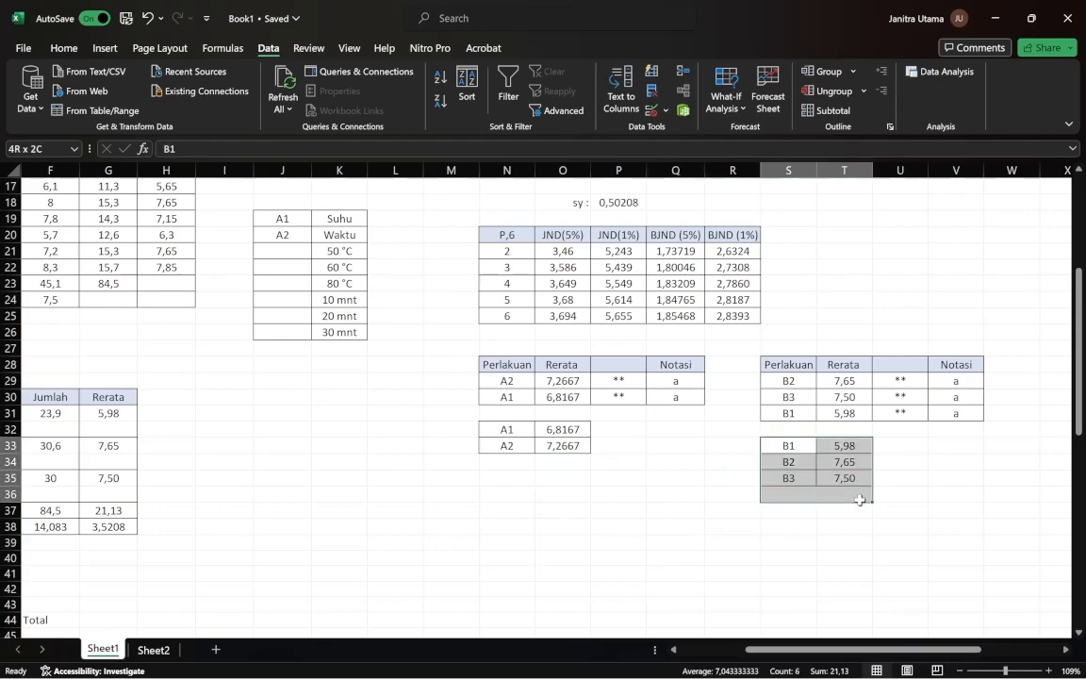
pyautogui.click(825, 545)
pyautogui.click(788, 381)
pyautogui.moveTo(788, 381); pyautogui.dragTo(844, 413)
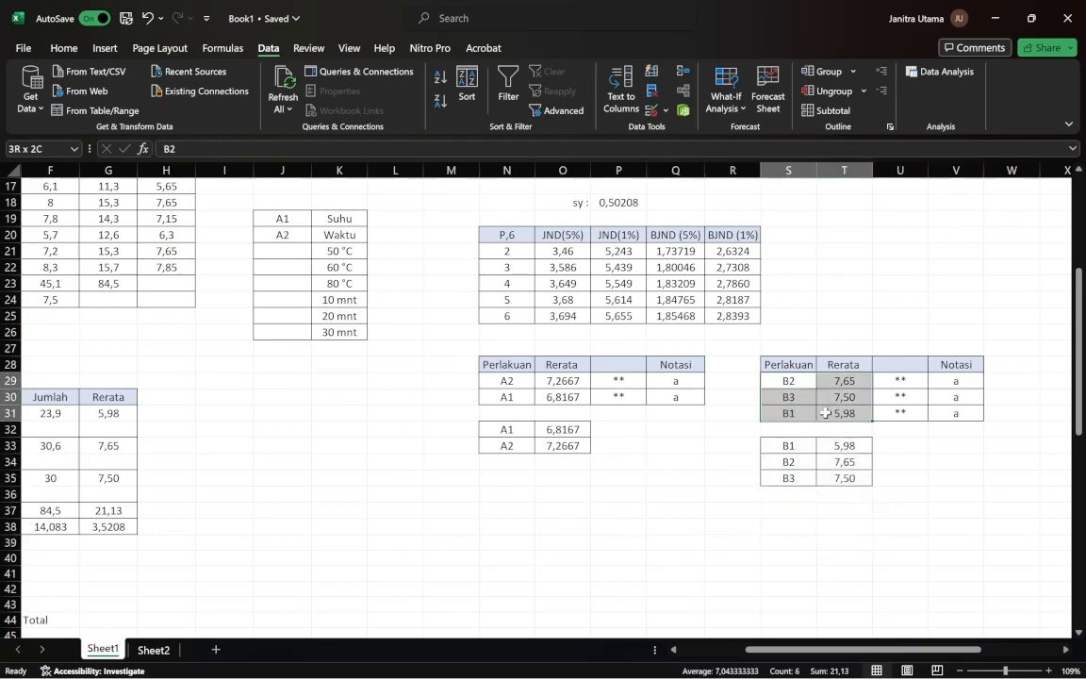
pyautogui.click(695, 557)
# Examine the IF significance formula in P29 and the factor A Notasi letters in Q29:Q30.
pyautogui.click(629, 379)
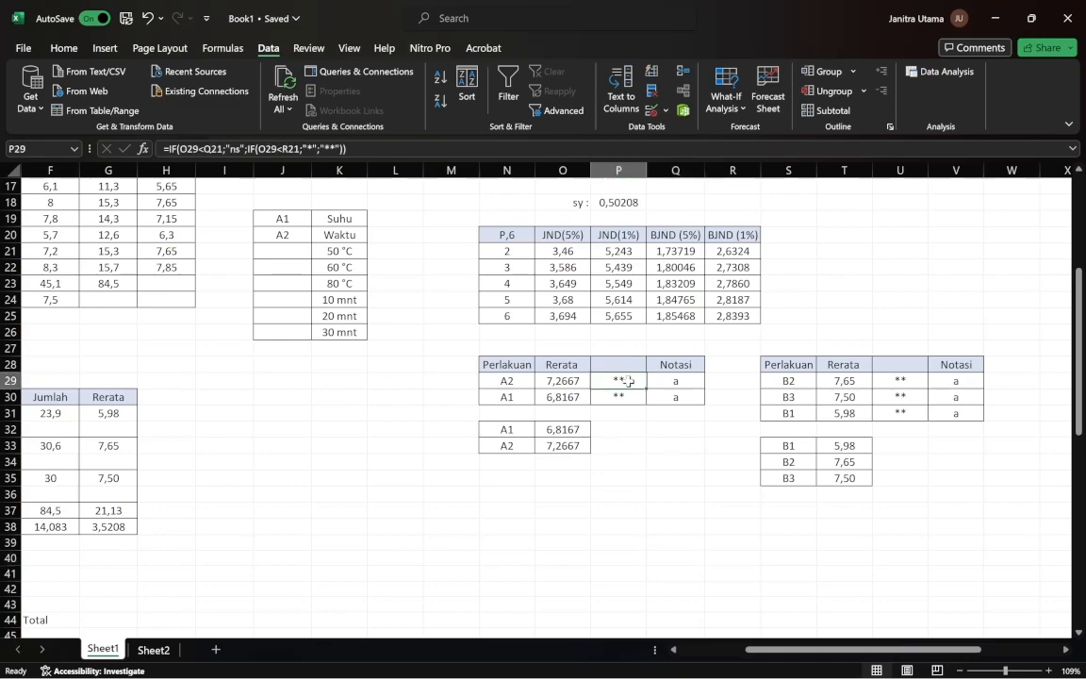
pyautogui.doubleClick(629, 380)
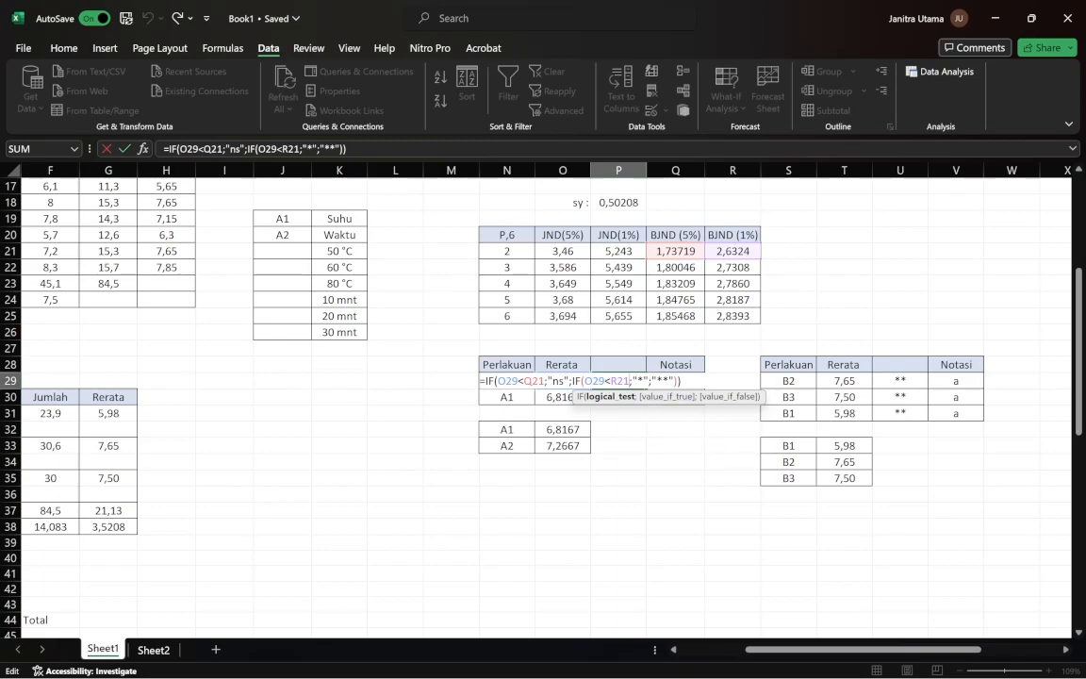
pyautogui.press('Return')
pyautogui.click(648, 368)
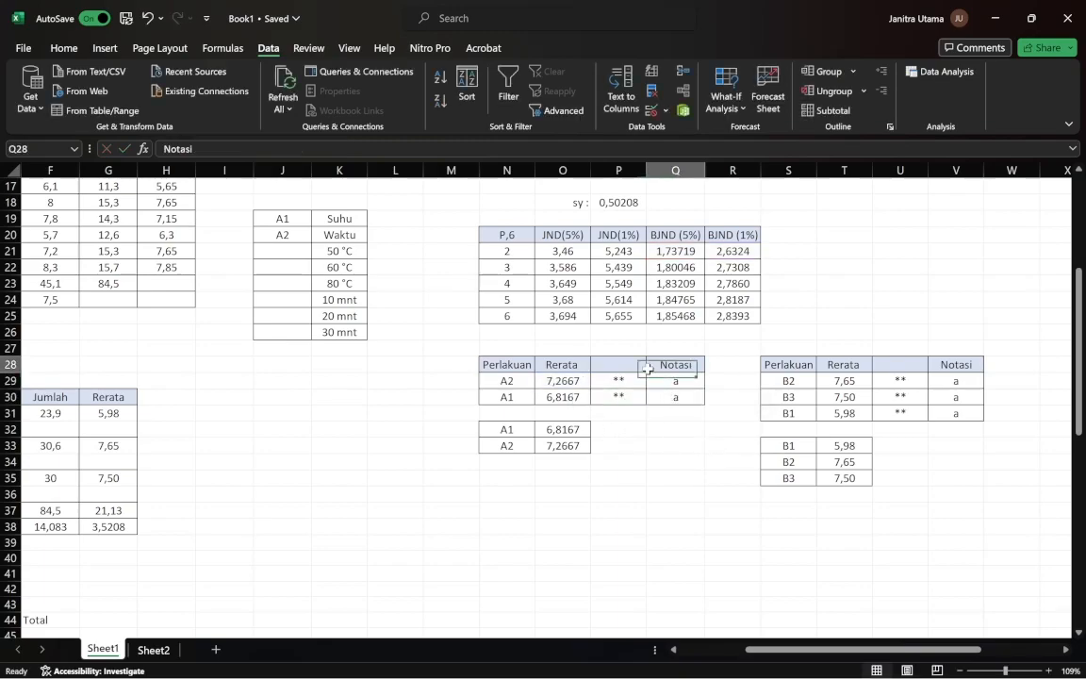
pyautogui.moveTo(659, 378); pyautogui.dragTo(660, 396)
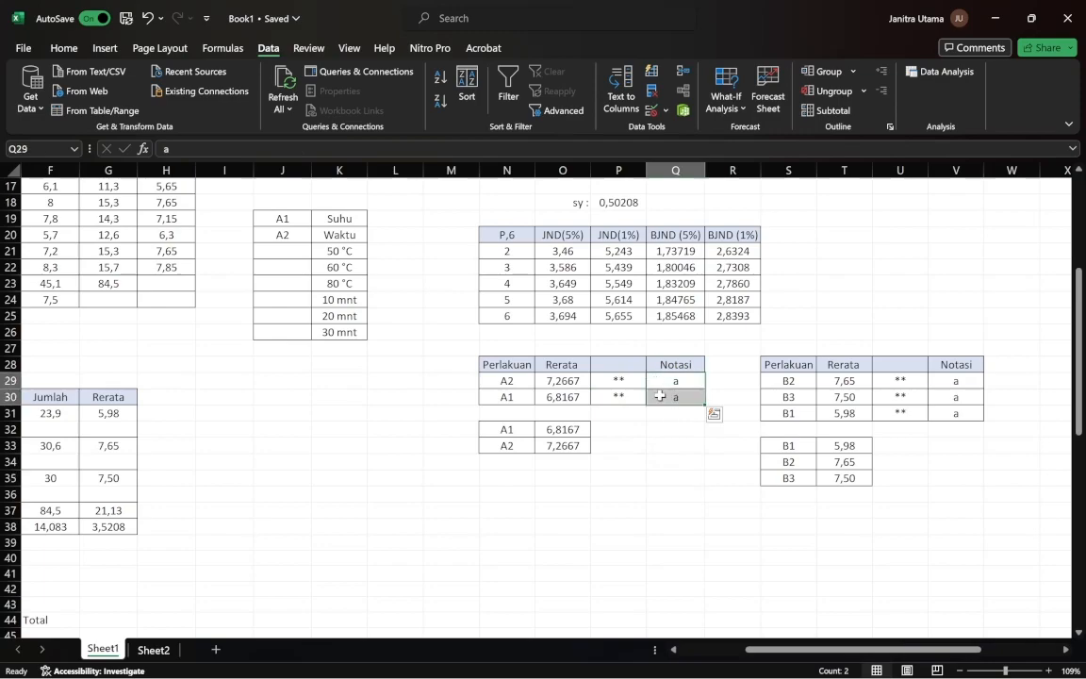
# Examine the IF significance formula for the factor B mean in U29.
pyautogui.click(900, 380)
pyautogui.press('F2')
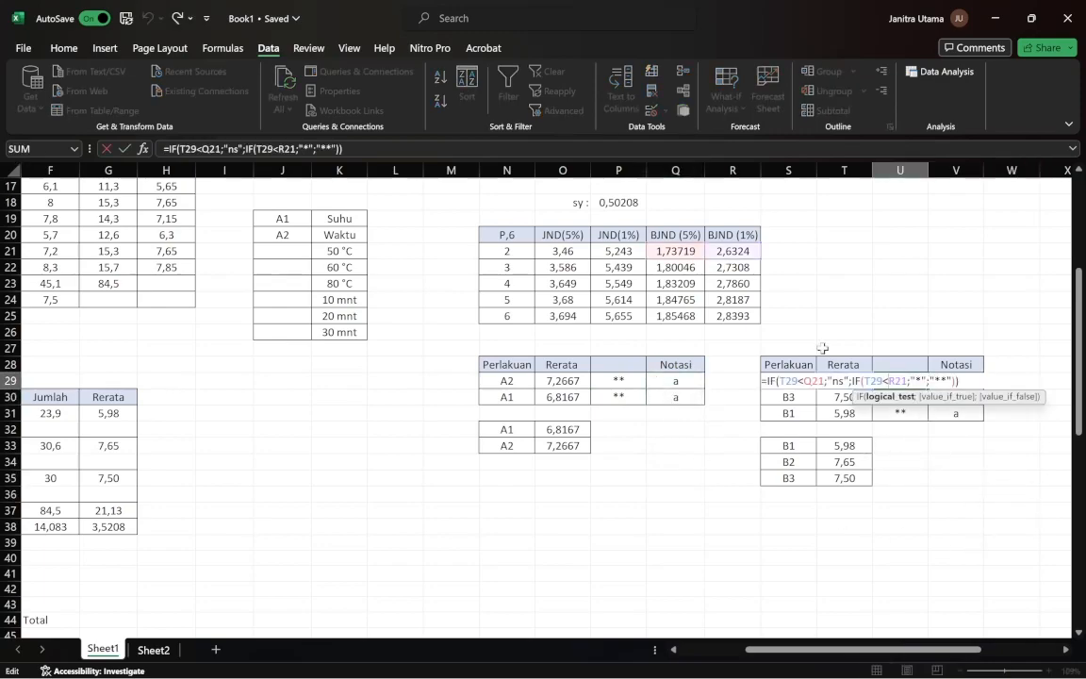
pyautogui.press('Return')
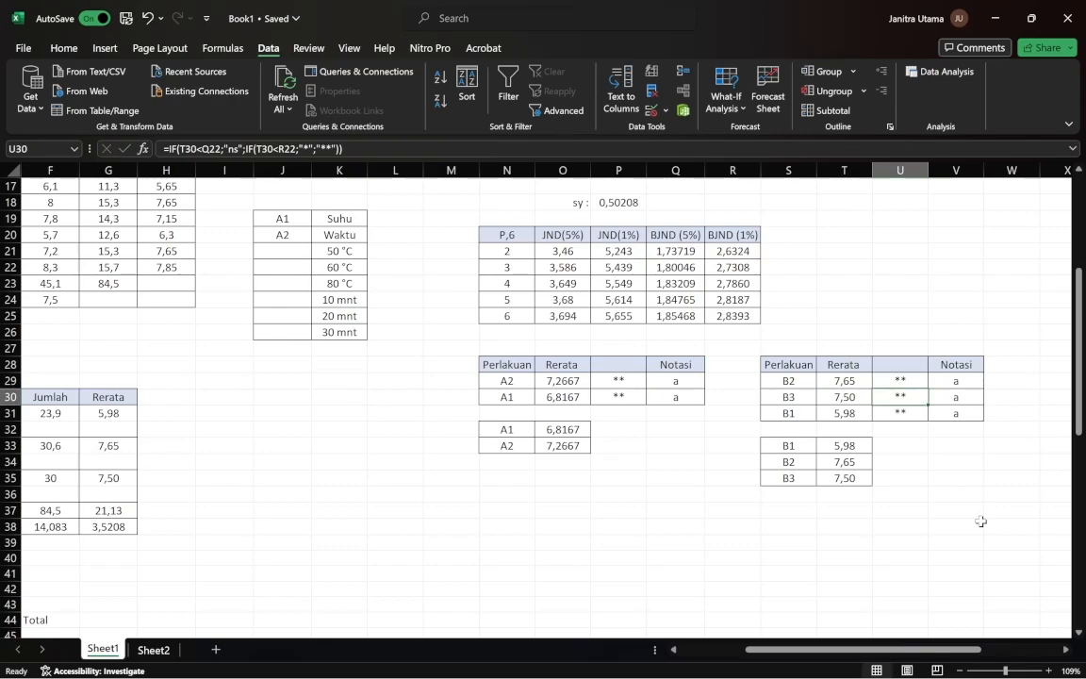
# Review the Notasi letters of the treatment combinations in AA10:AA16.
pyautogui.scroll(4, 1063, 532)
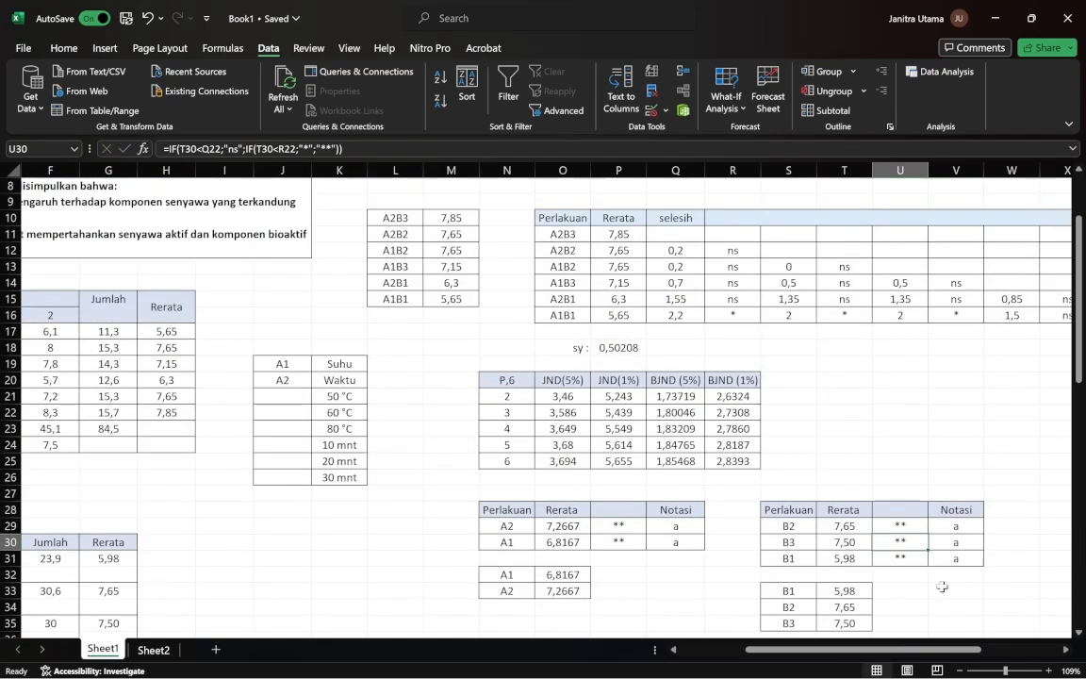
pyautogui.hscroll(2, 903, 609)
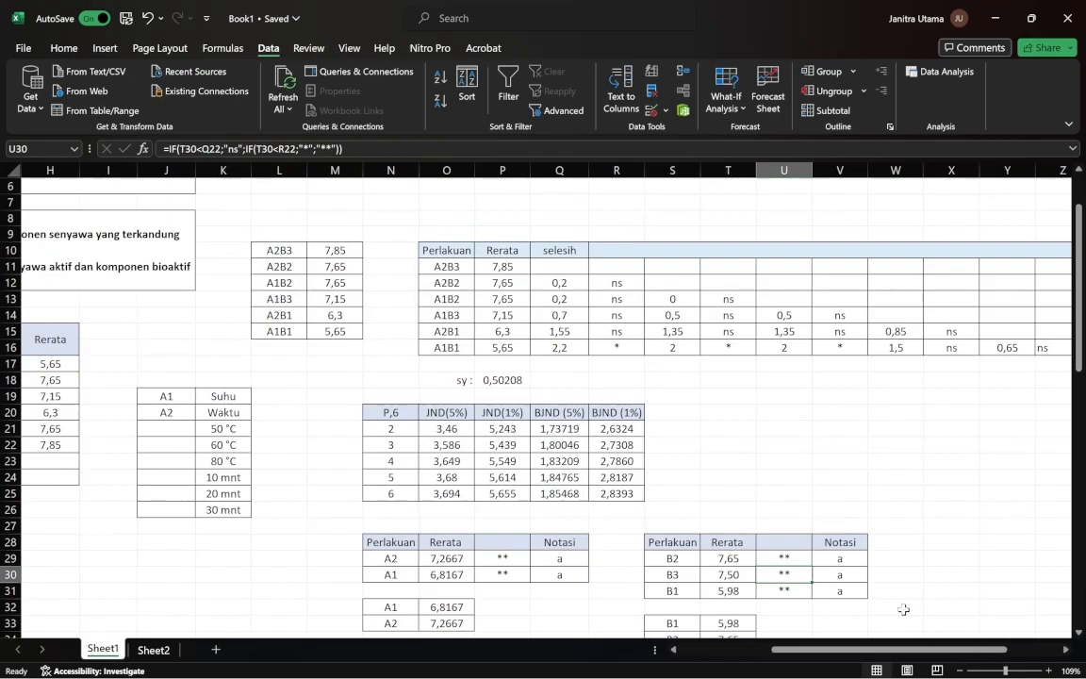
pyautogui.hscroll(5, 902, 609)
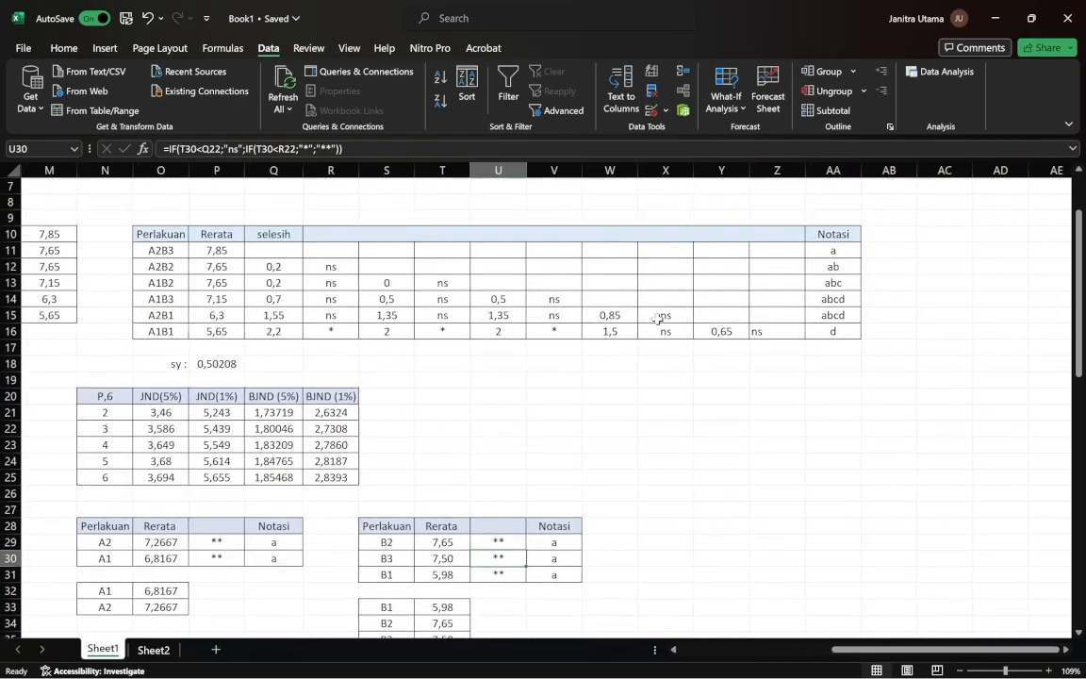
pyautogui.moveTo(829, 234); pyautogui.dragTo(830, 332)
pyautogui.click(818, 440)
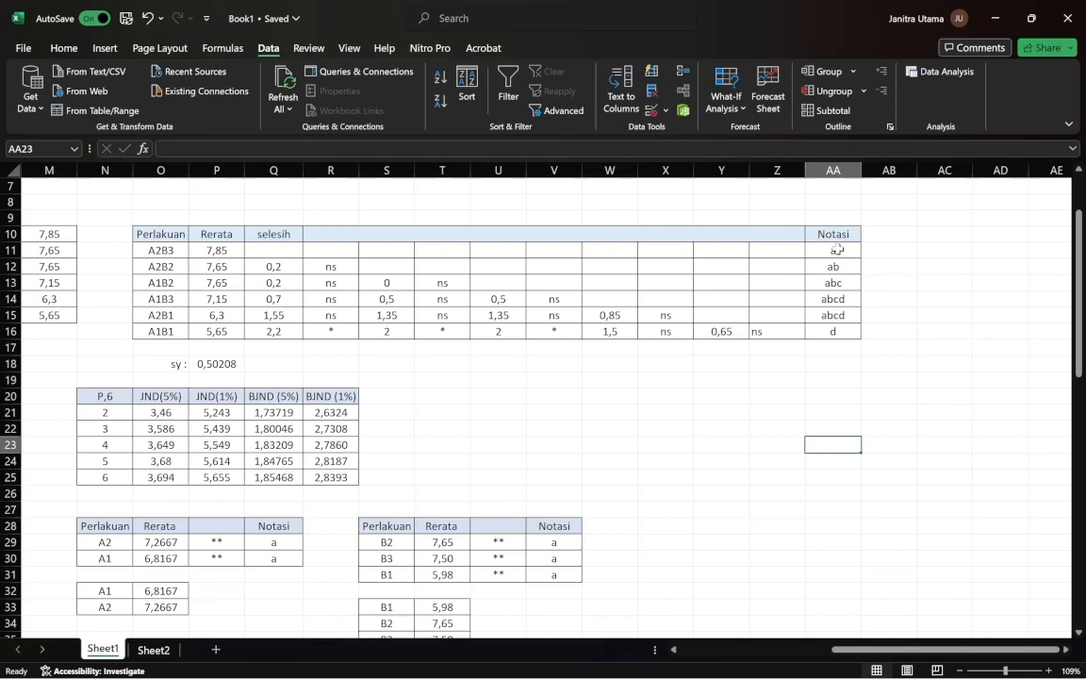
# Relate treatment A2B3 and its Notasi letter in row 11 to the Suhu and Waktu levels listed in K19:K26.
pyautogui.click(836, 250)
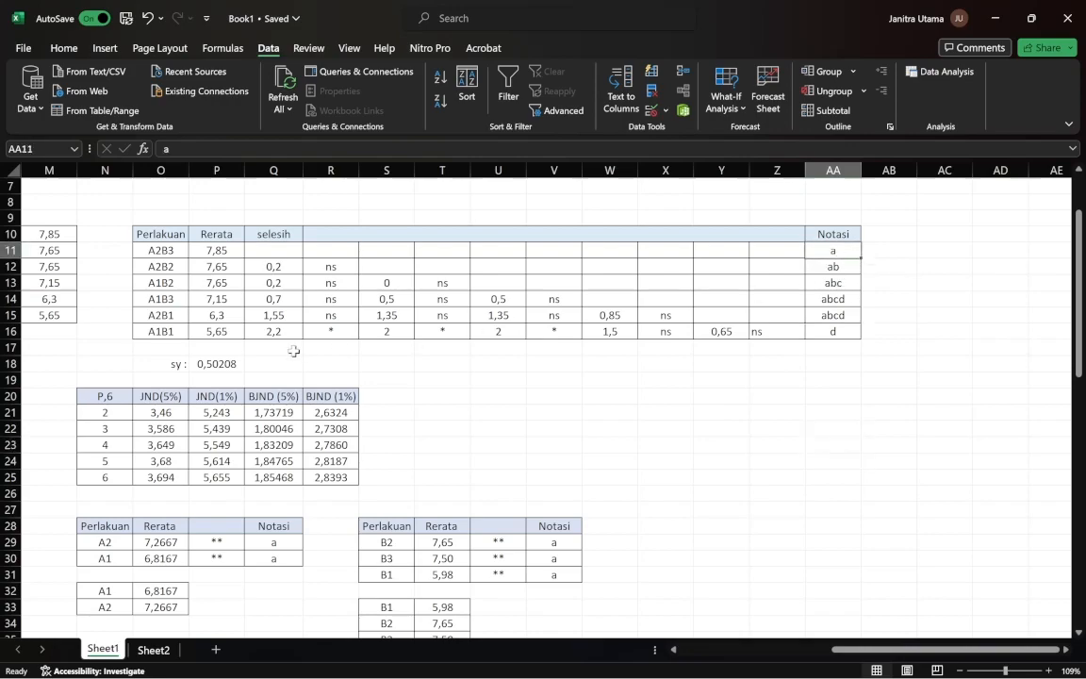
pyautogui.click(160, 250)
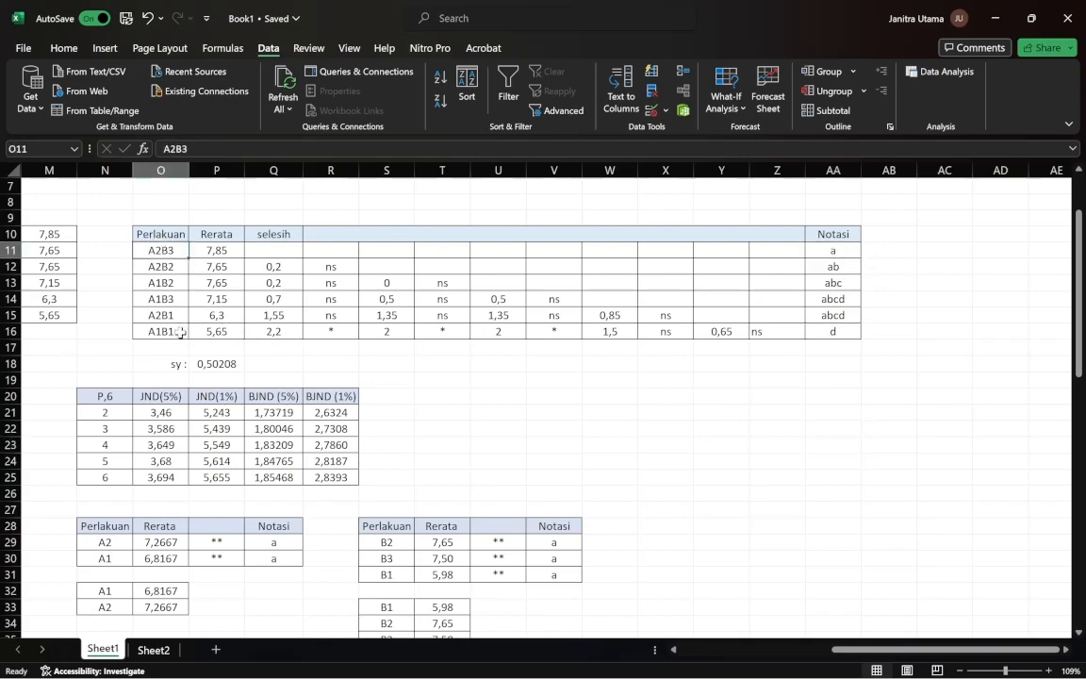
pyautogui.hscroll(-4, 183, 355)
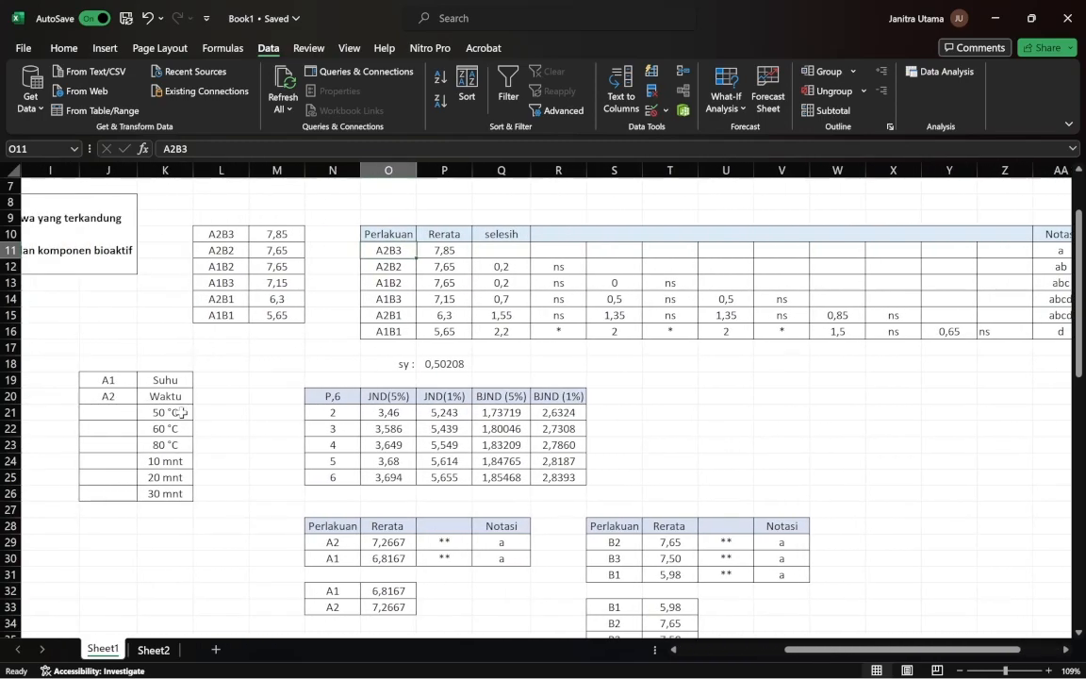
pyautogui.click(158, 479)
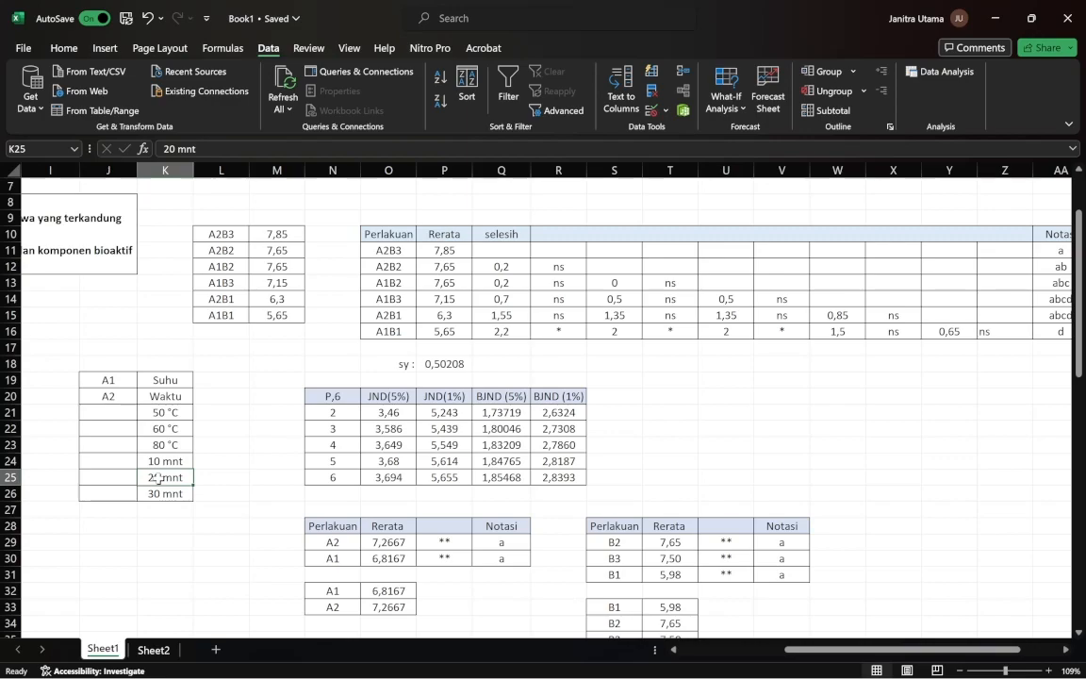
pyautogui.hscroll(5, 158, 479)
pyautogui.hscroll(-2, 158, 479)
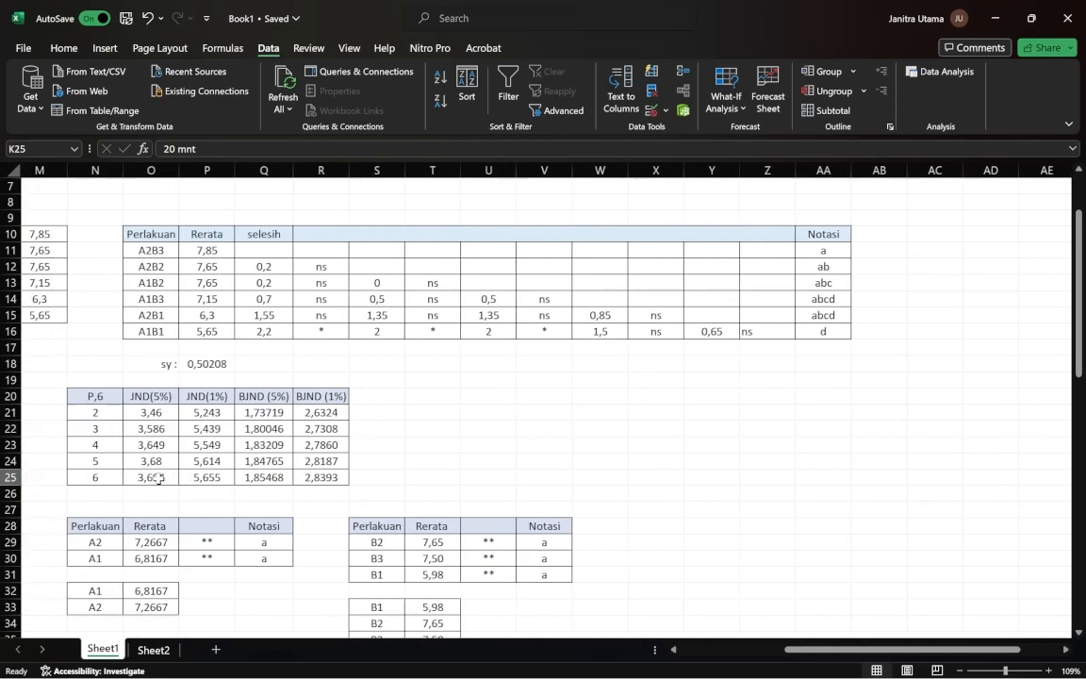
pyautogui.hscroll(1, 158, 478)
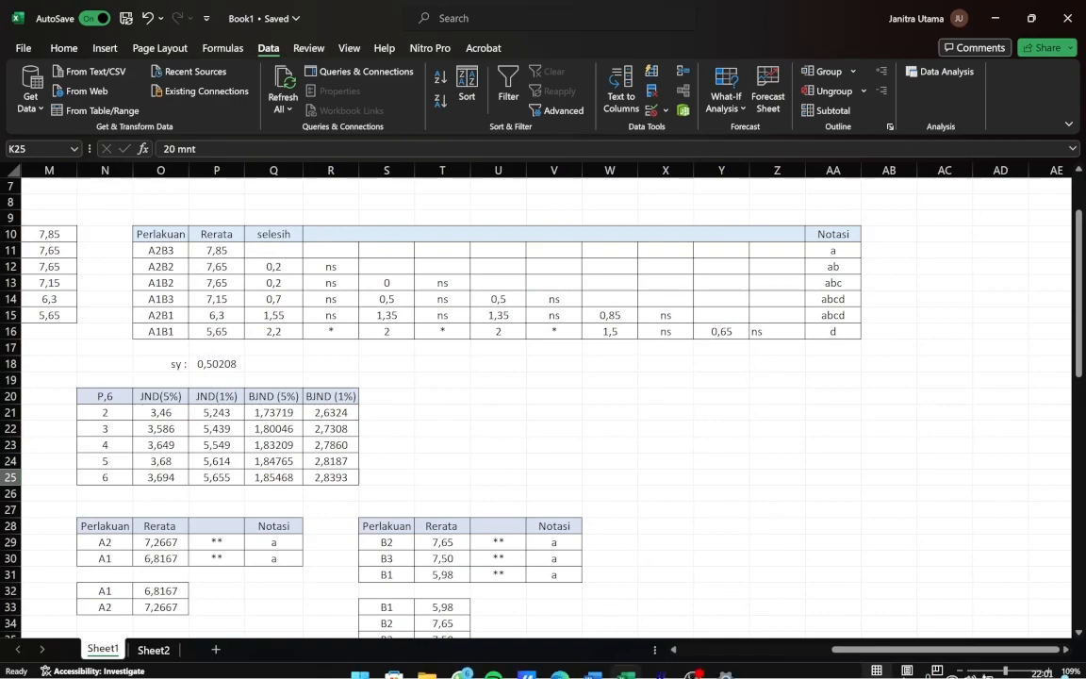
pyautogui.click(693, 660)
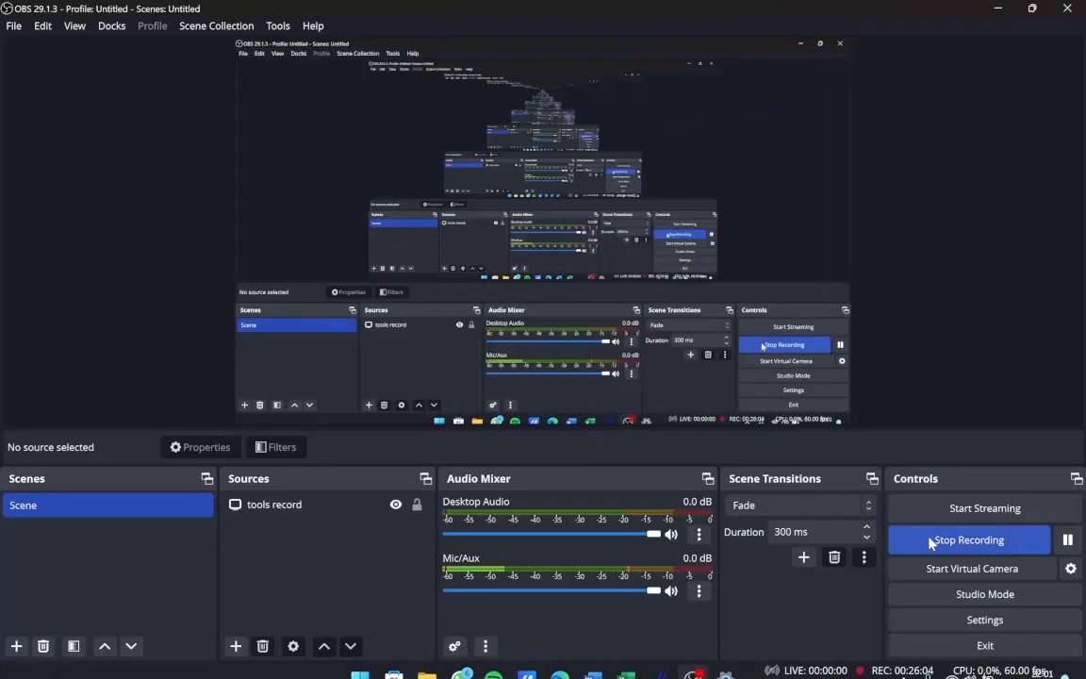